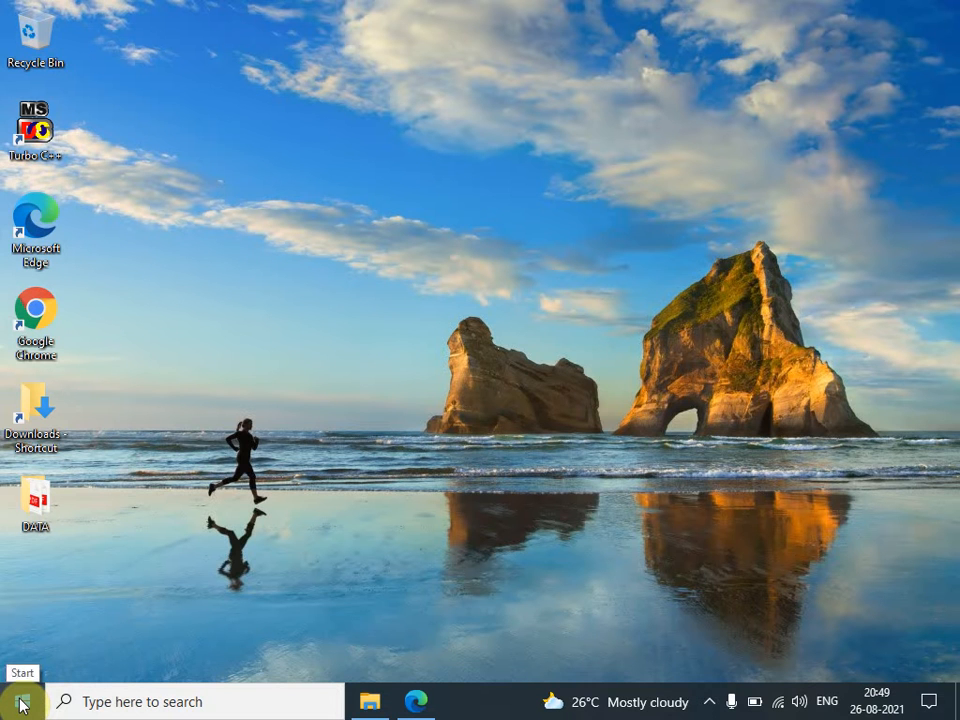
Open the Start menu to view its tiles and close it again
{"action": "left_click", "coordinate": [22, 705]}
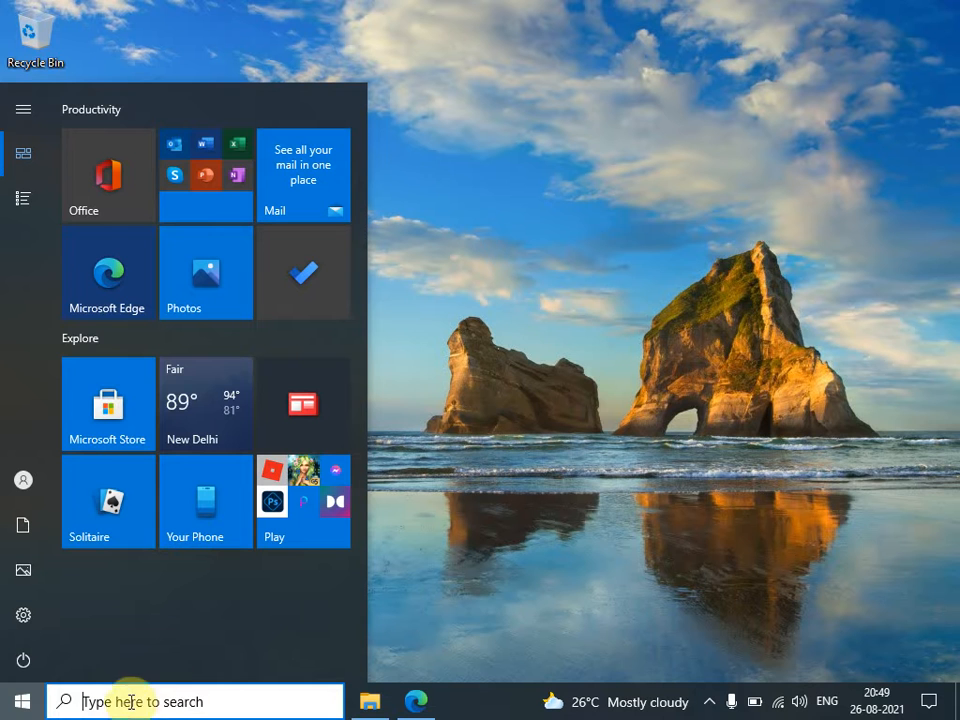
{"action": "left_click", "coordinate": [506, 591]}
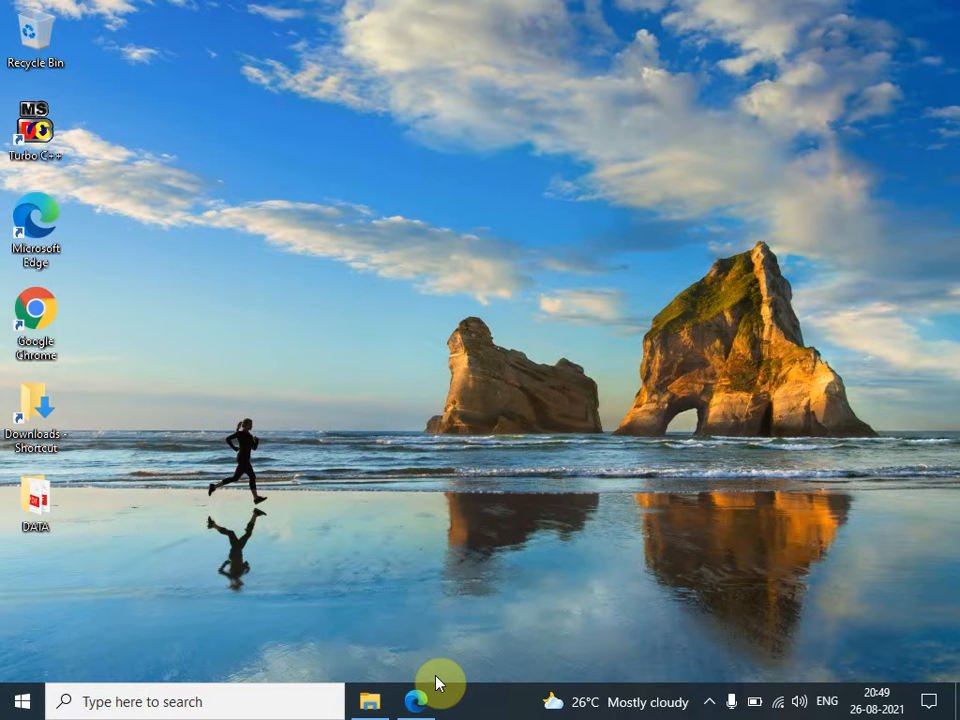
Bring up the running File Explorer and Microsoft Edge windows, and return to the desktop
{"action": "left_click", "coordinate": [380, 699]}
{"action": "left_click", "coordinate": [377, 697]}
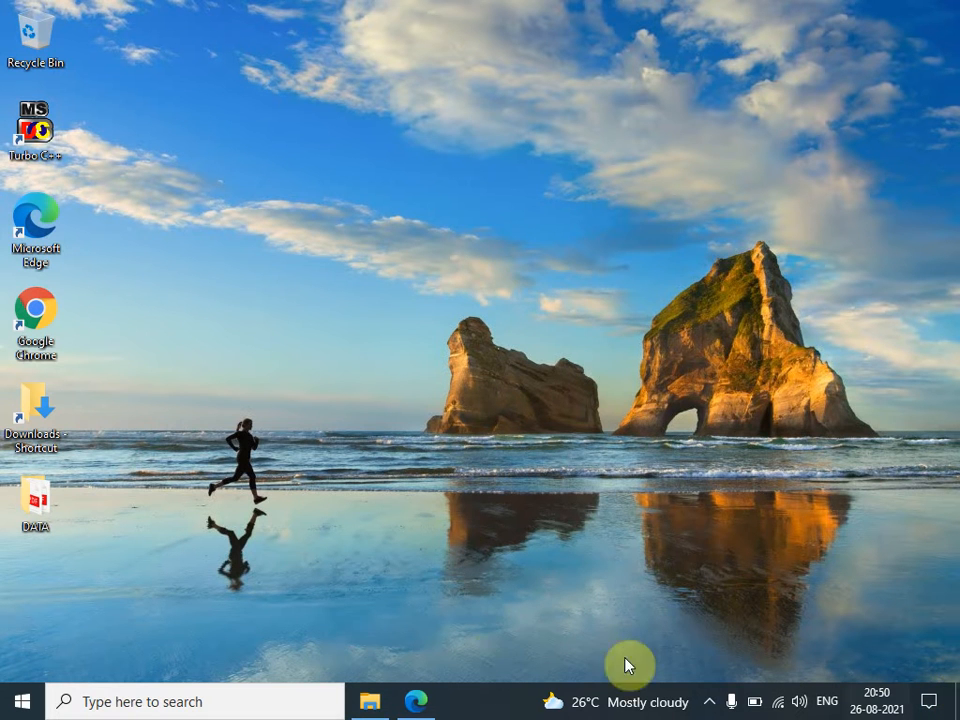
{"action": "left_click", "coordinate": [372, 701]}
{"action": "left_click", "coordinate": [412, 701]}
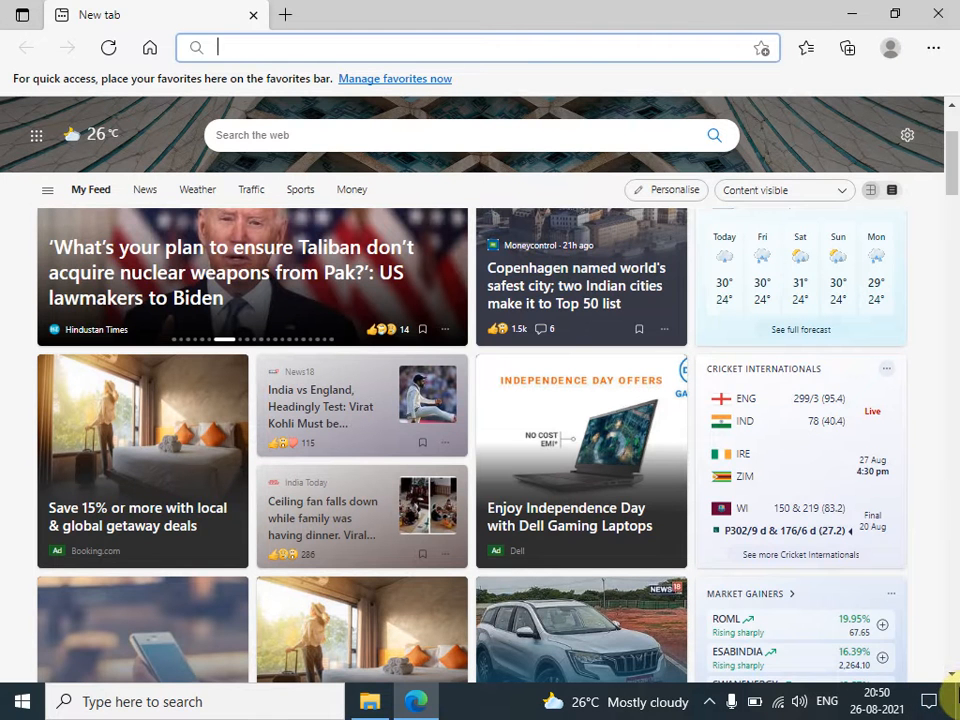
{"action": "left_click", "coordinate": [953, 694]}
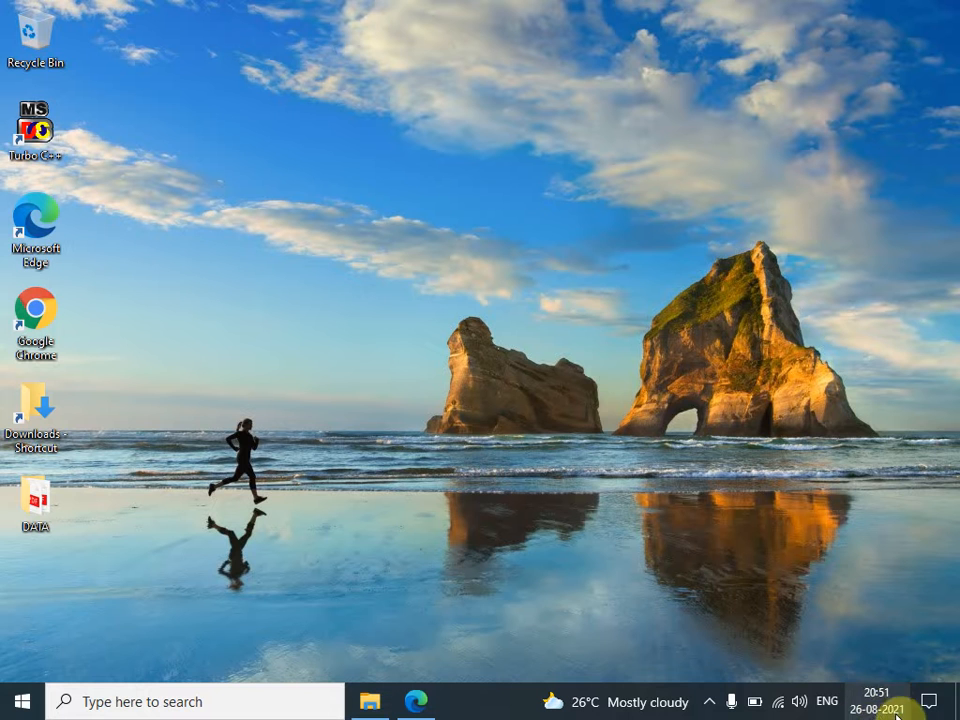
Open the date and time settings for the system clock and turn on automatic time setting
{"action": "mouse_move", "coordinate": [881, 712]}
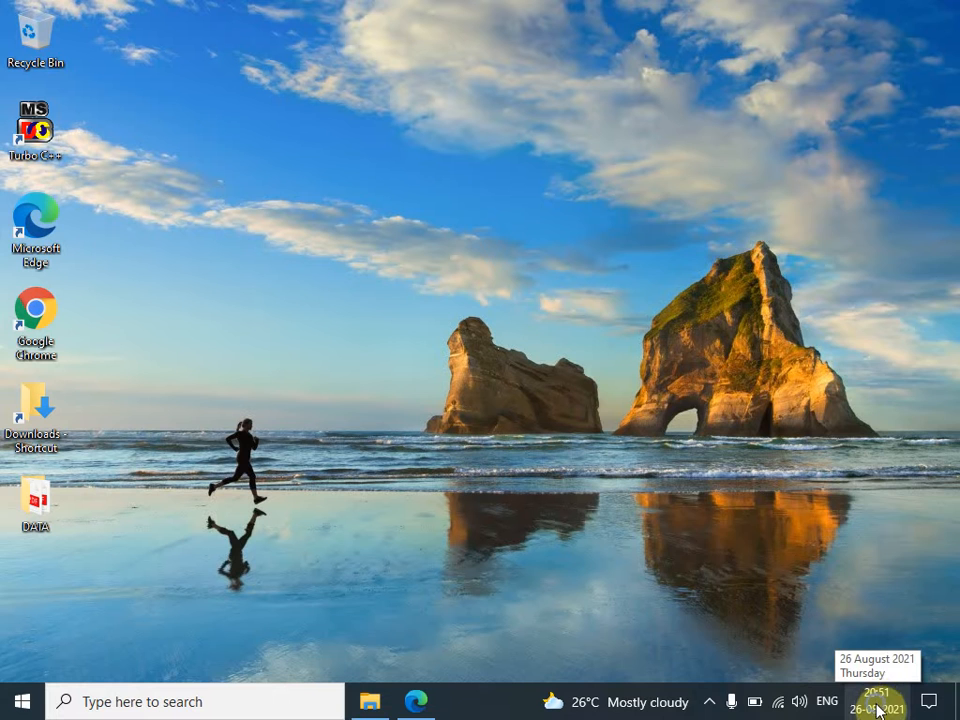
{"action": "right_click", "coordinate": [877, 711]}
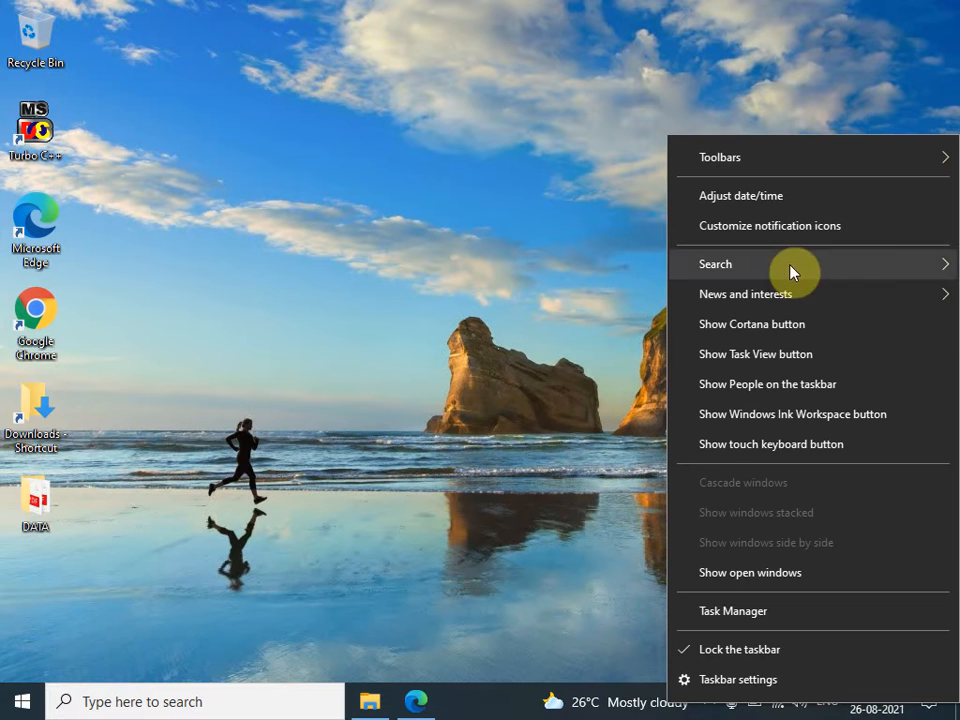
{"action": "left_click", "coordinate": [770, 197]}
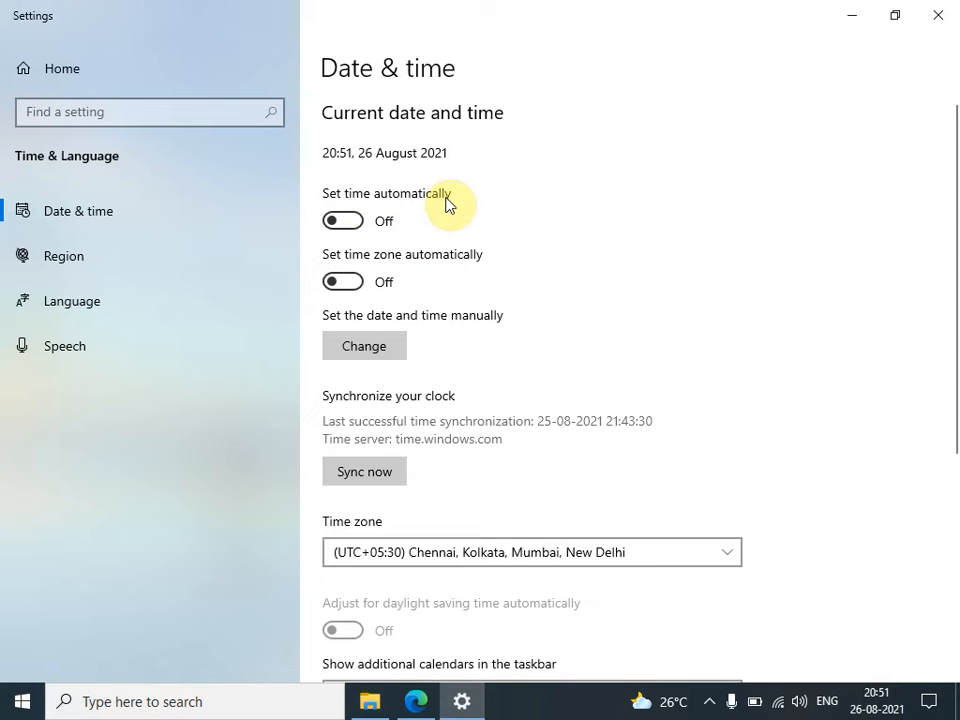
{"action": "left_click", "coordinate": [358, 220]}
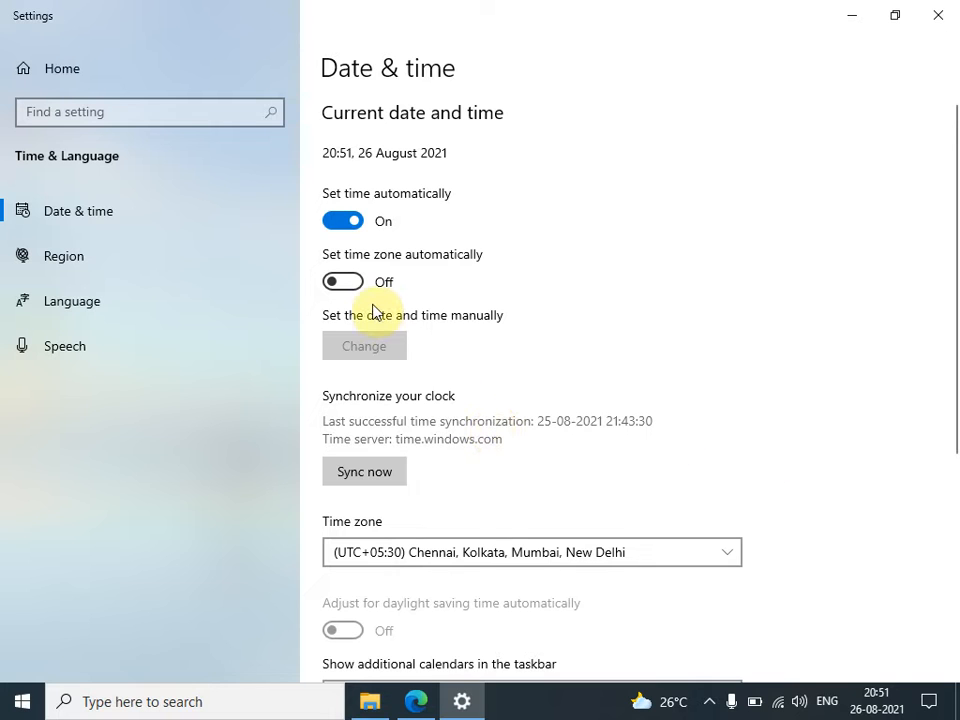
{"action": "left_click", "coordinate": [352, 222]}
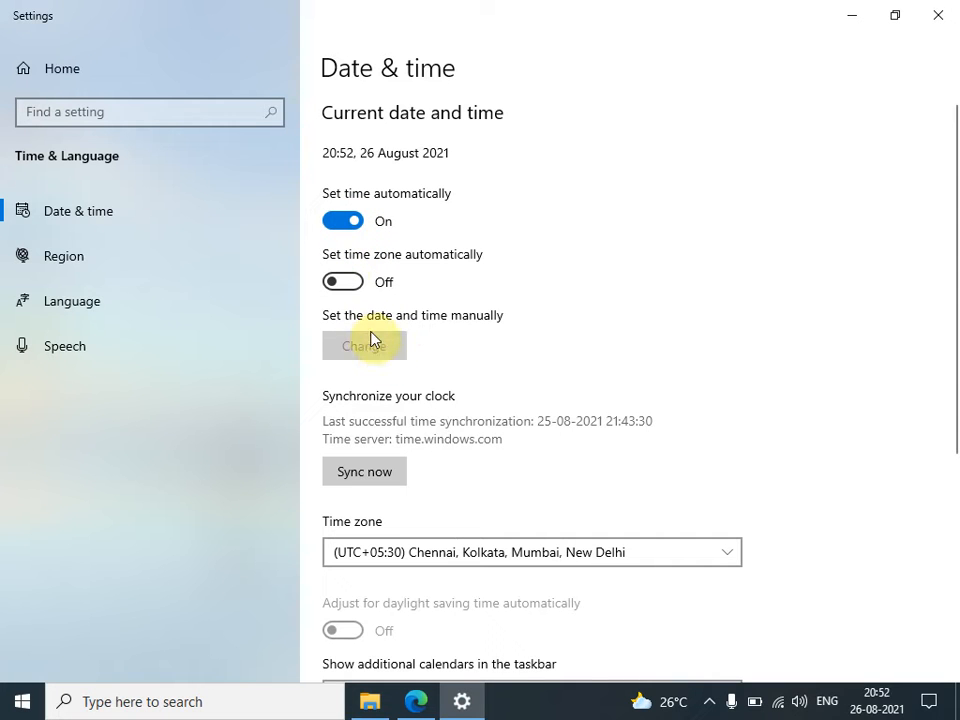
{"action": "left_click", "coordinate": [352, 222]}
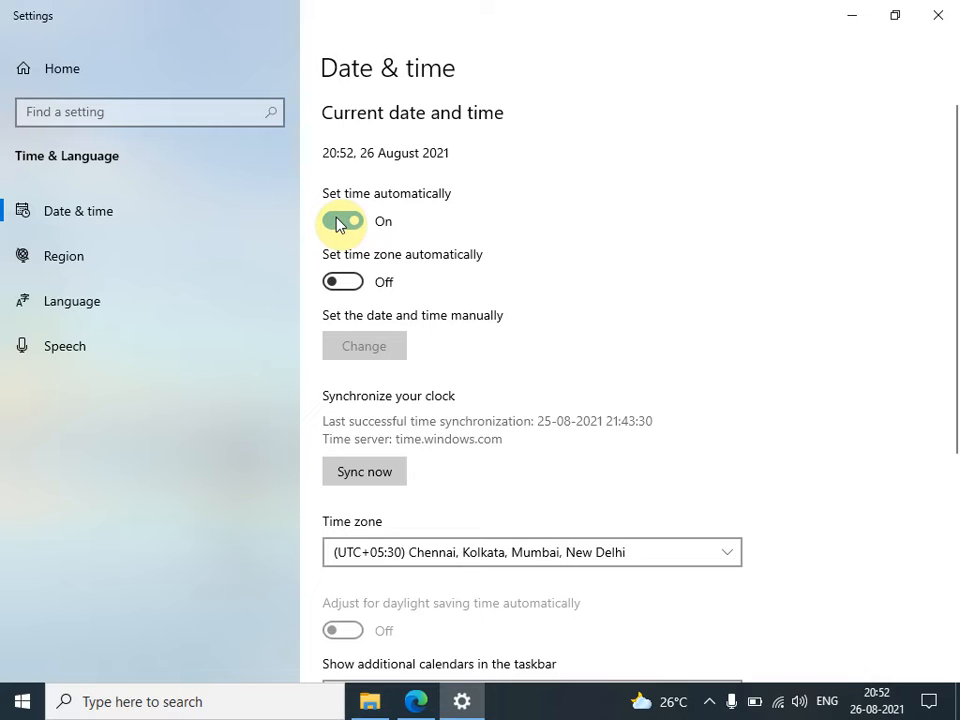
Turn off automatic time setting, look through the manual date and time change options, and cancel the change
{"action": "left_click", "coordinate": [338, 222]}
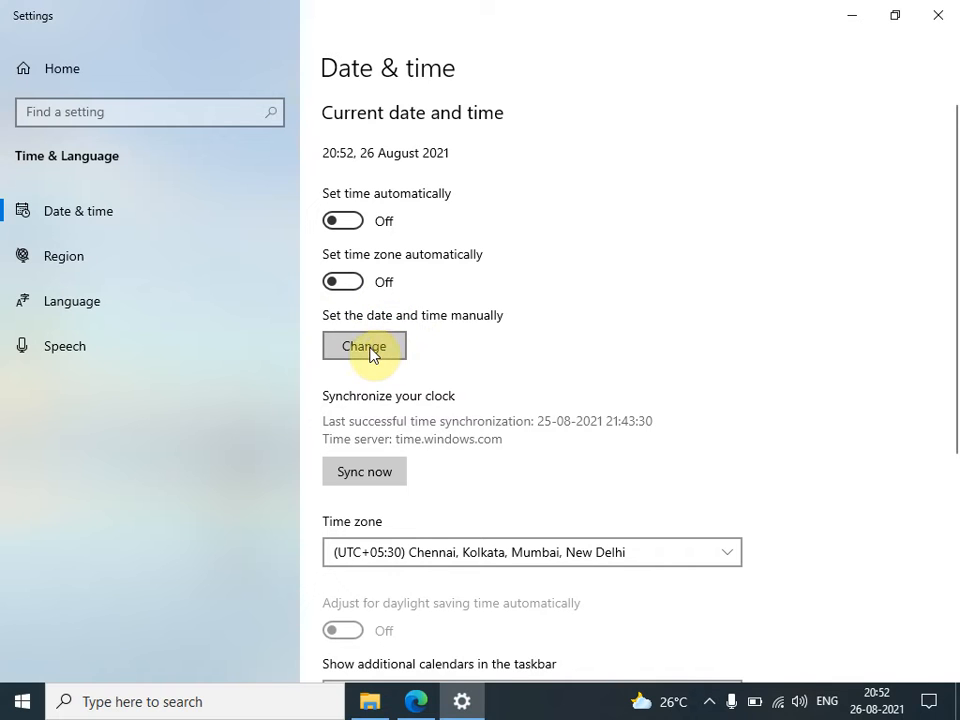
{"action": "left_click", "coordinate": [368, 346]}
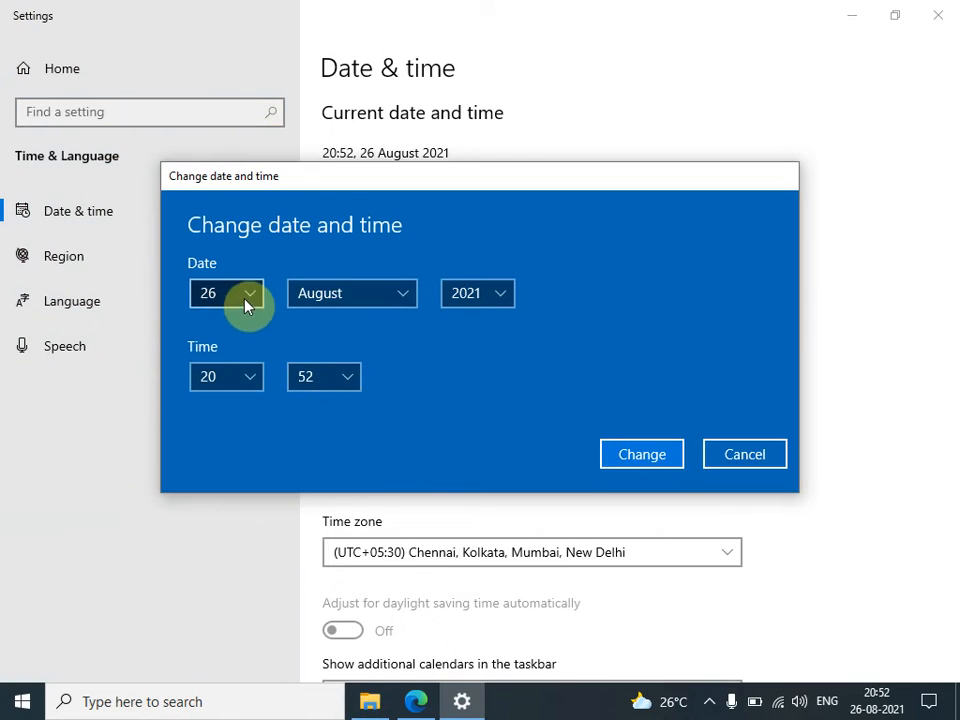
{"action": "left_click", "coordinate": [388, 304]}
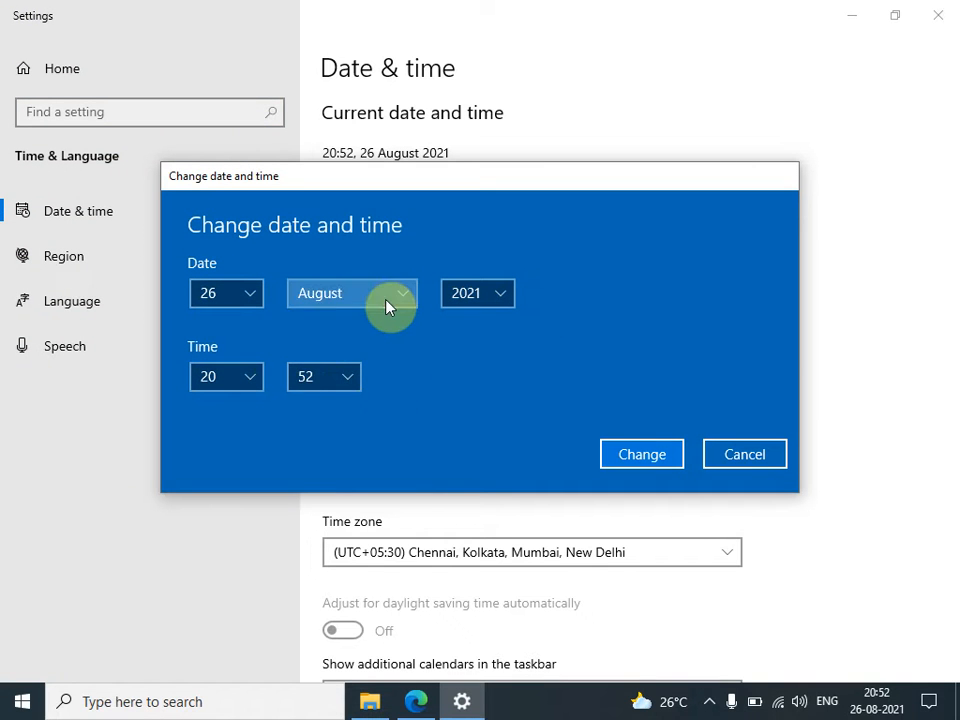
{"action": "left_click", "coordinate": [482, 240]}
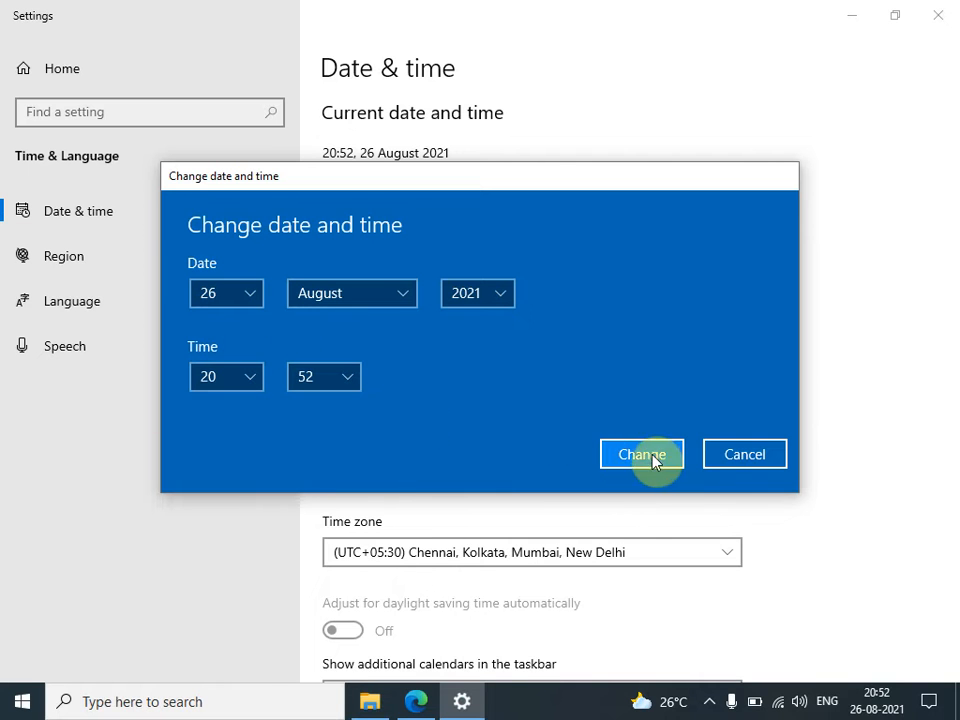
{"action": "left_click", "coordinate": [745, 455]}
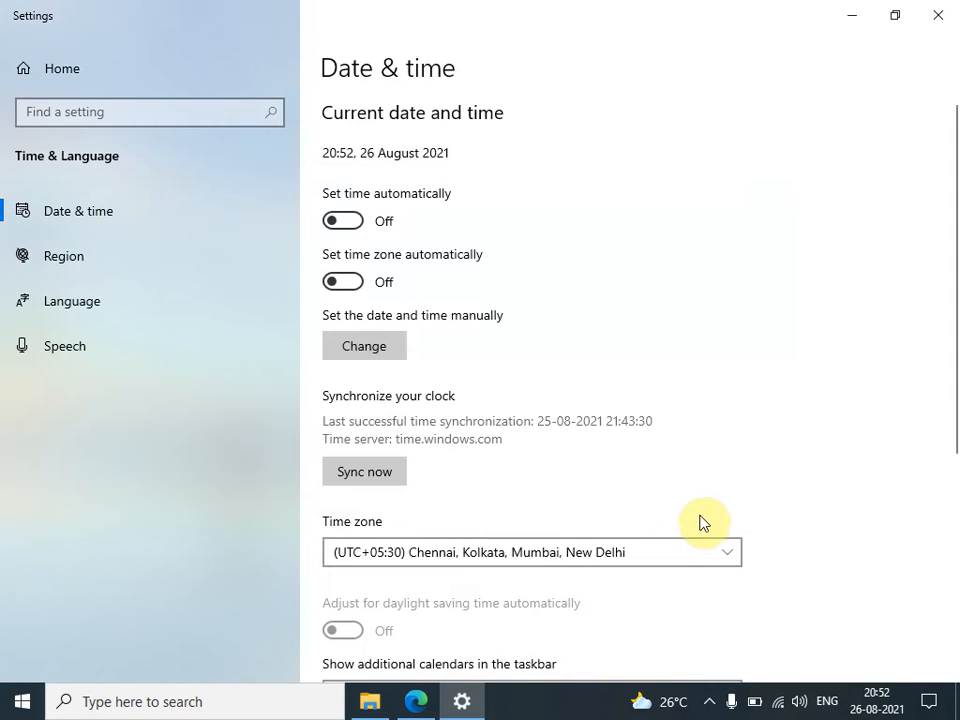
Turn automatic time setting back on and close the Settings window
{"action": "left_click", "coordinate": [341, 221]}
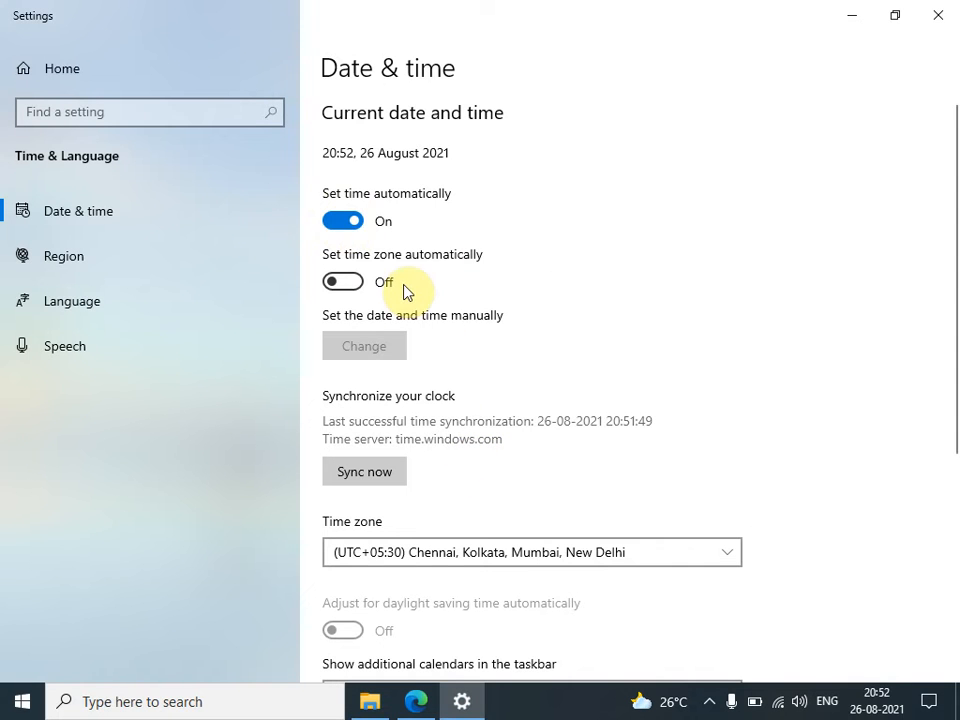
{"action": "scroll", "coordinate": [439, 443], "scroll_direction": "down", "scroll_amount": 5}
{"action": "scroll", "coordinate": [437, 446], "scroll_direction": "up", "scroll_amount": 5}
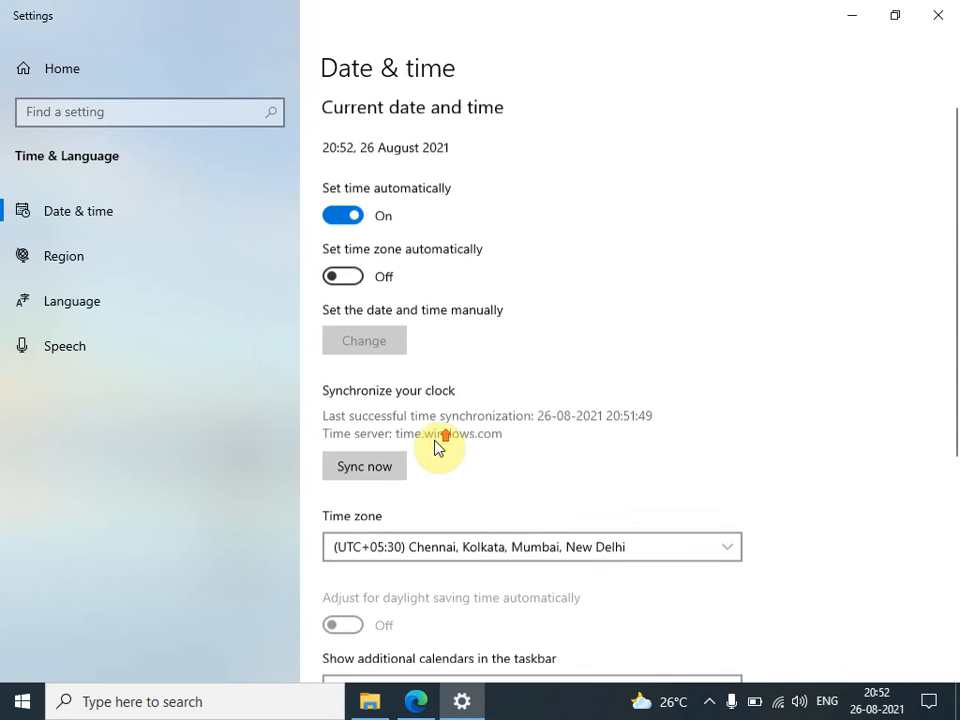
{"action": "left_click", "coordinate": [944, 12]}
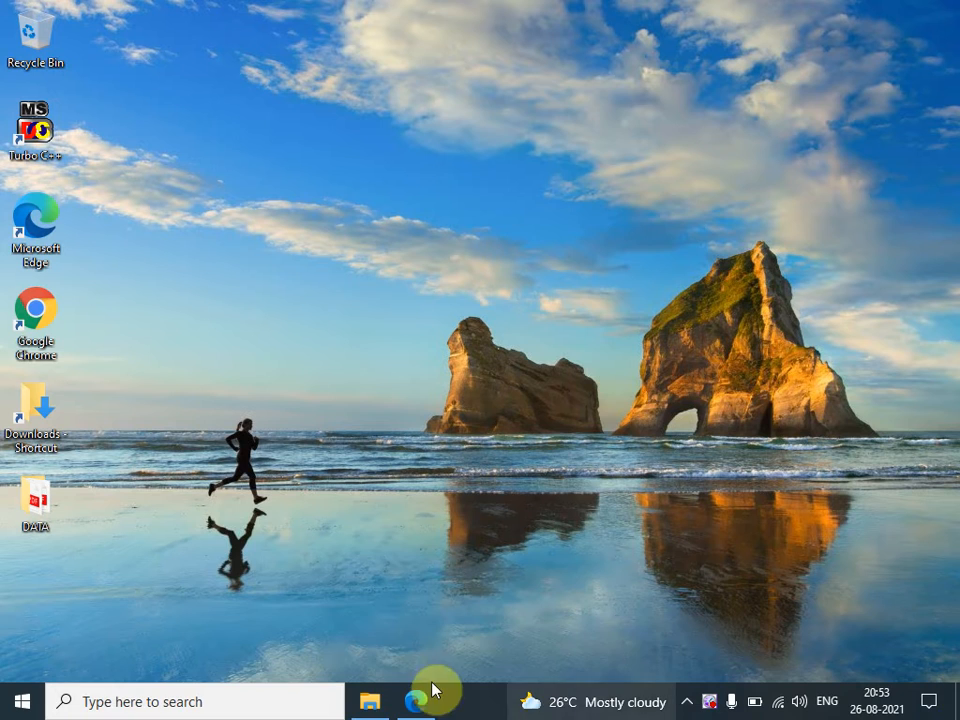
Switch to the open Explorer and Edge windows, and alternate between the browser and the bare desktop
{"action": "left_click", "coordinate": [365, 707]}
{"action": "left_click", "coordinate": [414, 700]}
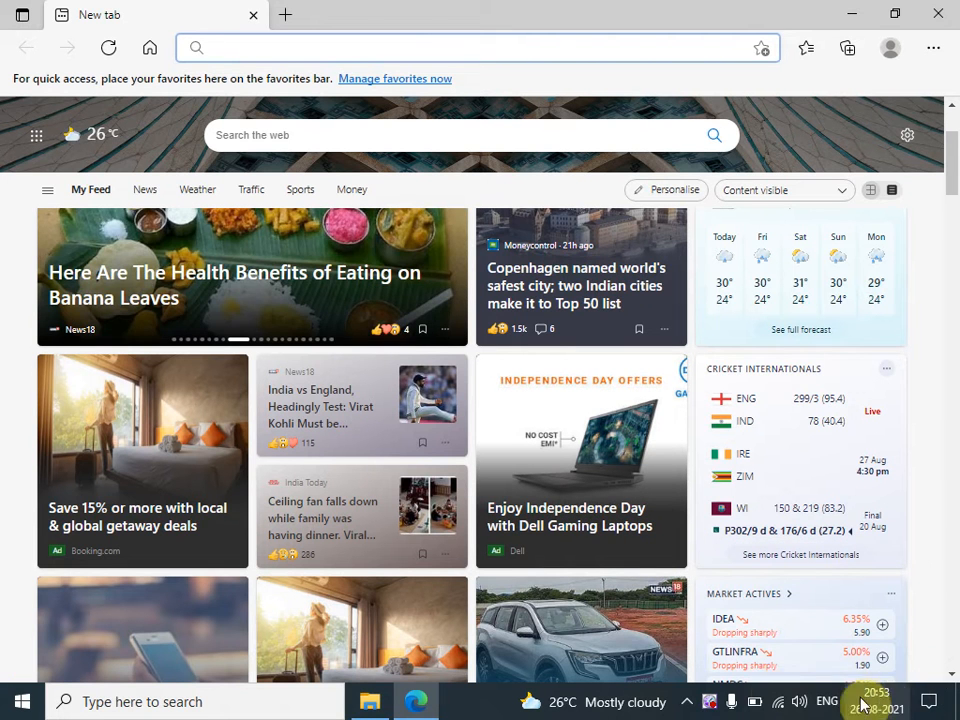
{"action": "left_click", "coordinate": [954, 704]}
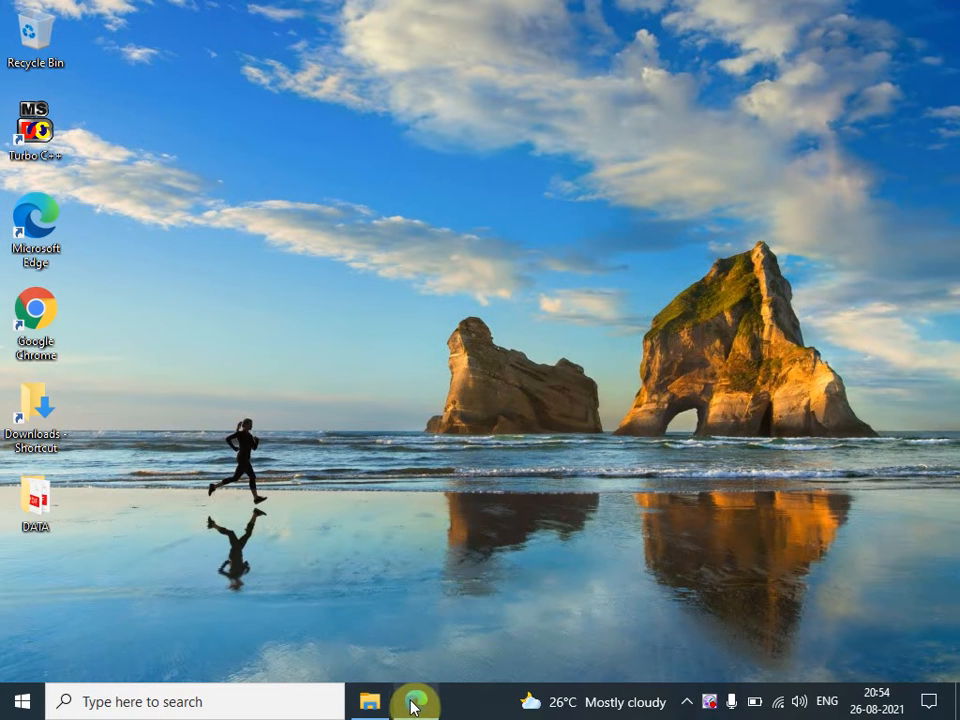
{"action": "mouse_move", "coordinate": [414, 707]}
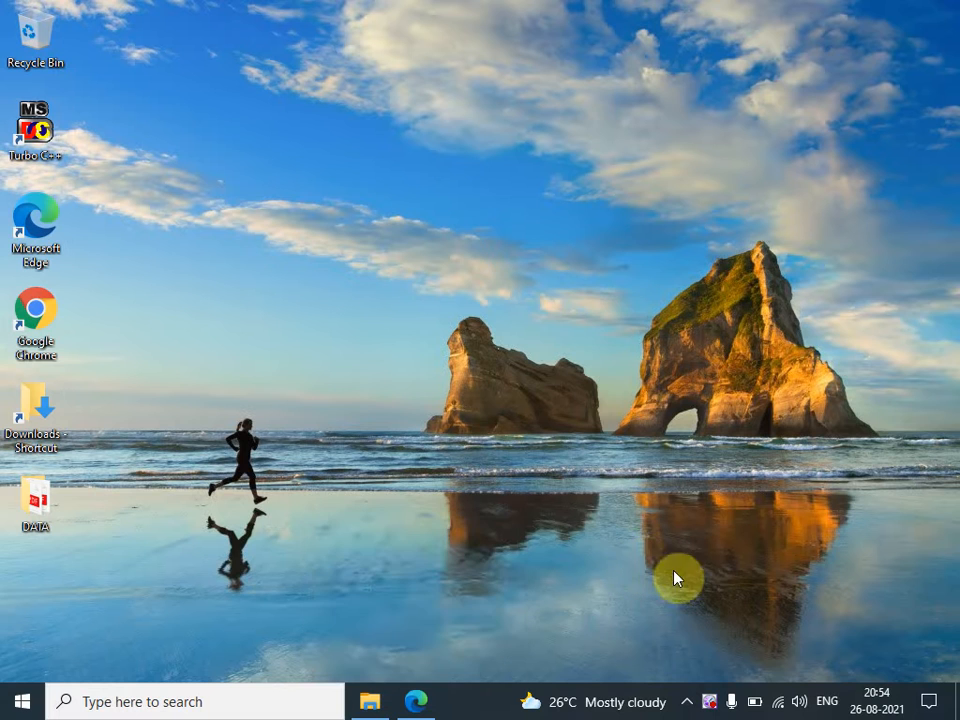
{"action": "left_click", "coordinate": [955, 705]}
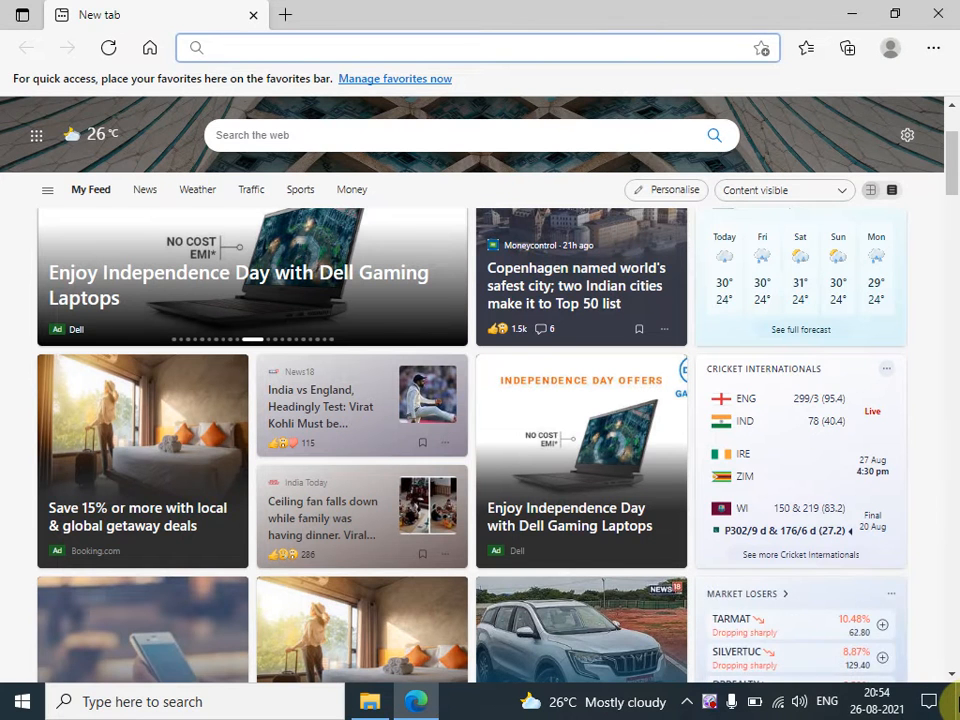
{"action": "left_click", "coordinate": [953, 702]}
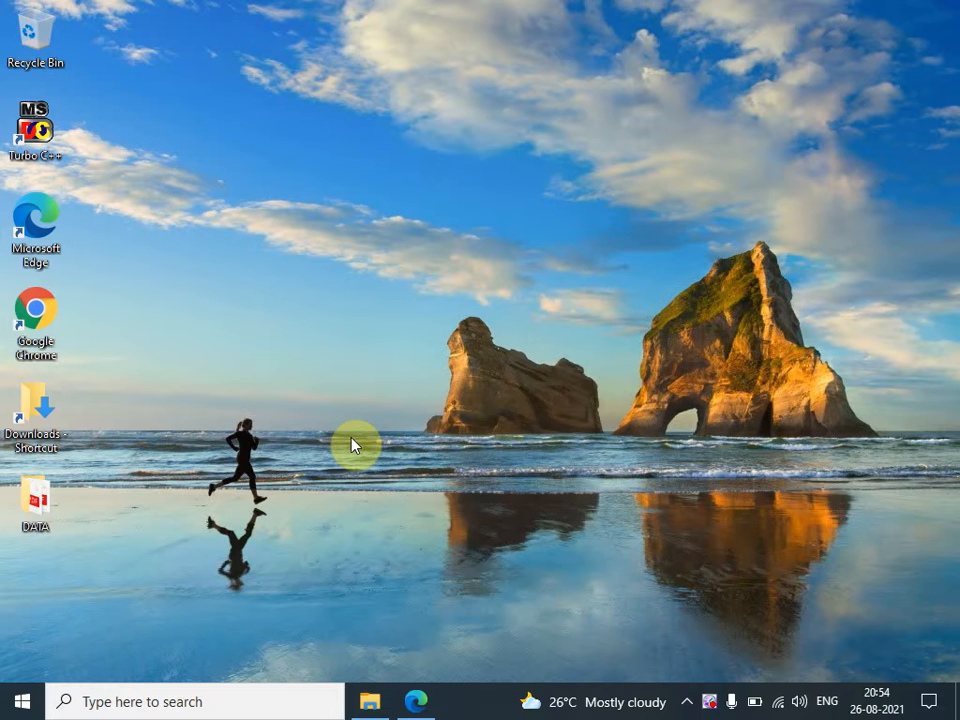
Search Windows for "notepad" and launch Notepad
{"action": "left_click", "coordinate": [116, 700]}
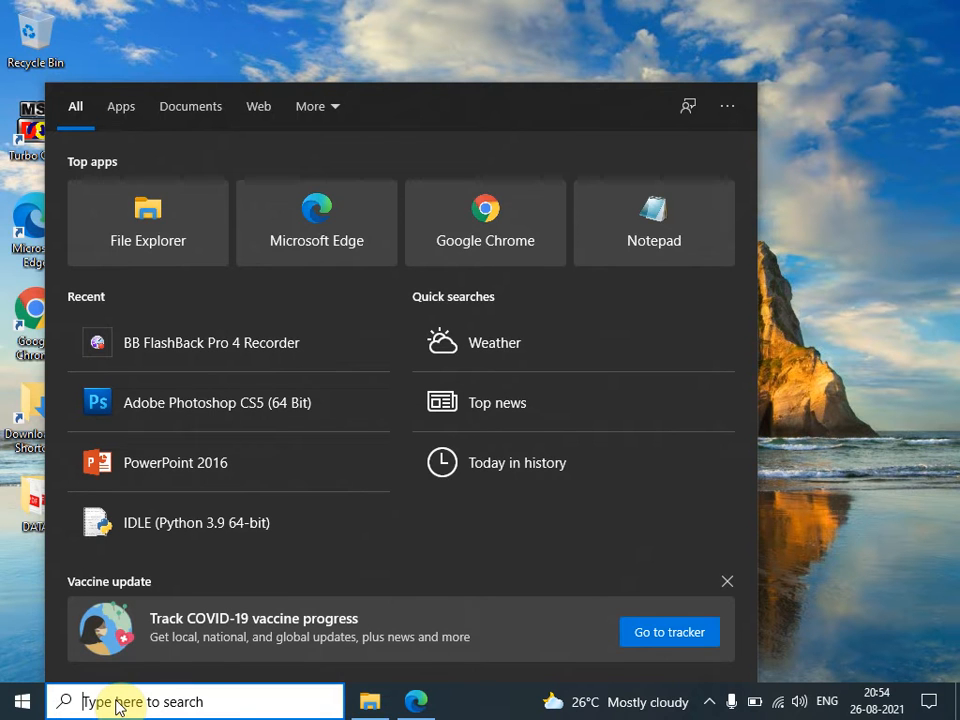
{"action": "type", "text": "note"}
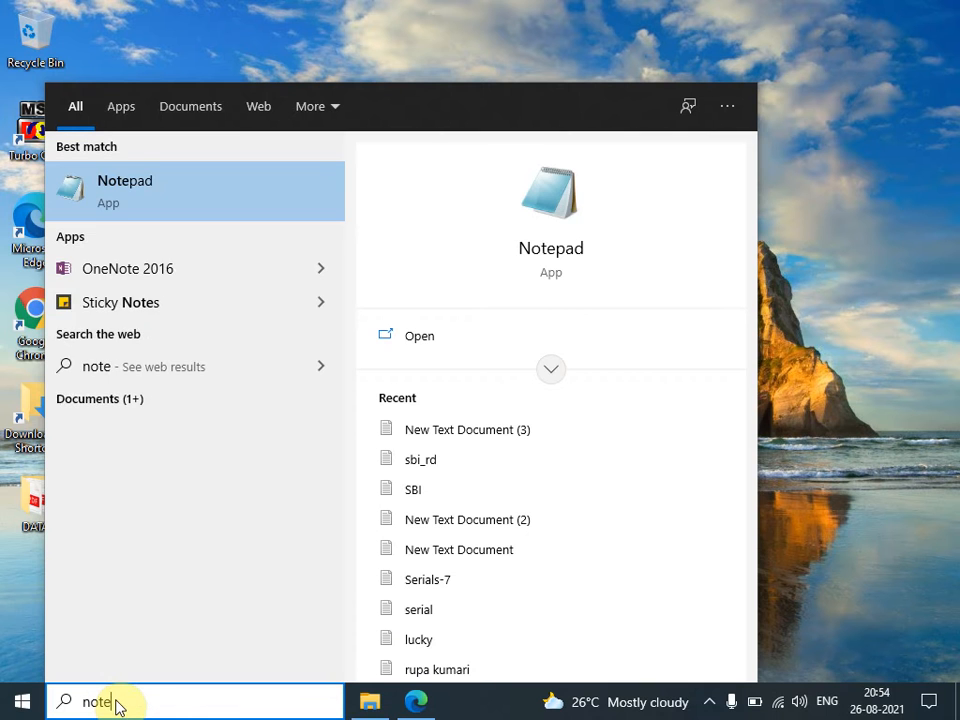
{"action": "type", "text": "pad"}
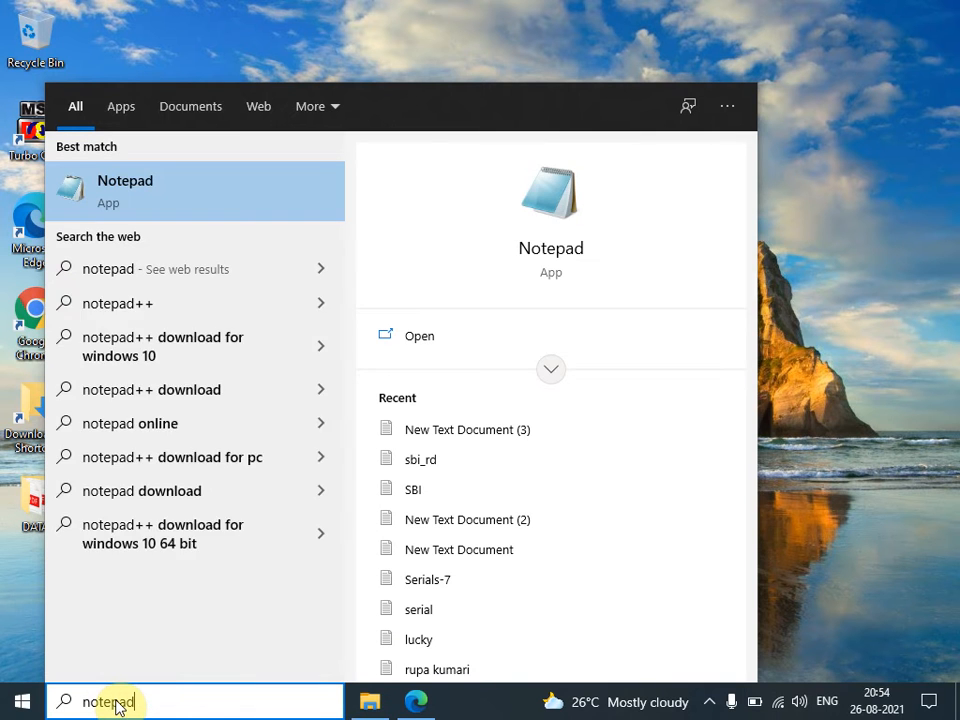
{"action": "key", "text": "Return"}
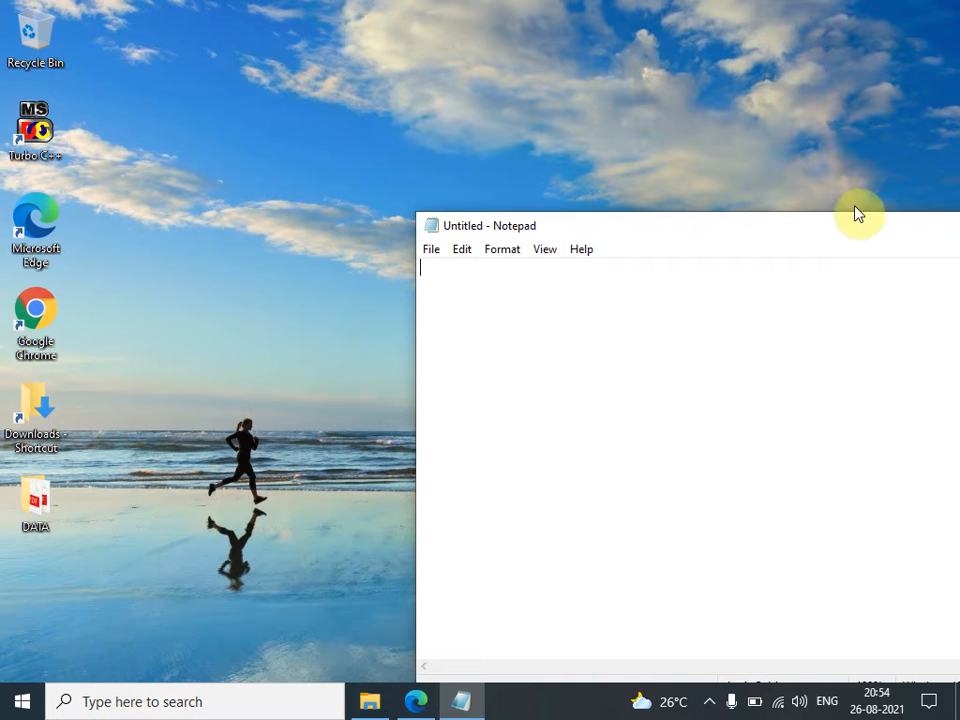
Move the Notepad window toward the middle of the desktop and shrink it to a smaller size
{"action": "left_click_drag", "start_coordinate": [847, 219], "coordinate": [767, 207]}
{"action": "left_click_drag", "start_coordinate": [712, 185], "coordinate": [564, 86]}
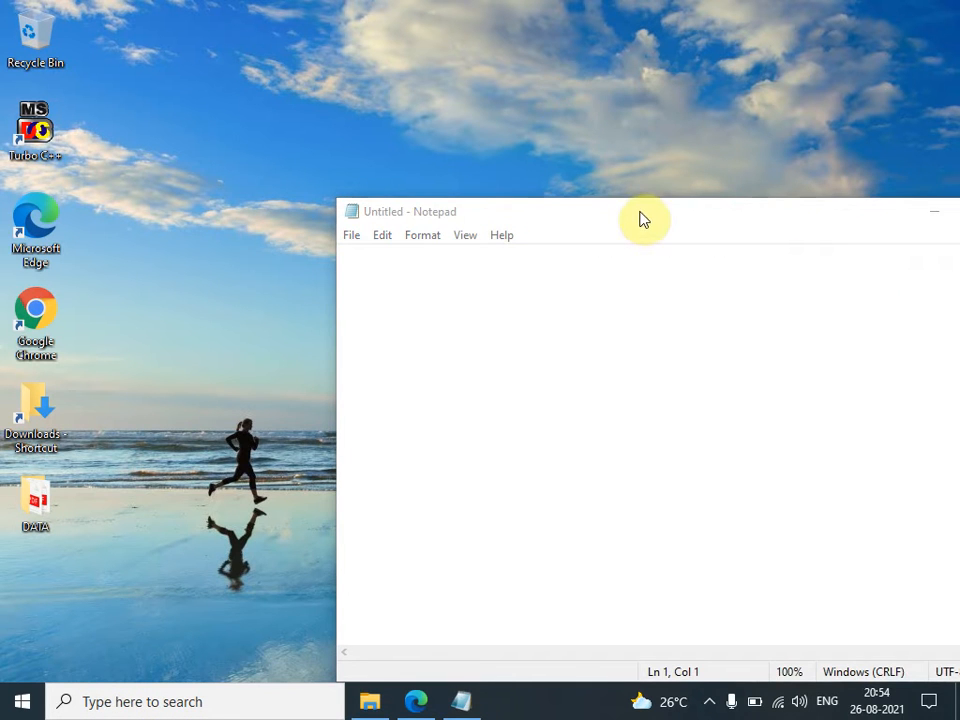
{"action": "mouse_move", "coordinate": [639, 211]}
{"action": "left_mouse_down"}
{"action": "mouse_move", "coordinate": [465, 113]}
{"action": "mouse_move", "coordinate": [452, 90]}
{"action": "left_mouse_up"}
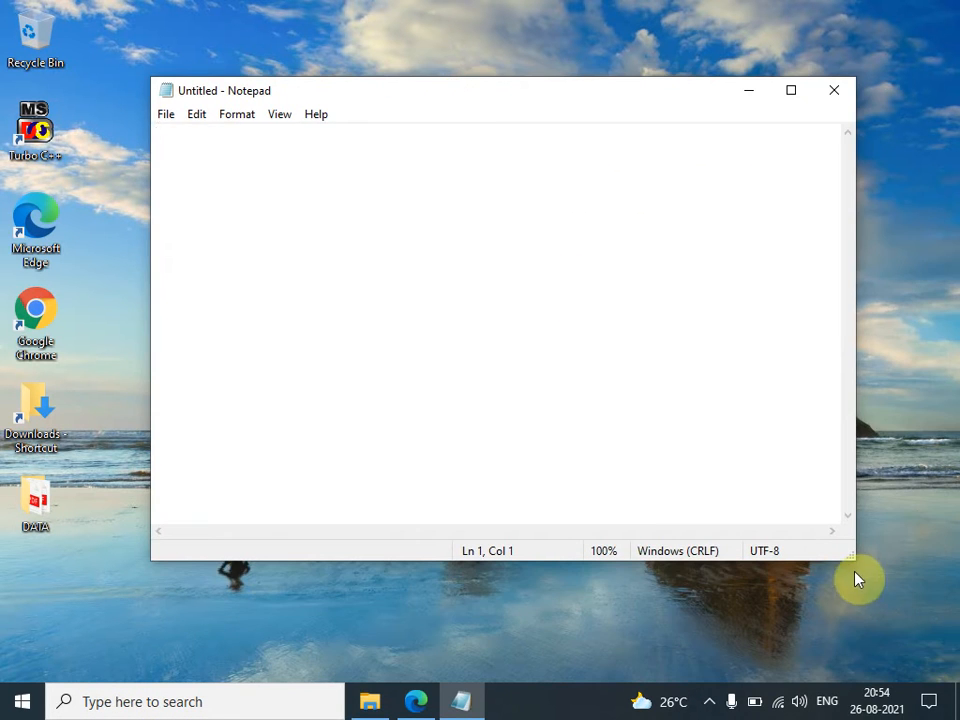
{"action": "left_click_drag", "start_coordinate": [847, 552], "coordinate": [627, 508]}
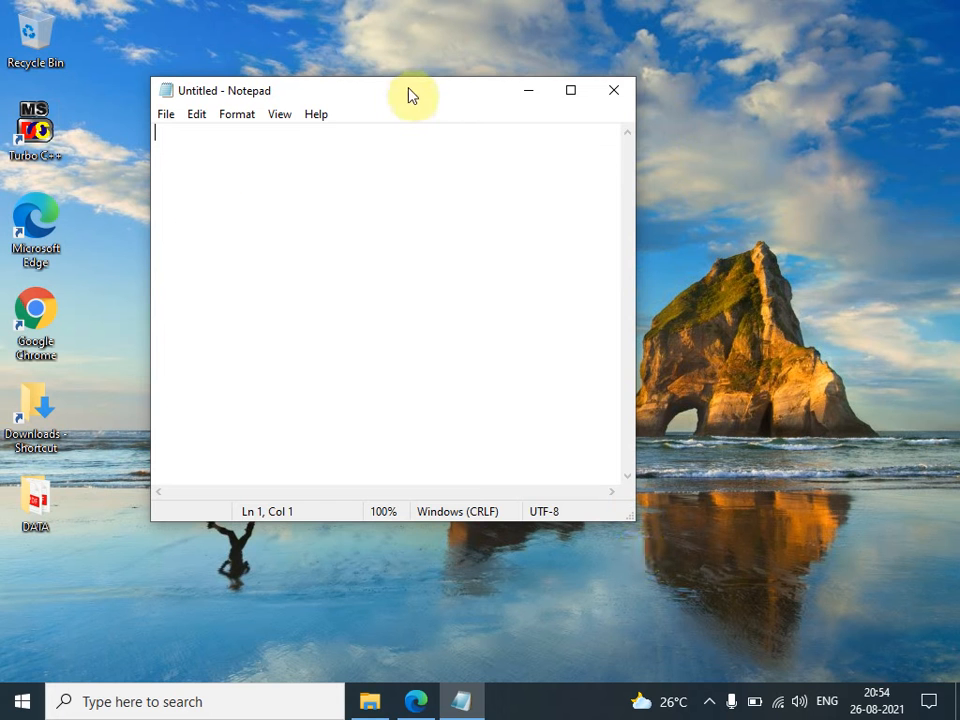
{"action": "left_click_drag", "start_coordinate": [409, 96], "coordinate": [443, 117]}
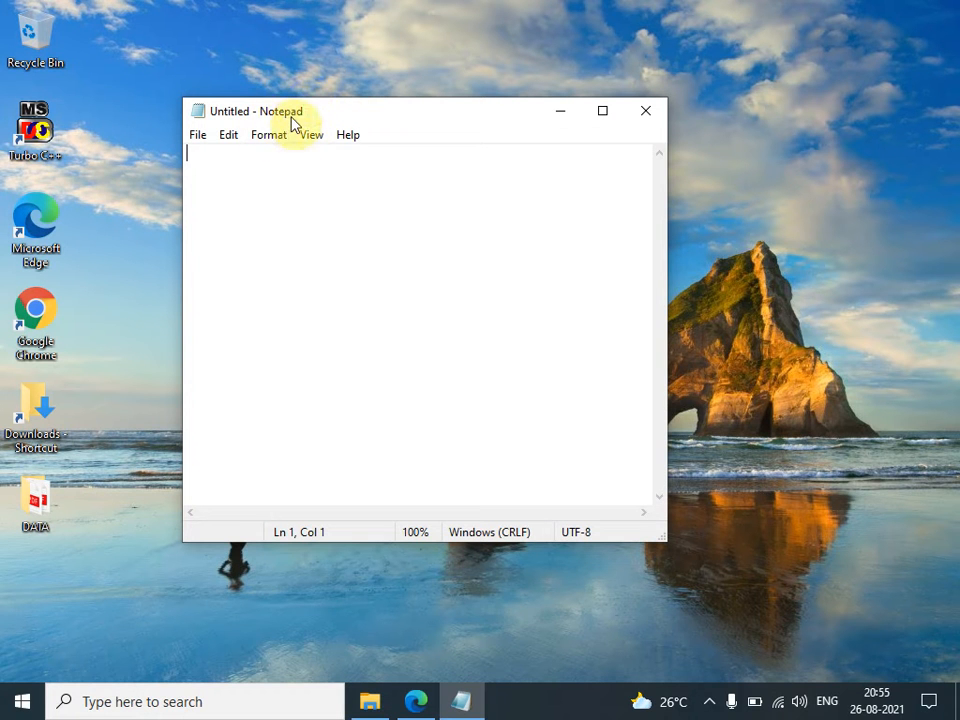
Bring up the Edge window, restore it down from its maximized state, and minimize it
{"action": "left_click", "coordinate": [418, 704]}
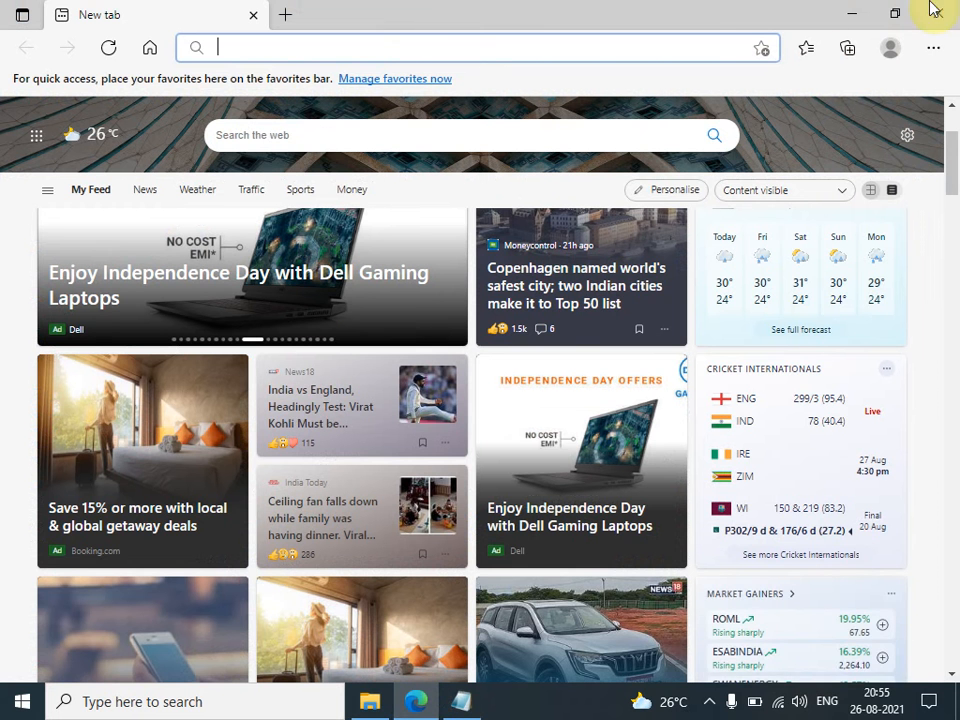
{"action": "left_click_drag", "start_coordinate": [720, 33], "coordinate": [583, 155]}
{"action": "left_click", "coordinate": [704, 143]}
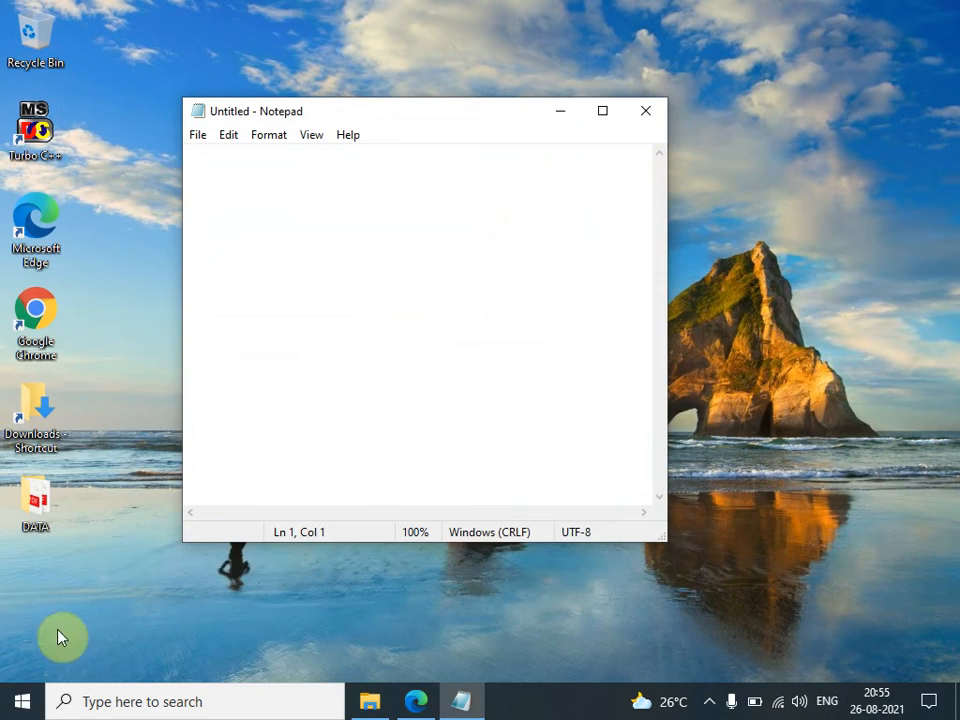
Search Windows for "wordpad" and launch WordPad
{"action": "left_click", "coordinate": [16, 705]}
{"action": "type", "text": "word"}
{"action": "type", "text": "pad"}
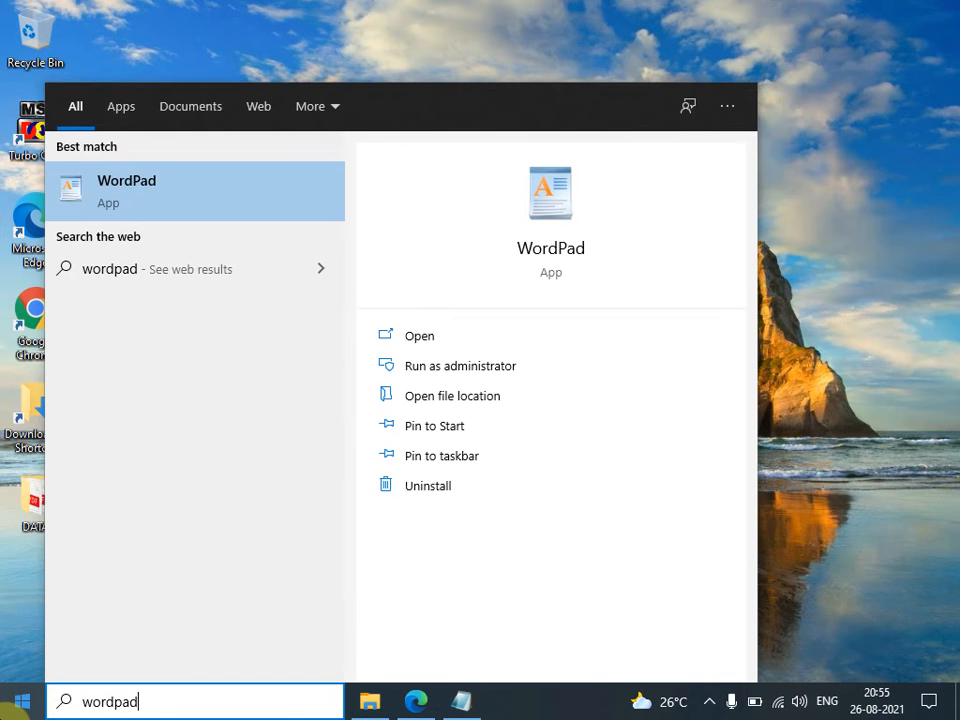
{"action": "key", "text": "Return"}
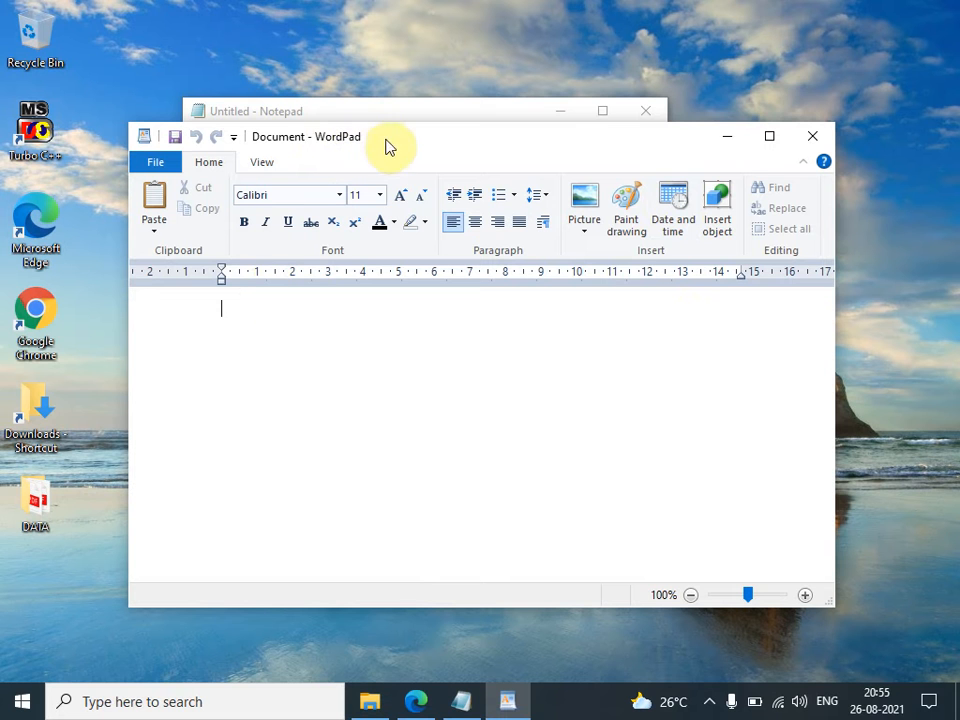
Move the WordPad window slightly lower on the desktop and minimize it
{"action": "left_click_drag", "start_coordinate": [388, 146], "coordinate": [392, 199]}
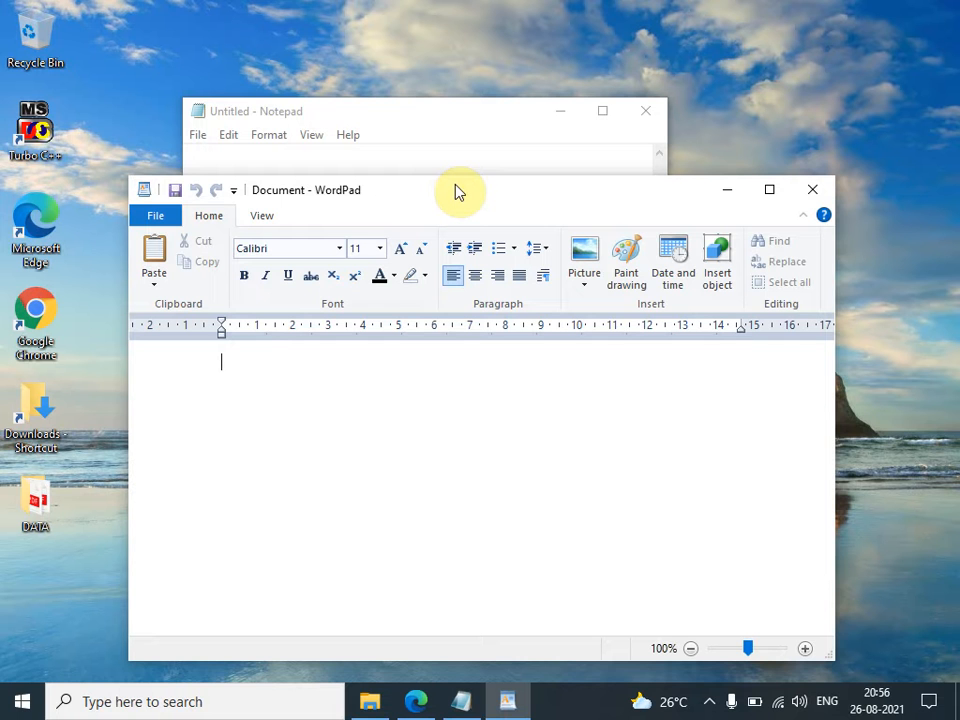
{"action": "left_click", "coordinate": [724, 192]}
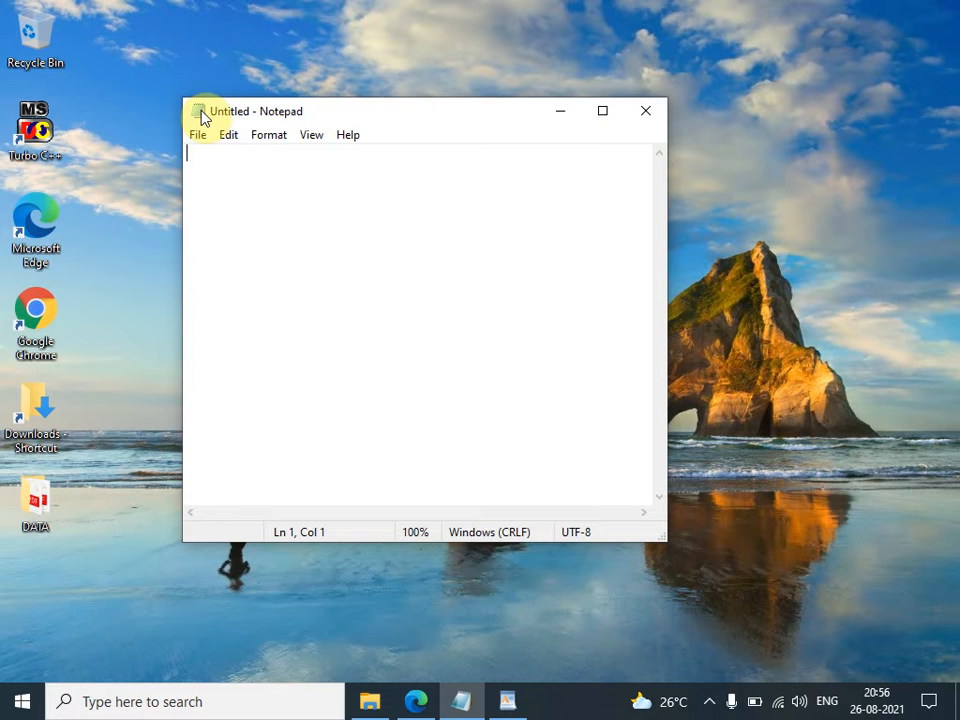
Maximize the Notepad window and restore it to its smaller size using its window control commands
{"action": "left_click", "coordinate": [199, 112]}
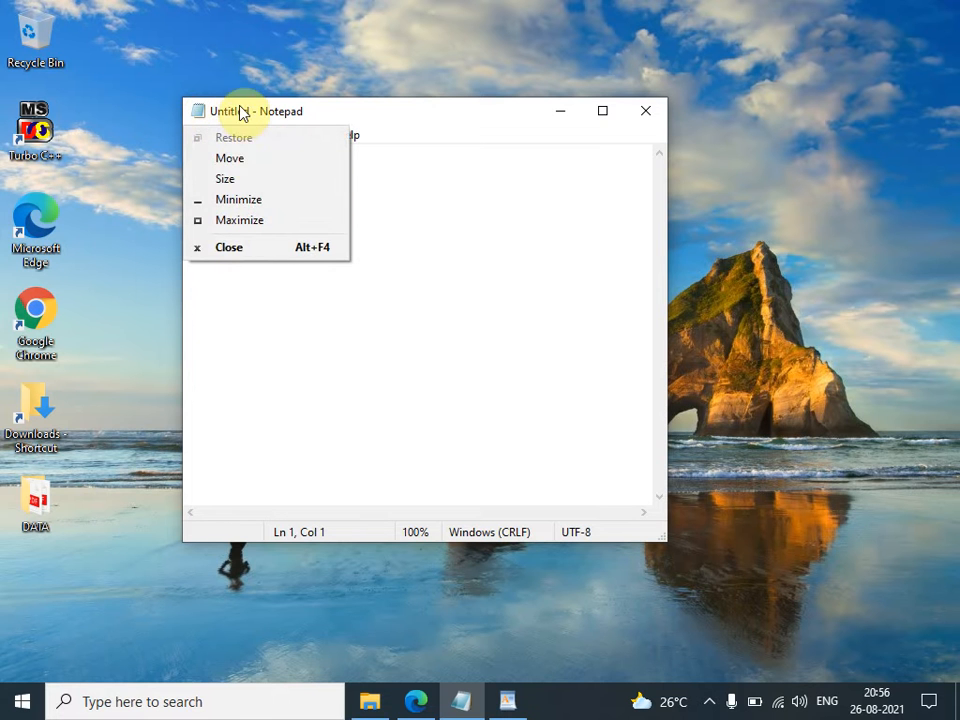
{"action": "left_click", "coordinate": [252, 221]}
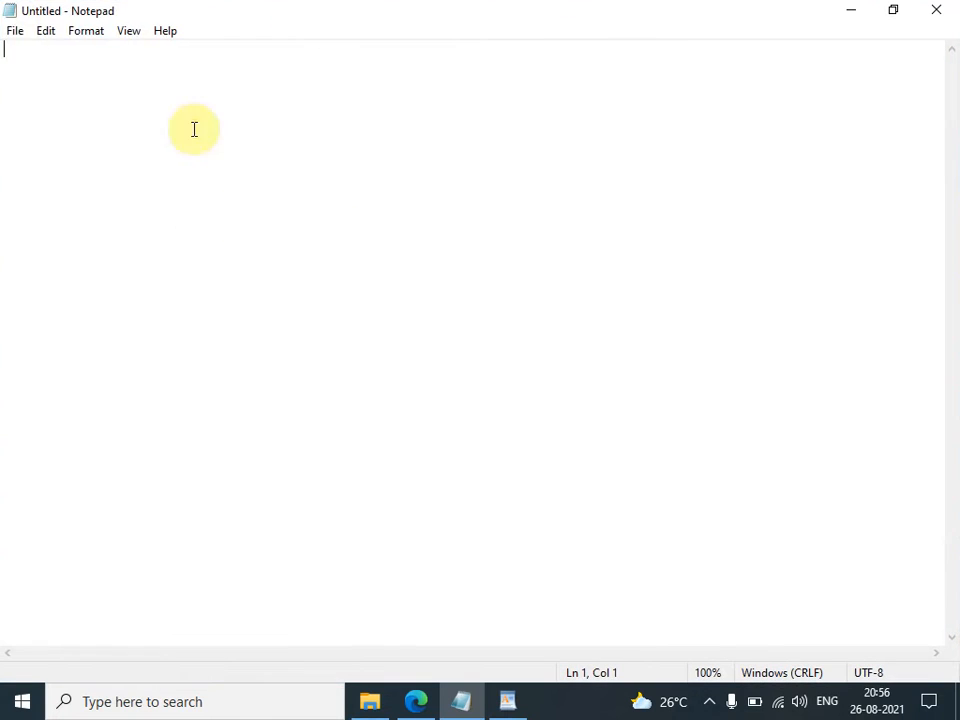
{"action": "left_click", "coordinate": [9, 12]}
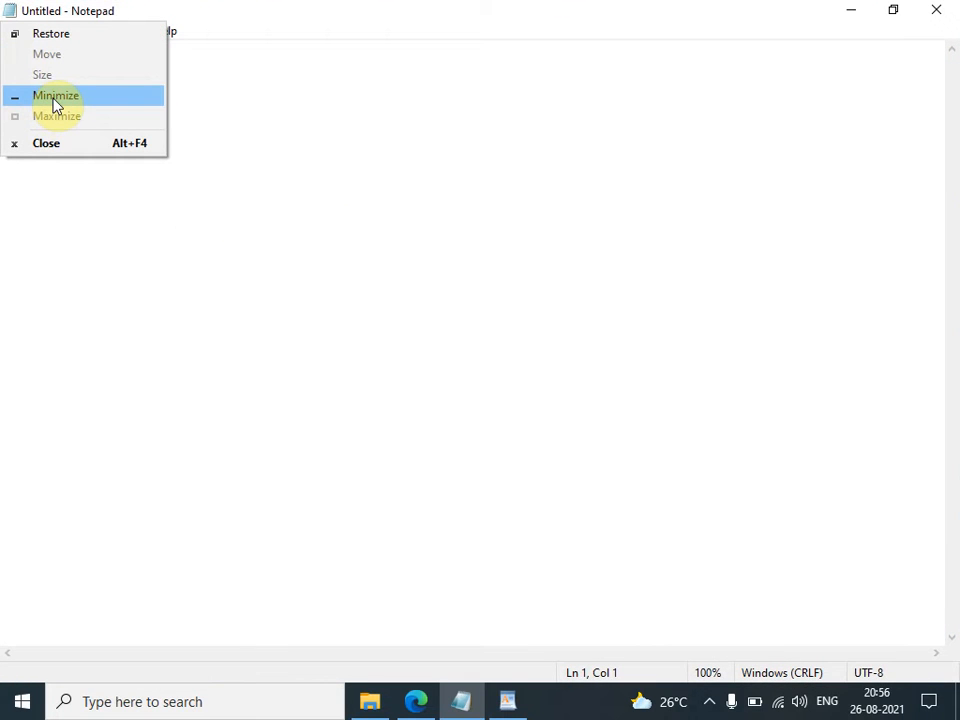
{"action": "left_click", "coordinate": [53, 34]}
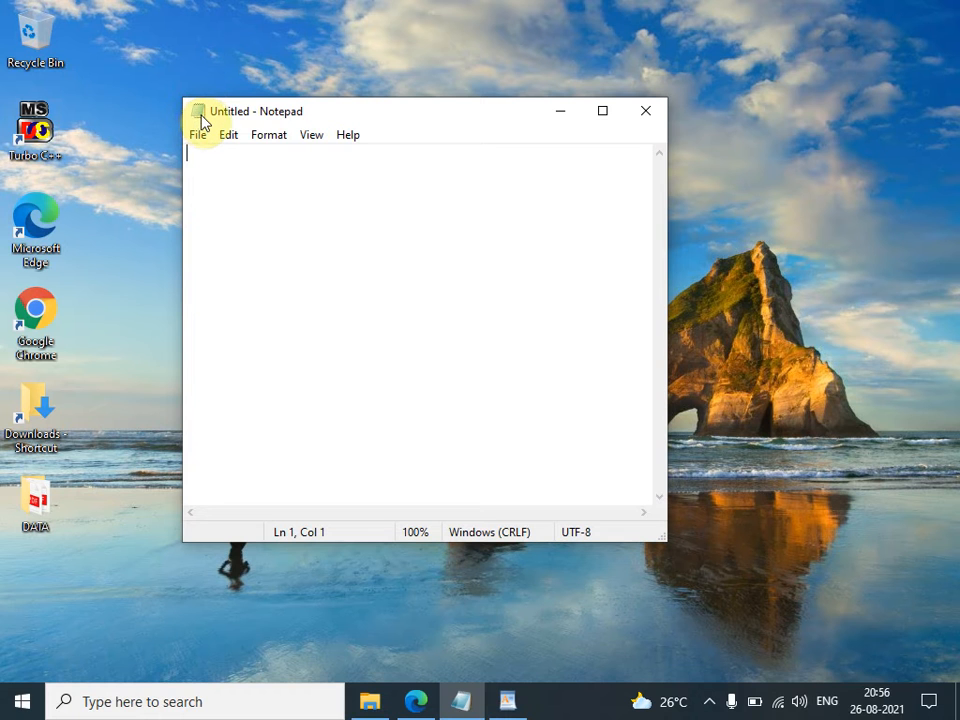
Minimize Notepad and bring it back, and maximize its window and restore it down with the title bar controls
{"action": "left_click", "coordinate": [565, 110]}
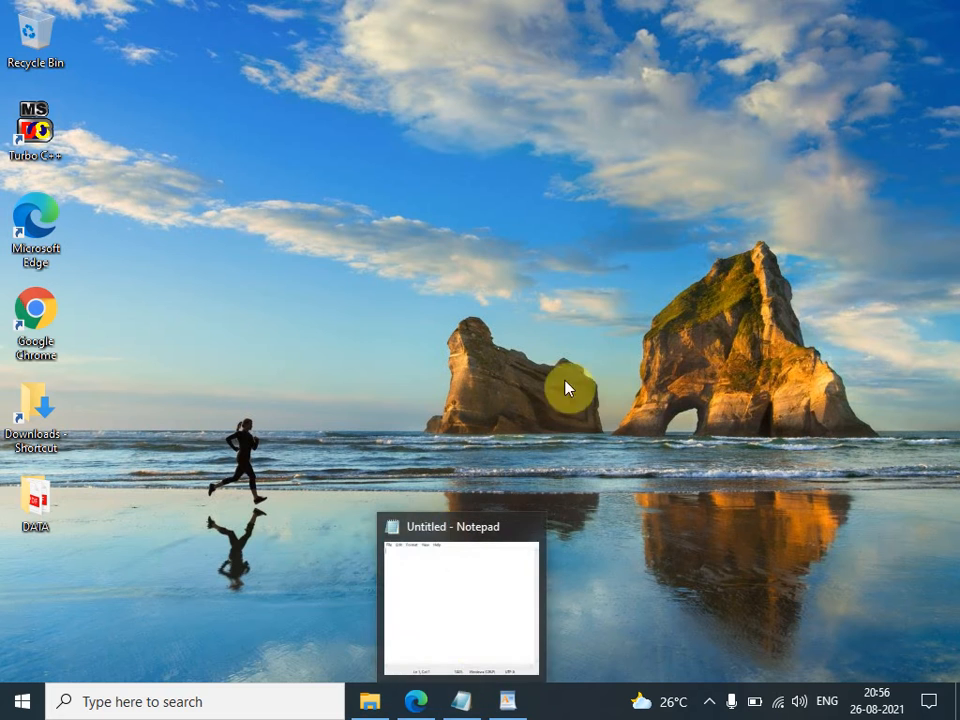
{"action": "left_click", "coordinate": [461, 703]}
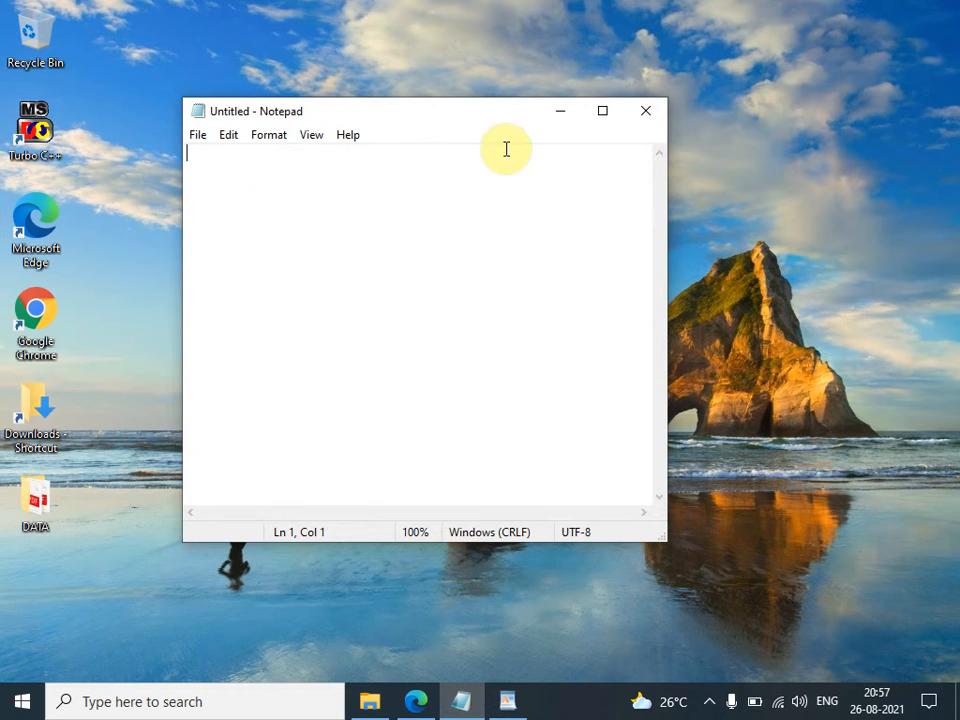
{"action": "left_click", "coordinate": [603, 118]}
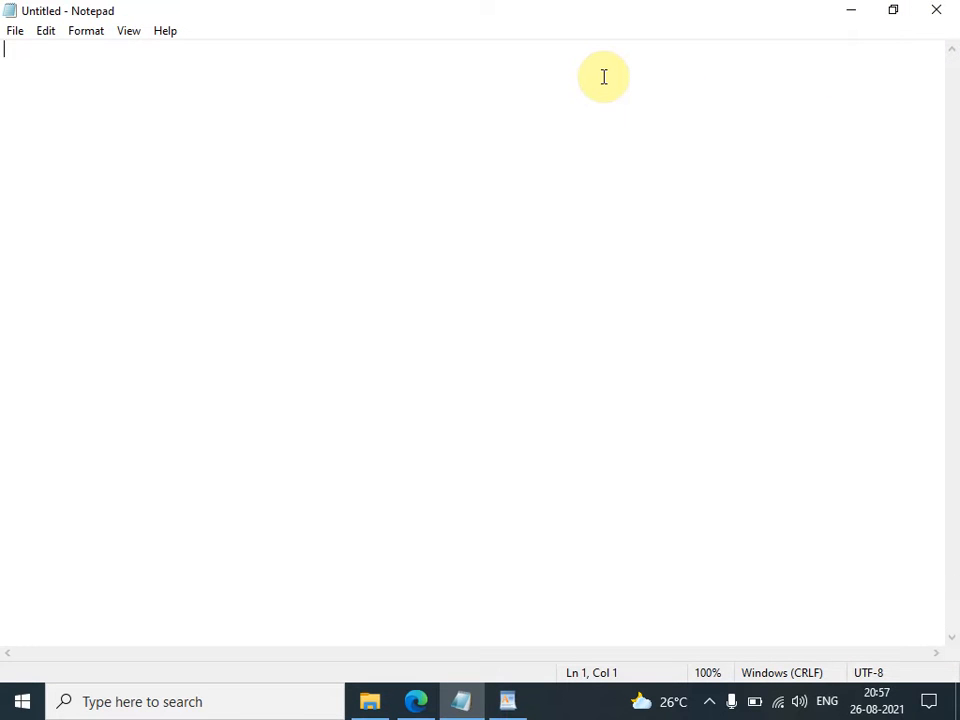
{"action": "left_click", "coordinate": [892, 12]}
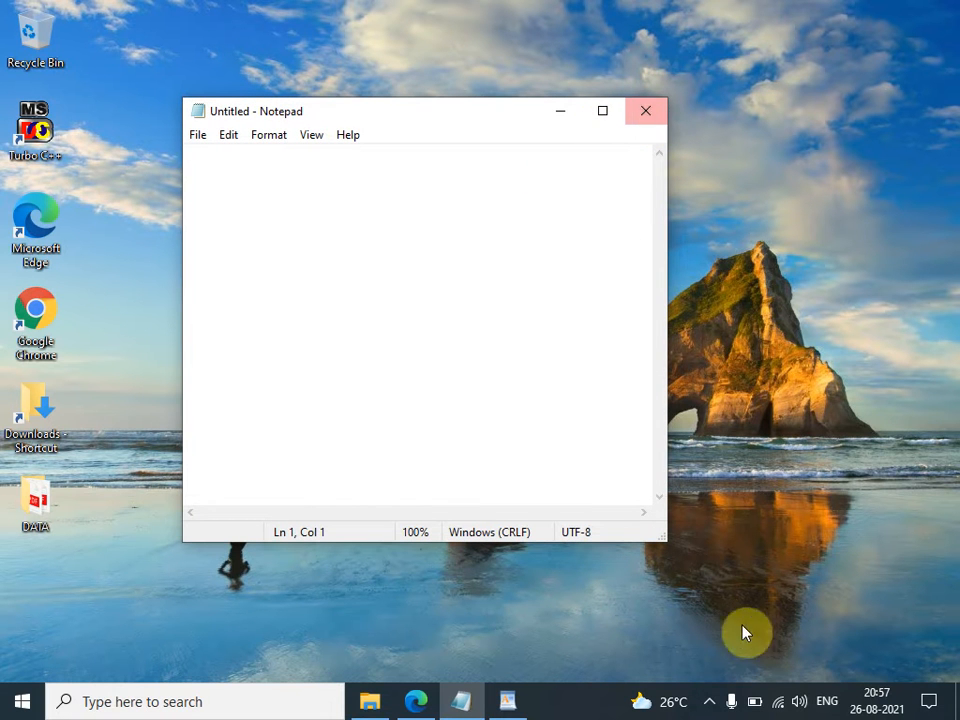
Close the Notepad window, and relaunch Notepad by searching Windows for "note"
{"action": "left_click", "coordinate": [648, 116]}
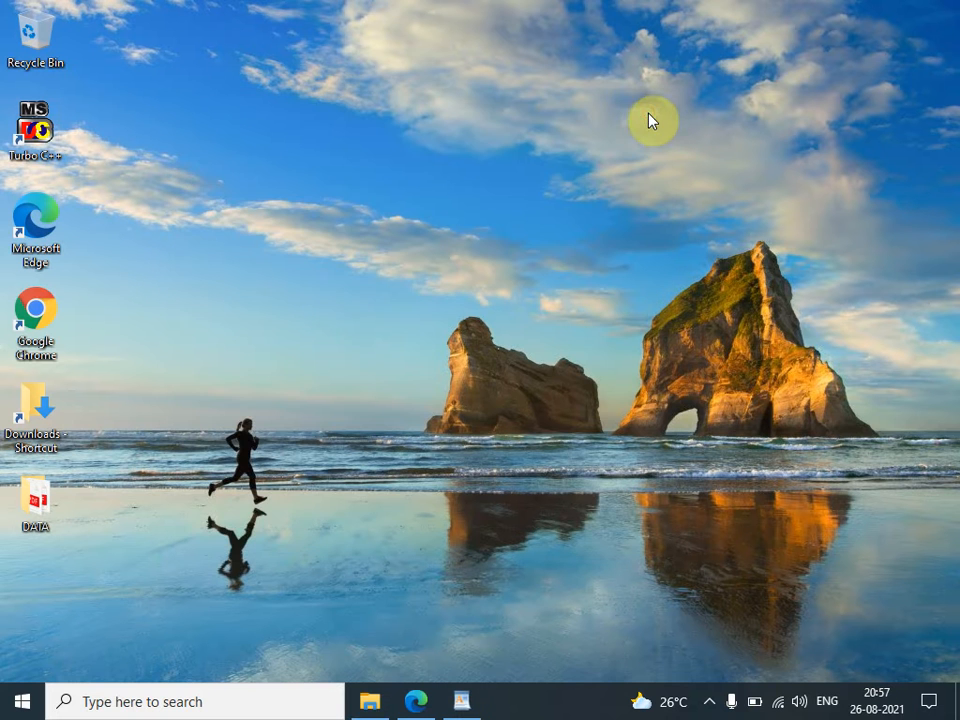
{"action": "left_click", "coordinate": [22, 701]}
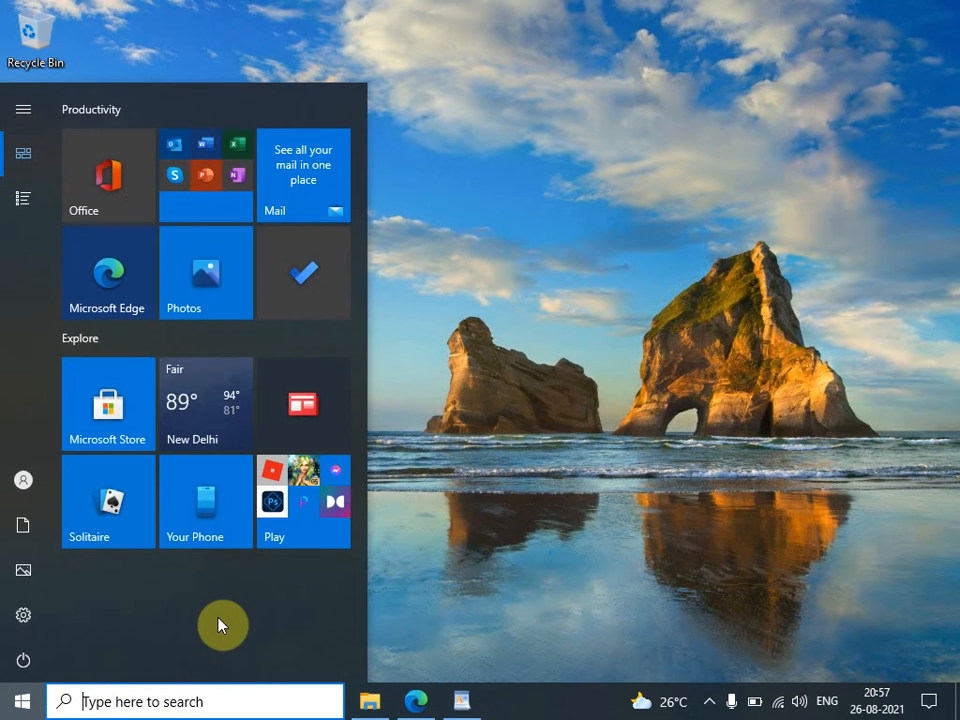
{"action": "type", "text": "note"}
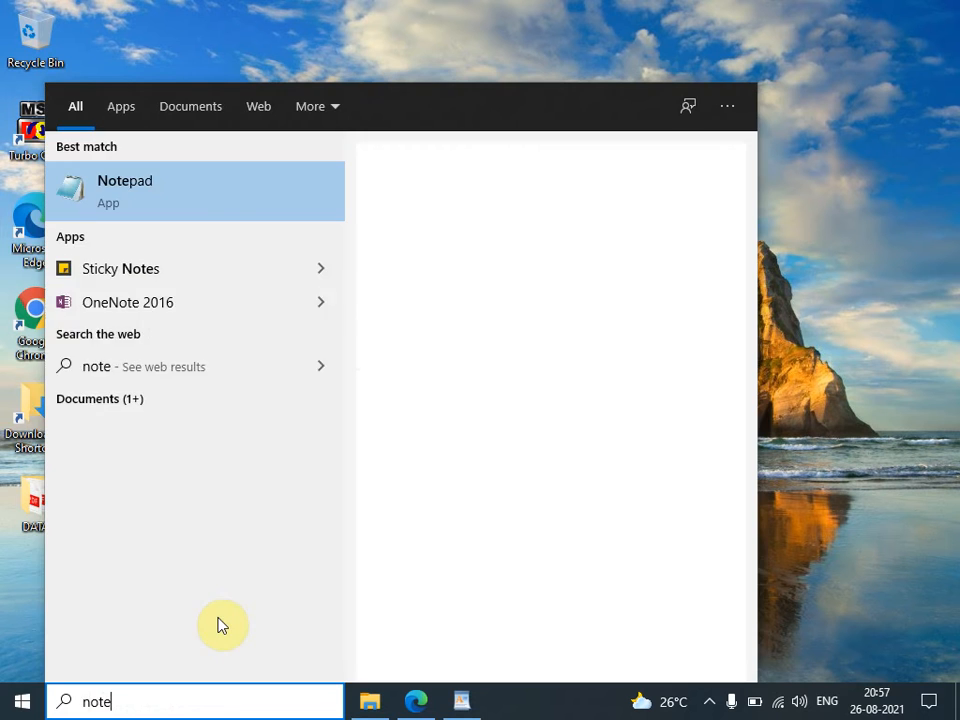
{"action": "key", "text": "Return"}
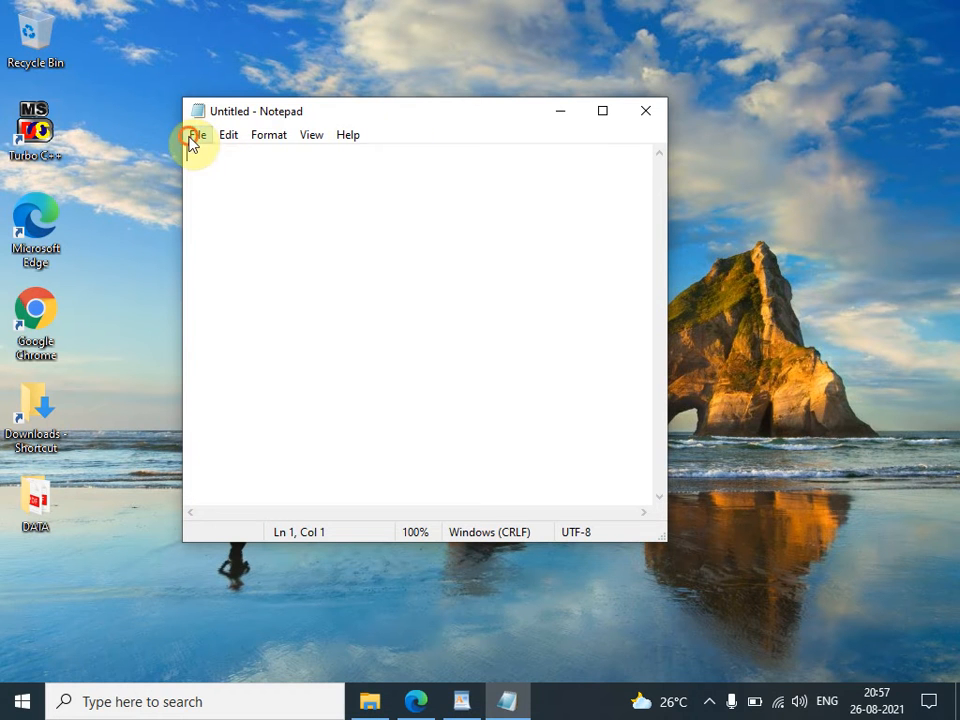
Look through Notepad's available file, editing and view commands without choosing any
{"action": "left_click", "coordinate": [232, 138]}
{"action": "mouse_move", "coordinate": [313, 141]}
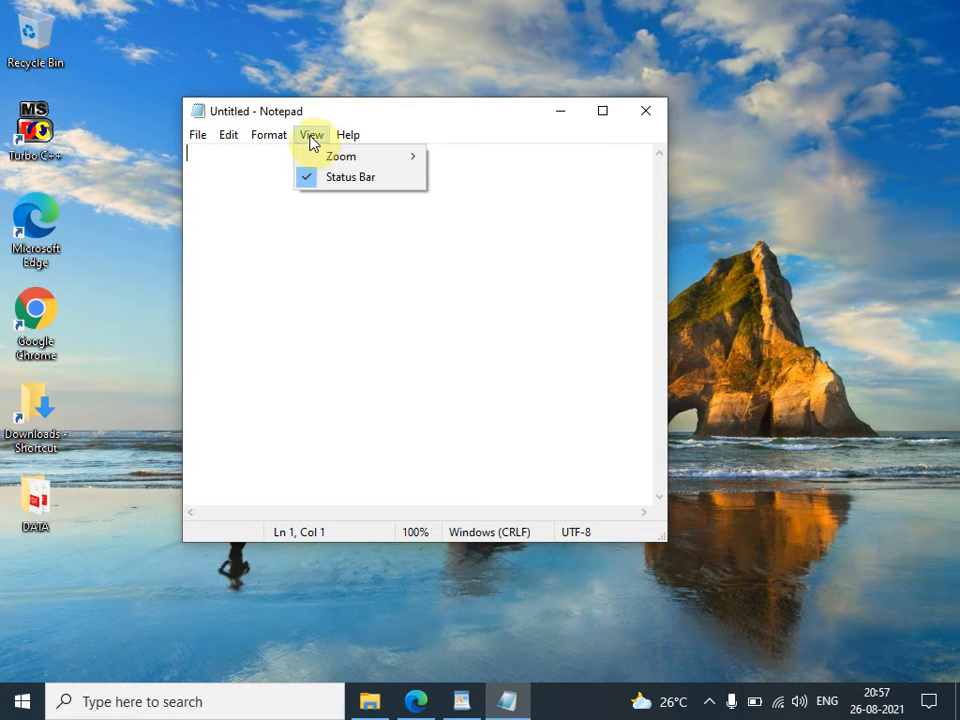
{"action": "left_click", "coordinate": [426, 135]}
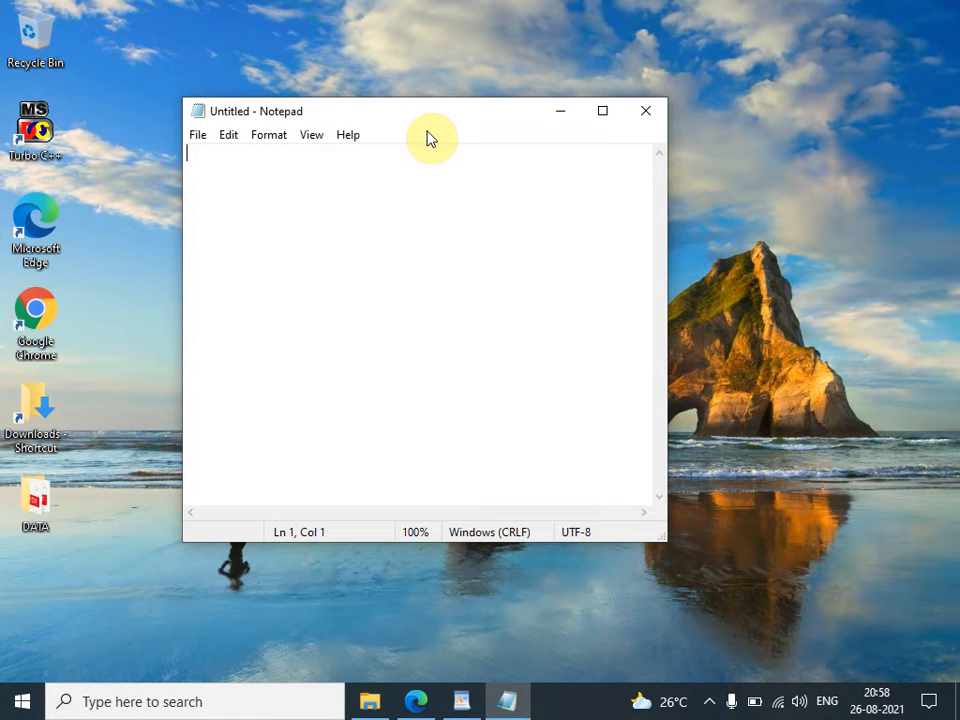
{"action": "left_click", "coordinate": [196, 136]}
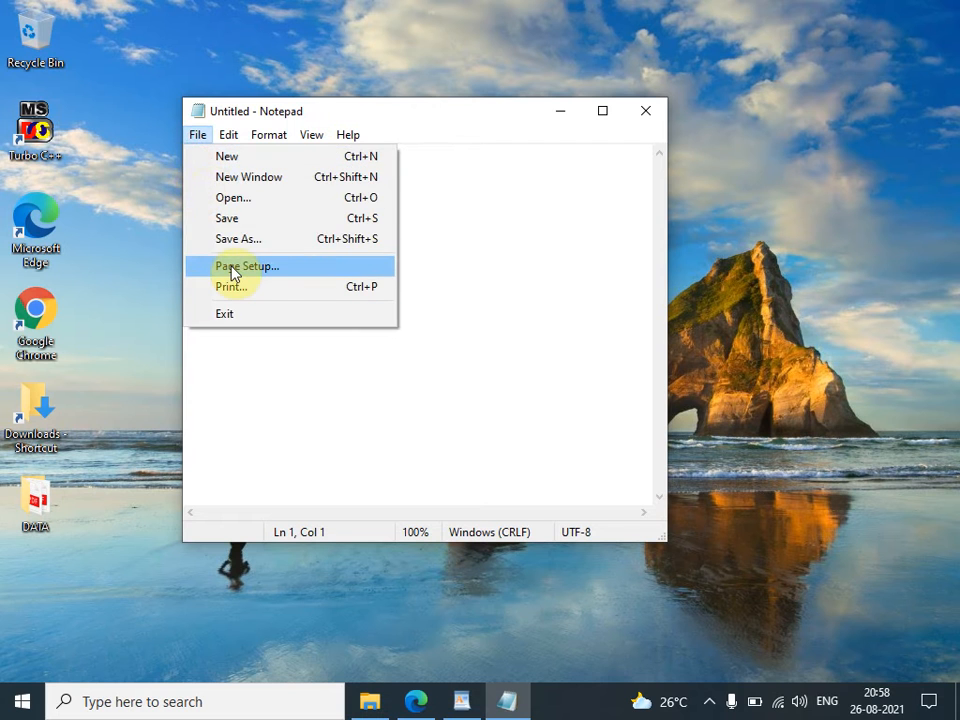
{"action": "left_click", "coordinate": [465, 219]}
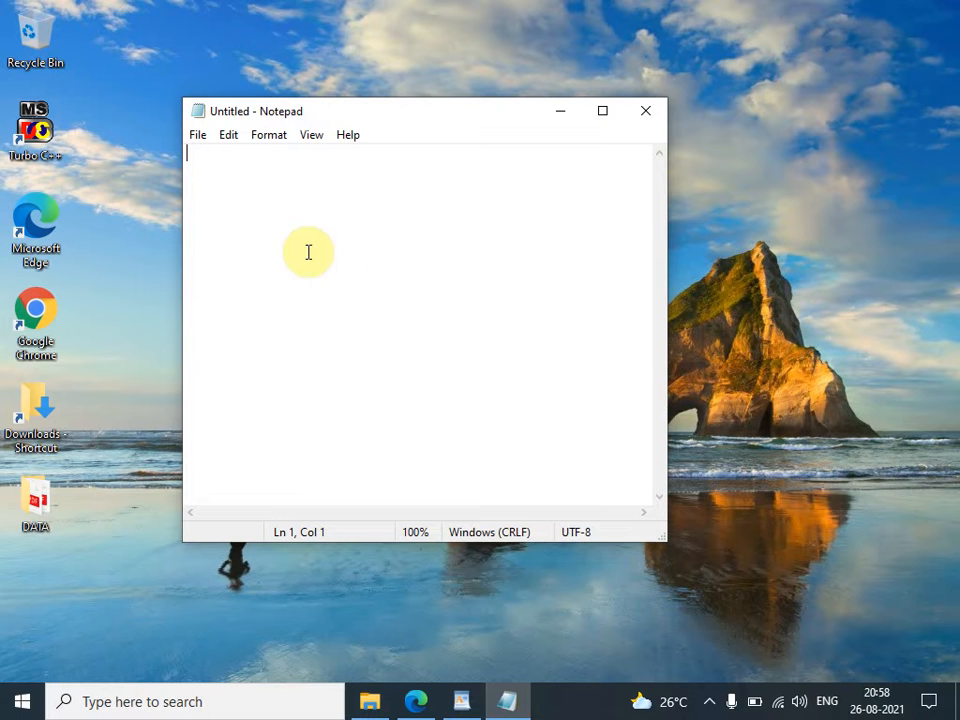
{"action": "left_click", "coordinate": [240, 144]}
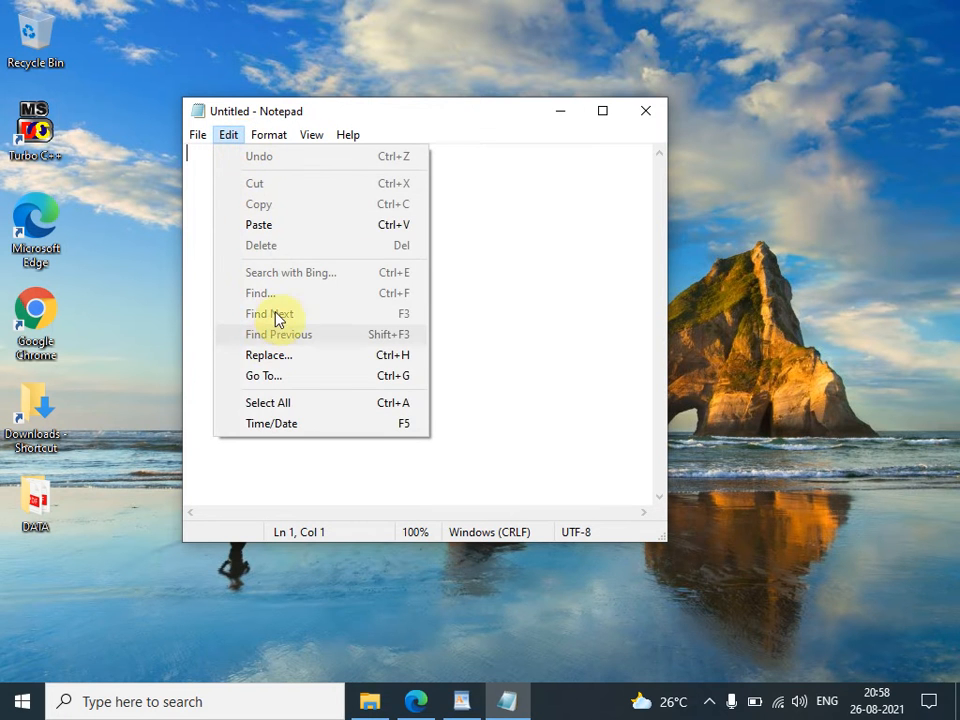
{"action": "left_click", "coordinate": [523, 255]}
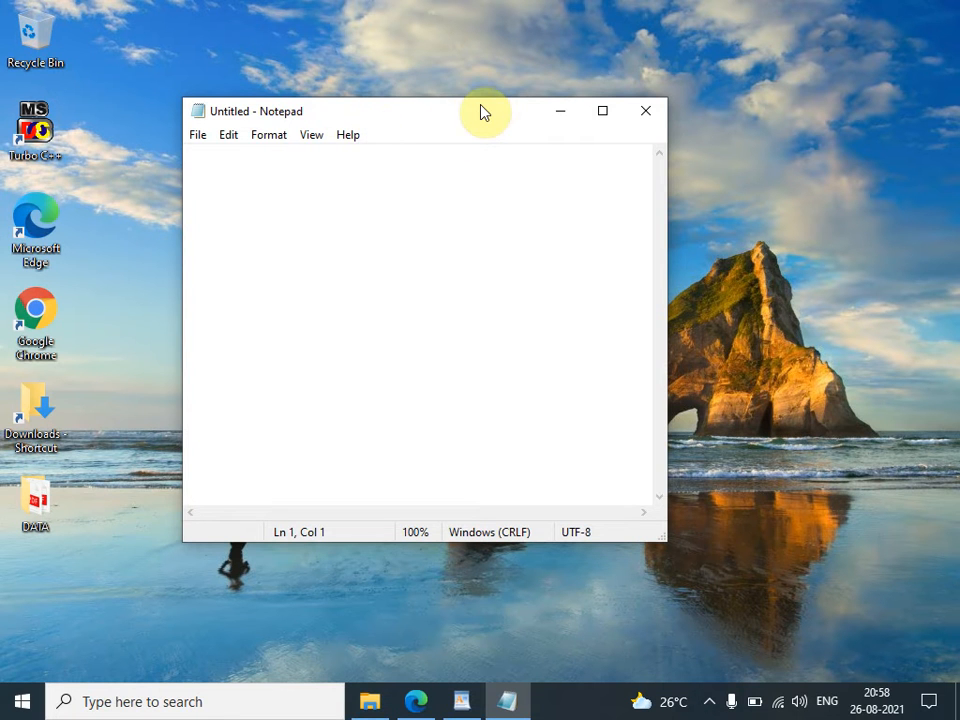
Move the Notepad window toward the desktop's upper left, narrow it from its side edge, and enlarge it from its lower corner to cover most of the desktop
{"action": "left_click_drag", "start_coordinate": [482, 111], "coordinate": [434, 96]}
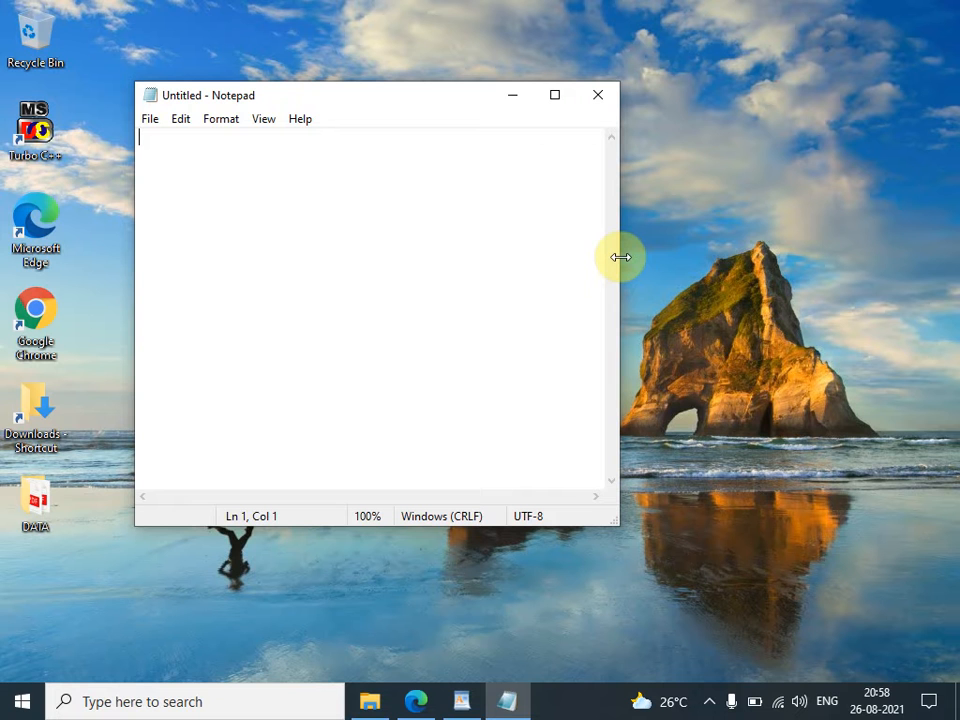
{"action": "left_click_drag", "start_coordinate": [620, 257], "coordinate": [679, 247]}
{"action": "left_click_drag", "start_coordinate": [369, 255], "coordinate": [312, 261]}
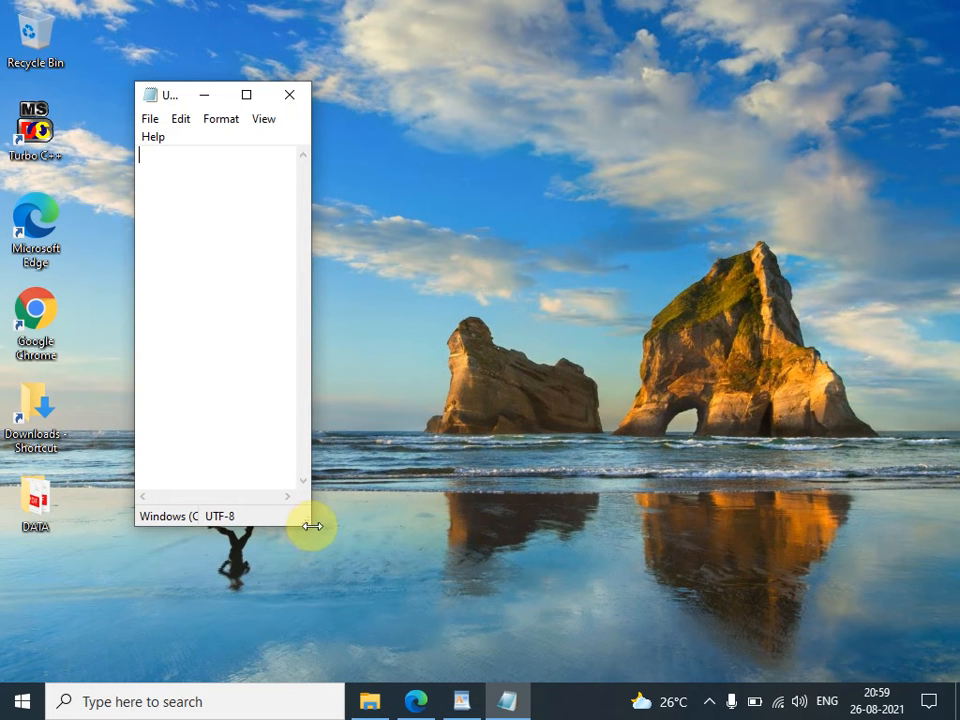
{"action": "left_click_drag", "start_coordinate": [311, 521], "coordinate": [840, 592]}
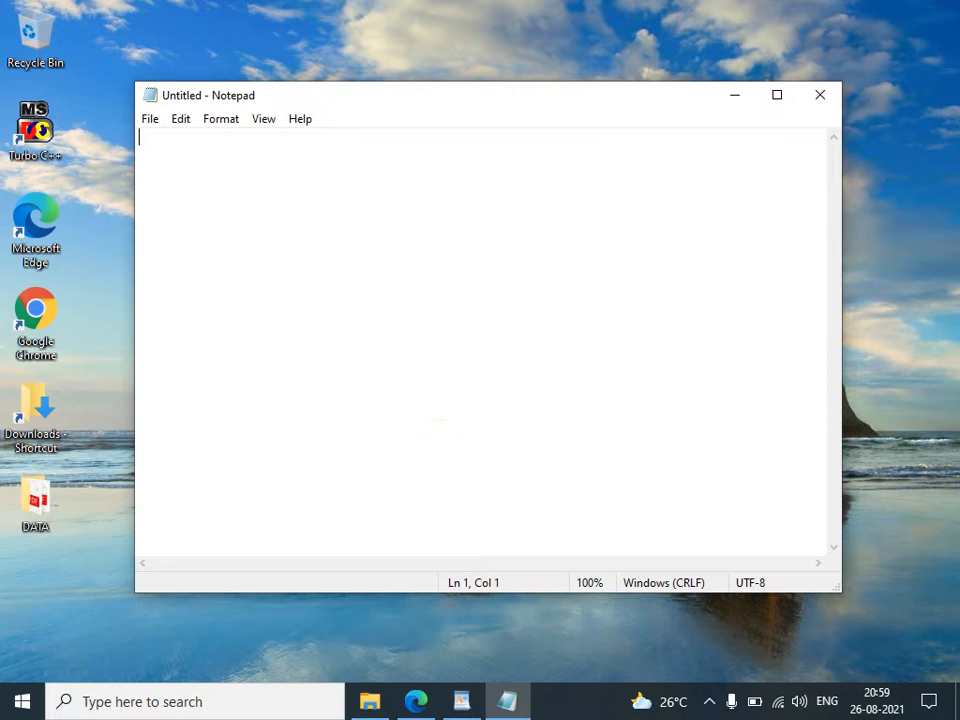
Enter "abc" in the Notepad document, copy it, and paste it repeatedly to form one long line
{"action": "type", "text": "abc"}
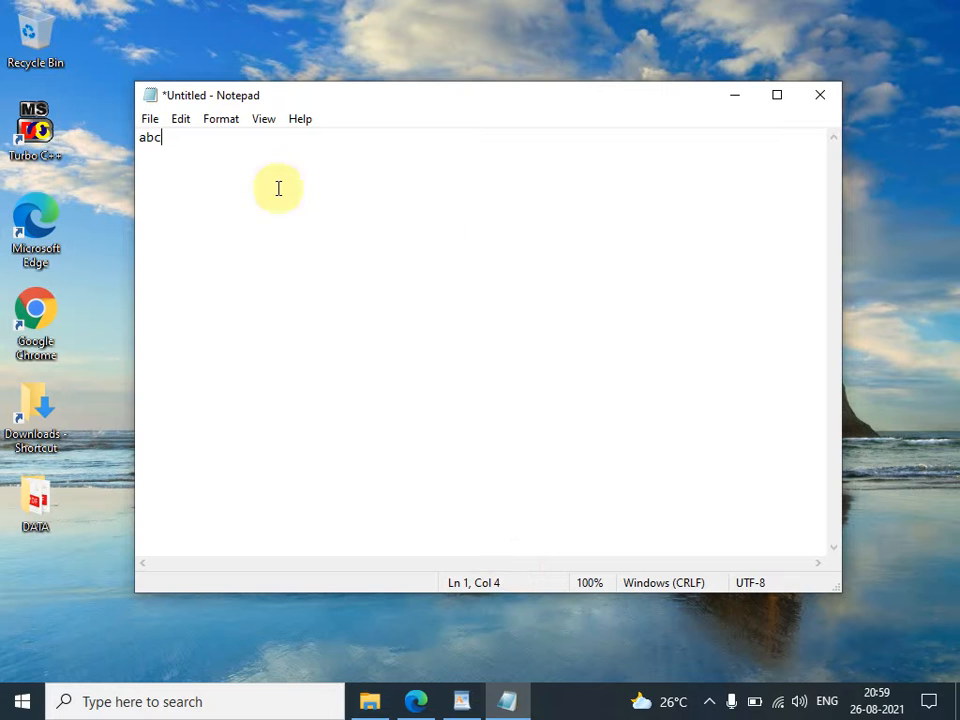
{"action": "left_click_drag", "start_coordinate": [197, 150], "coordinate": [110, 135]}
{"action": "left_click", "coordinate": [179, 122]}
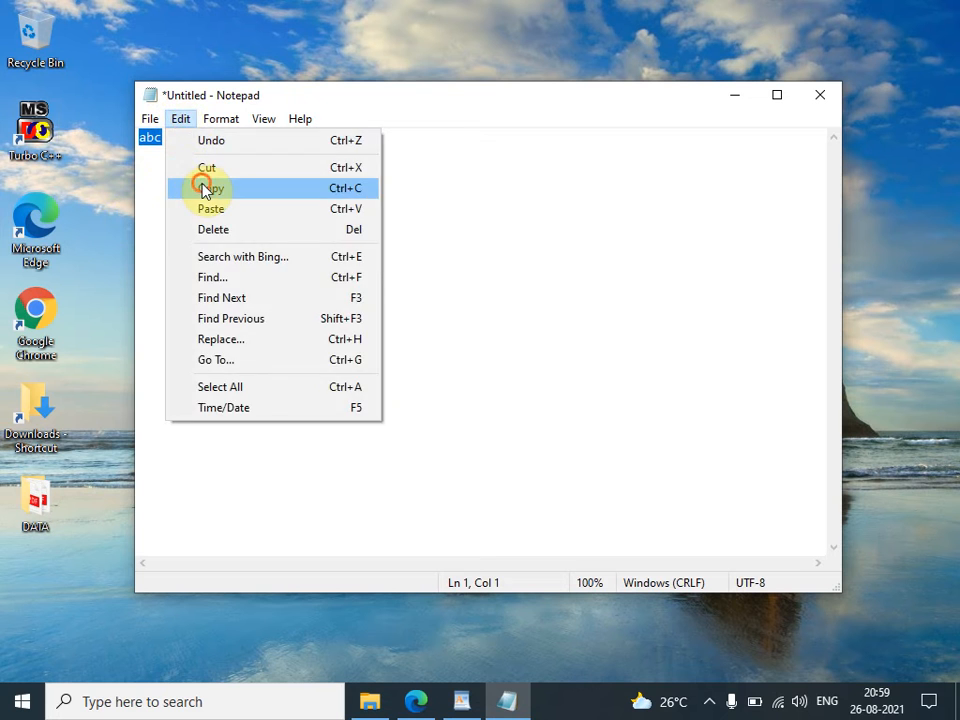
{"action": "left_click", "coordinate": [205, 188]}
{"action": "key", "text": "ctrl+v"}
{"action": "key", "text": "ctrl+v"}
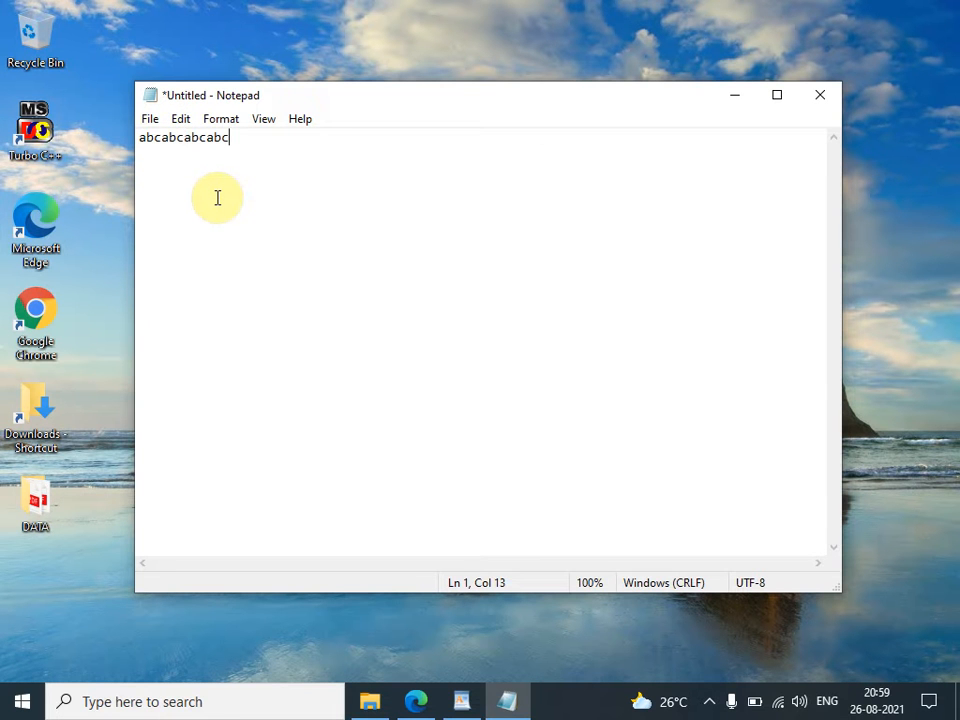
{"action": "key", "text": "ctrl+v"}
{"action": "key", "text": "ctrl+v"}
{"action": "key", "text": "ctrl+v"}
{"action": "key", "text": "ctrl+v"}
{"action": "key", "text": "ctrl+v"}
{"action": "key", "text": "ctrl+v"}
{"action": "key", "text": "ctrl+v"}
{"action": "key", "text": "ctrl+v"}
{"action": "key", "text": "ctrl+v"}
{"action": "key", "text": "ctrl+v"}
{"action": "key", "text": "ctrl+v"}
{"action": "key", "text": "ctrl+v"}
{"action": "key", "text": "ctrl+v"}
{"action": "key", "text": "ctrl+v"}
{"action": "key", "text": "ctrl+v"}
{"action": "key", "text": "ctrl+v"}
{"action": "key", "text": "ctrl+v"}
{"action": "key", "text": "ctrl+v"}
{"action": "key", "text": "ctrl+v"}
{"action": "key", "text": "ctrl+v"}
Copy the whole line of "abc" text and paste it many times to fill several rows
{"action": "key", "text": "ctrl+a"}
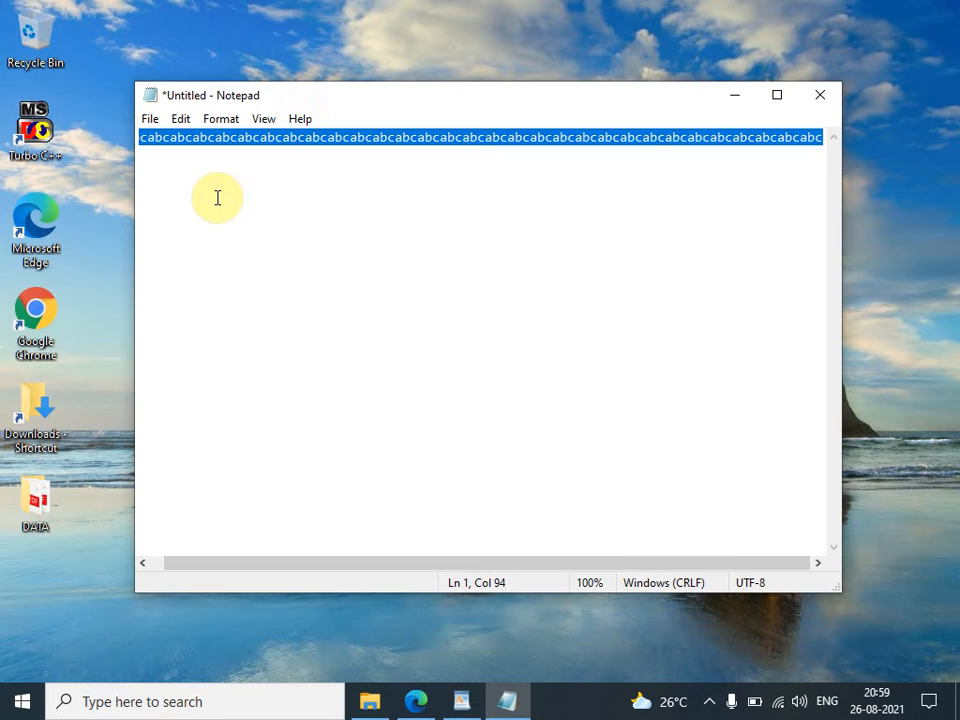
{"action": "key", "text": "ctrl+c"}
{"action": "key", "text": "ctrl+v"}
{"action": "key", "text": "ctrl+v"}
{"action": "key", "text": "ctrl+v"}
{"action": "key", "text": "ctrl+v"}
{"action": "key", "text": "ctrl+v"}
{"action": "key", "text": "ctrl+v"}
{"action": "key", "text": "ctrl+v"}
{"action": "key", "text": "ctrl+v"}
{"action": "key", "text": "ctrl+v"}
{"action": "key", "text": "ctrl+v"}
{"action": "key", "text": "ctrl+v"}
{"action": "key", "text": "ctrl+v"}
{"action": "key", "text": "ctrl+v"}
{"action": "key", "text": "ctrl+v"}
{"action": "key", "text": "ctrl+v"}
{"action": "key", "text": "ctrl+v"}
{"action": "key", "text": "ctrl+v"}
{"action": "key", "text": "ctrl+v"}
{"action": "key", "text": "ctrl+v"}
{"action": "key", "text": "ctrl+v"}
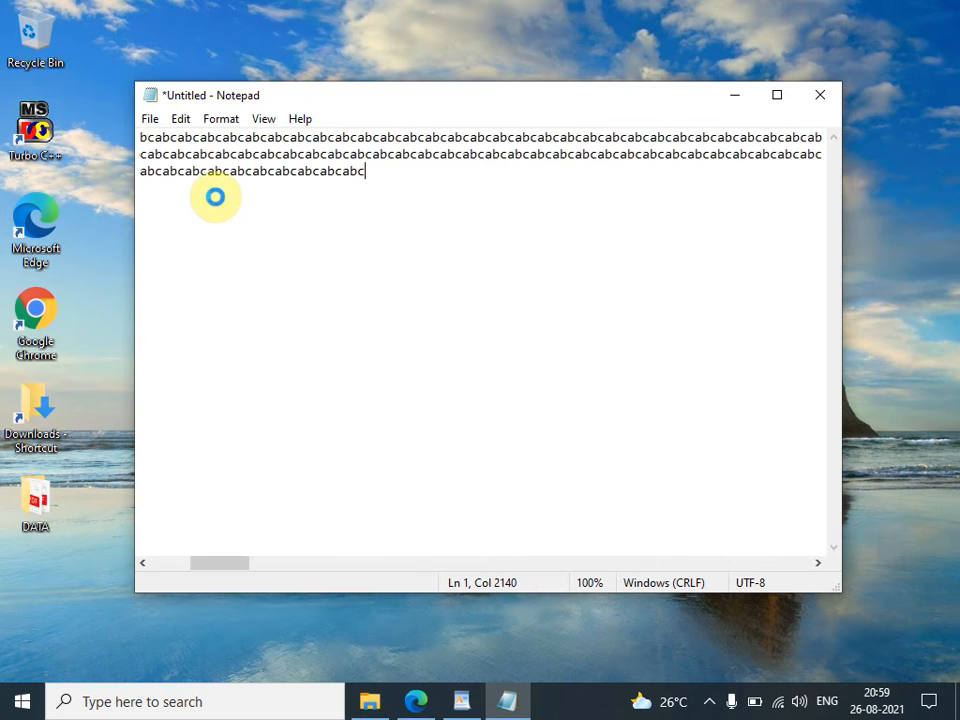
{"action": "key", "text": "ctrl+v"}
{"action": "key", "text": "ctrl+v"}
{"action": "key", "text": "ctrl+v"}
{"action": "key", "text": "ctrl+v"}
{"action": "key", "text": "ctrl+v"}
{"action": "key", "text": "ctrl+v"}
{"action": "key", "text": "ctrl+v"}
{"action": "key", "text": "ctrl+v"}
{"action": "key", "text": "ctrl+v"}
{"action": "key", "text": "ctrl+v"}
{"action": "key", "text": "ctrl+v"}
{"action": "key", "text": "ctrl+v"}
{"action": "key", "text": "ctrl+v"}
{"action": "key", "text": "ctrl+v"}
{"action": "key", "text": "ctrl+v"}
{"action": "key", "text": "ctrl+v"}
{"action": "key", "text": "ctrl+v"}
{"action": "key", "text": "ctrl+v"}
{"action": "key", "text": "ctrl+v"}
{"action": "key", "text": "ctrl+v"}
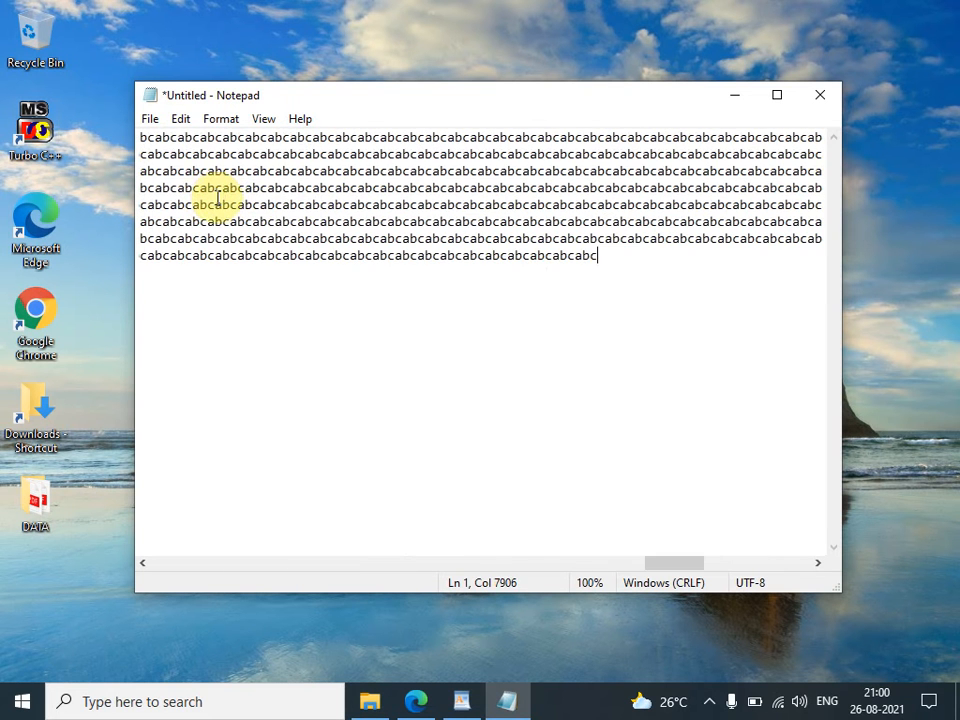
{"action": "key", "text": "ctrl+v"}
{"action": "key", "text": "ctrl+v"}
{"action": "key", "text": "ctrl+v"}
{"action": "key", "text": "ctrl+v"}
{"action": "key", "text": "ctrl+v"}
{"action": "key", "text": "ctrl+v"}
{"action": "key", "text": "ctrl+v"}
{"action": "key", "text": "ctrl+v"}
{"action": "key", "text": "ctrl+v"}
{"action": "key", "text": "ctrl+v"}
{"action": "key", "text": "ctrl+v"}
{"action": "key", "text": "ctrl+v"}
{"action": "key", "text": "ctrl+v"}
{"action": "key", "text": "ctrl+v"}
{"action": "key", "text": "ctrl+v"}
{"action": "key", "text": "ctrl+v"}
{"action": "key", "text": "ctrl+v"}
{"action": "key", "text": "ctrl+v"}
{"action": "key", "text": "ctrl+v"}
{"action": "key", "text": "ctrl+v"}
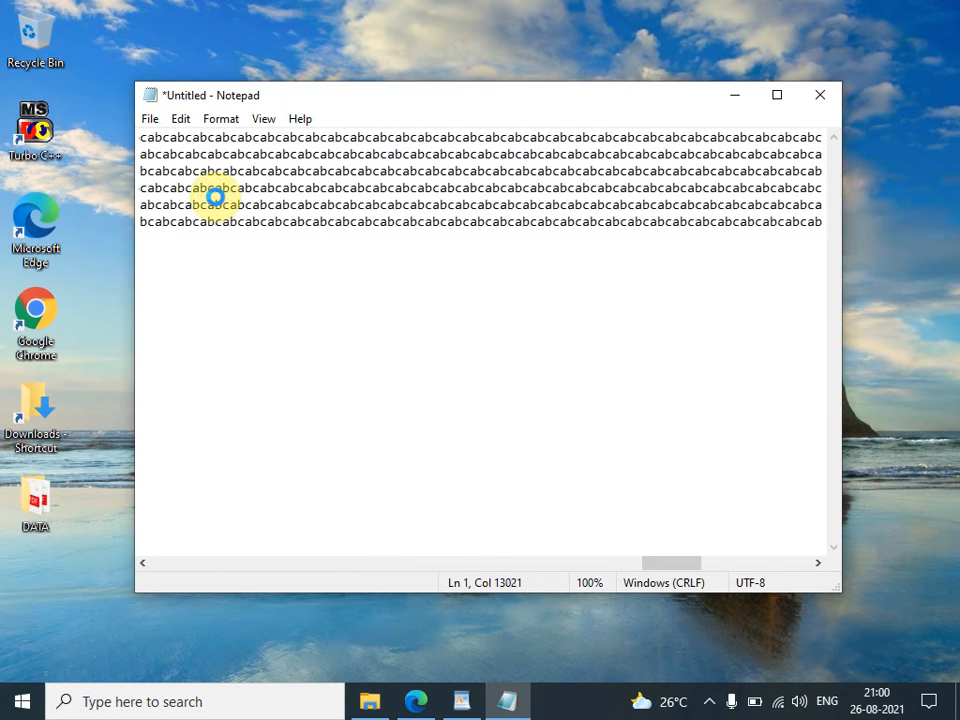
{"action": "key", "text": "ctrl+v"}
{"action": "key", "text": "ctrl+v"}
{"action": "key", "text": "ctrl+v"}
{"action": "key", "text": "ctrl+v"}
{"action": "key", "text": "ctrl+v"}
{"action": "key", "text": "ctrl+v"}
{"action": "key", "text": "ctrl+v"}
{"action": "key", "text": "ctrl+v"}
{"action": "key", "text": "ctrl+v"}
{"action": "key", "text": "ctrl+v"}
{"action": "key", "text": "ctrl+v"}
{"action": "key", "text": "ctrl+v"}
Copy all the text and paste it repeatedly until it overflows the Notepad window, and select a block of rows near the end
{"action": "key", "text": "ctrl+a"}
{"action": "key", "text": "ctrl+c"}
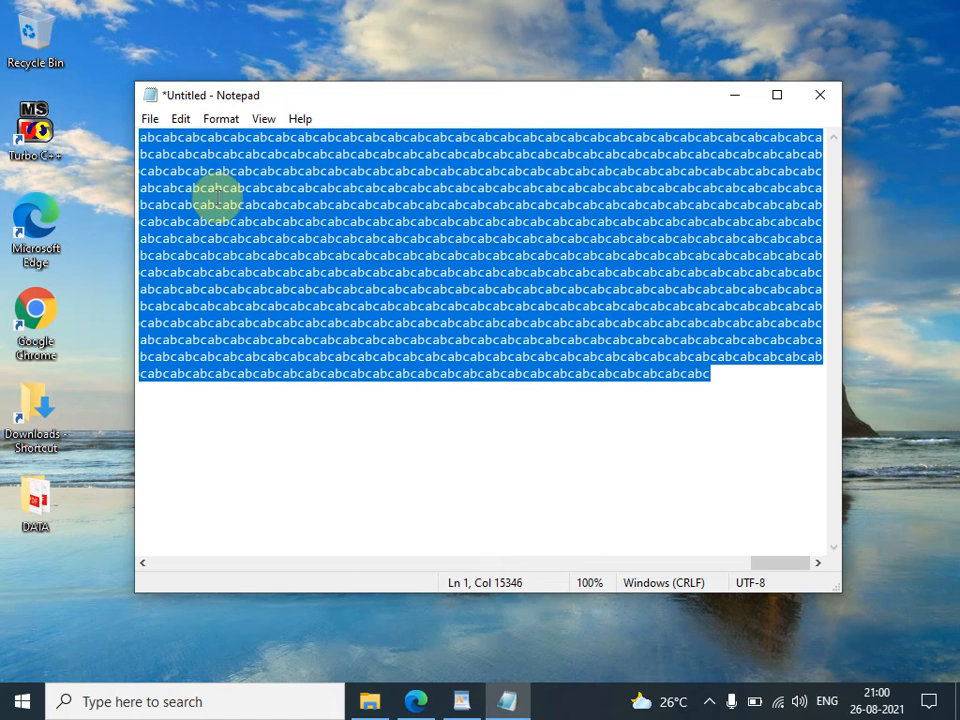
{"action": "key", "text": "ctrl+v"}
{"action": "key", "text": "ctrl+v"}
{"action": "key", "text": "ctrl+v"}
{"action": "key", "text": "ctrl+v"}
{"action": "key", "text": "ctrl+v"}
{"action": "key", "text": "ctrl+v"}
{"action": "key", "text": "ctrl+v"}
{"action": "key", "text": "ctrl+v"}
{"action": "key", "text": "ctrl+v"}
{"action": "key", "text": "ctrl+v"}
{"action": "key", "text": "ctrl+v"}
{"action": "key", "text": "ctrl+v"}
{"action": "key", "text": "ctrl+v"}
{"action": "key", "text": "ctrl+v"}
{"action": "key", "text": "ctrl+v"}
{"action": "key", "text": "ctrl+v"}
{"action": "key", "text": "ctrl+v"}
{"action": "key", "text": "ctrl+v"}
{"action": "key", "text": "ctrl+v"}
{"action": "key", "text": "ctrl+v"}
{"action": "key", "text": "ctrl+v"}
{"action": "key", "text": "ctrl+v"}
{"action": "key", "text": "ctrl+v"}
{"action": "key", "text": "ctrl+v"}
{"action": "key", "text": "ctrl+v"}
{"action": "key", "text": "ctrl+v"}
{"action": "key", "text": "ctrl+v"}
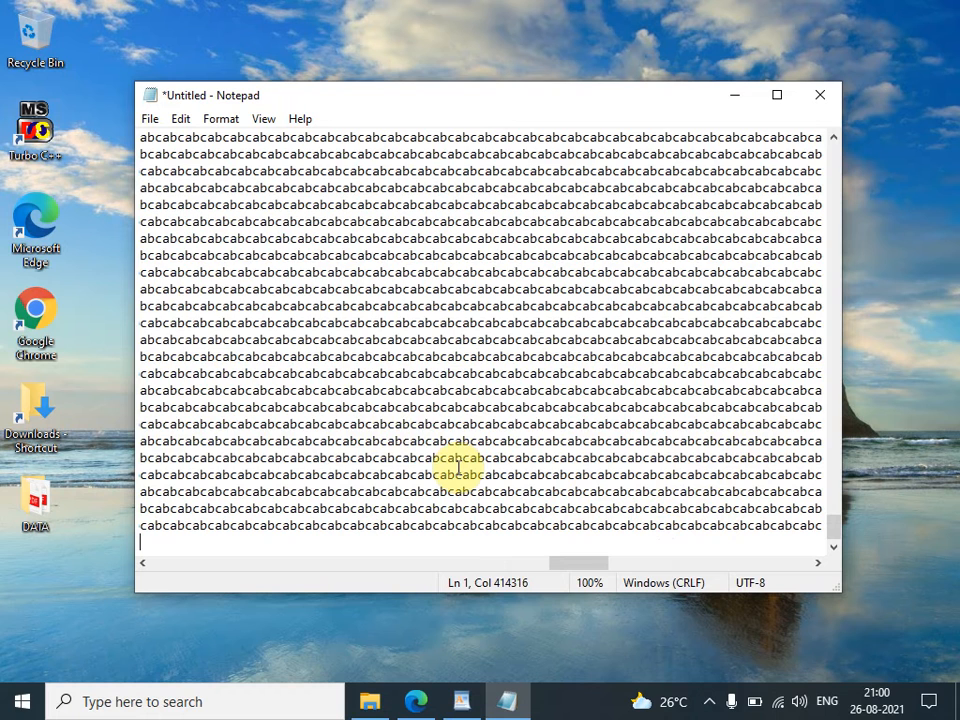
{"action": "left_click_drag", "start_coordinate": [462, 457], "coordinate": [443, 356]}
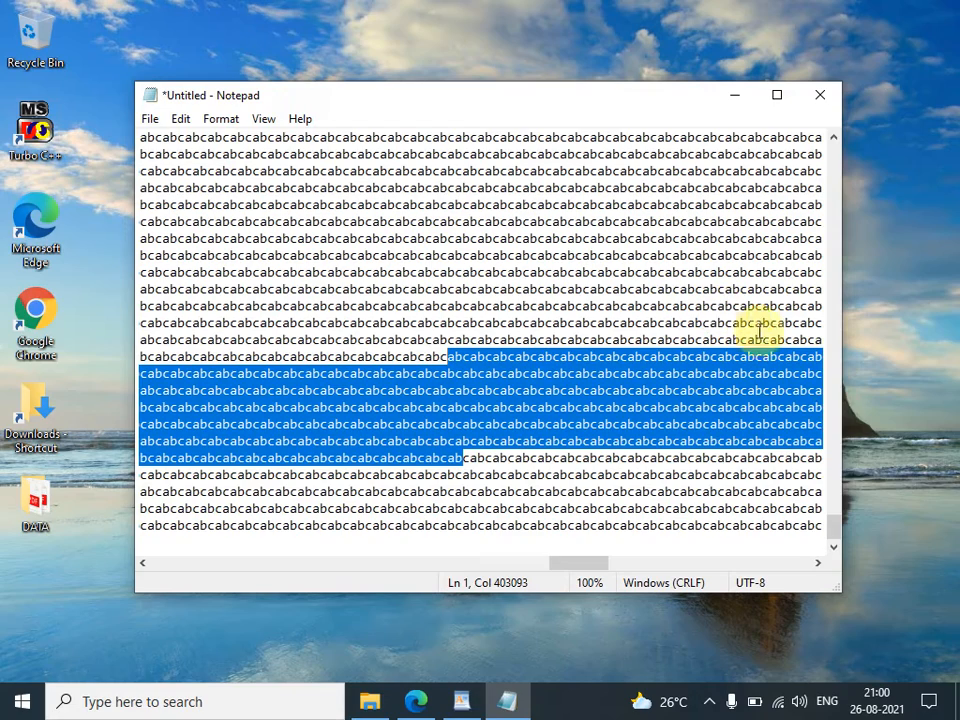
Scroll the Notepad text up from its end toward the middle, and shift the view sideways toward the start of the rows
{"action": "mouse_move", "coordinate": [835, 535]}
{"action": "left_mouse_down"}
{"action": "mouse_move", "coordinate": [834, 471]}
{"action": "mouse_move", "coordinate": [829, 543]}
{"action": "left_mouse_up"}
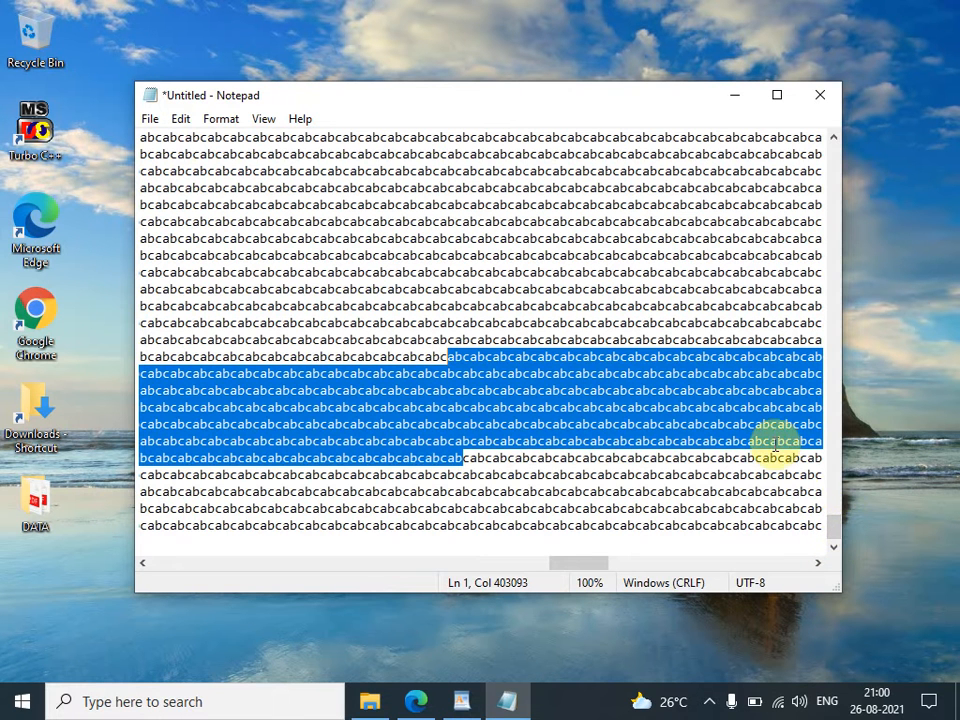
{"action": "left_click_drag", "start_coordinate": [836, 525], "coordinate": [825, 393]}
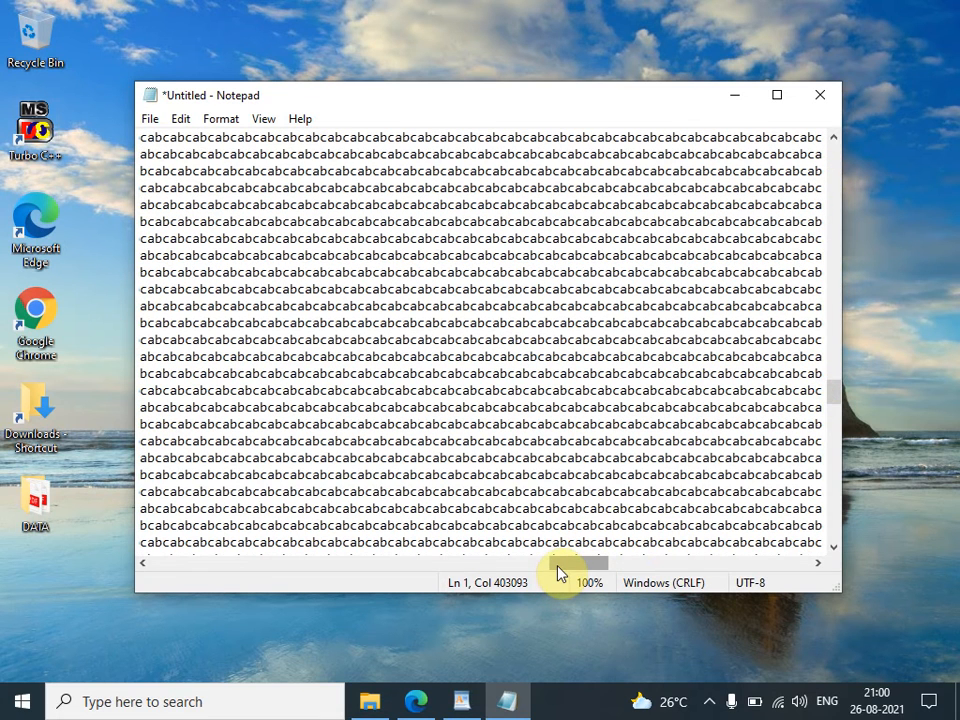
{"action": "left_click_drag", "start_coordinate": [558, 573], "coordinate": [510, 562]}
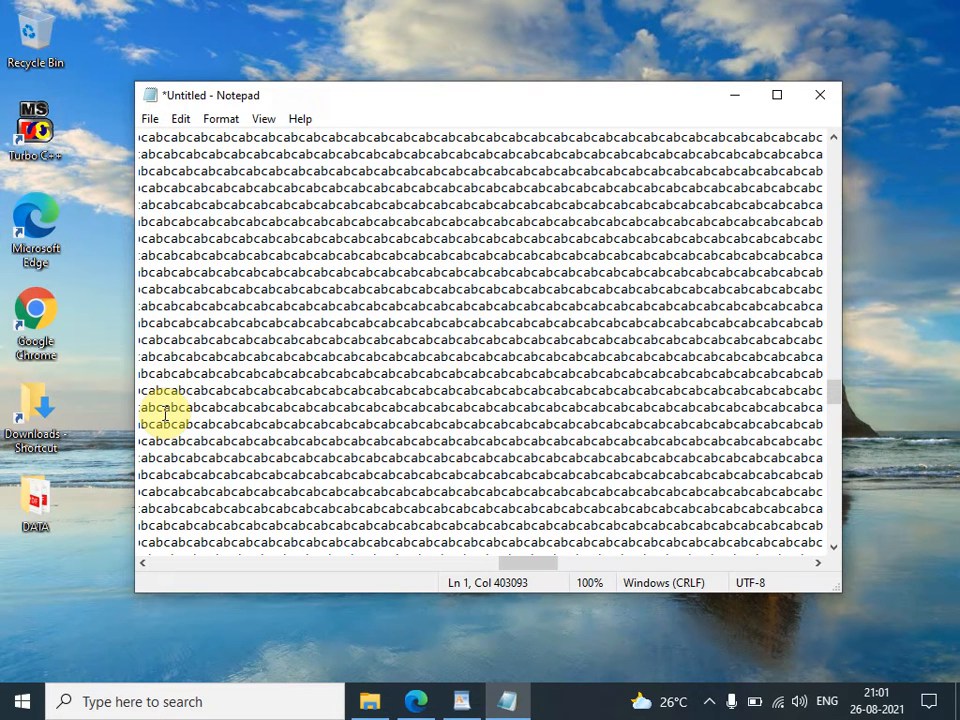
Switch to the WordPad document window and reposition it over the Notepad window, slightly toward the left of the desktop
{"action": "mouse_move", "coordinate": [462, 708]}
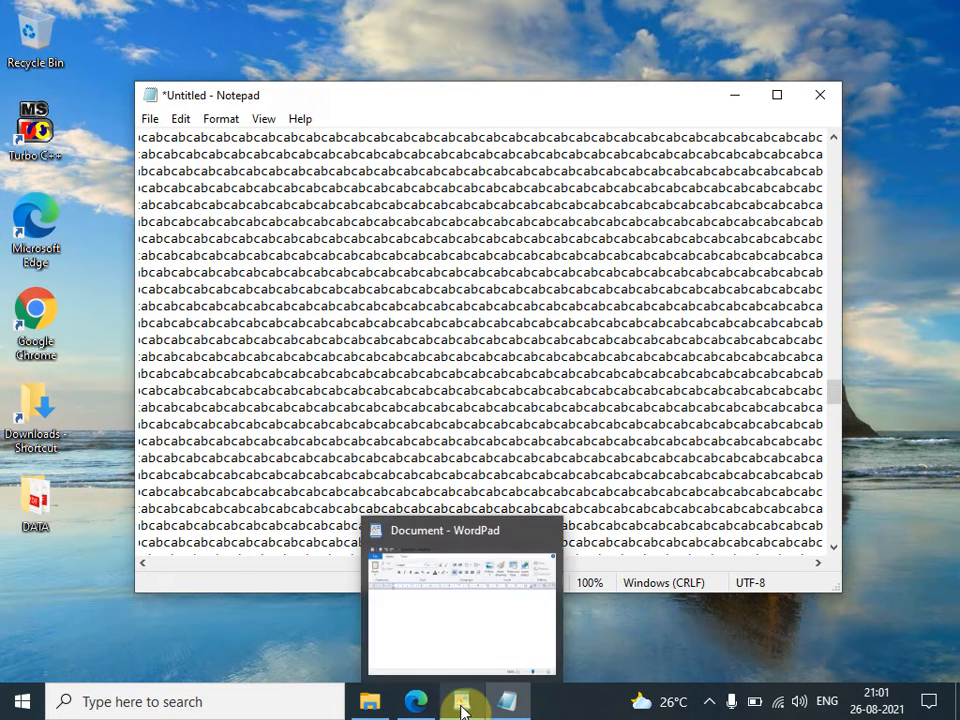
{"action": "left_click", "coordinate": [441, 617]}
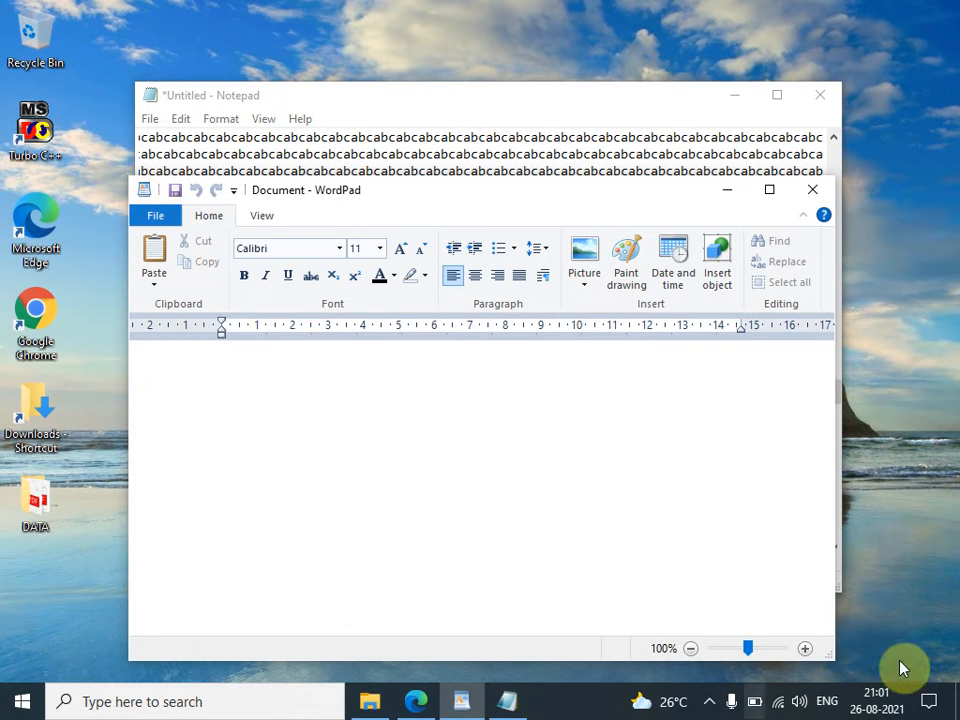
{"action": "left_click_drag", "start_coordinate": [589, 190], "coordinate": [610, 163]}
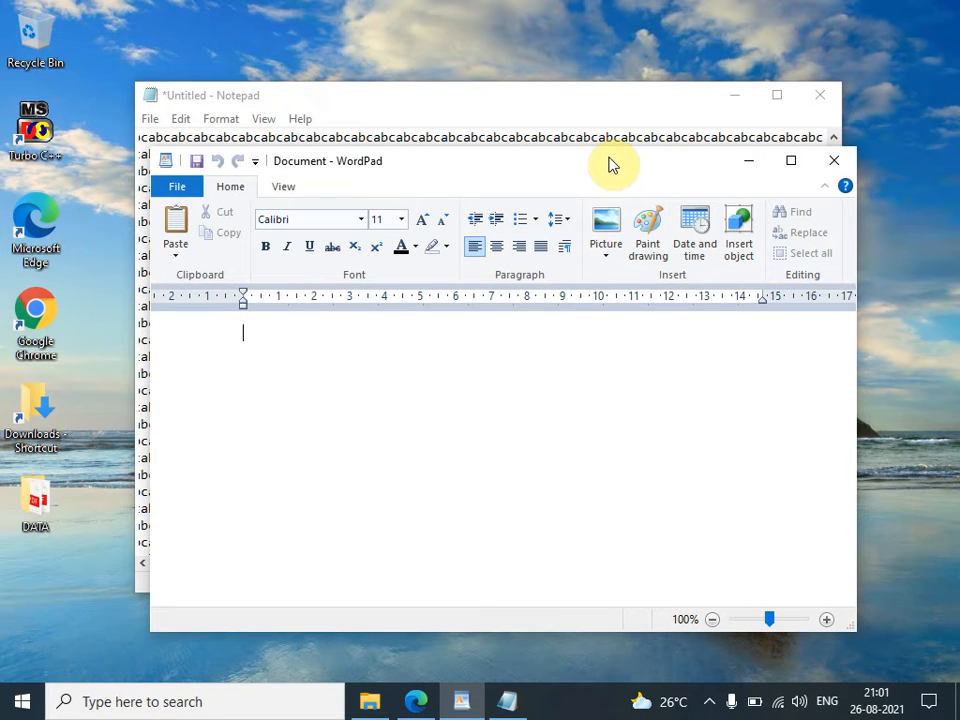
{"action": "left_click_drag", "start_coordinate": [612, 165], "coordinate": [606, 189]}
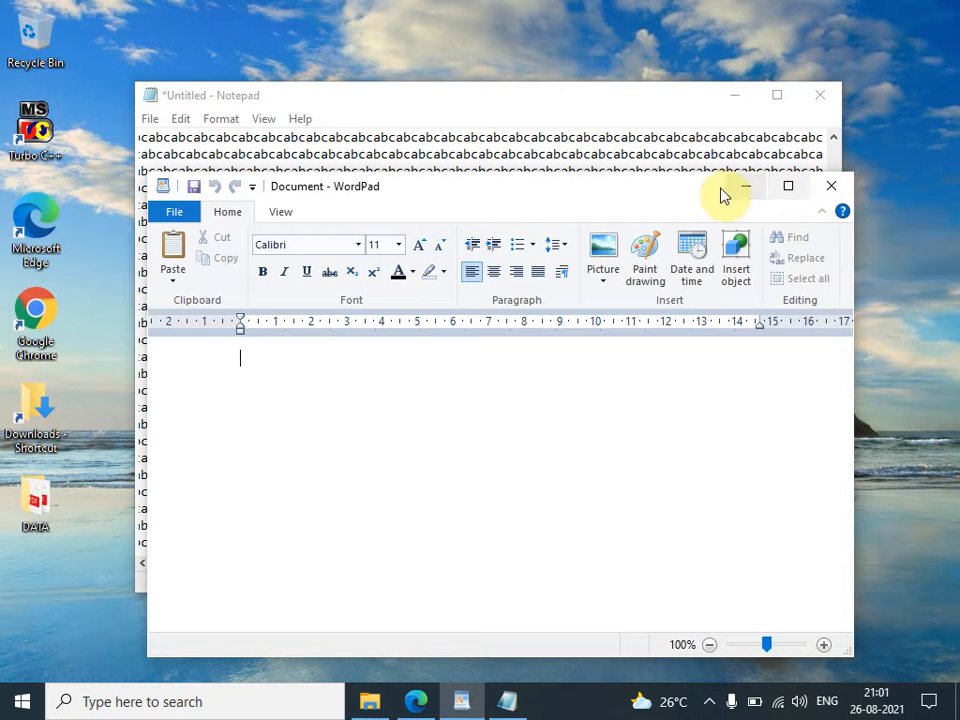
{"action": "left_click_drag", "start_coordinate": [640, 191], "coordinate": [592, 176]}
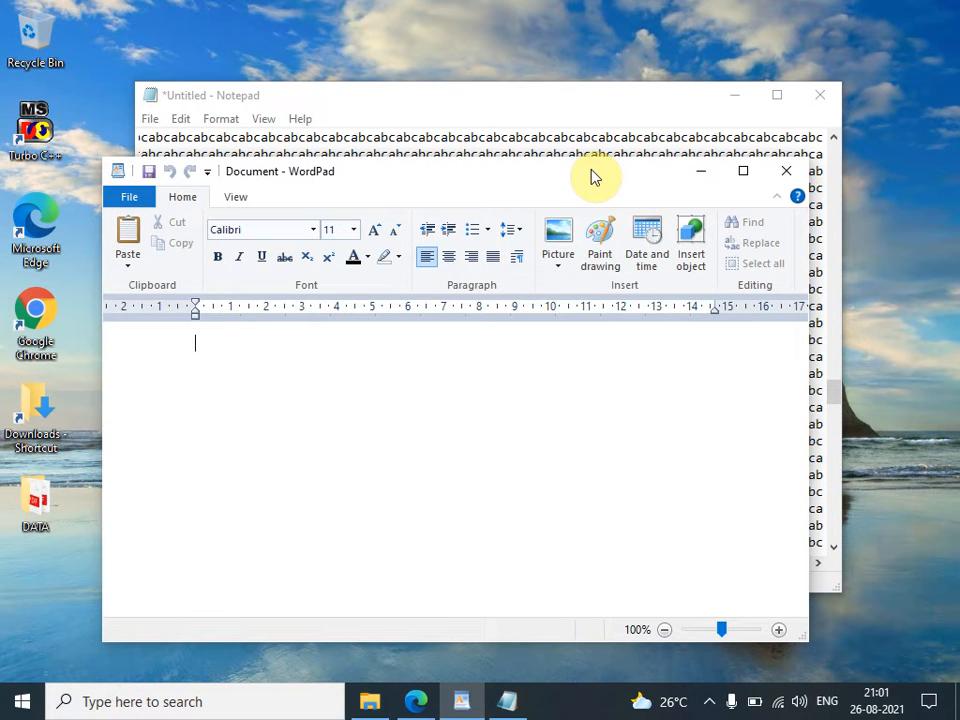
Maximize the WordPad window with its window control commands and restore it to its previous size
{"action": "left_click", "coordinate": [121, 174]}
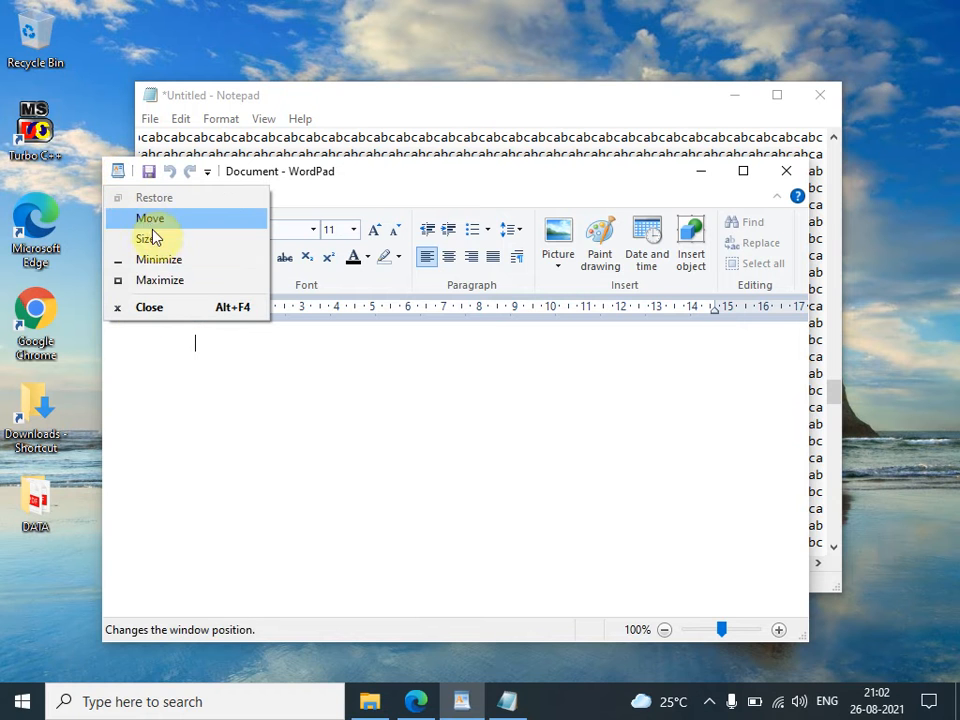
{"action": "left_click", "coordinate": [347, 176]}
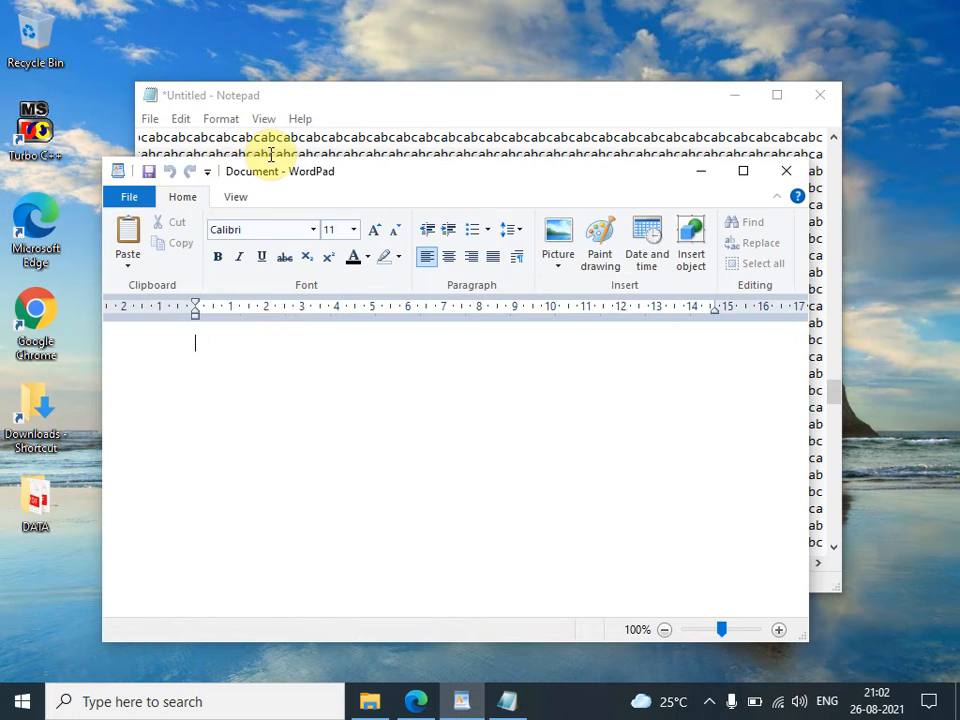
{"action": "key", "text": "alt+space"}
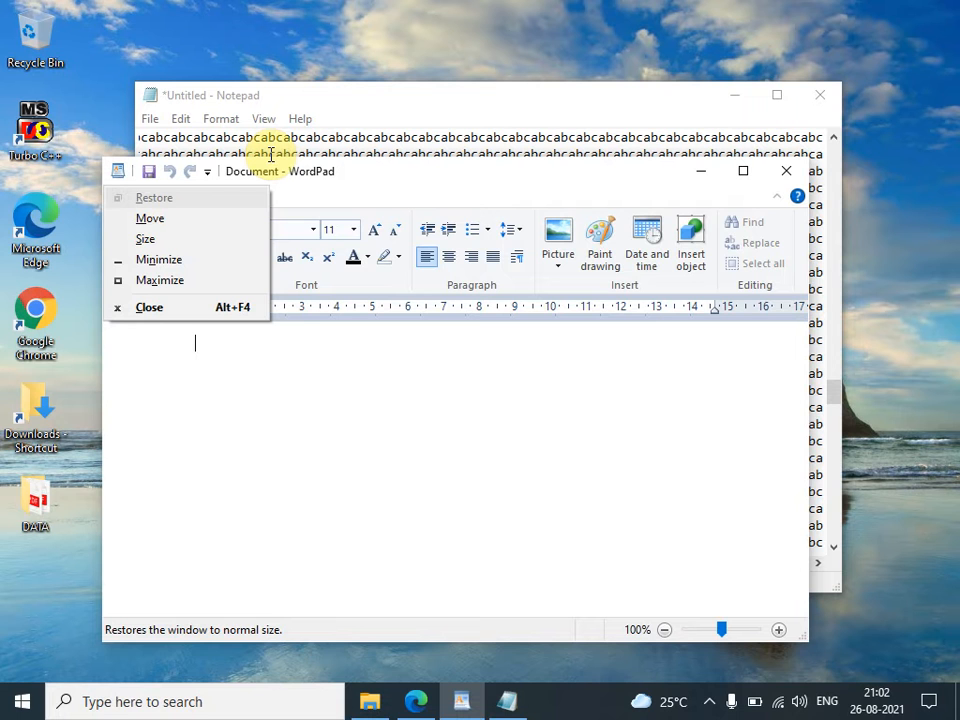
{"action": "key", "text": "Down"}
{"action": "key", "text": "Down"}
{"action": "key", "text": "Down"}
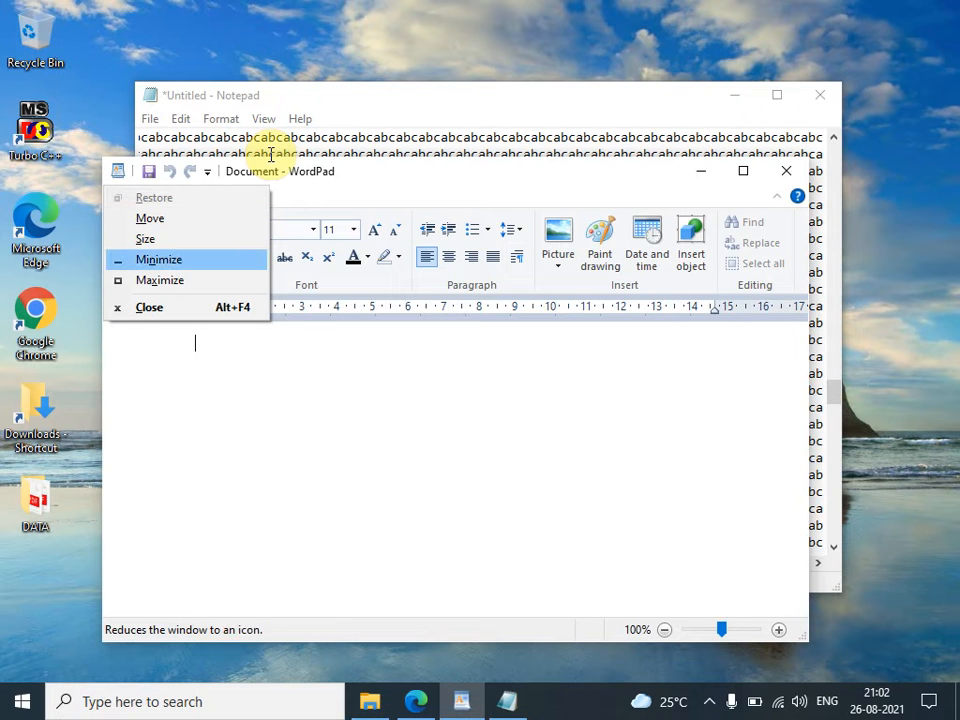
{"action": "key", "text": "Down"}
{"action": "key", "text": "Return"}
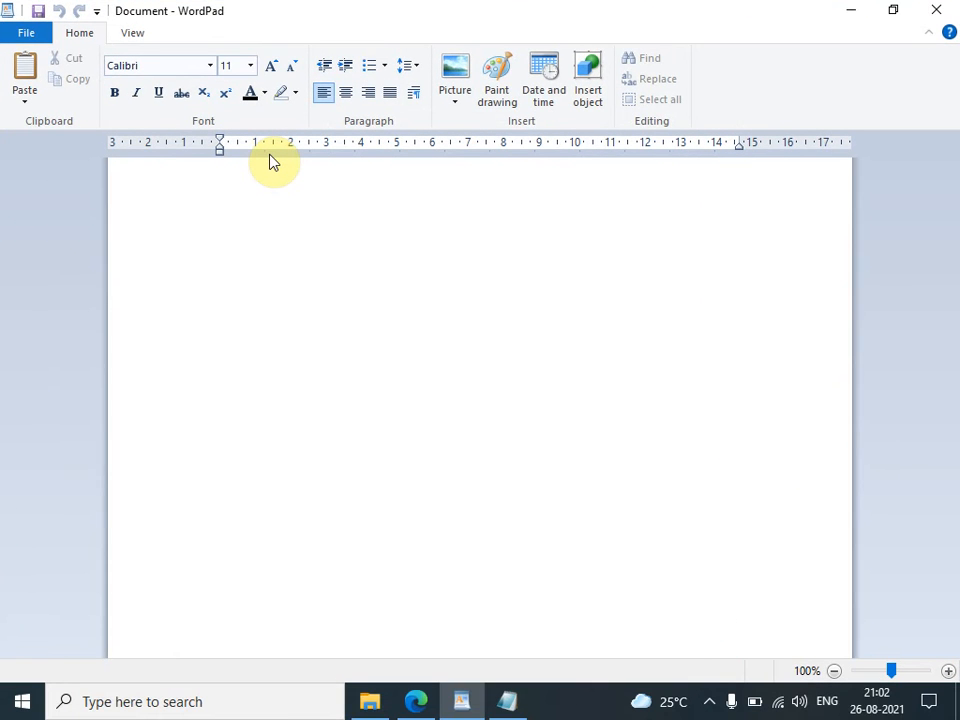
{"action": "key", "text": "alt+space"}
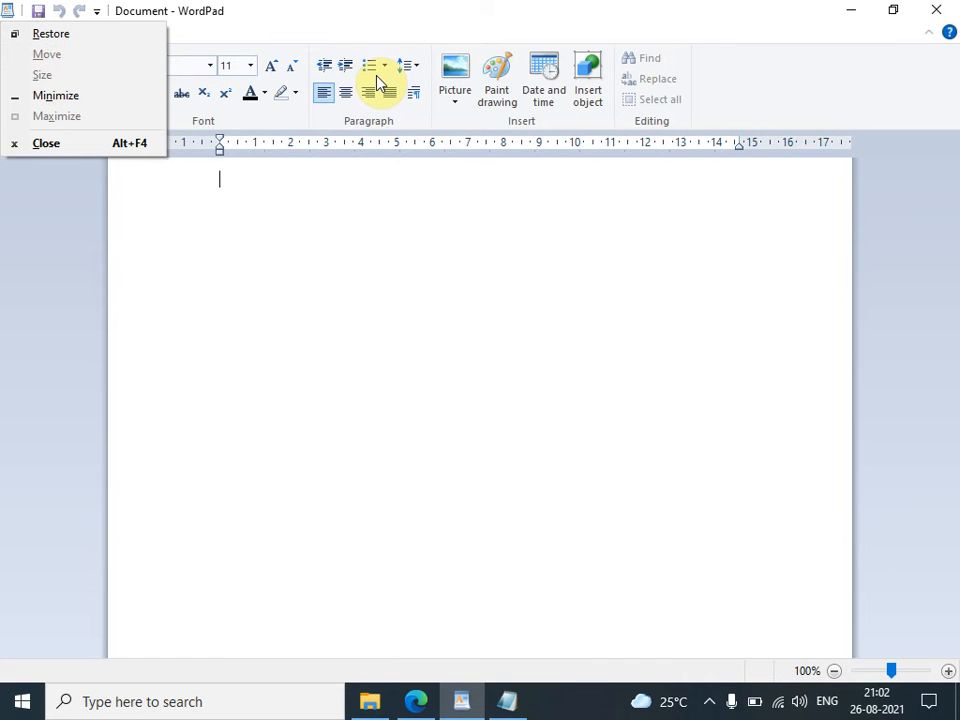
{"action": "key", "text": "r"}
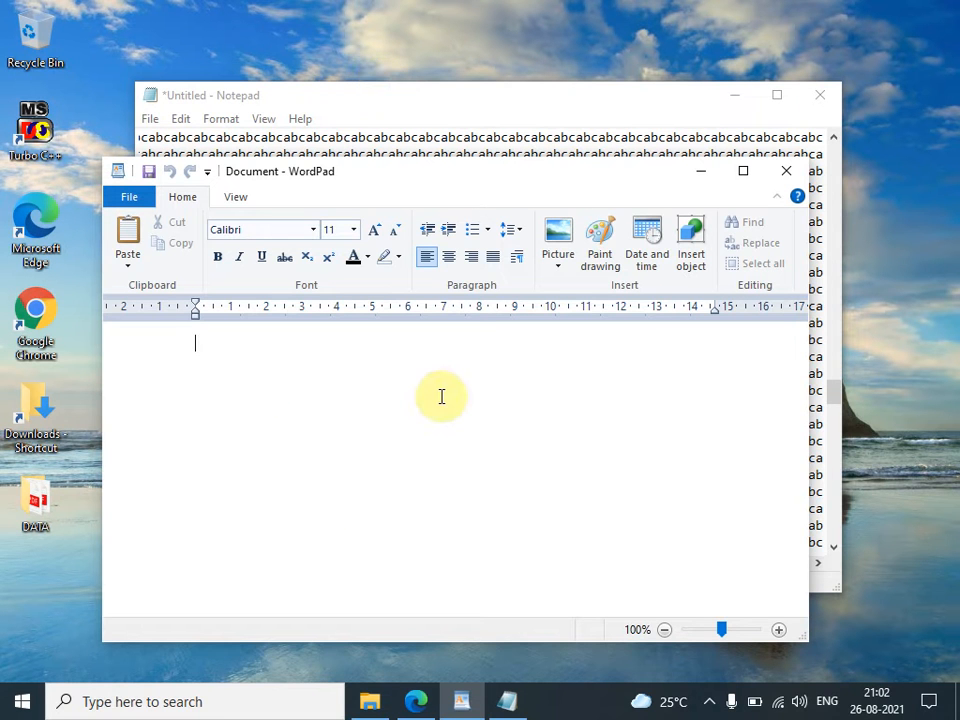
Minimize the WordPad window and the Notepad window using their window control commands
{"action": "key", "text": "alt+space"}
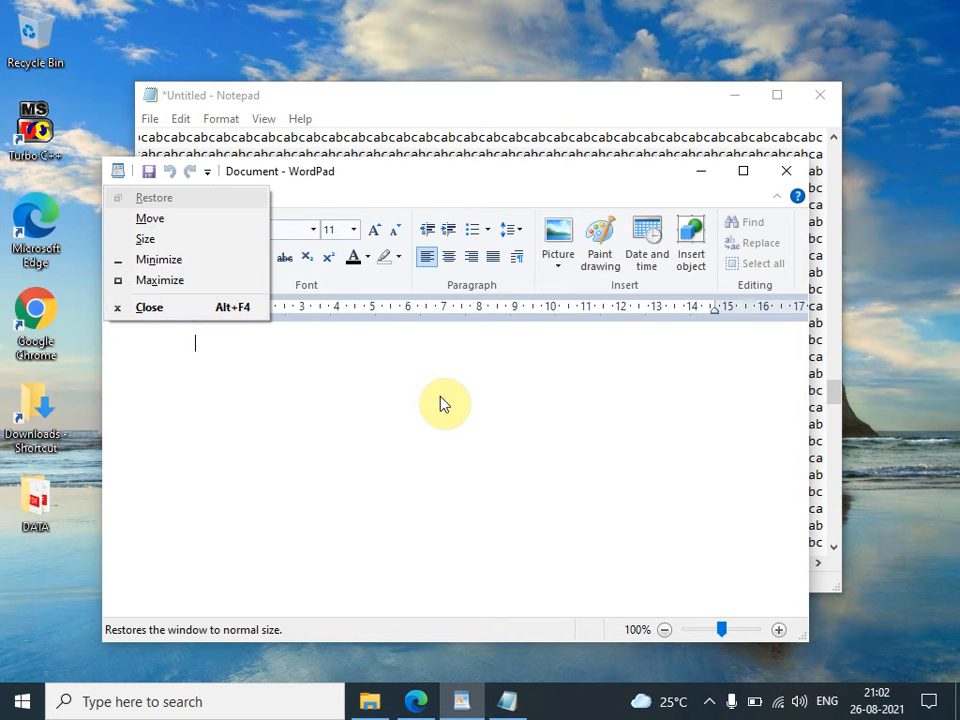
{"action": "key", "text": "n"}
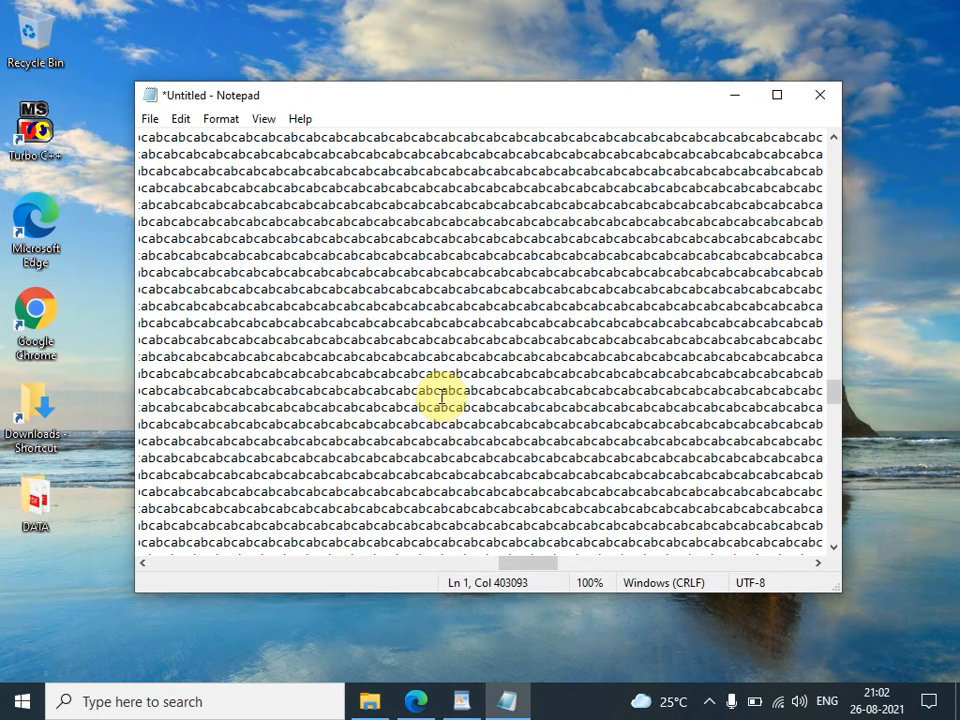
{"action": "key", "text": "alt"}
{"action": "key", "text": "alt+space"}
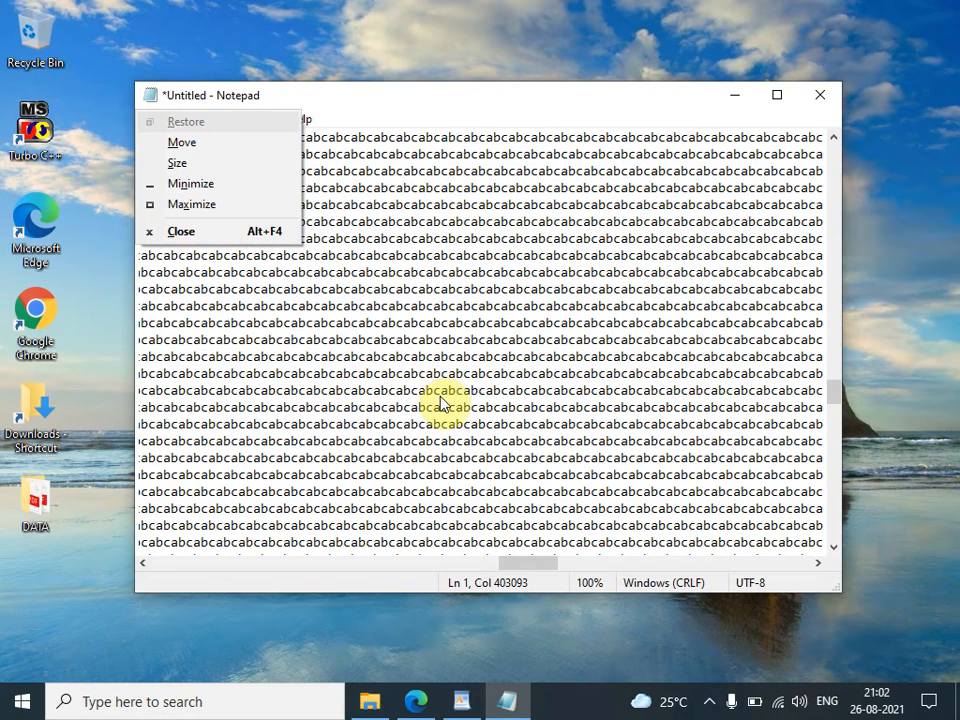
{"action": "key", "text": "n"}
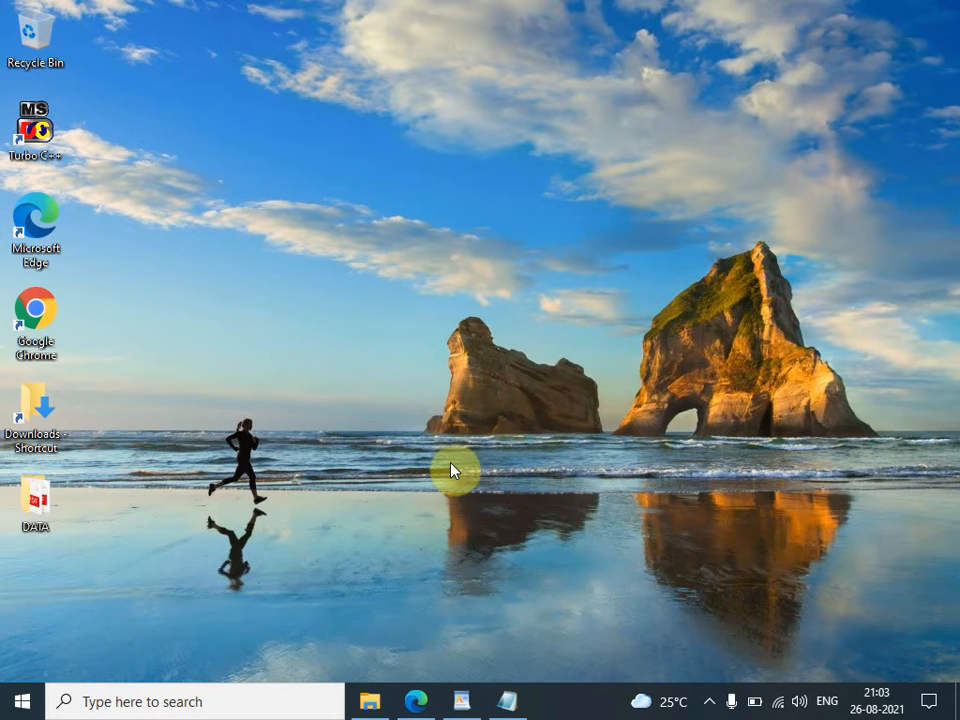
Cycle through the open windows past Notepad, WordPad and Microsoft Edge, and switch to File Explorer
{"action": "key", "text": "alt+Tab"}
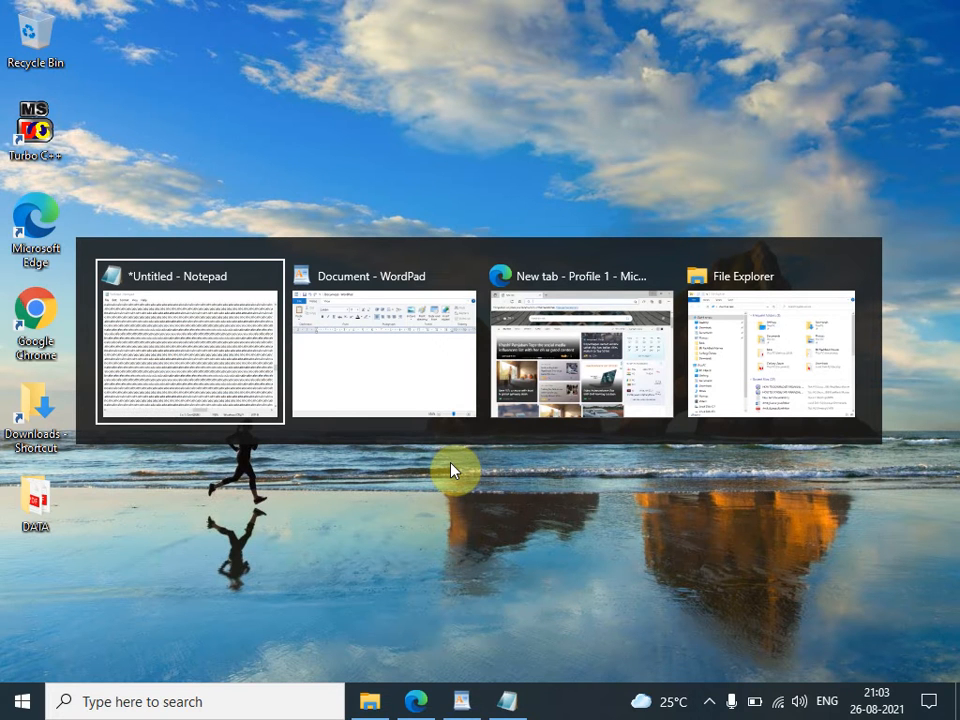
{"action": "key", "text": "alt+Tab"}
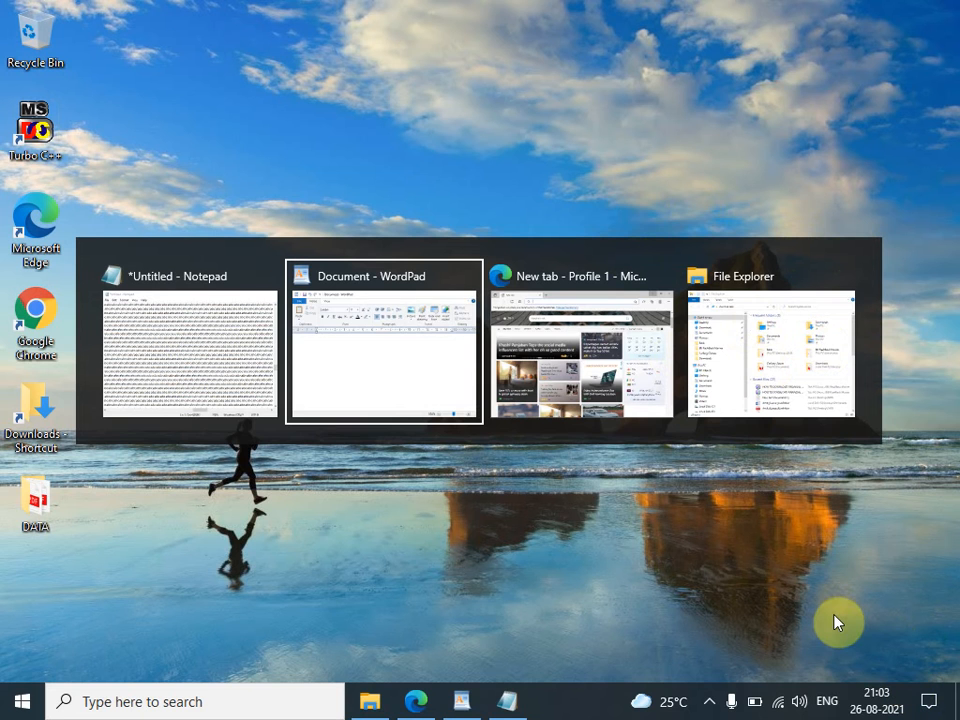
{"action": "key", "text": "Tab"}
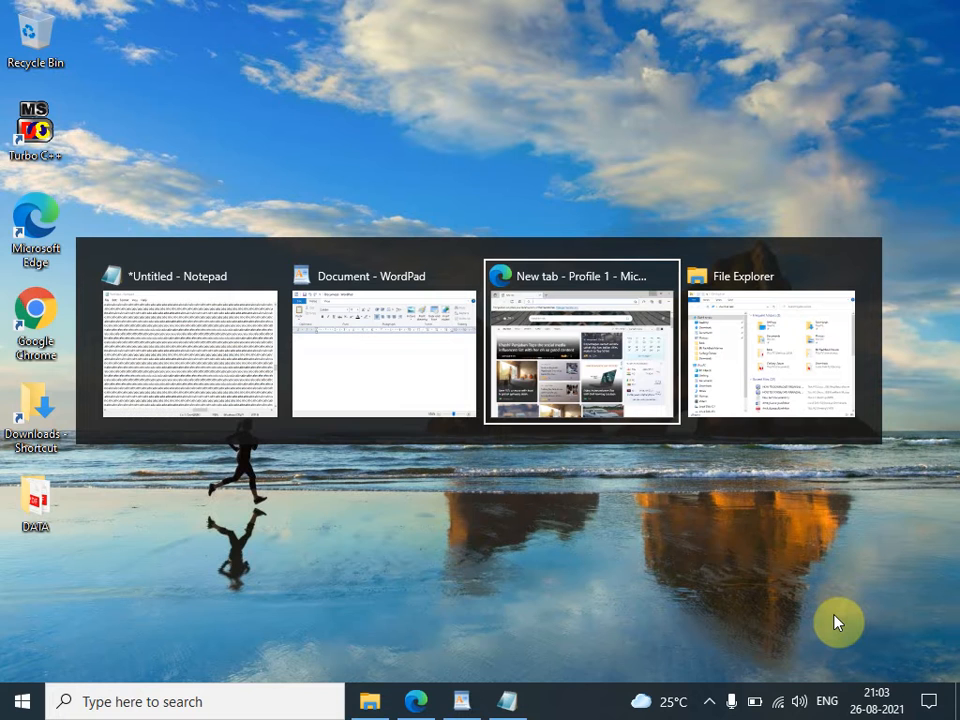
{"action": "key", "text": "Tab"}
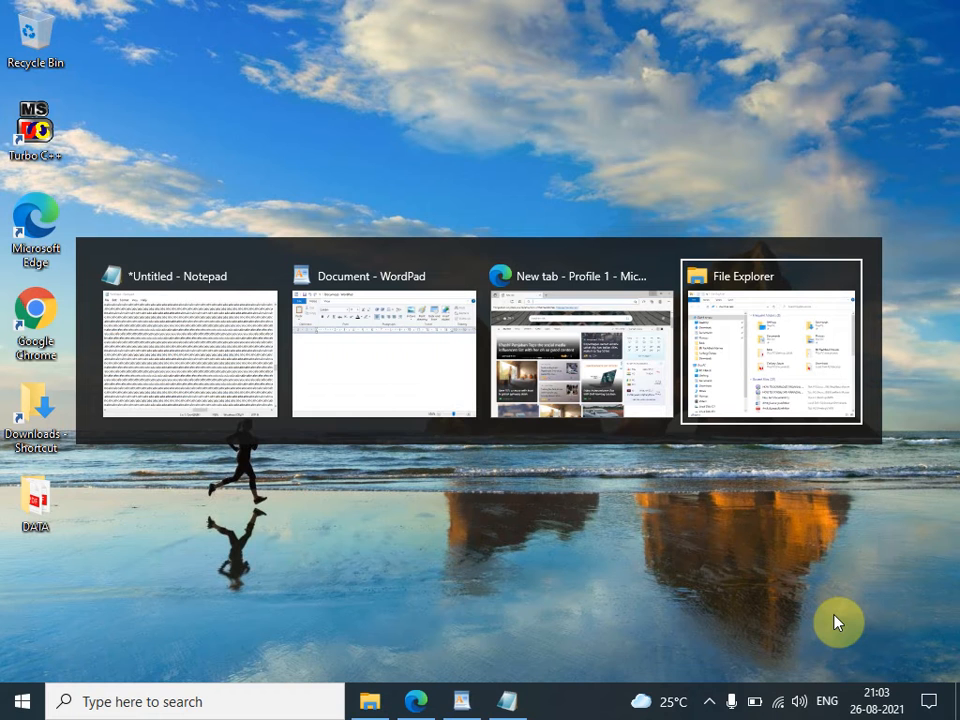
{"action": "key", "text": "alt"}
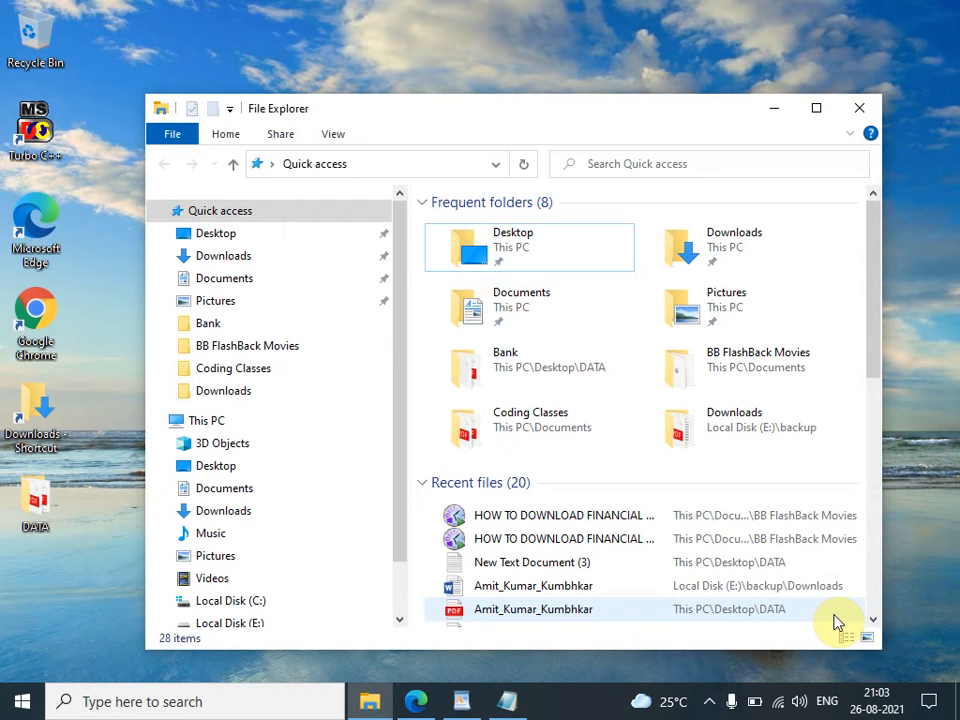
Switch from File Explorer to the WordPad window, and toggle showing the desktop
{"action": "key", "text": "alt"}
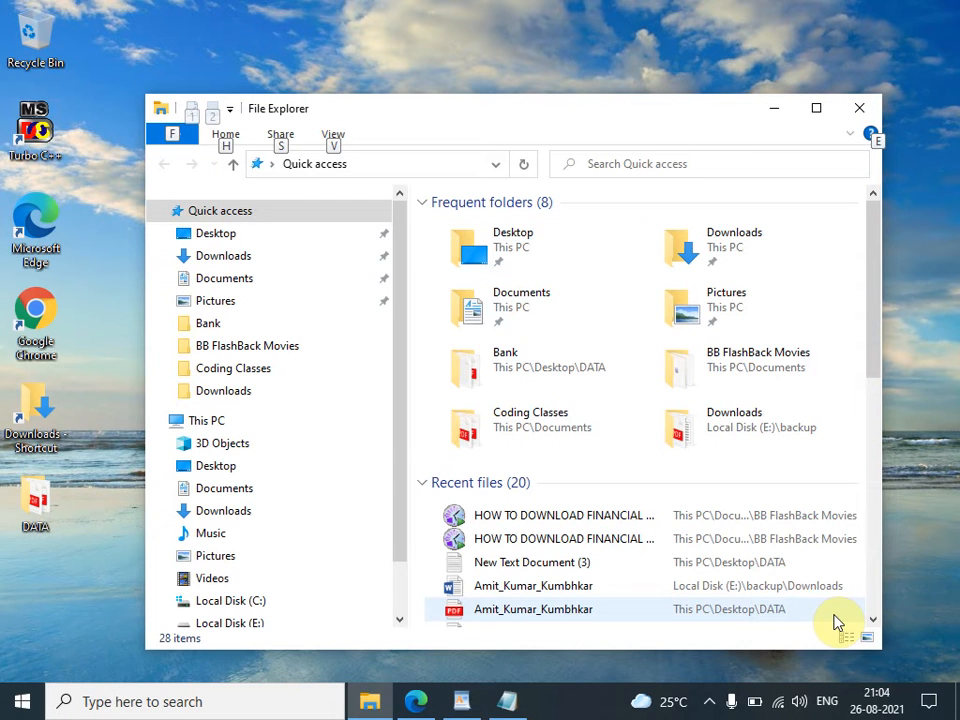
{"action": "key", "text": "alt+Tab"}
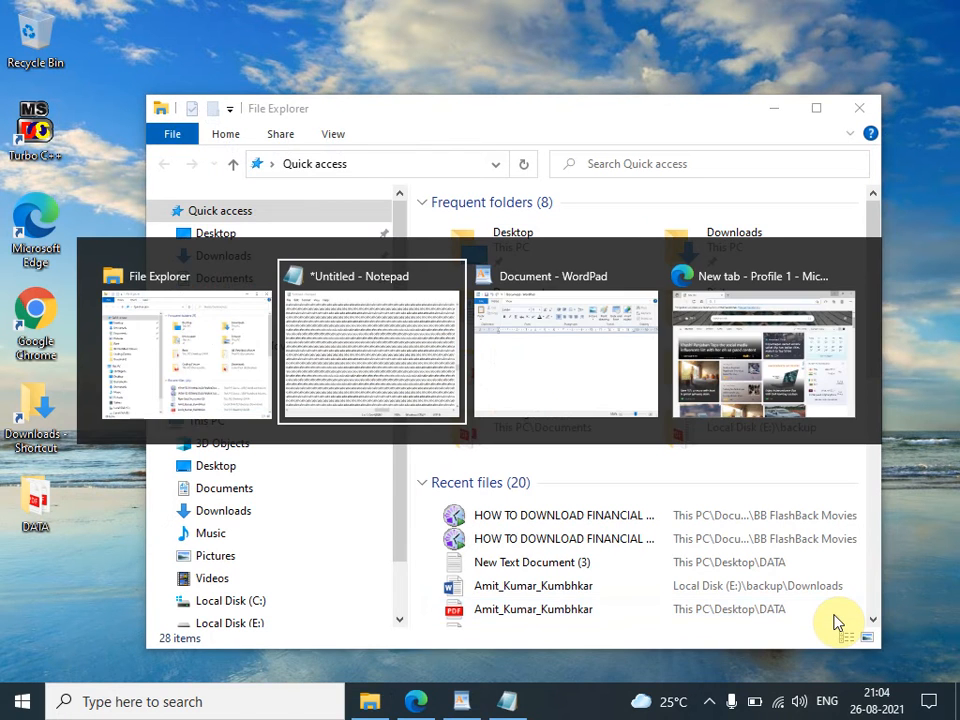
{"action": "key", "text": "alt+Tab"}
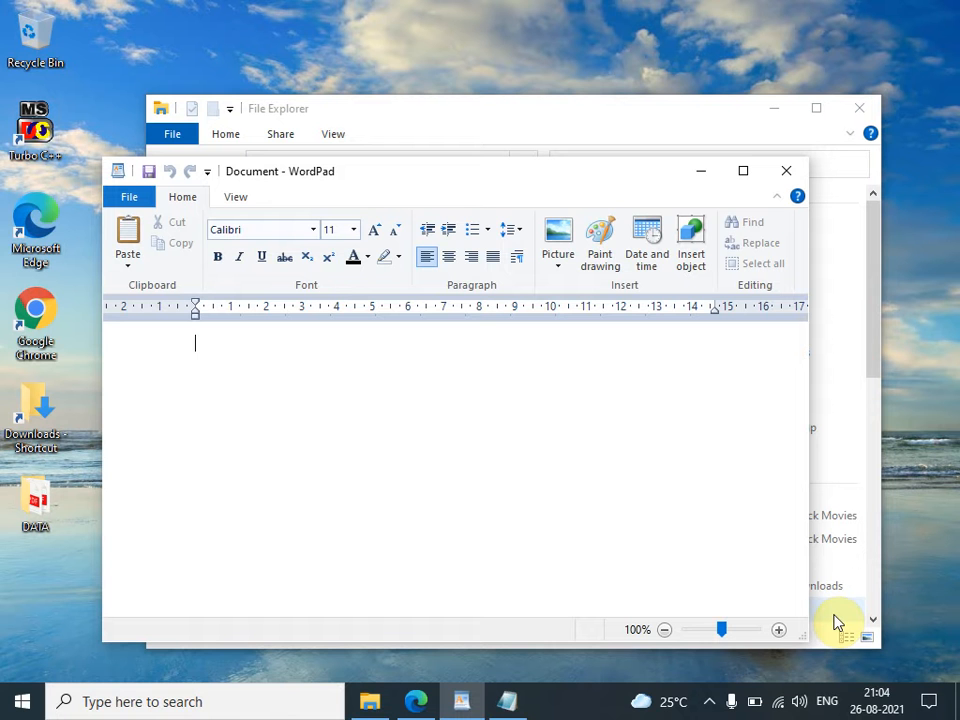
{"action": "key", "text": "super+d"}
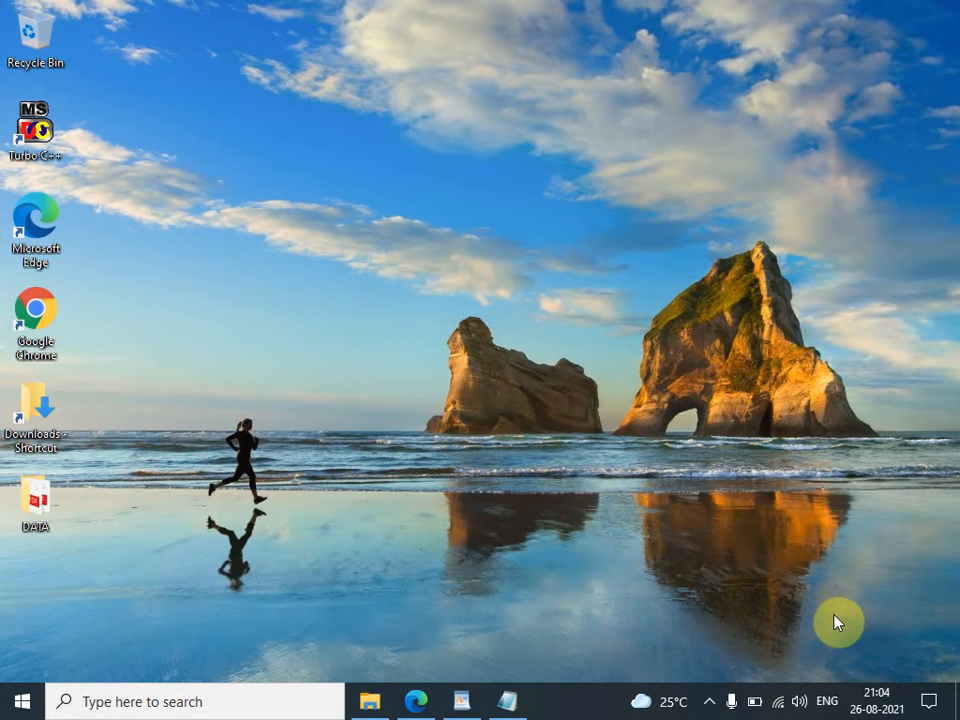
{"action": "key", "text": "super+d"}
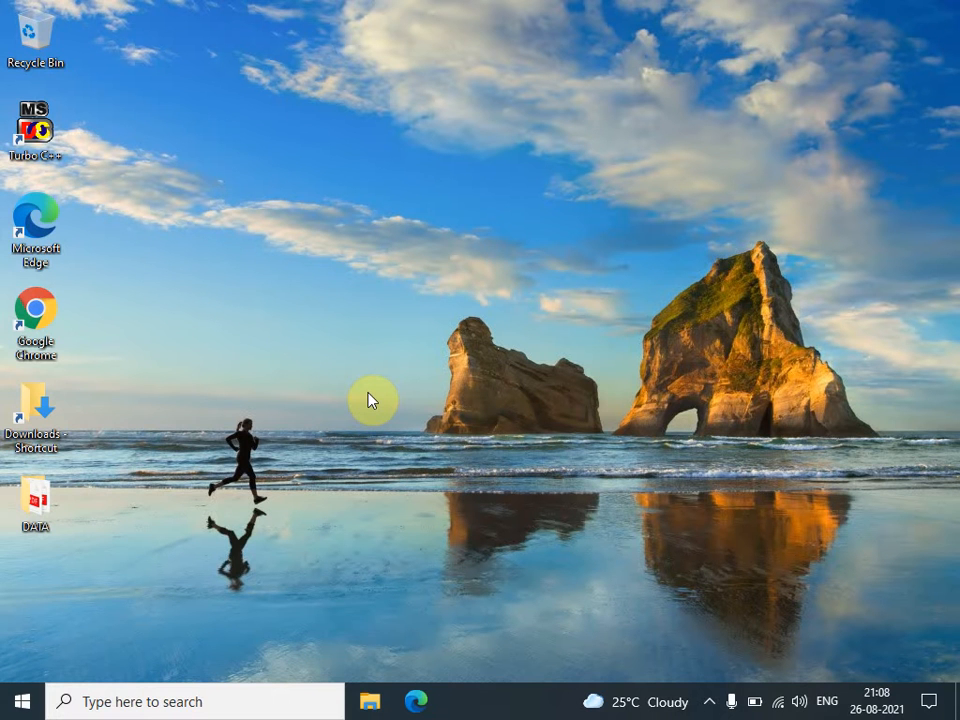
Launch Excel 2016 from the list of all installed apps and maximize its start window
{"action": "left_click", "coordinate": [24, 706]}
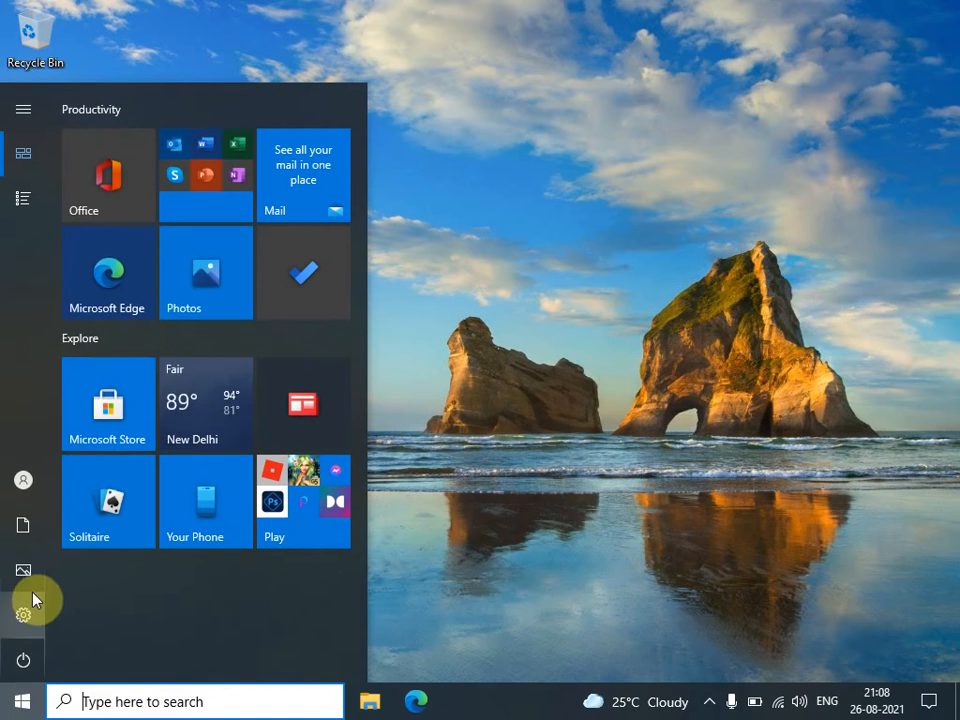
{"action": "mouse_move", "coordinate": [48, 293]}
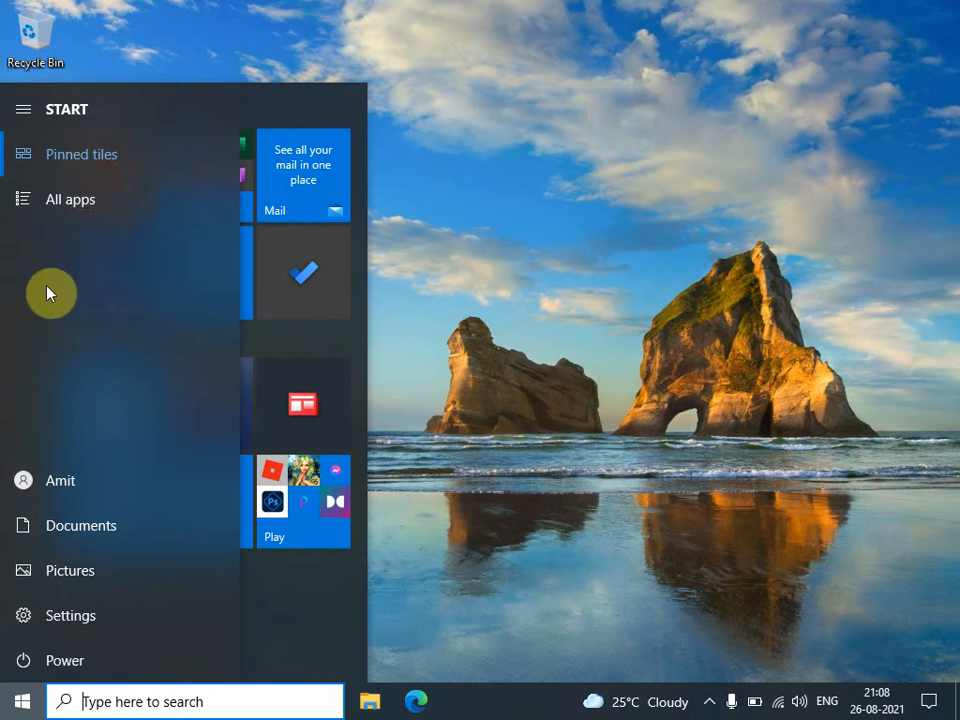
{"action": "left_click", "coordinate": [28, 200]}
{"action": "scroll", "coordinate": [207, 364], "scroll_direction": "down", "scroll_amount": 3}
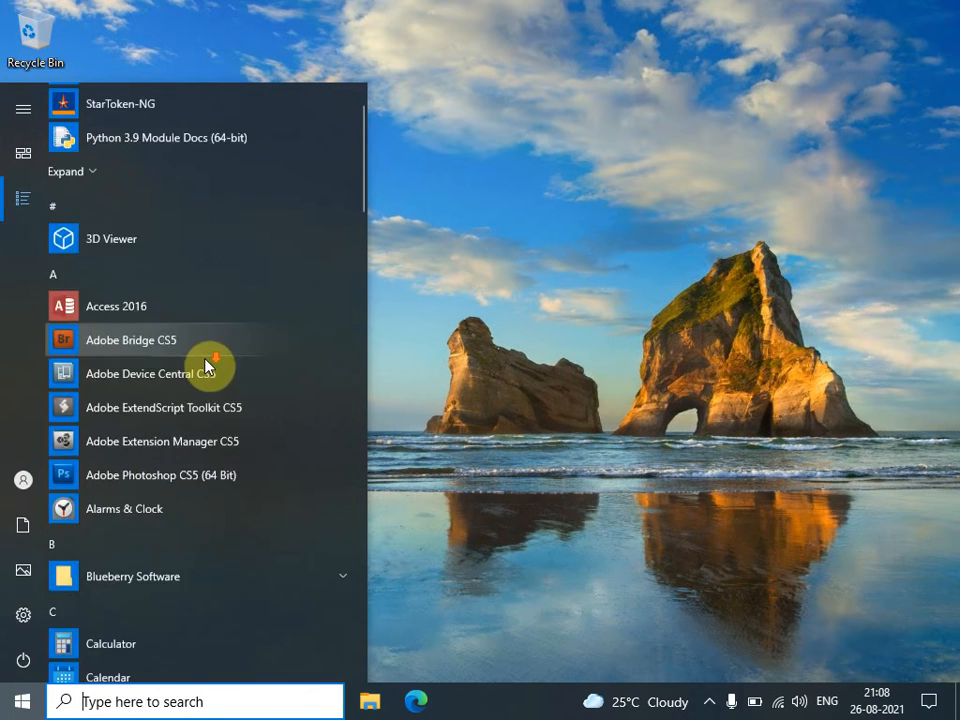
{"action": "scroll", "coordinate": [207, 367], "scroll_direction": "down", "scroll_amount": 3}
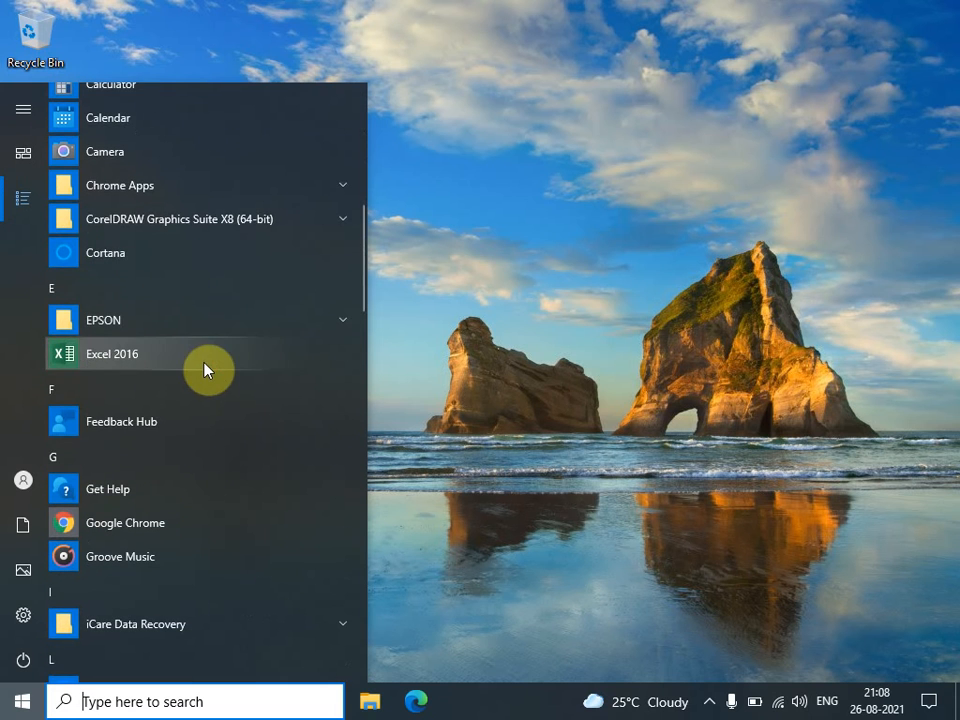
{"action": "left_click", "coordinate": [132, 358]}
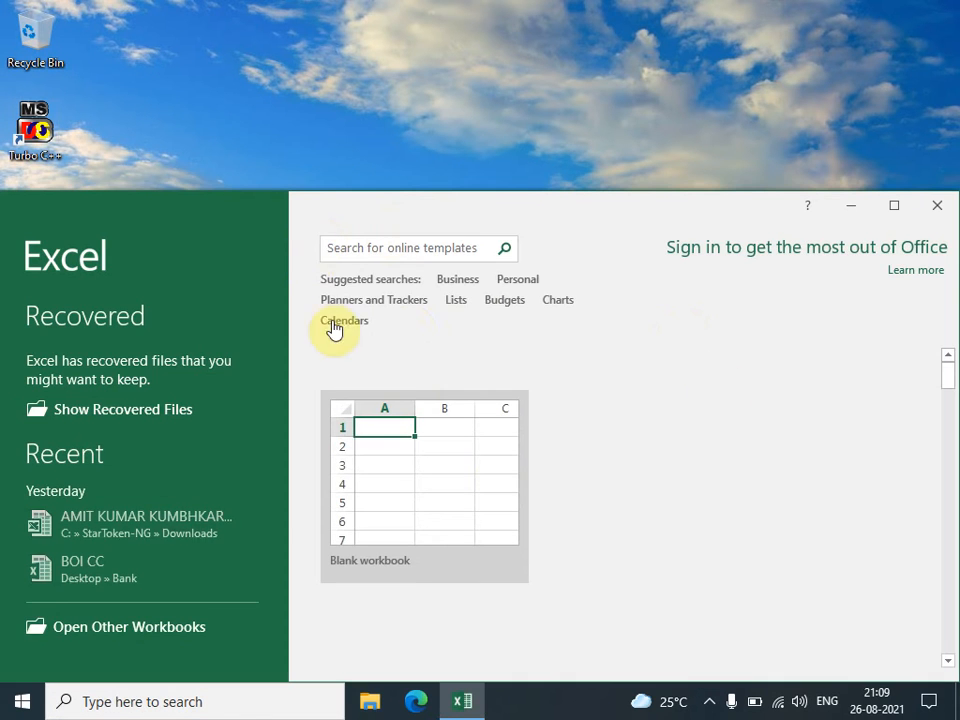
{"action": "double_click", "coordinate": [574, 208]}
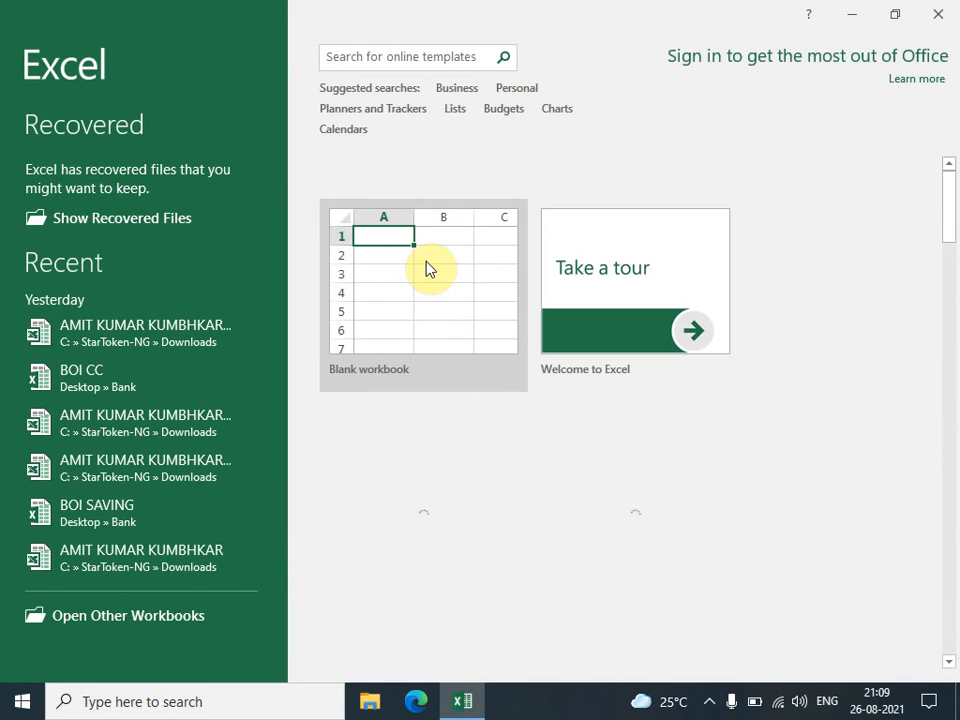
Create a blank workbook from the Excel start screen and close Excel
{"action": "left_click", "coordinate": [420, 276]}
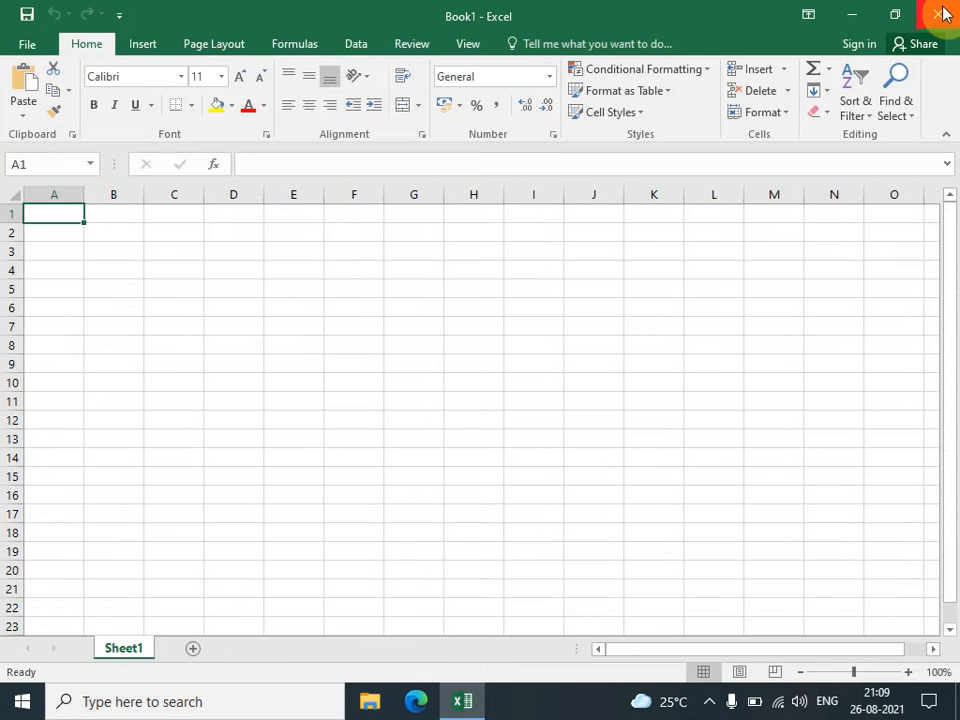
{"action": "left_click", "coordinate": [940, 12]}
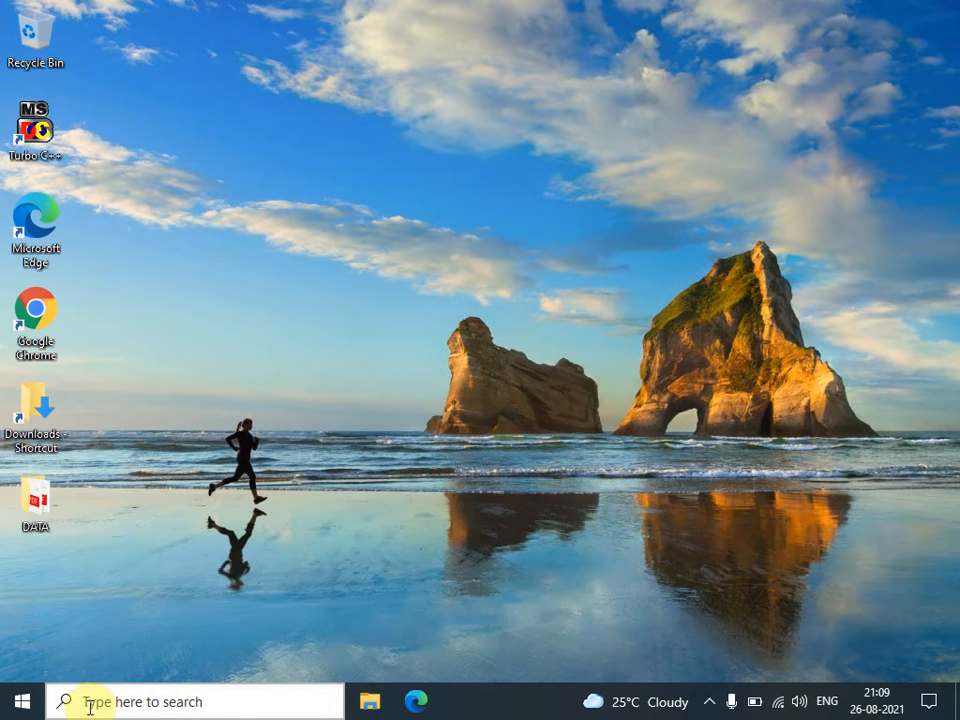
Search Windows for "excel", launch Excel 2016 with a blank workbook, and close it
{"action": "left_click", "coordinate": [158, 706]}
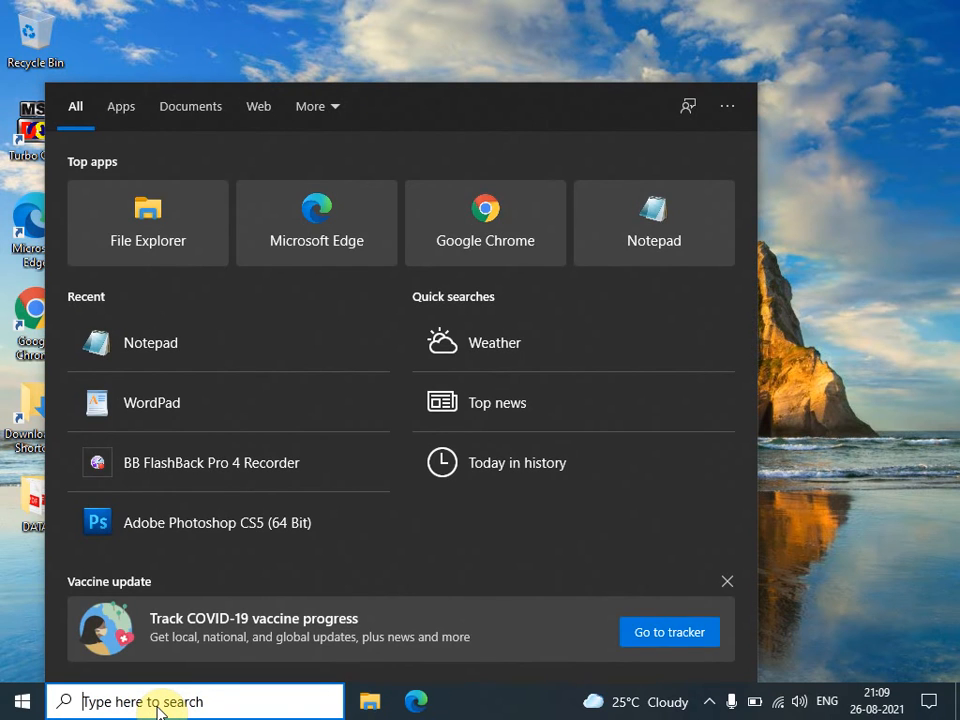
{"action": "type", "text": "exc"}
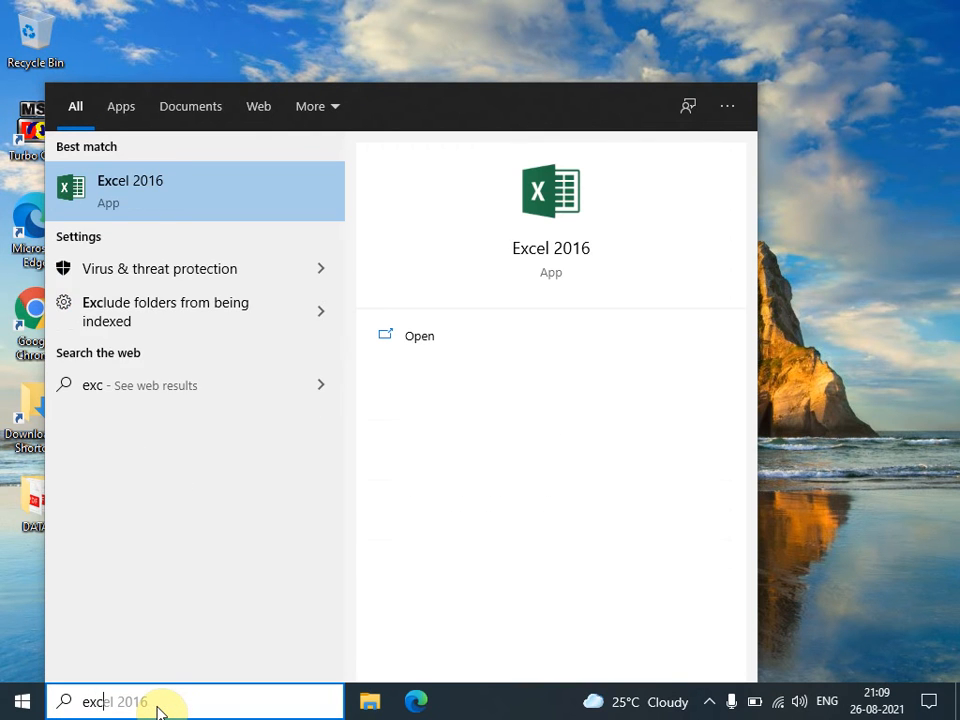
{"action": "type", "text": "el"}
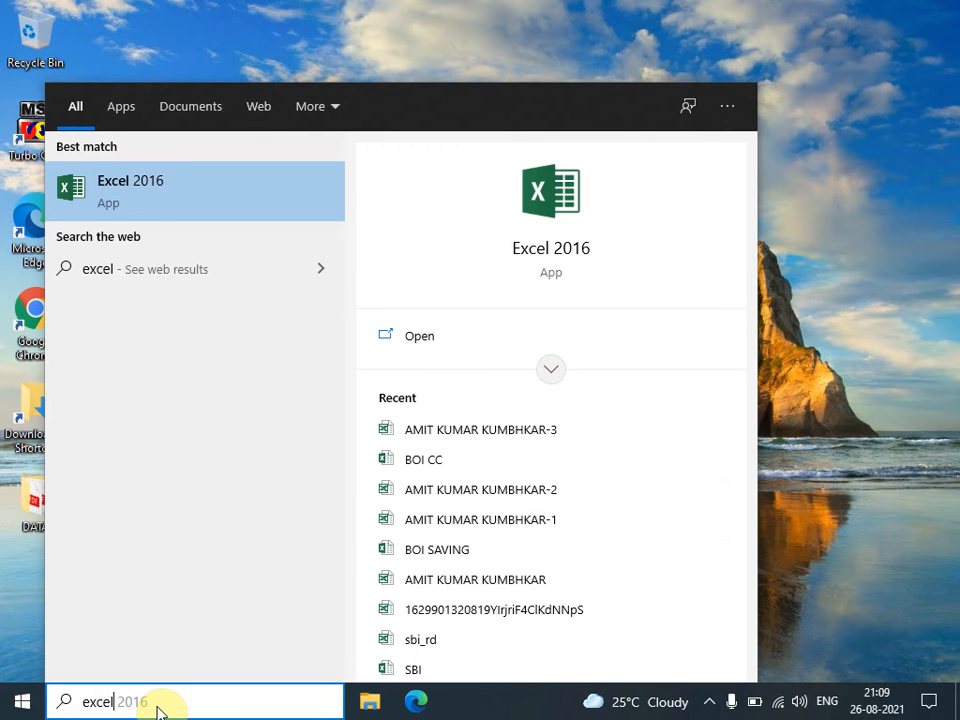
{"action": "left_click", "coordinate": [165, 198]}
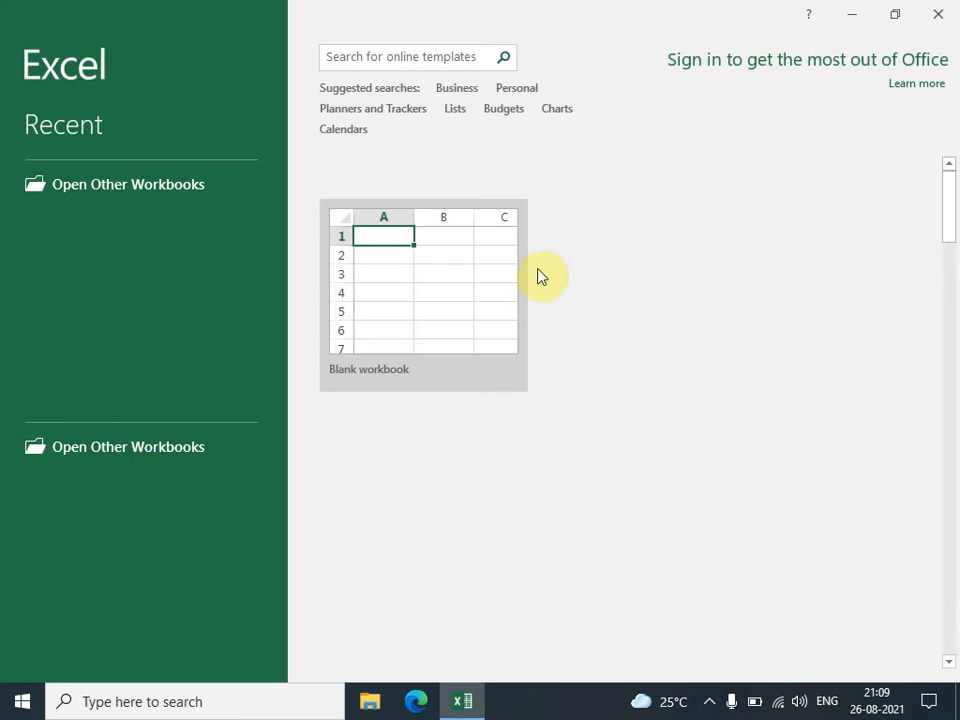
{"action": "left_click", "coordinate": [418, 268]}
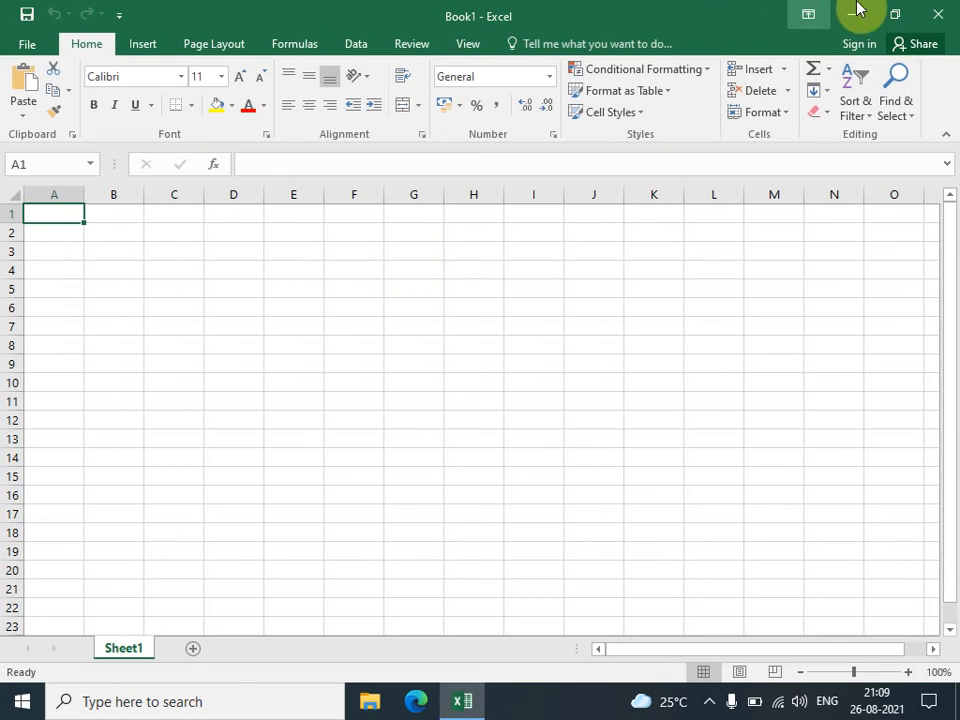
{"action": "left_click", "coordinate": [940, 12]}
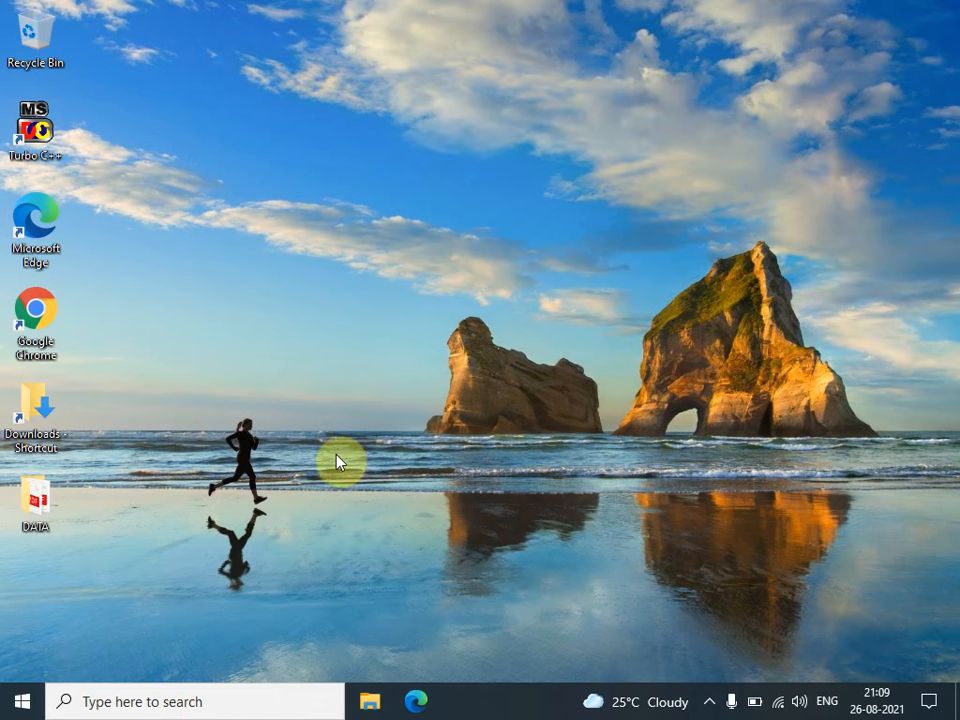
{"action": "left_click", "coordinate": [11, 707]}
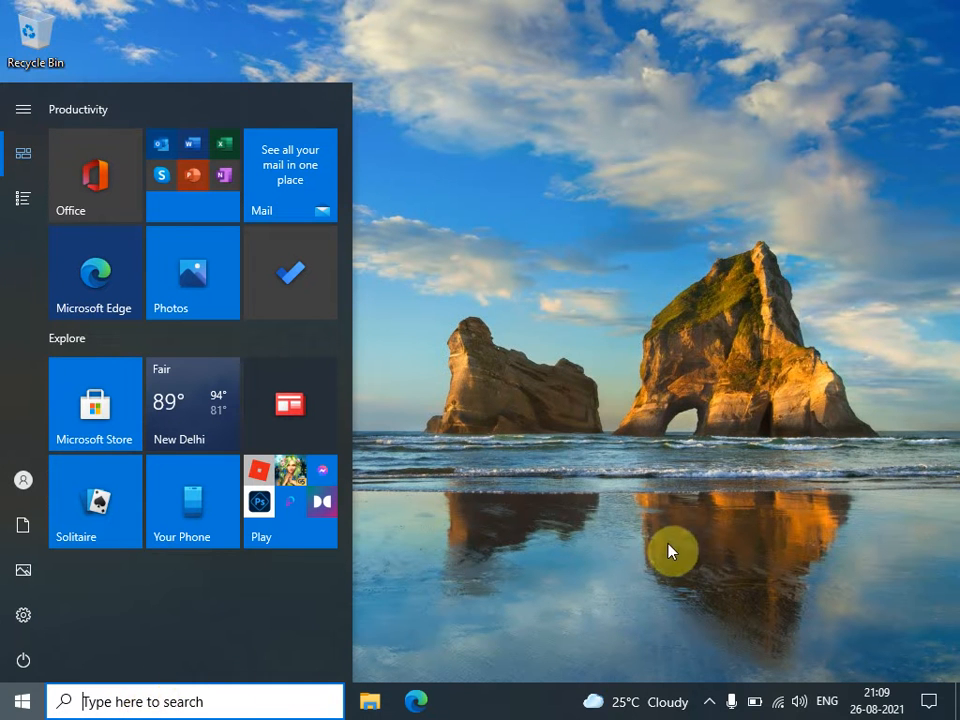
{"action": "left_click", "coordinate": [510, 428]}
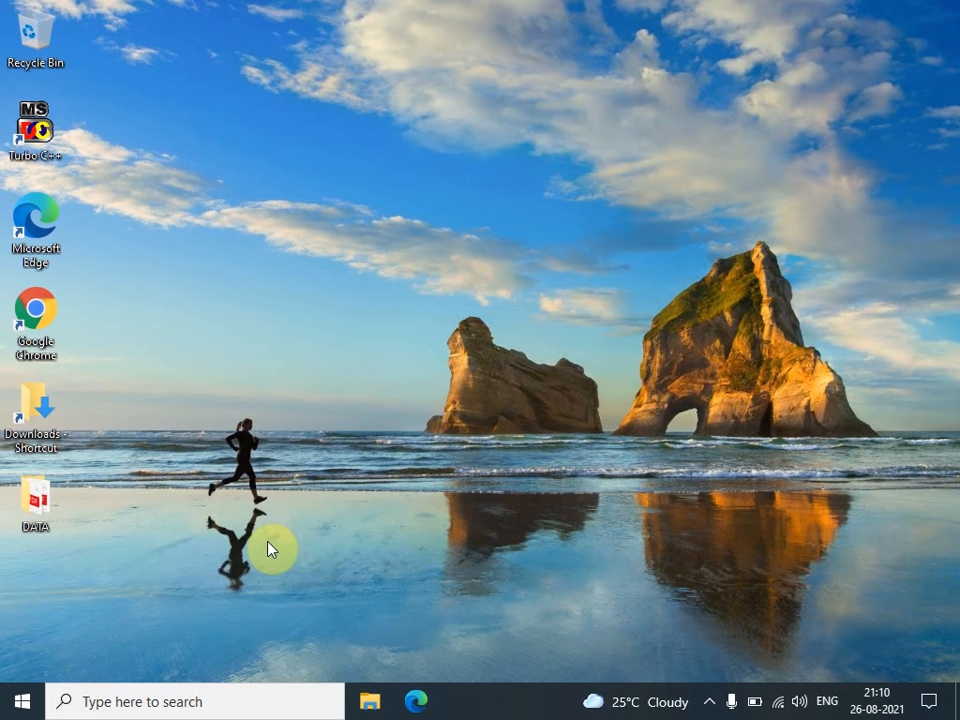
Launch Excel through the Run dialog with the command "excel", and close its start window
{"action": "key", "text": "super+r"}
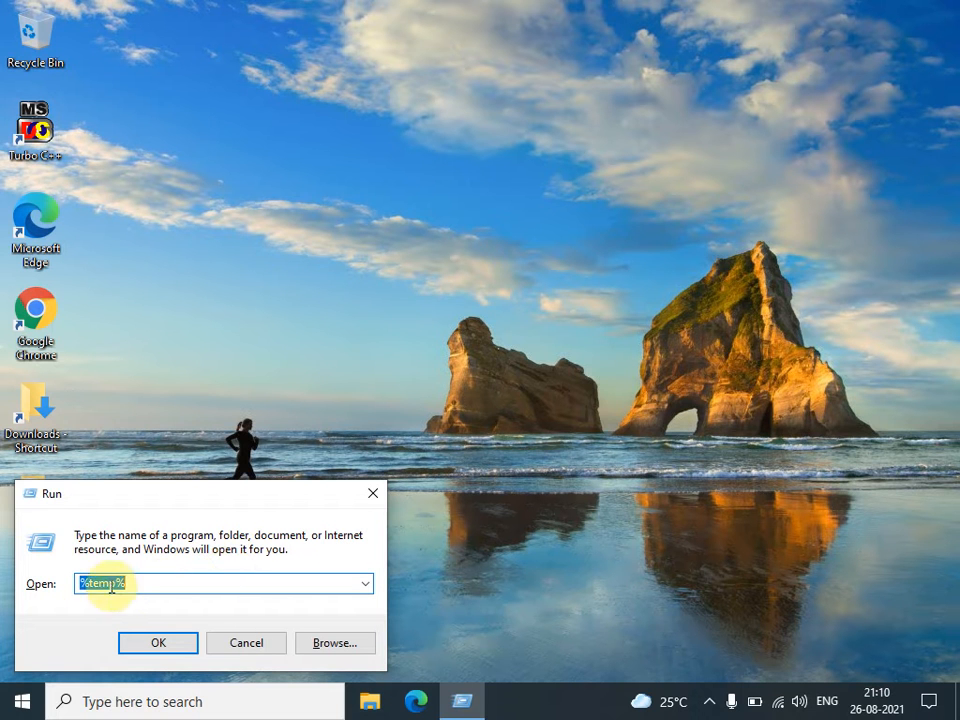
{"action": "left_click", "coordinate": [160, 583]}
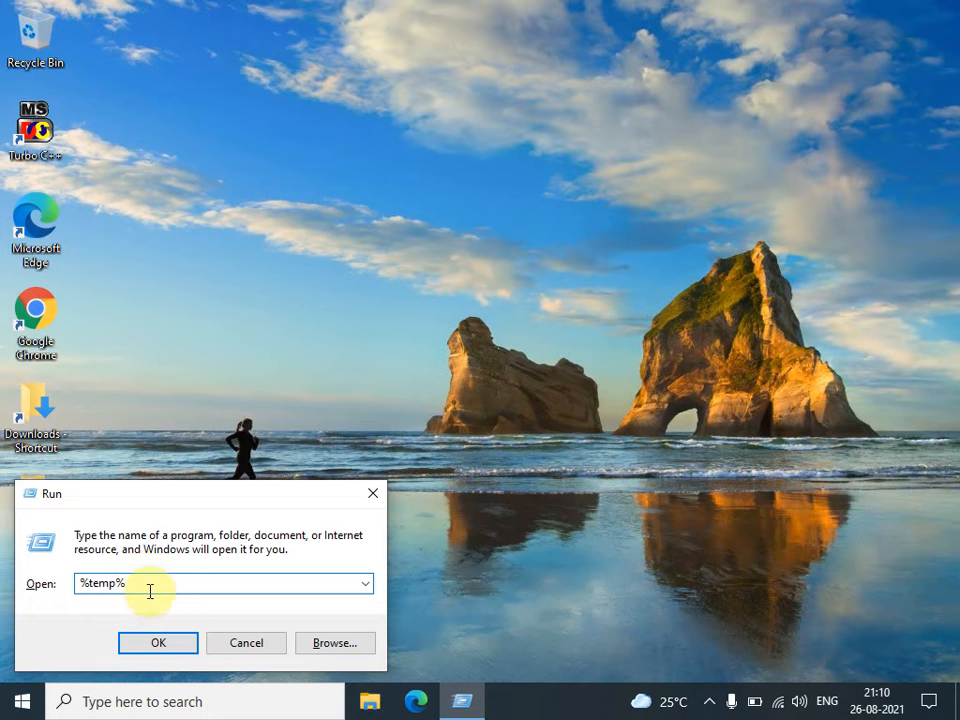
{"action": "left_click_drag", "start_coordinate": [120, 583], "coordinate": [44, 572]}
{"action": "key", "text": "BackSpace"}
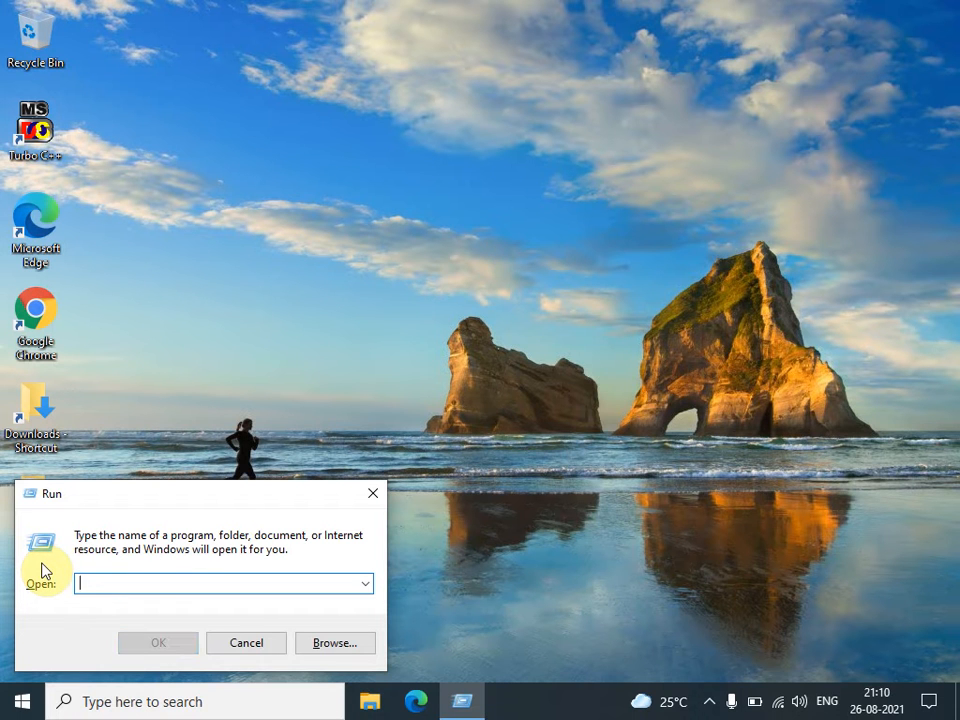
{"action": "type", "text": "ex"}
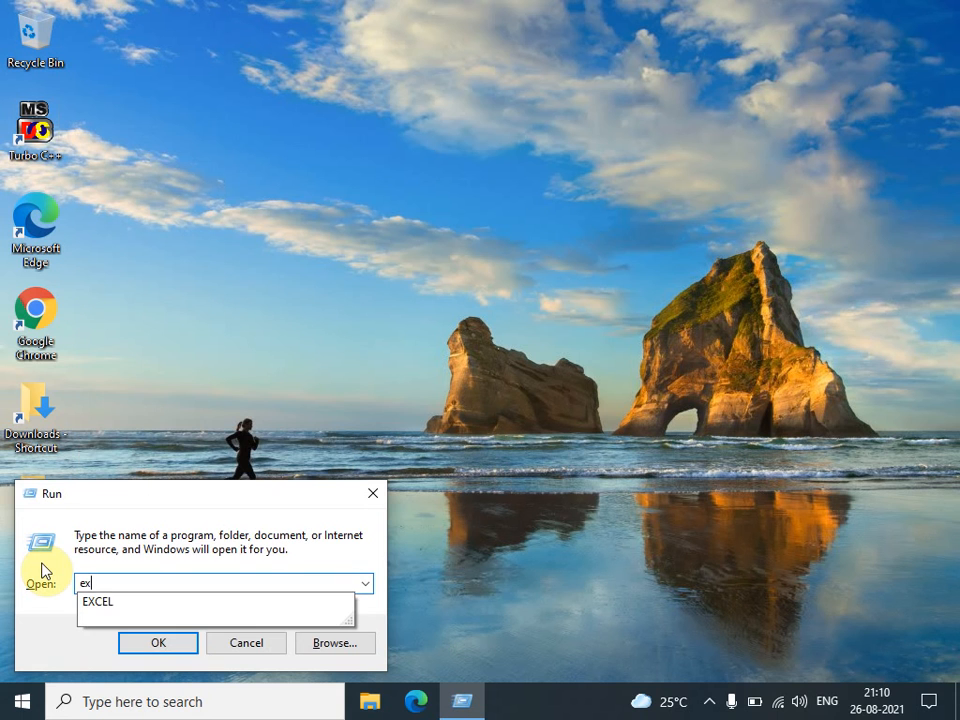
{"action": "type", "text": "cel"}
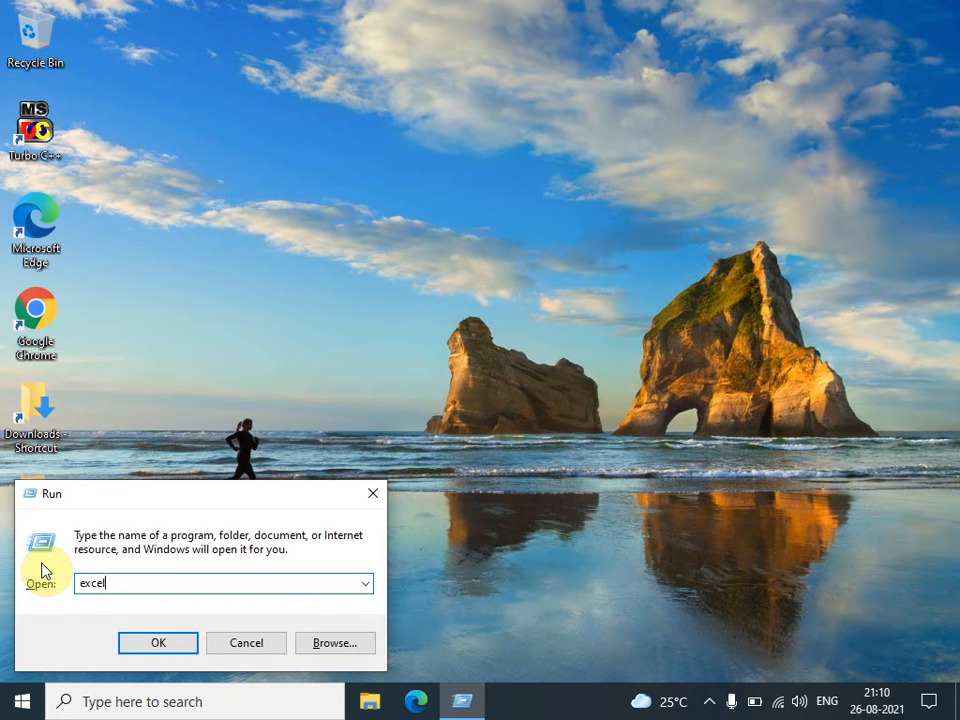
{"action": "left_click", "coordinate": [128, 650]}
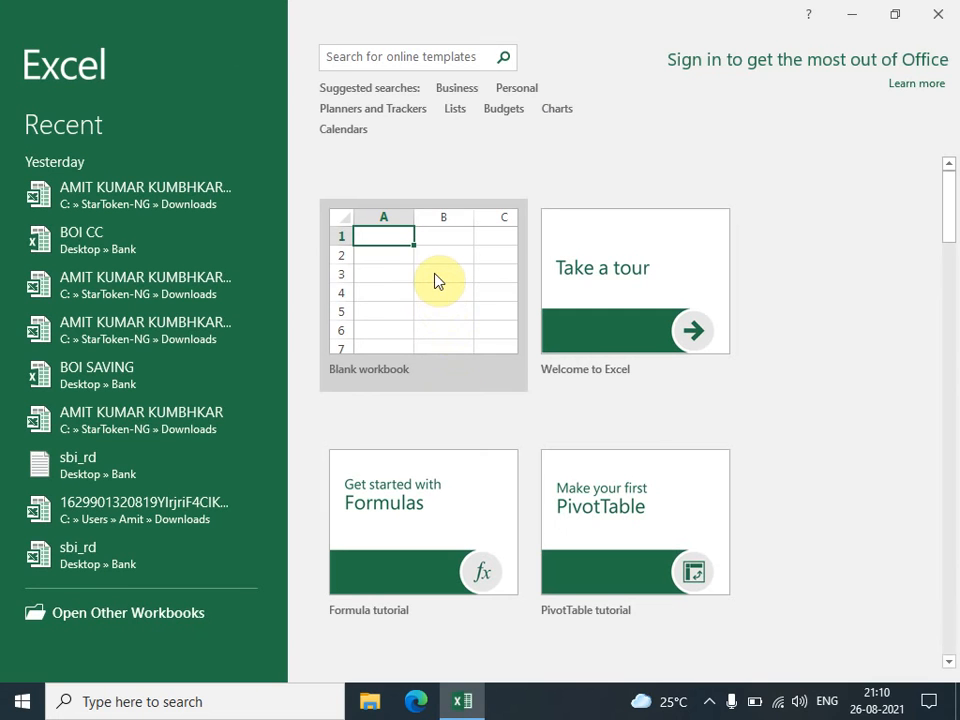
{"action": "left_click", "coordinate": [945, 10]}
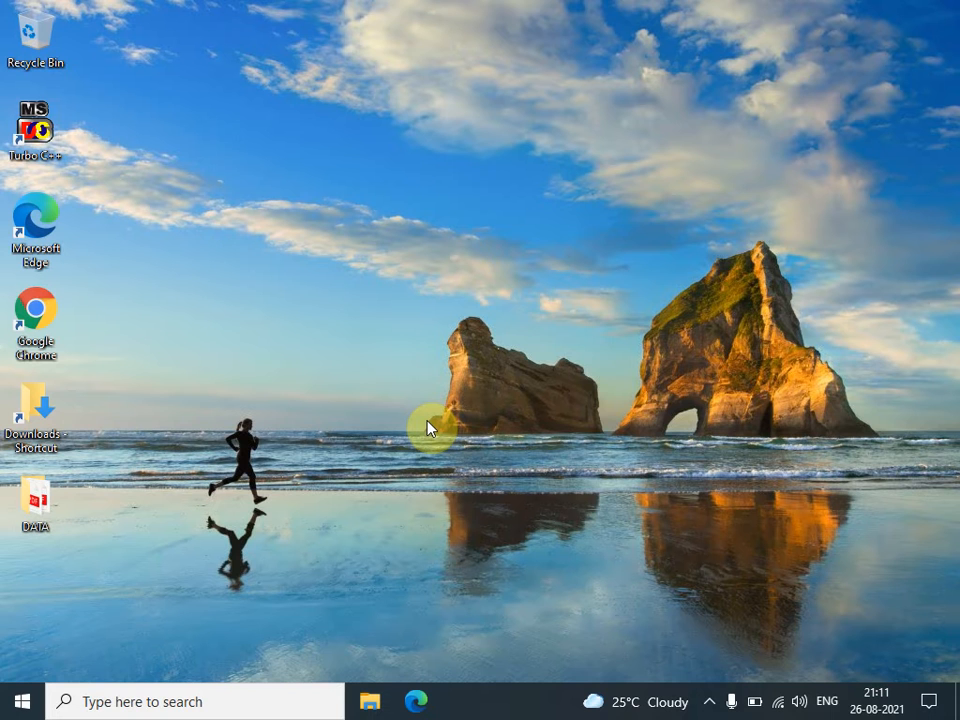
Launch Word through the Run dialog with the command "winword", create a blank document, and close Word
{"action": "key", "text": "super+r"}
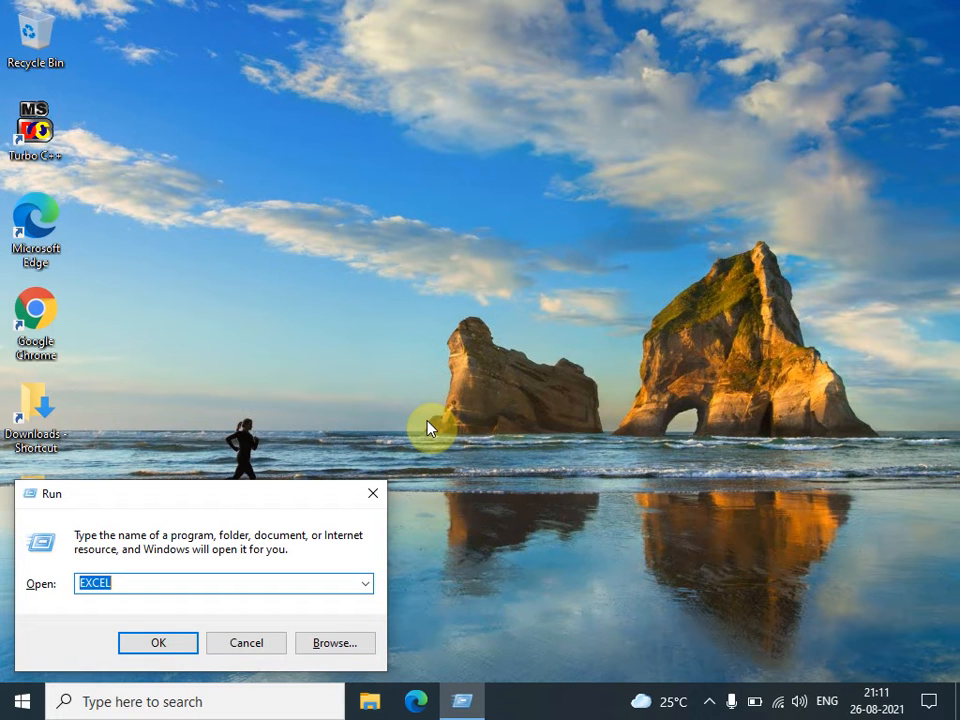
{"action": "type", "text": "winword"}
{"action": "key", "text": "Return"}
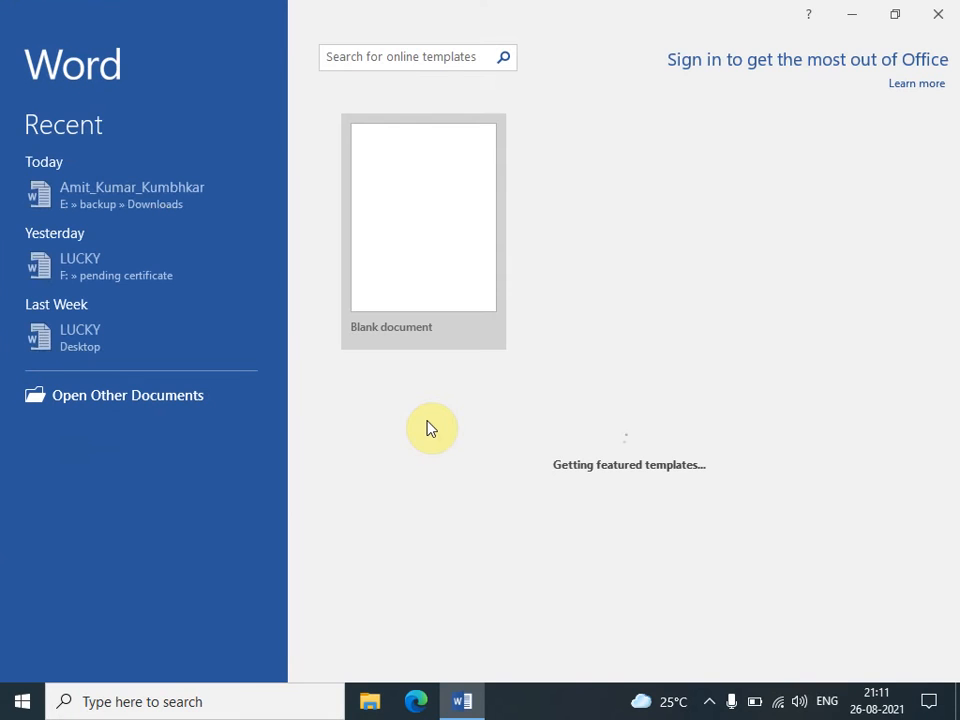
{"action": "left_click", "coordinate": [485, 240]}
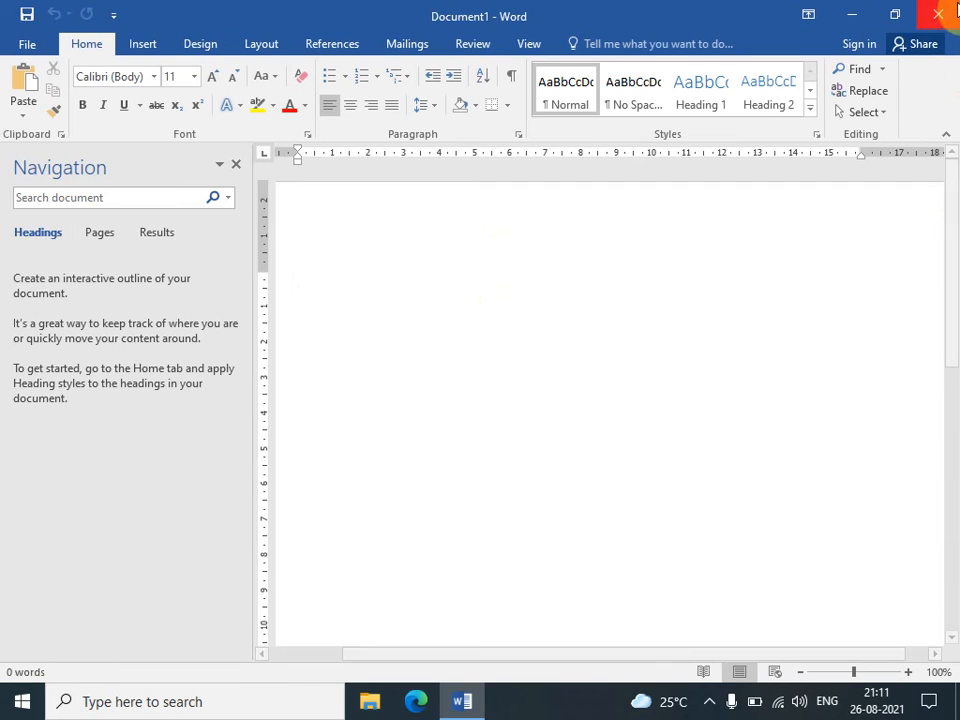
{"action": "left_click", "coordinate": [938, 14]}
Refresh the desktop and create a new Microsoft Excel worksheet file named akk on it
{"action": "right_click", "coordinate": [460, 276]}
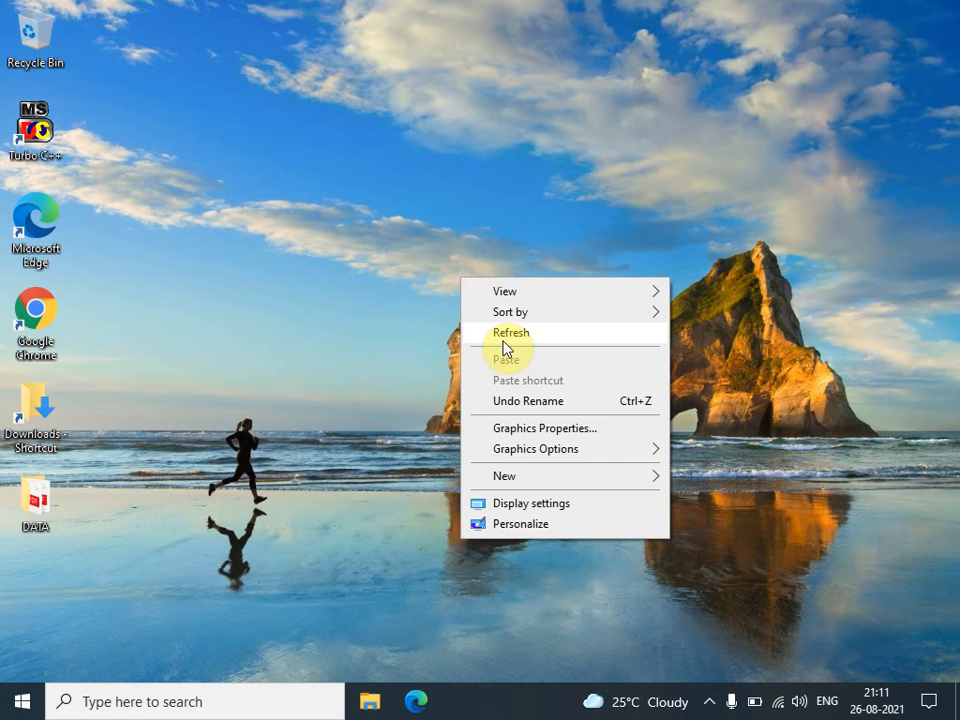
{"action": "left_click", "coordinate": [502, 334]}
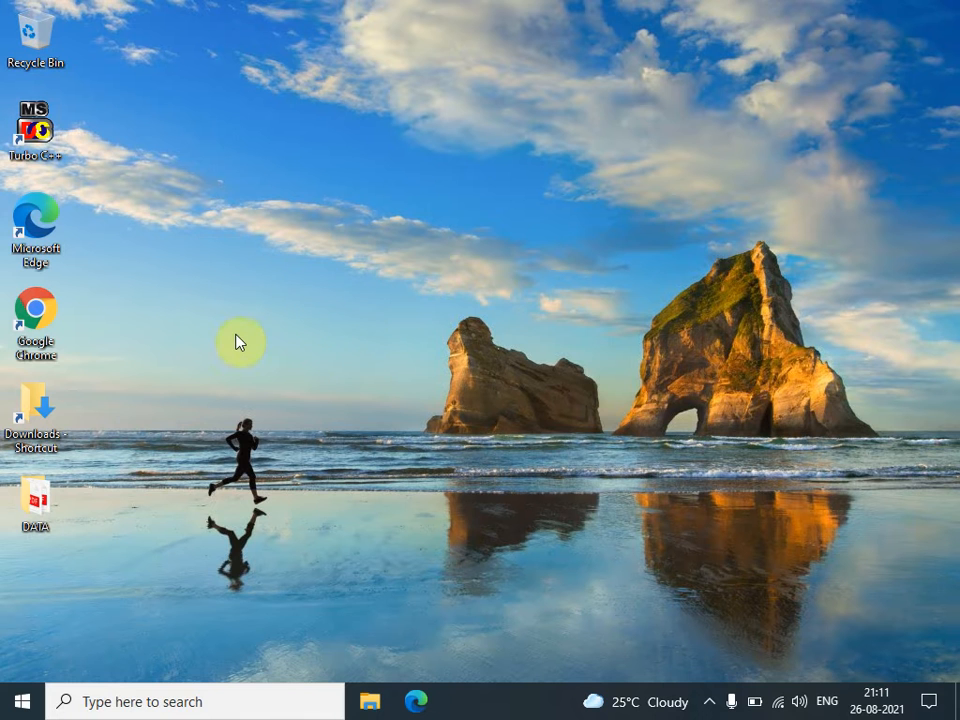
{"action": "right_click", "coordinate": [291, 272]}
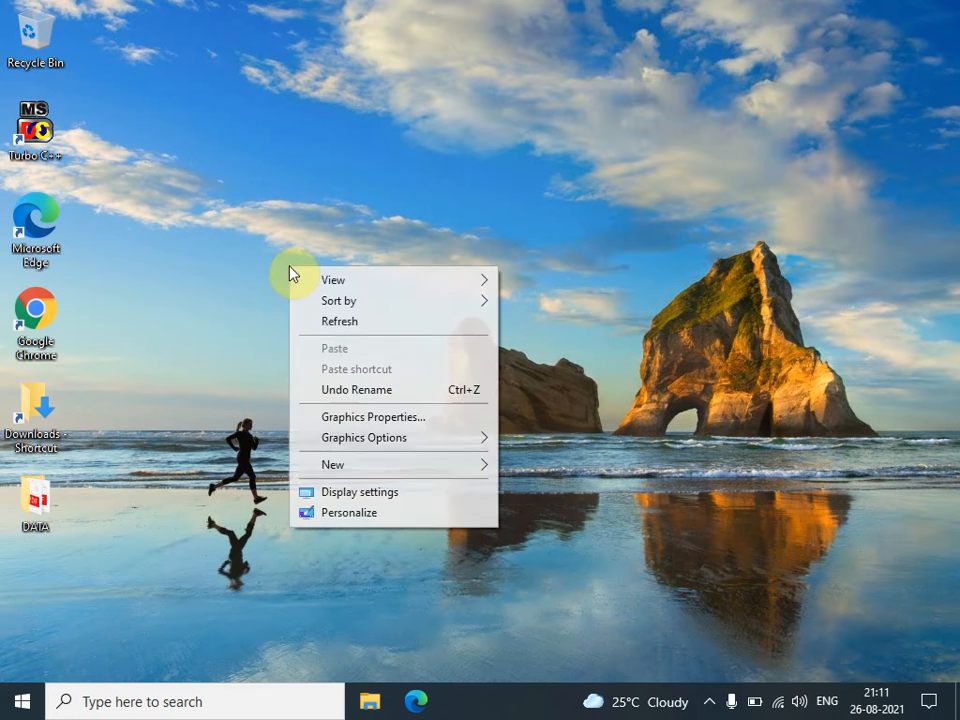
{"action": "left_click", "coordinate": [372, 468]}
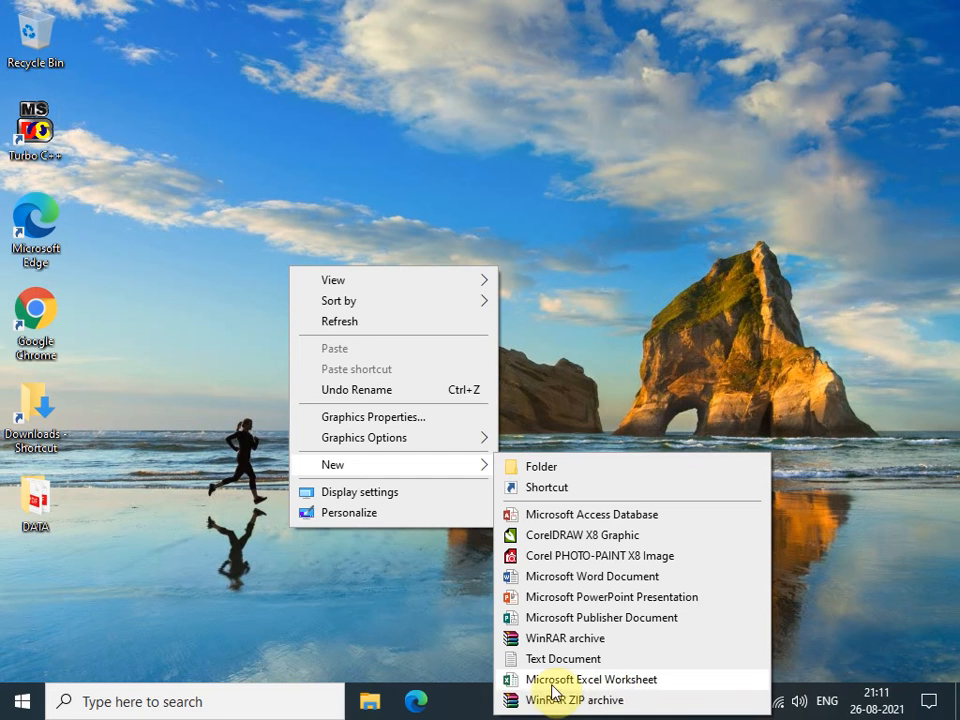
{"action": "left_click", "coordinate": [614, 686]}
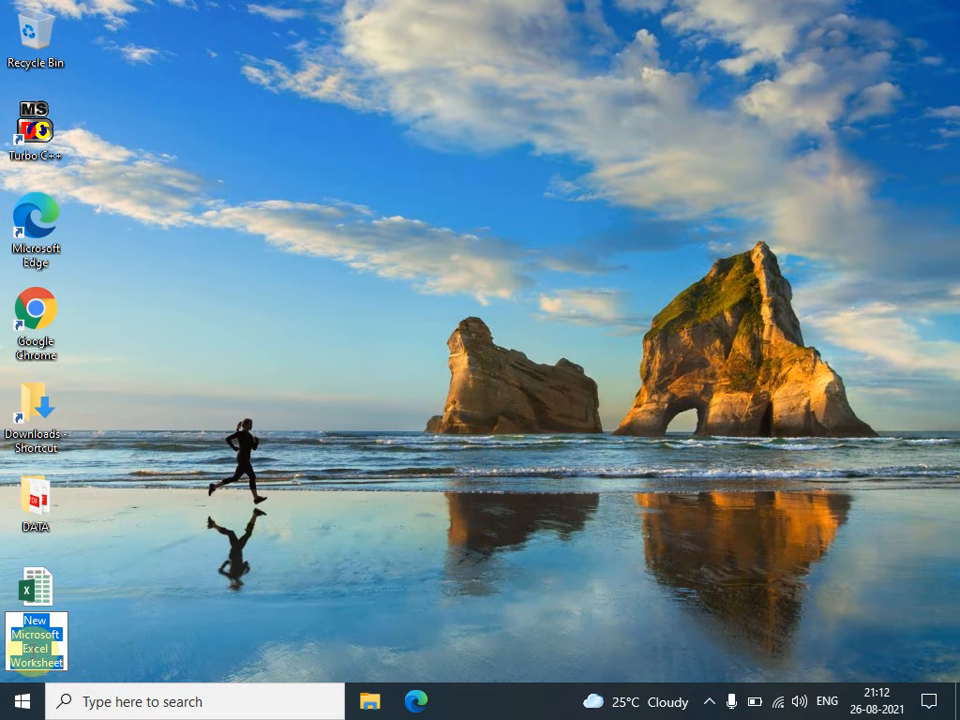
{"action": "type", "text": "akk"}
{"action": "left_click", "coordinate": [33, 658]}
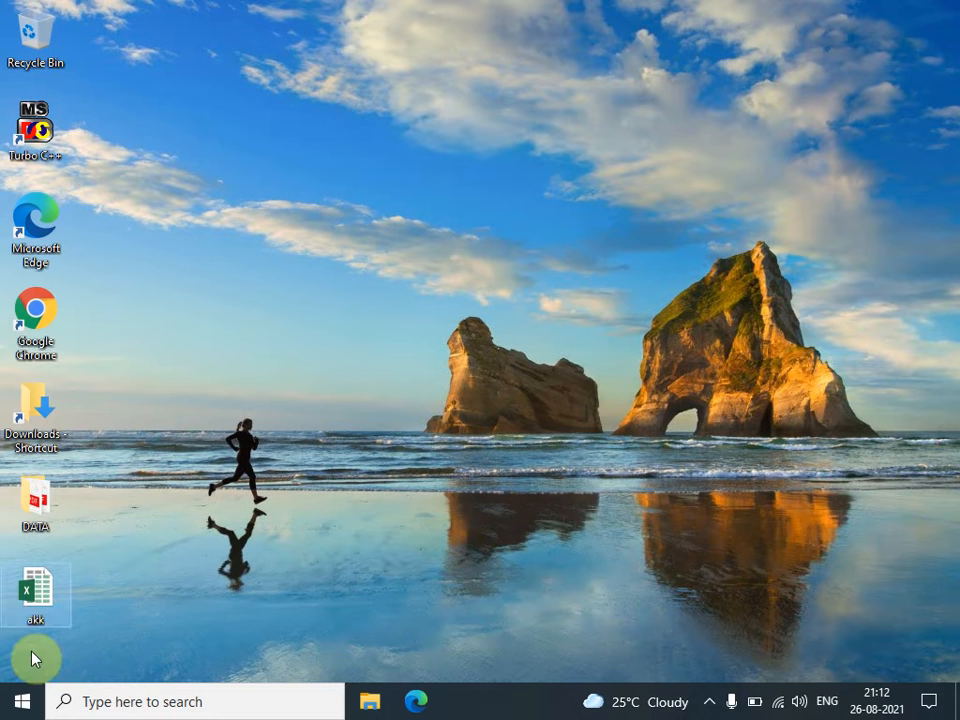
Open and close the akk worksheet in Excel, and move its desktop icon above the Downloads shortcut
{"action": "double_click", "coordinate": [50, 607]}
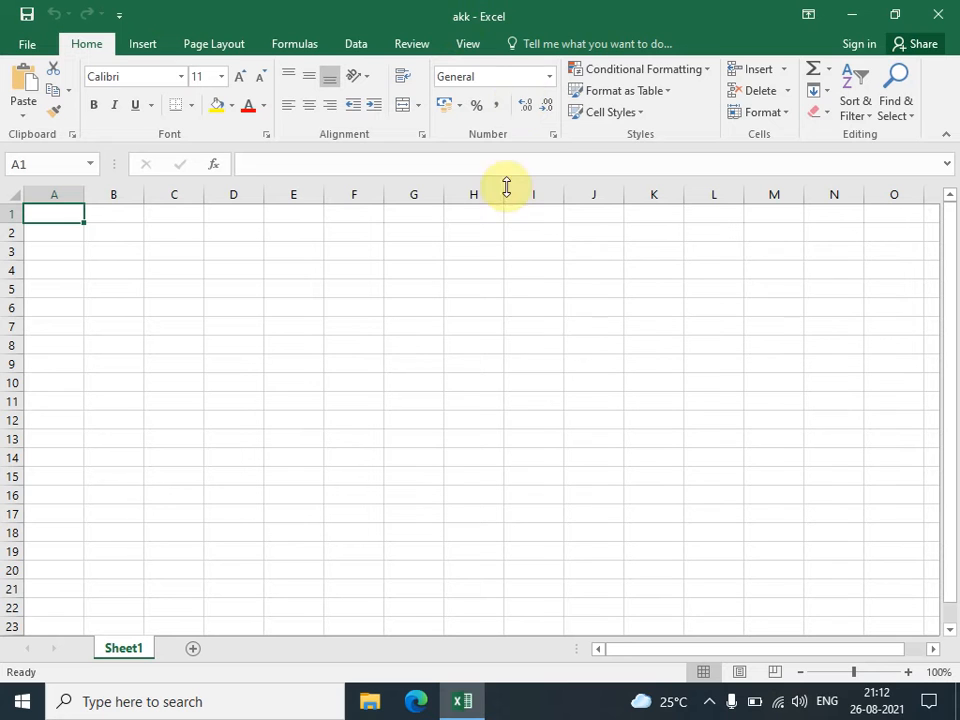
{"action": "left_click", "coordinate": [938, 14]}
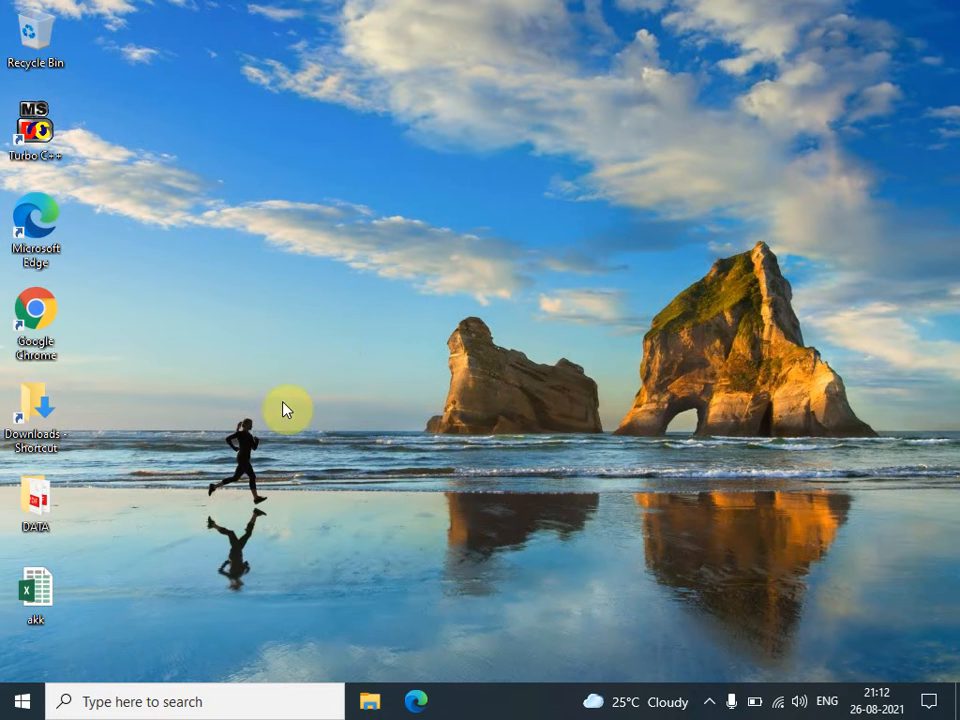
{"action": "left_click_drag", "start_coordinate": [62, 612], "coordinate": [141, 45]}
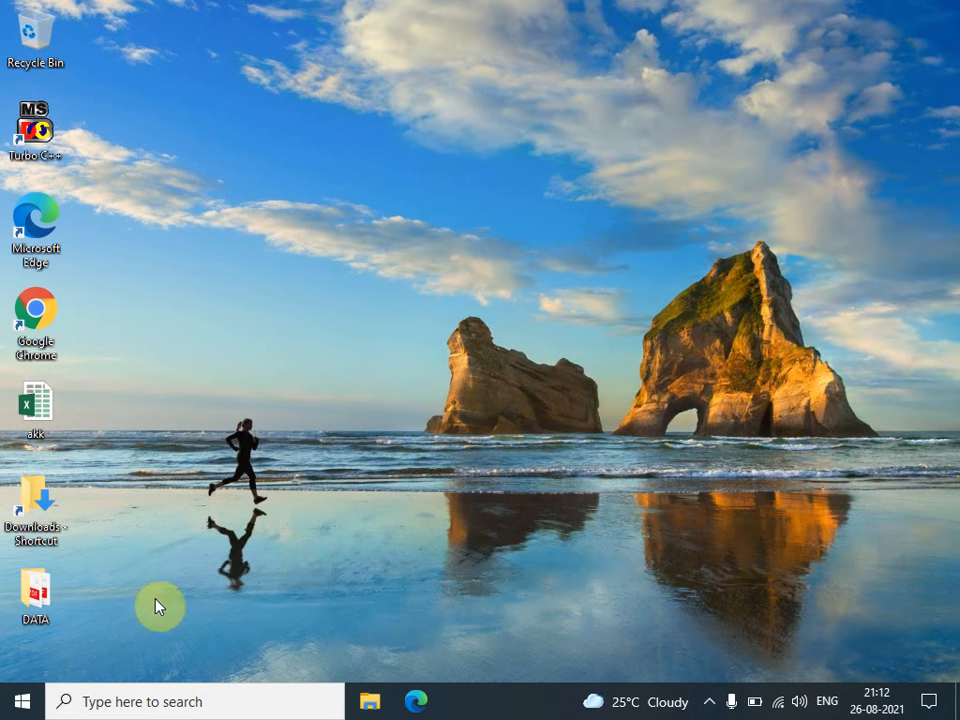
Examine the alphabetical list of all installed applications in Start, from the beginning through to the letter Y
{"action": "left_click", "coordinate": [22, 701]}
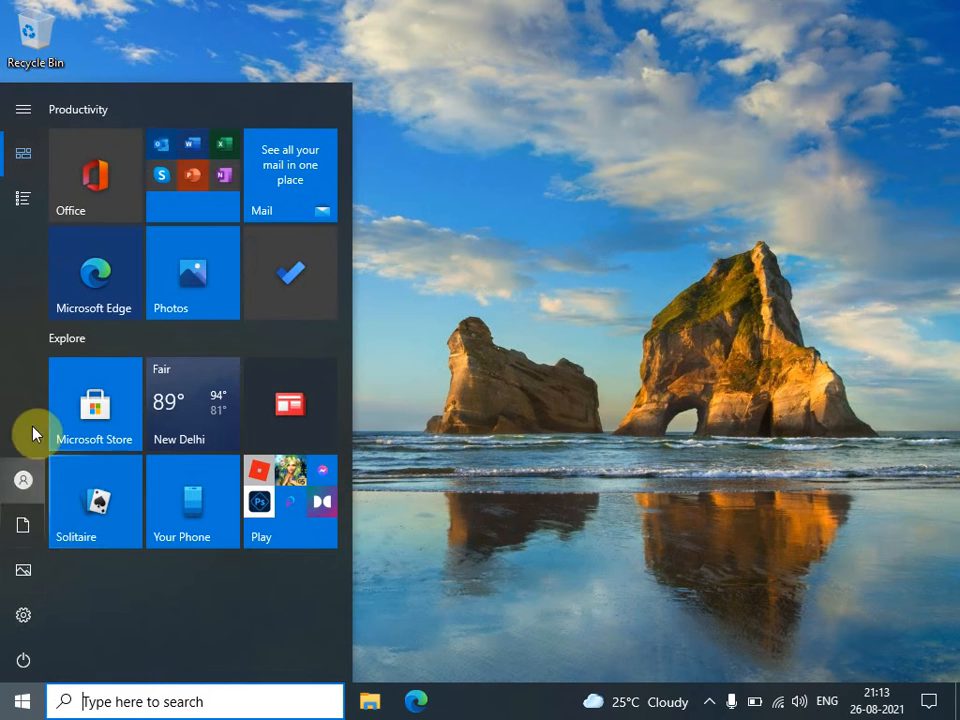
{"action": "left_click", "coordinate": [25, 208]}
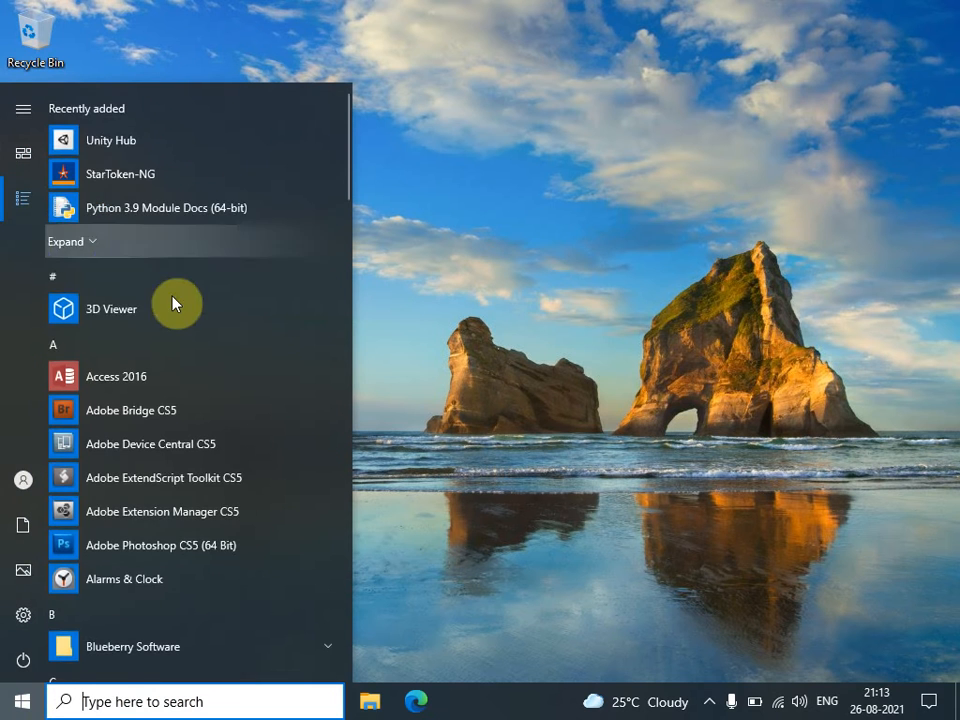
{"action": "scroll", "coordinate": [182, 306], "scroll_direction": "down", "scroll_amount": 8}
{"action": "scroll", "coordinate": [168, 448], "scroll_direction": "down", "scroll_amount": 3}
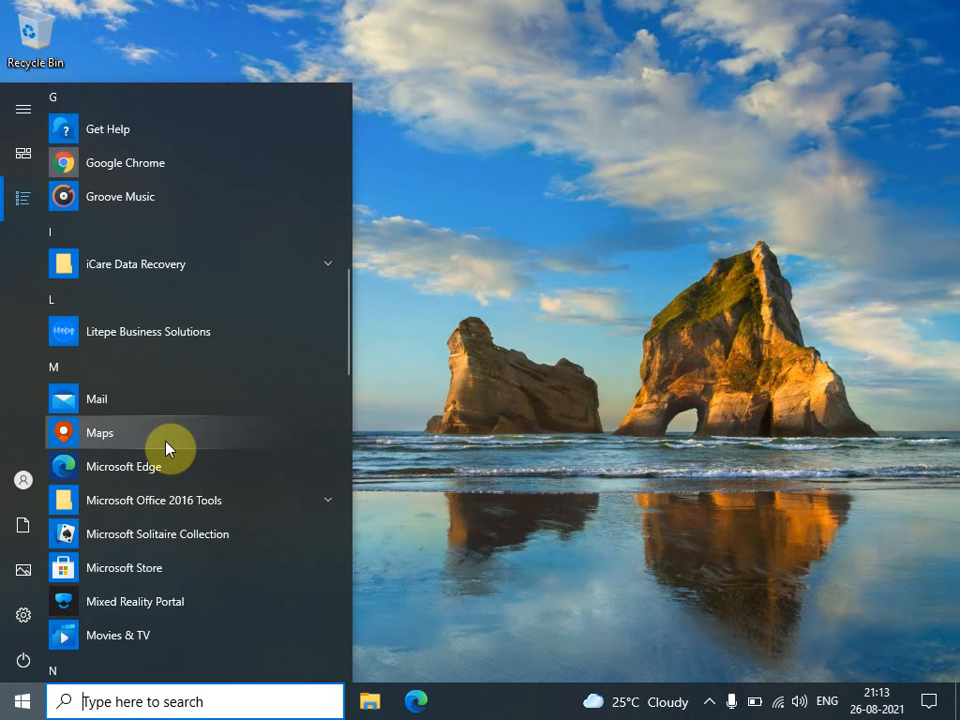
{"action": "scroll", "coordinate": [166, 447], "scroll_direction": "down", "scroll_amount": 9}
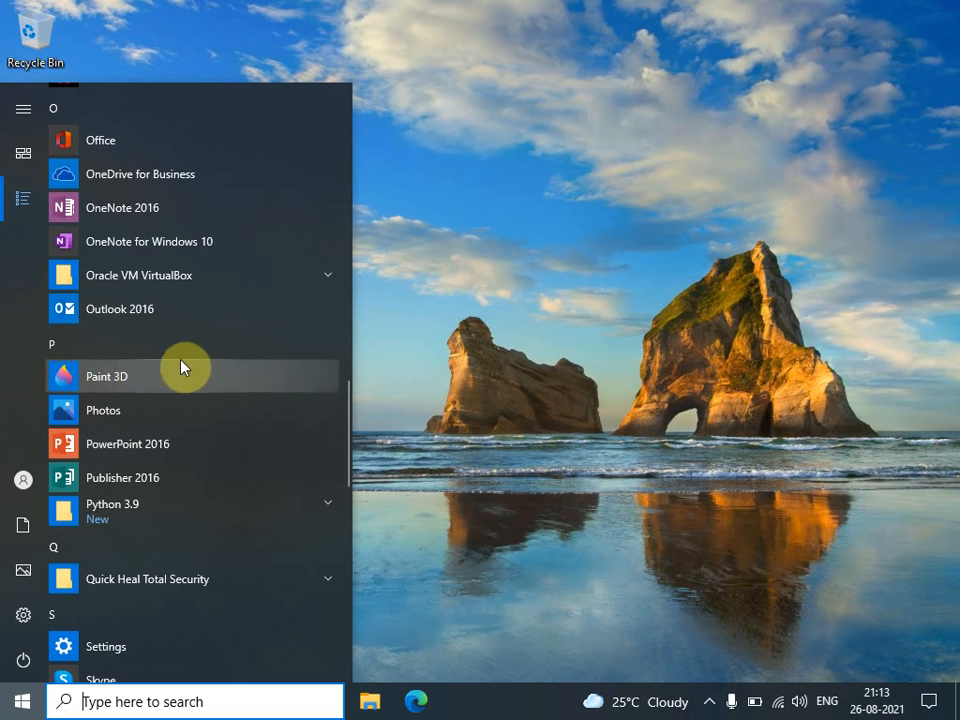
{"action": "scroll", "coordinate": [156, 456], "scroll_direction": "down", "scroll_amount": 3}
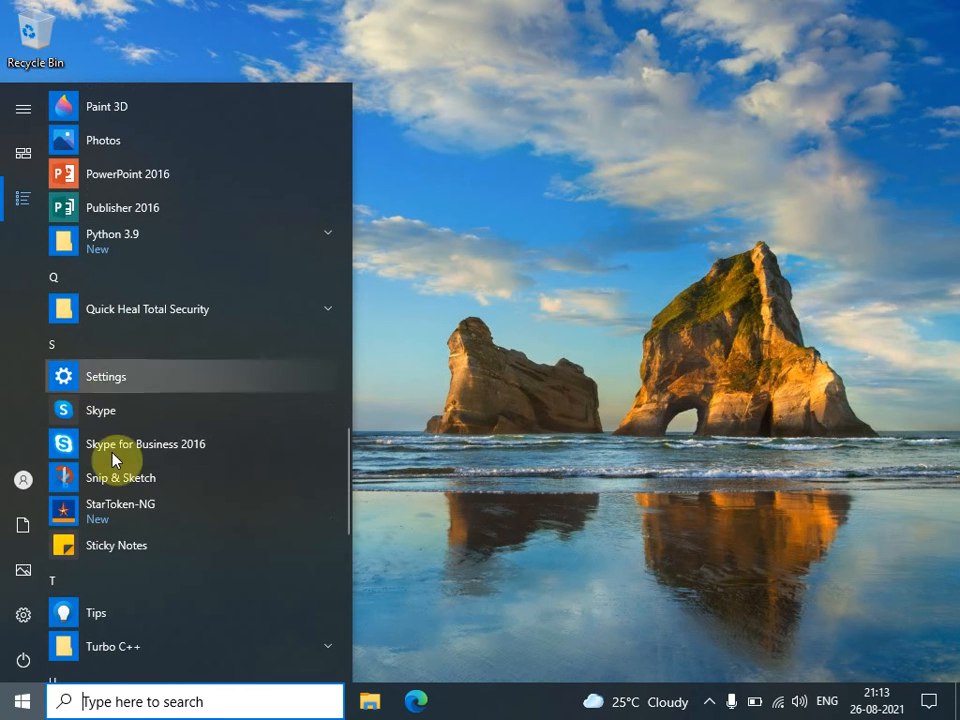
{"action": "scroll", "coordinate": [115, 502], "scroll_direction": "down", "scroll_amount": 3}
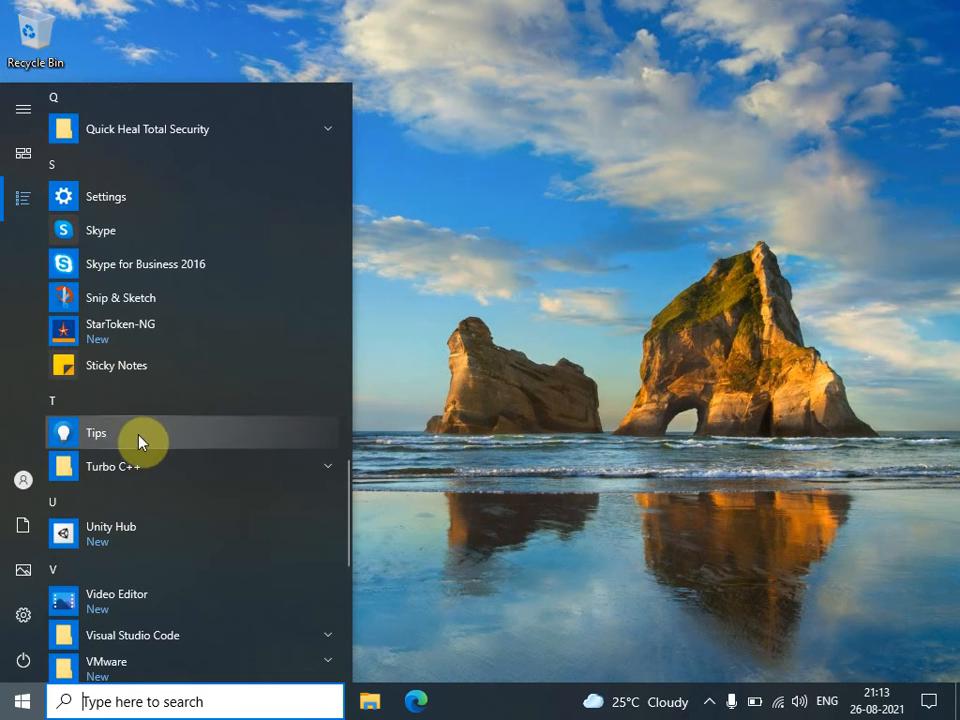
{"action": "scroll", "coordinate": [126, 500], "scroll_direction": "down", "scroll_amount": 3}
{"action": "scroll", "coordinate": [128, 500], "scroll_direction": "down", "scroll_amount": 5}
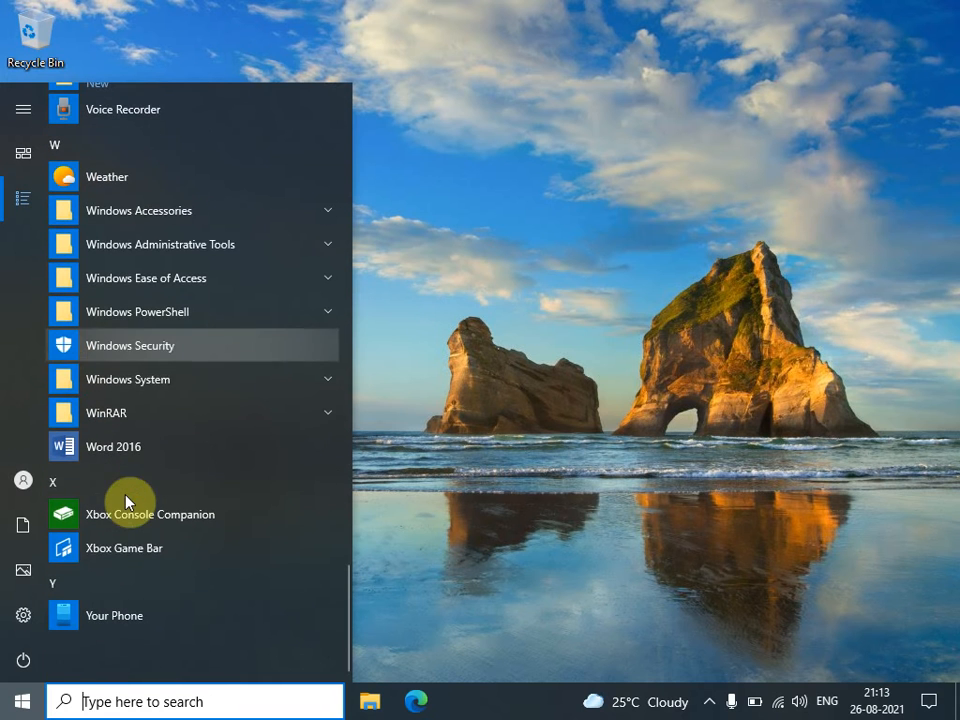
{"action": "scroll", "coordinate": [130, 517], "scroll_direction": "up", "scroll_amount": 15}
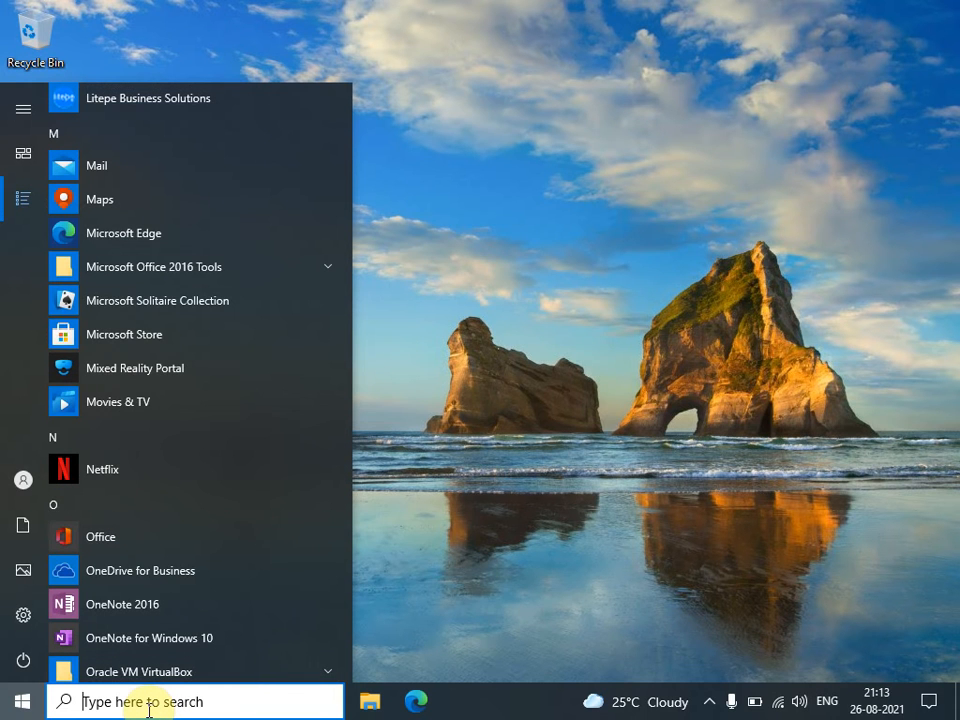
Search Windows for "paint", launch the Paint app and maximize its window
{"action": "type", "text": "paint"}
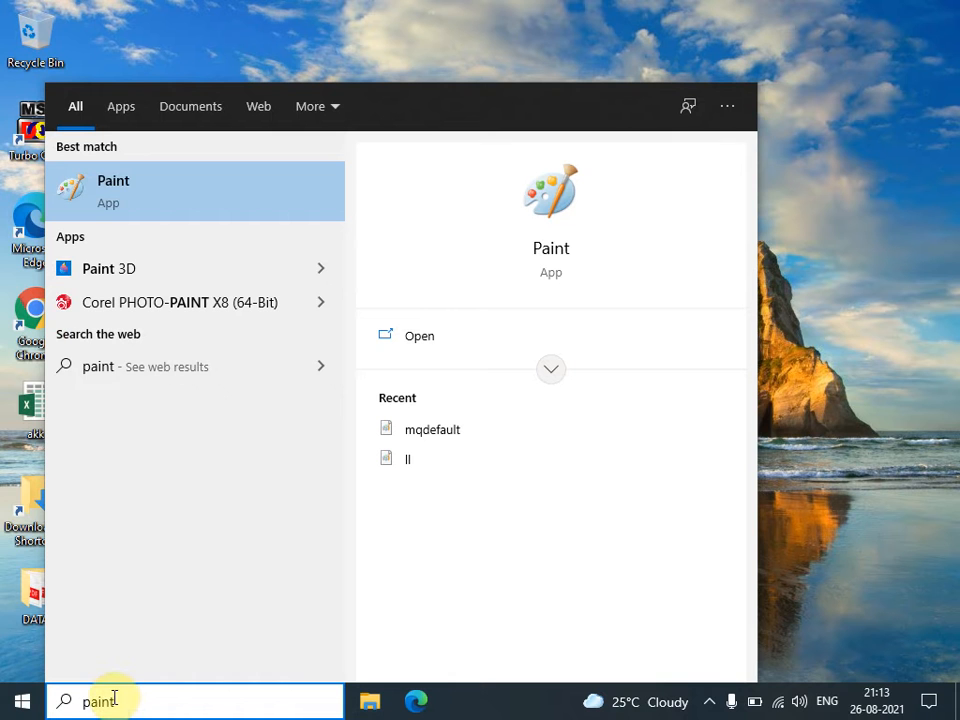
{"action": "left_click", "coordinate": [137, 193]}
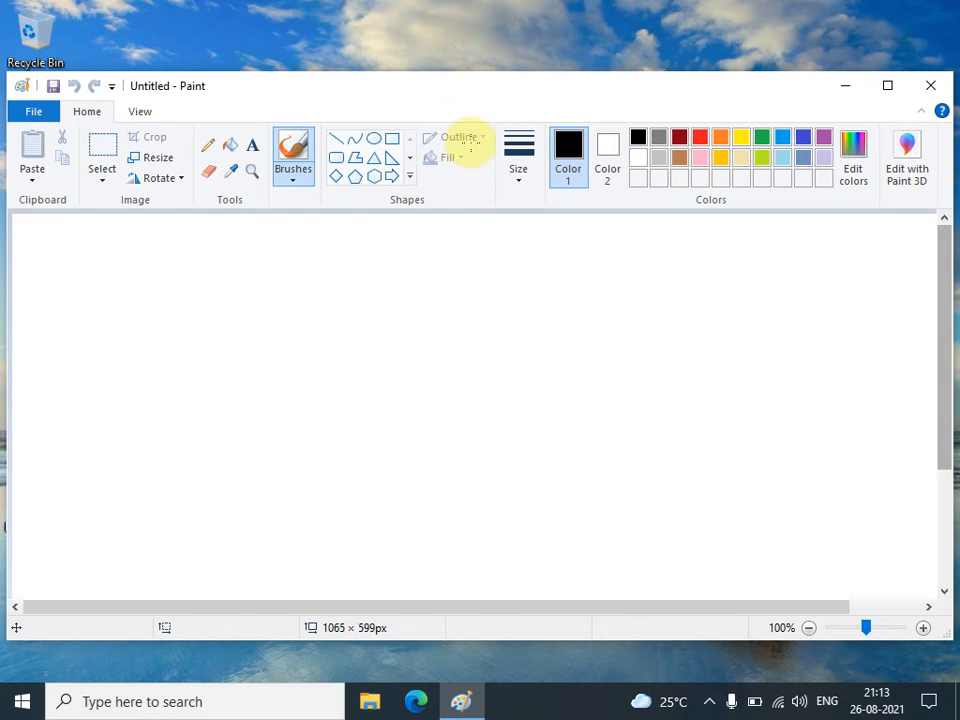
{"action": "left_click", "coordinate": [888, 88]}
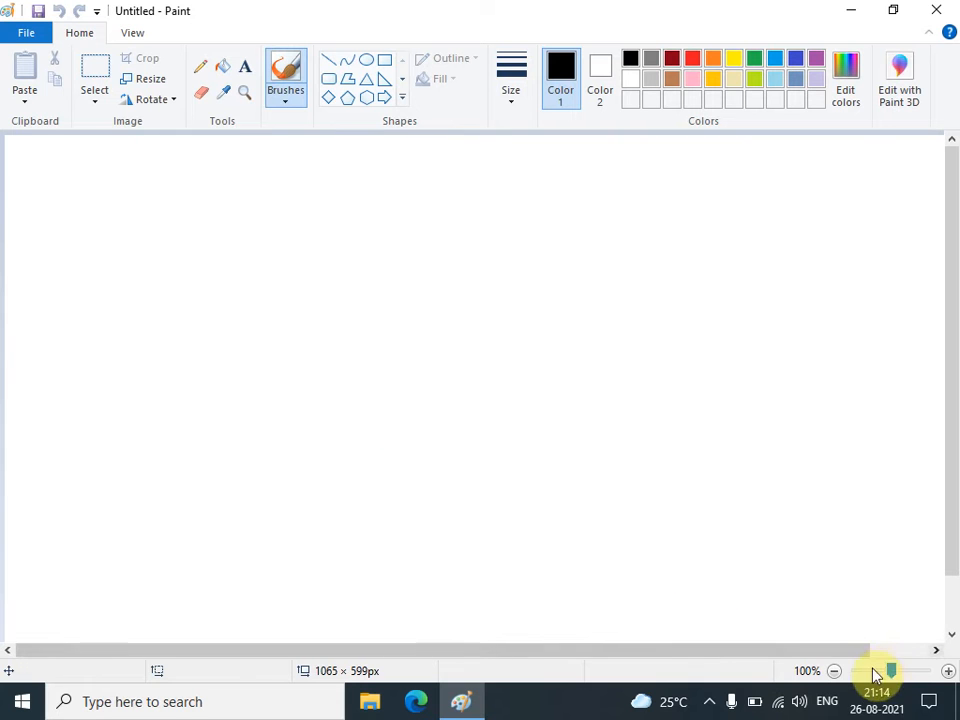
Zoom the blank canvas out to 50% and back to 100%, undoing the stray brush marks
{"action": "left_click", "coordinate": [727, 467]}
{"action": "key", "text": "ctrl+z"}
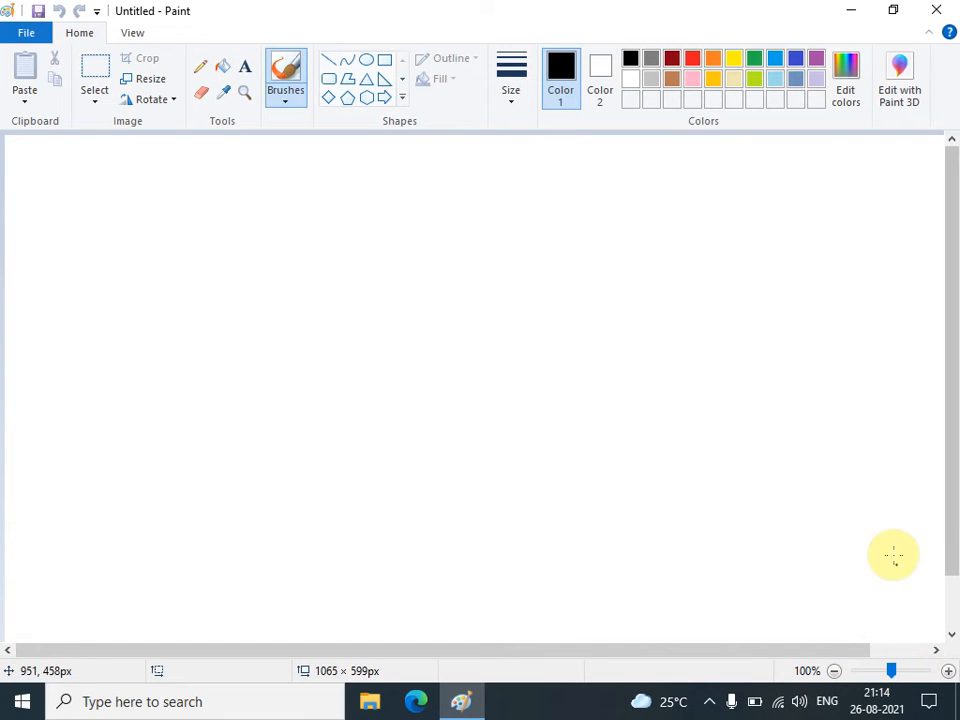
{"action": "left_click", "coordinate": [836, 672]}
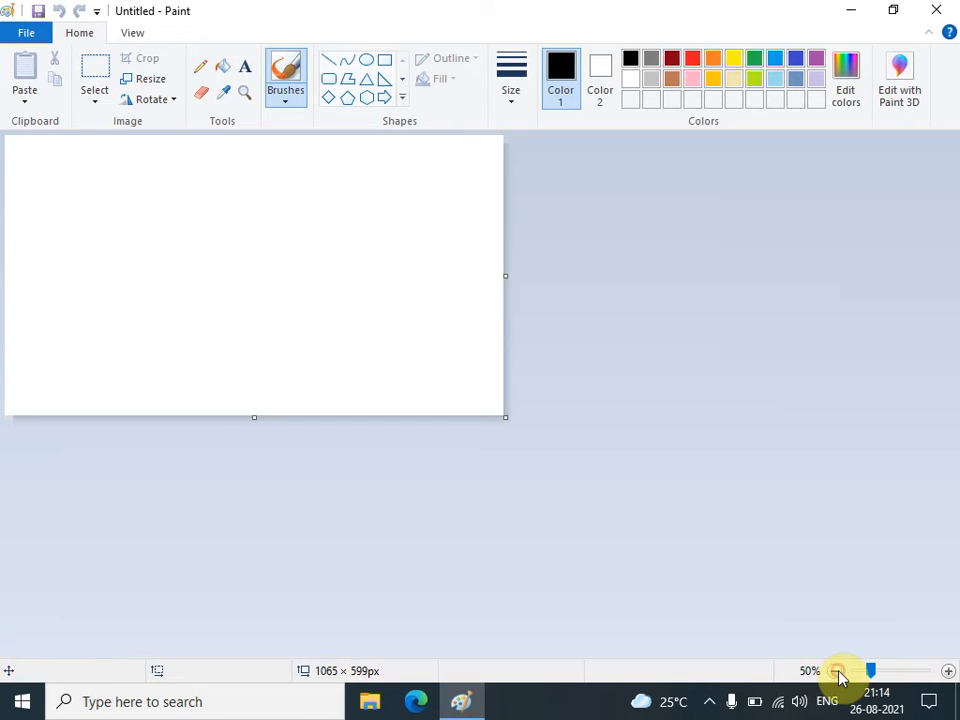
{"action": "left_click_drag", "start_coordinate": [876, 676], "coordinate": [891, 672]}
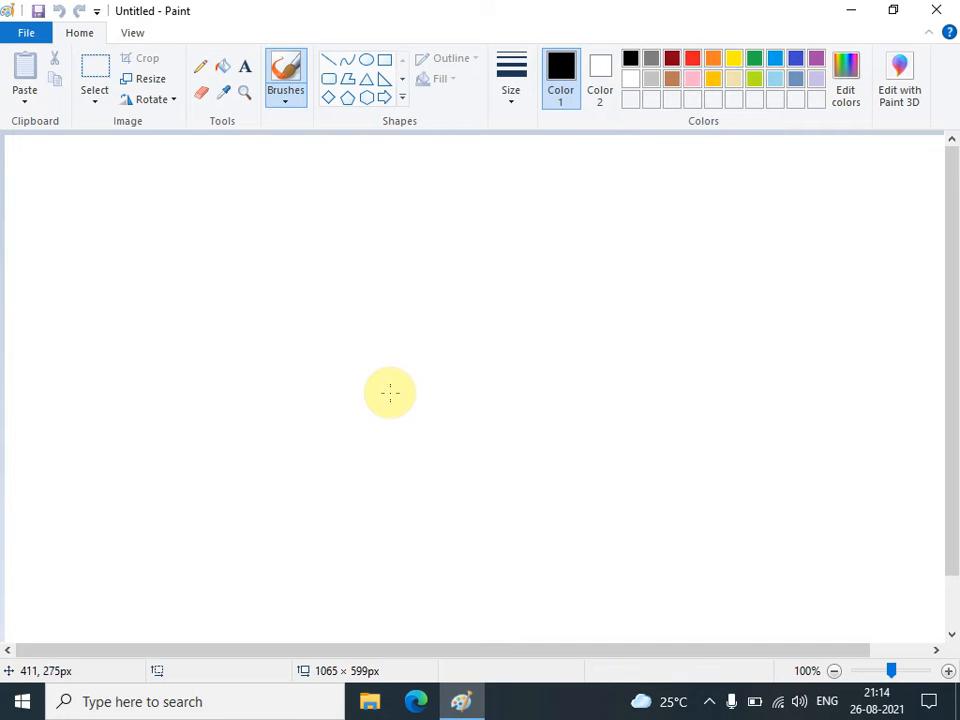
{"action": "left_click", "coordinate": [208, 346]}
{"action": "key", "text": "ctrl+z"}
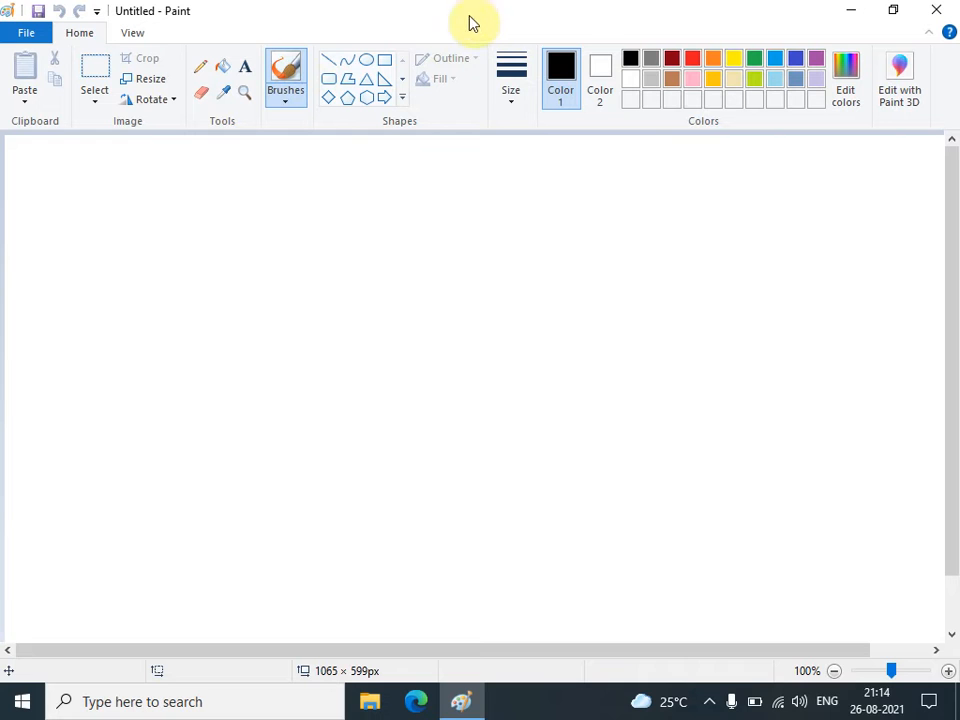
{"action": "left_click", "coordinate": [41, 38]}
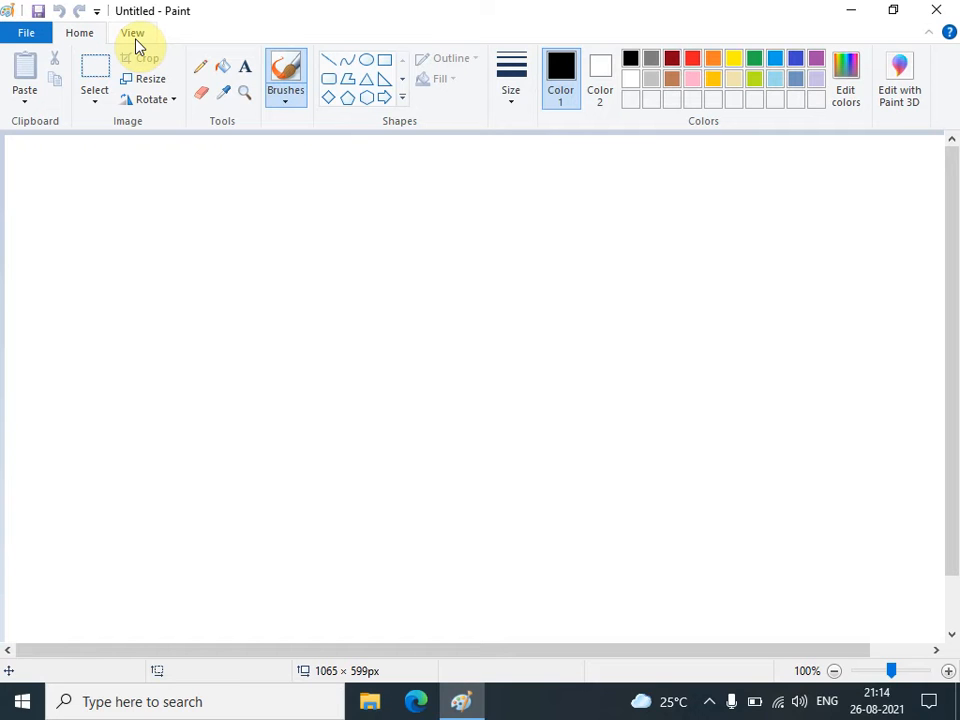
{"action": "left_click", "coordinate": [272, 67]}
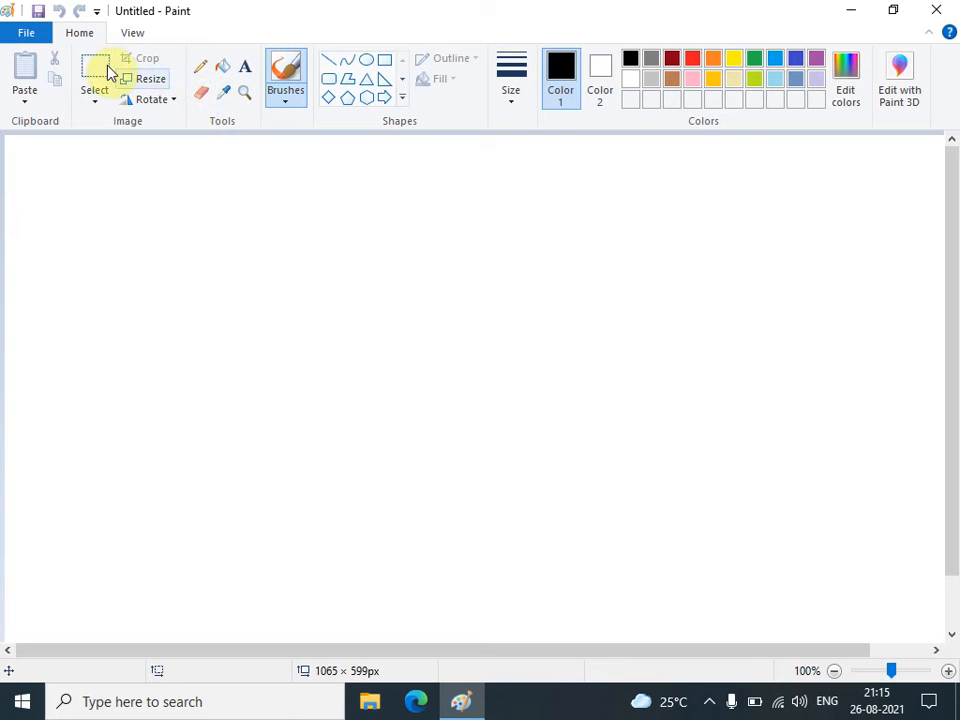
{"action": "left_click", "coordinate": [22, 40]}
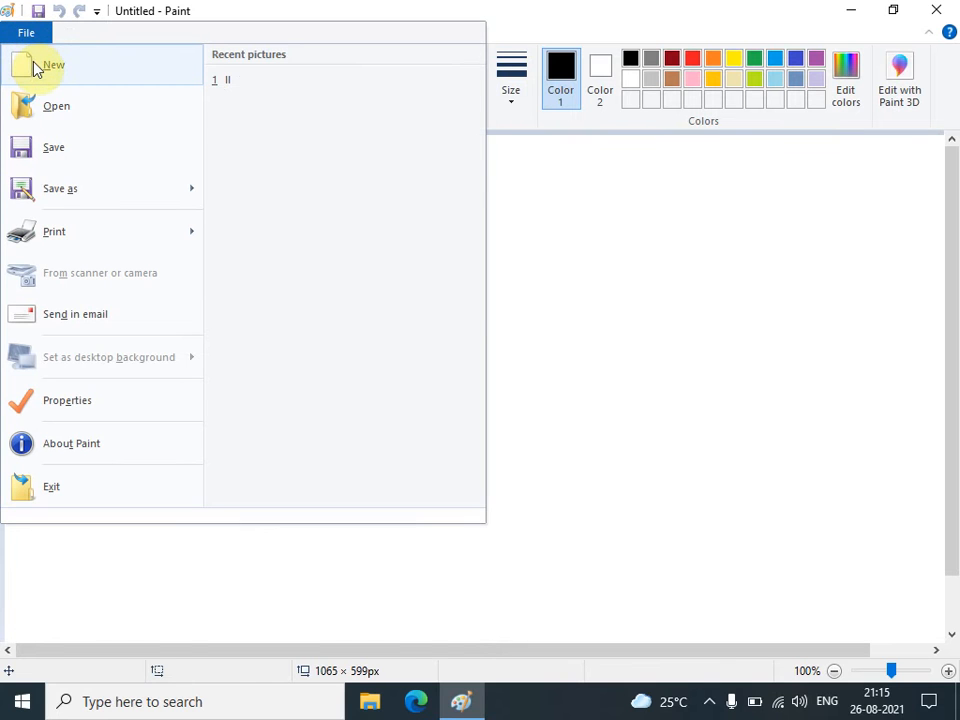
{"action": "left_click", "coordinate": [71, 114]}
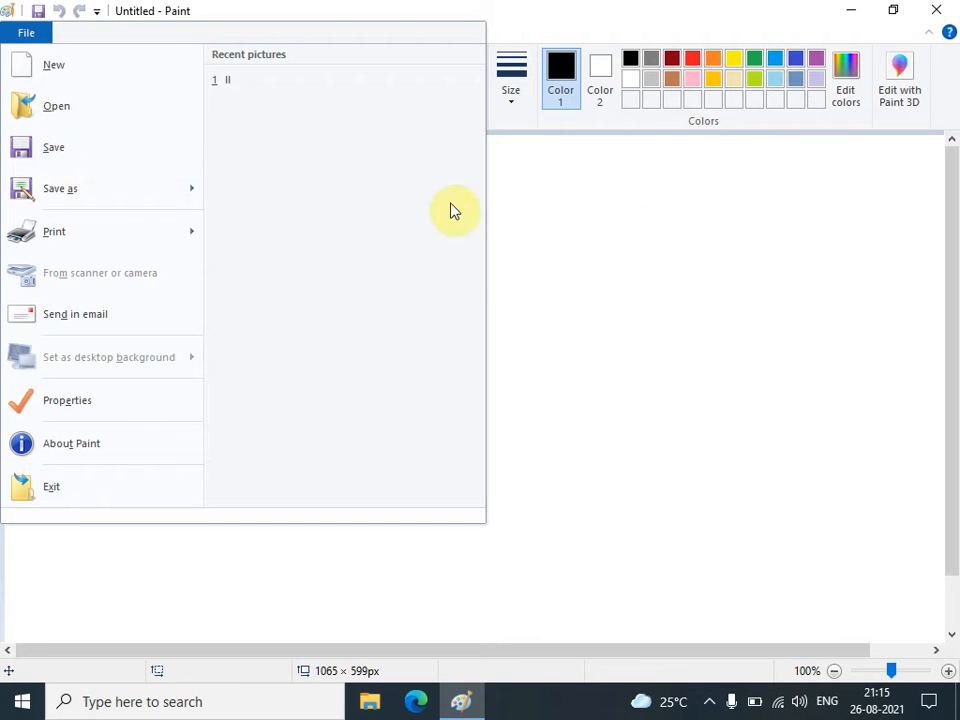
{"action": "left_click", "coordinate": [766, 240]}
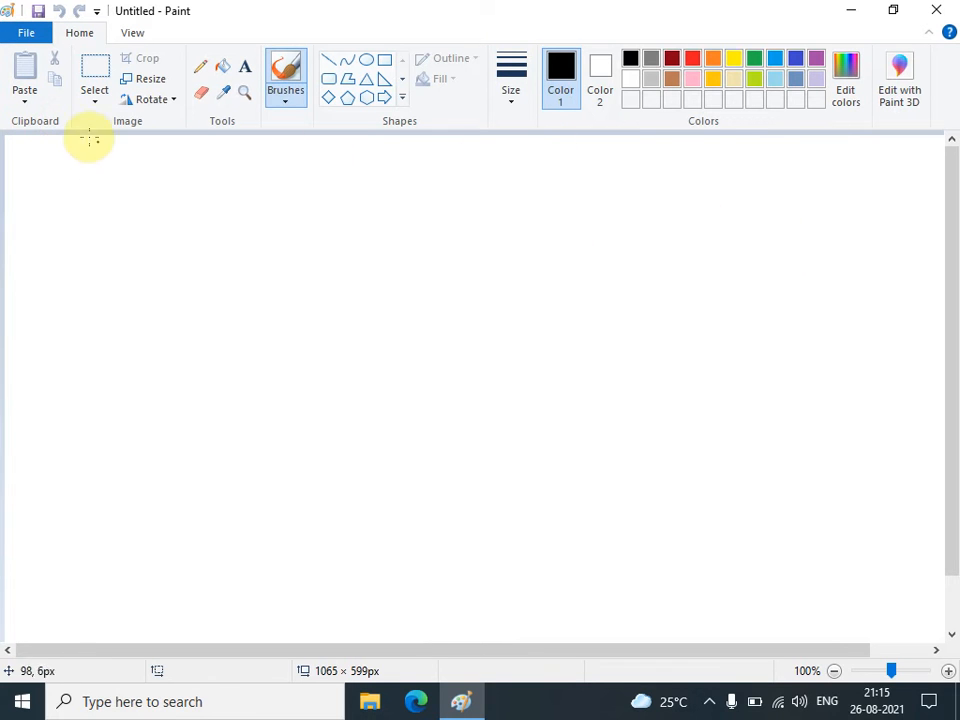
Draw a black wavy line across the upper canvas with the Pencil, and a red wavy line below it
{"action": "left_click", "coordinate": [199, 67]}
{"action": "mouse_move", "coordinate": [188, 190]}
{"action": "left_mouse_down"}
{"action": "mouse_move", "coordinate": [297, 208]}
{"action": "mouse_move", "coordinate": [347, 247]}
{"action": "mouse_move", "coordinate": [431, 242]}
{"action": "mouse_move", "coordinate": [610, 264]}
{"action": "left_mouse_up"}
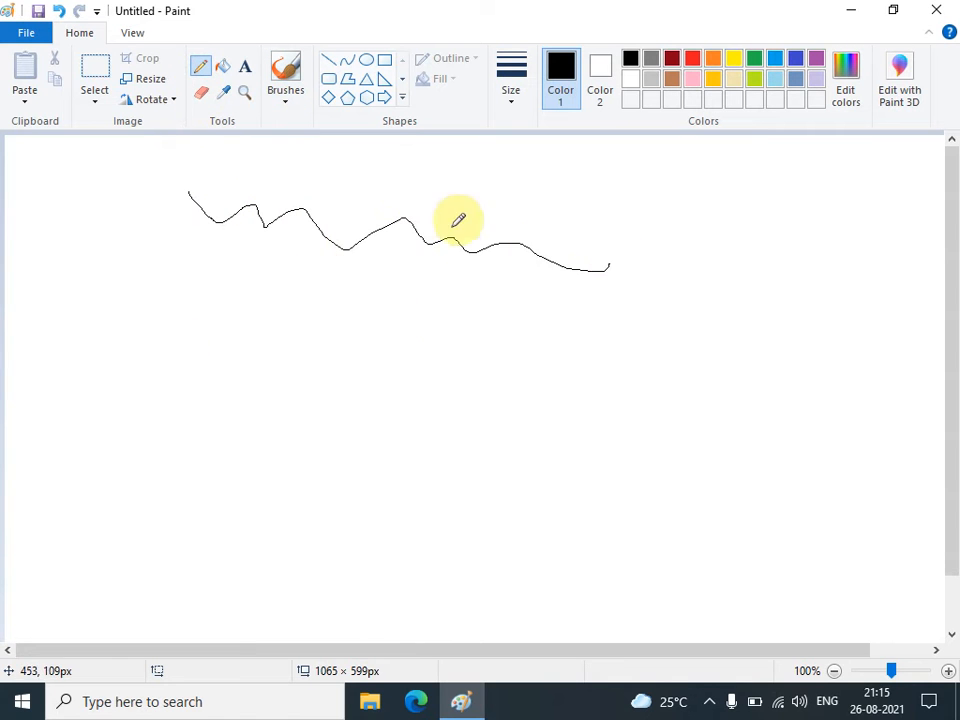
{"action": "left_click", "coordinate": [695, 60]}
{"action": "mouse_move", "coordinate": [200, 240]}
{"action": "left_mouse_down"}
{"action": "mouse_move", "coordinate": [221, 297]}
{"action": "mouse_move", "coordinate": [348, 290]}
{"action": "mouse_move", "coordinate": [403, 321]}
{"action": "mouse_move", "coordinate": [563, 292]}
{"action": "left_mouse_up"}
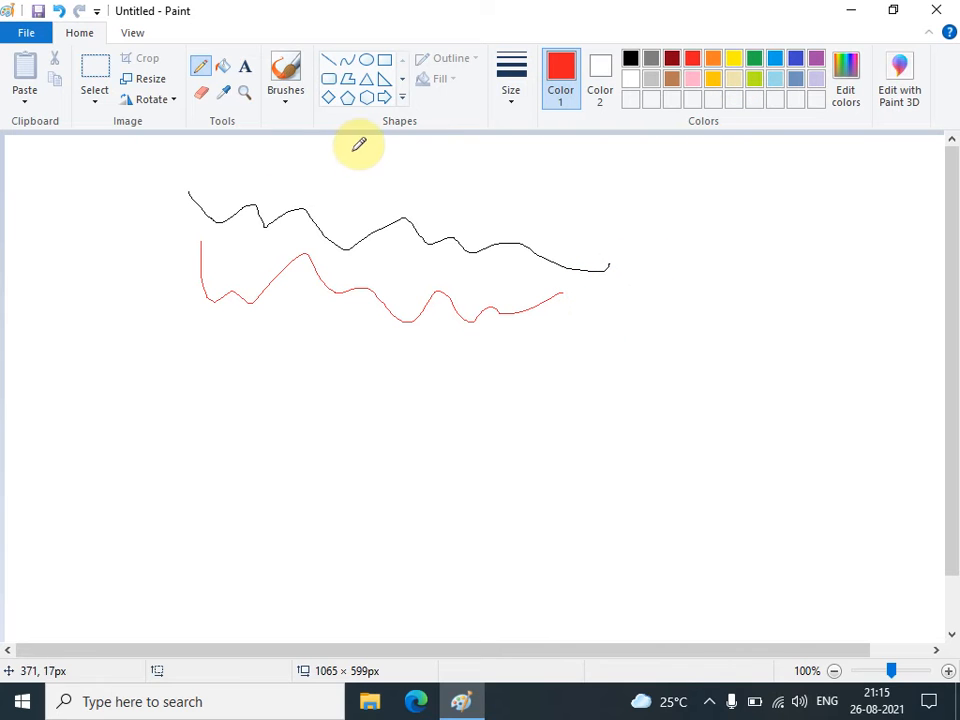
Erase sections of the black wavy line with the Eraser, raising it to the thickest preset size
{"action": "left_click", "coordinate": [201, 91]}
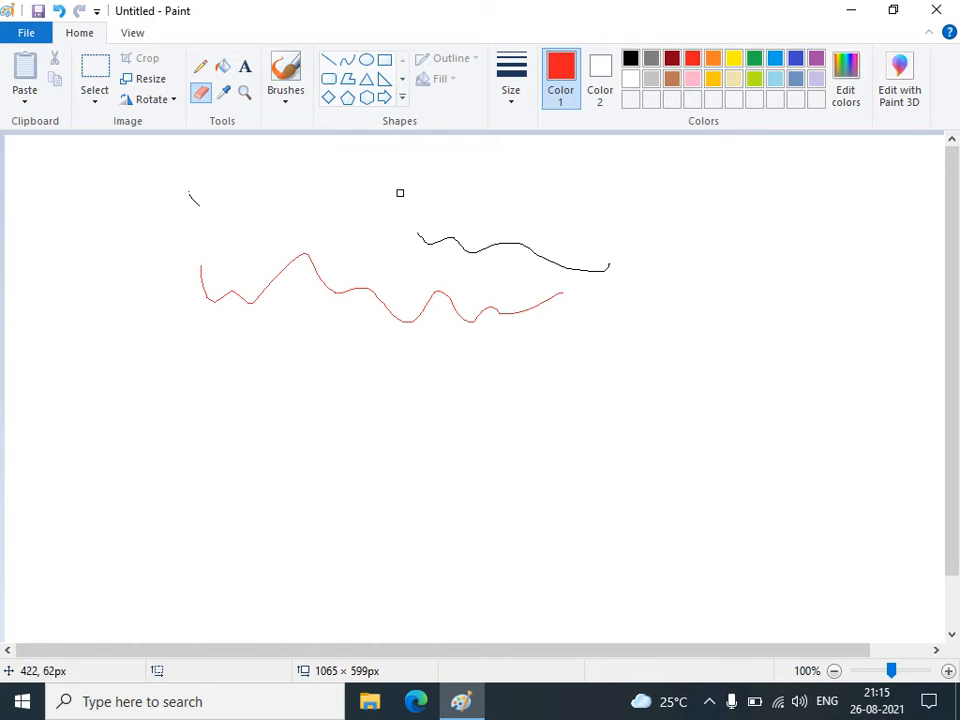
{"action": "left_click", "coordinate": [505, 102]}
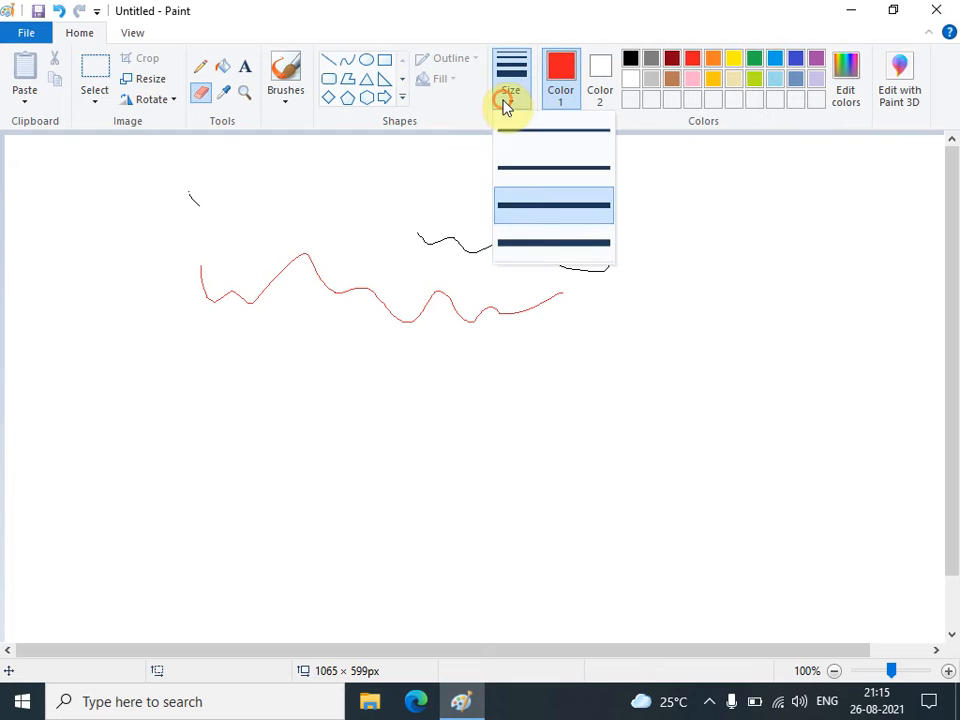
{"action": "left_click", "coordinate": [545, 250]}
{"action": "left_click_drag", "start_coordinate": [452, 244], "coordinate": [422, 238]}
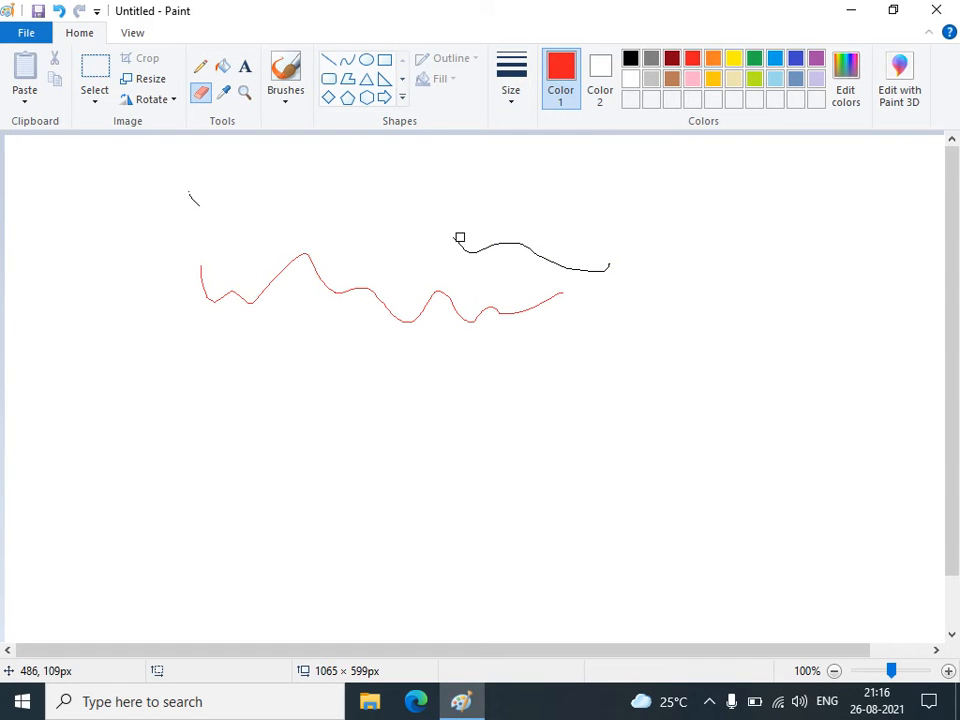
{"action": "left_click_drag", "start_coordinate": [469, 247], "coordinate": [501, 207]}
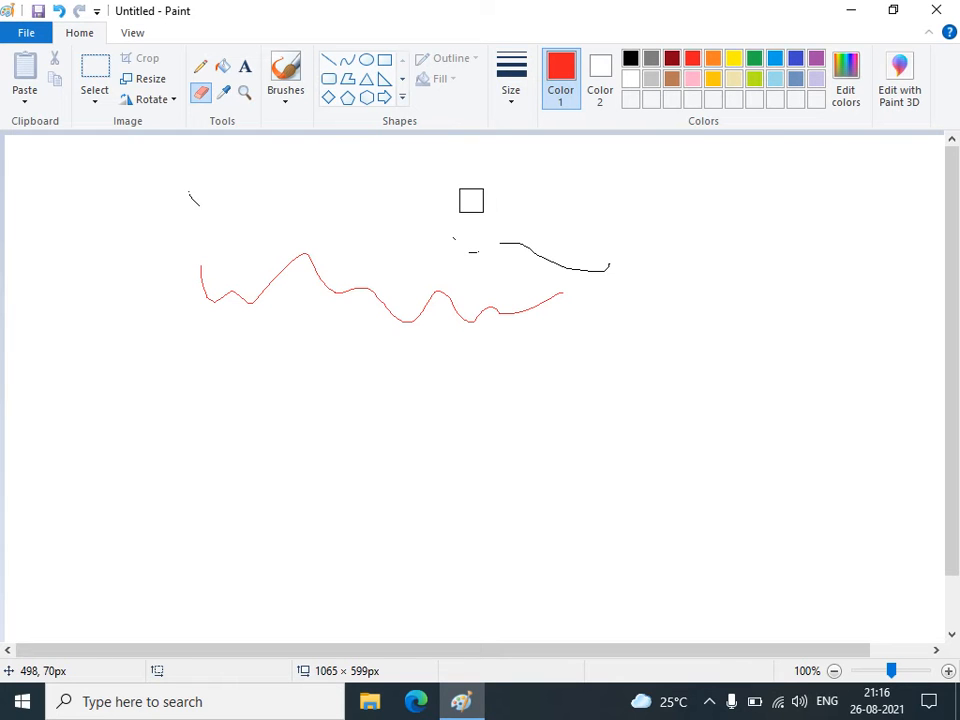
Enlarge the eraser beyond the preset sizes and erase the remaining parts of the black and red lines
{"action": "key", "text": "ctrl+plus"}
{"action": "key", "text": "ctrl+plus"}
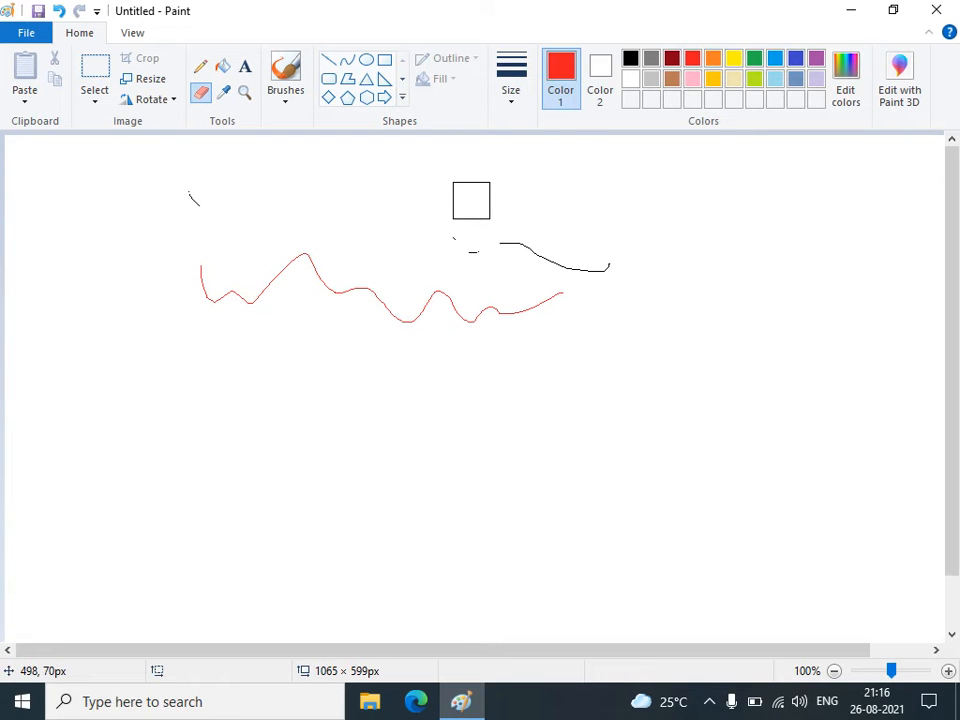
{"action": "key", "text": "ctrl+plus"}
{"action": "mouse_move", "coordinate": [471, 200]}
{"action": "left_mouse_down"}
{"action": "mouse_move", "coordinate": [469, 417]}
{"action": "mouse_move", "coordinate": [461, 251]}
{"action": "mouse_move", "coordinate": [426, 345]}
{"action": "mouse_move", "coordinate": [663, 205]}
{"action": "mouse_move", "coordinate": [499, 314]}
{"action": "mouse_move", "coordinate": [524, 355]}
{"action": "mouse_move", "coordinate": [248, 391]}
{"action": "mouse_move", "coordinate": [661, 230]}
{"action": "mouse_move", "coordinate": [405, 252]}
{"action": "mouse_move", "coordinate": [290, 284]}
{"action": "mouse_move", "coordinate": [247, 174]}
{"action": "mouse_move", "coordinate": [199, 112]}
{"action": "left_mouse_up"}
{"action": "left_click_drag", "start_coordinate": [150, 285], "coordinate": [376, 313]}
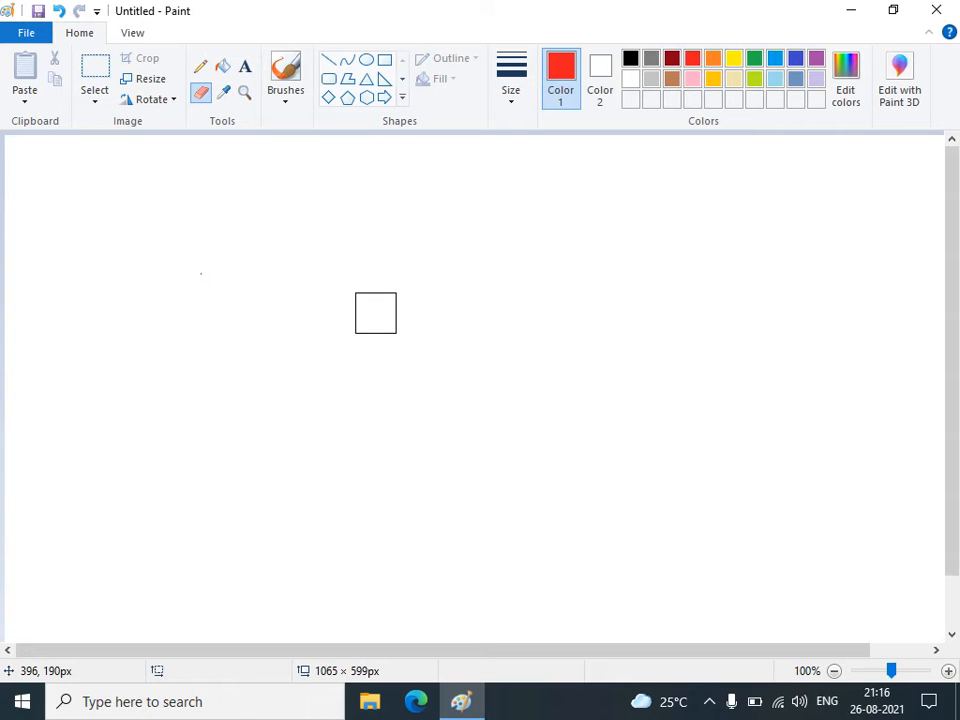
Reduce the eraser size step by step until it is small again
{"action": "key", "text": "ctrl+minus"}
{"action": "key", "text": "ctrl+minus"}
{"action": "key", "text": "ctrl+minus"}
{"action": "key", "text": "ctrl+minus"}
{"action": "key", "text": "ctrl+minus"}
{"action": "key", "text": "ctrl+minus"}
{"action": "key", "text": "ctrl+minus"}
{"action": "key", "text": "ctrl+minus"}
{"action": "key", "text": "ctrl+minus"}
{"action": "key", "text": "ctrl+minus"}
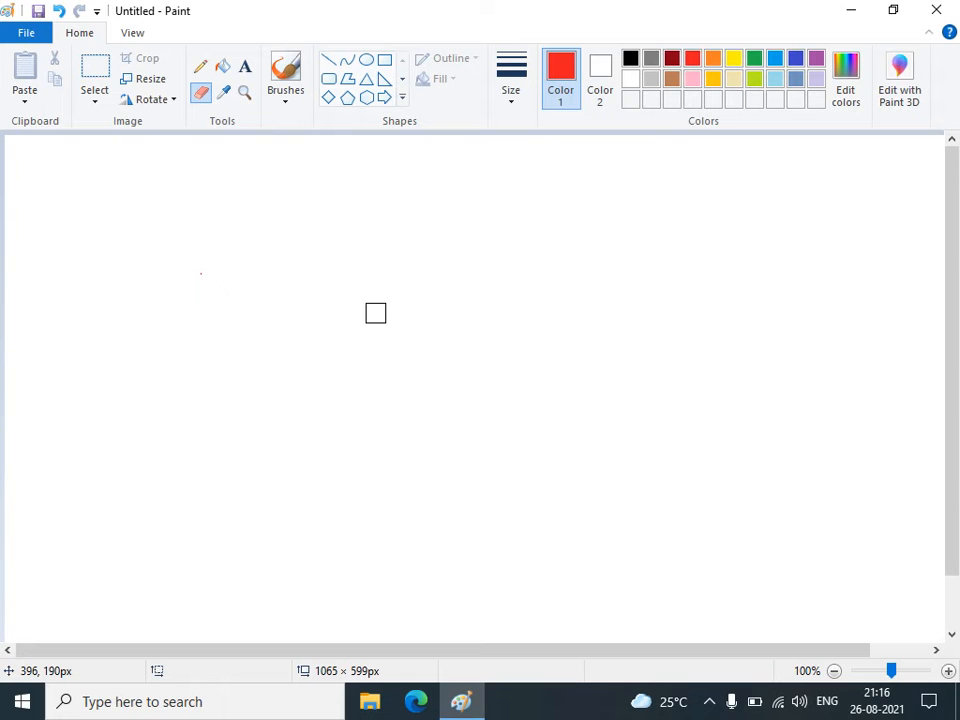
{"action": "key", "text": "ctrl+minus"}
{"action": "key", "text": "ctrl+minus"}
{"action": "key", "text": "ctrl+minus"}
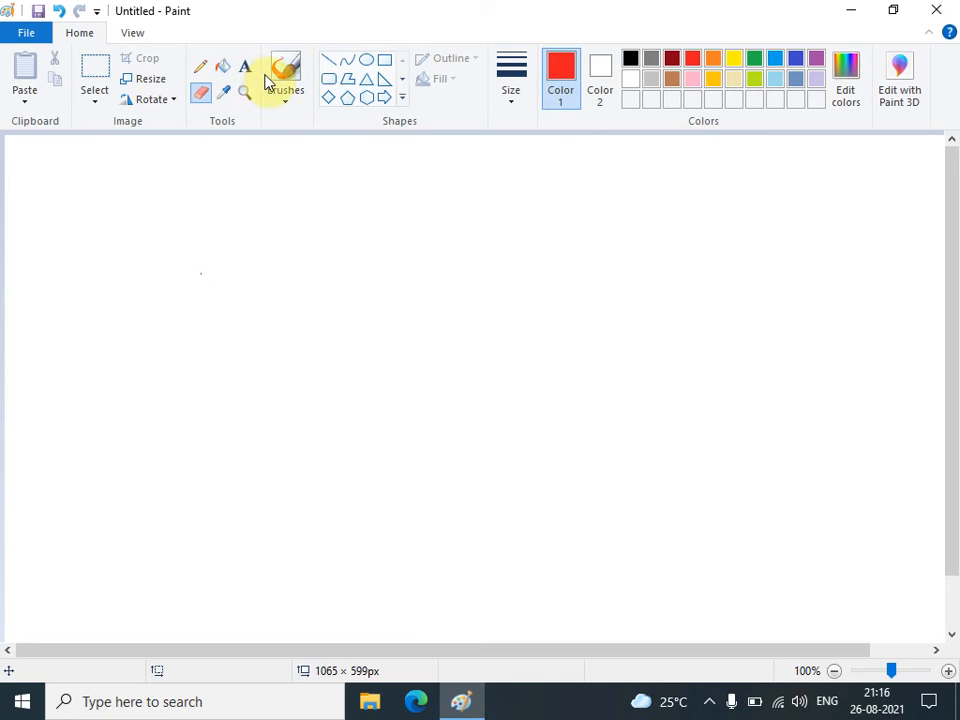
Draw a red rounded rectangle of about 465 × 269 px in the middle of the canvas and deselect it
{"action": "left_click", "coordinate": [345, 79]}
{"action": "left_click", "coordinate": [328, 79]}
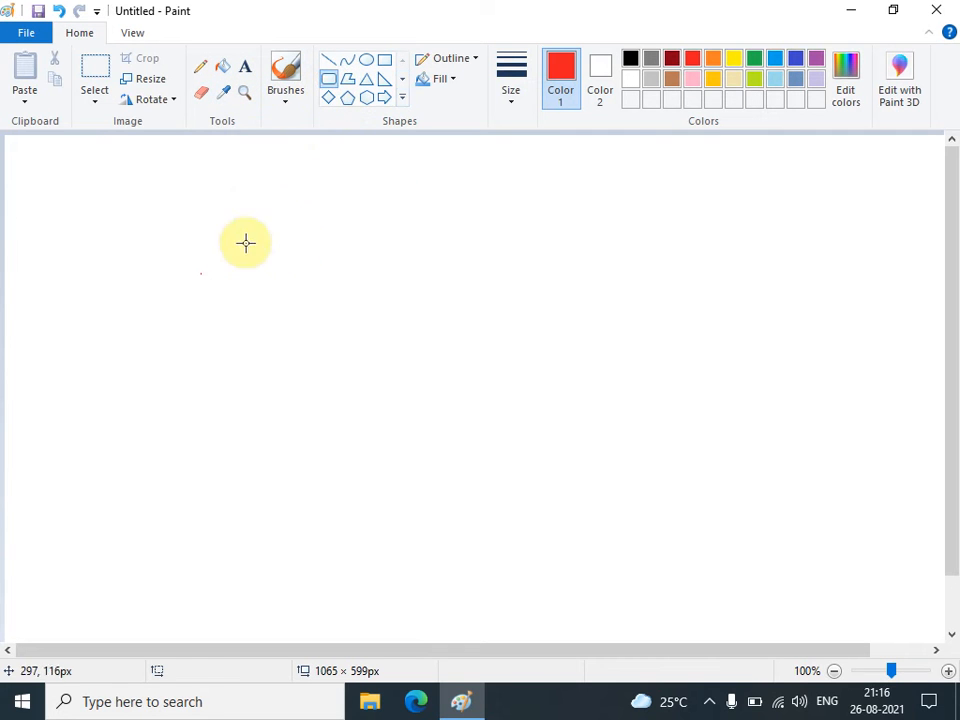
{"action": "left_click_drag", "start_coordinate": [218, 207], "coordinate": [652, 457]}
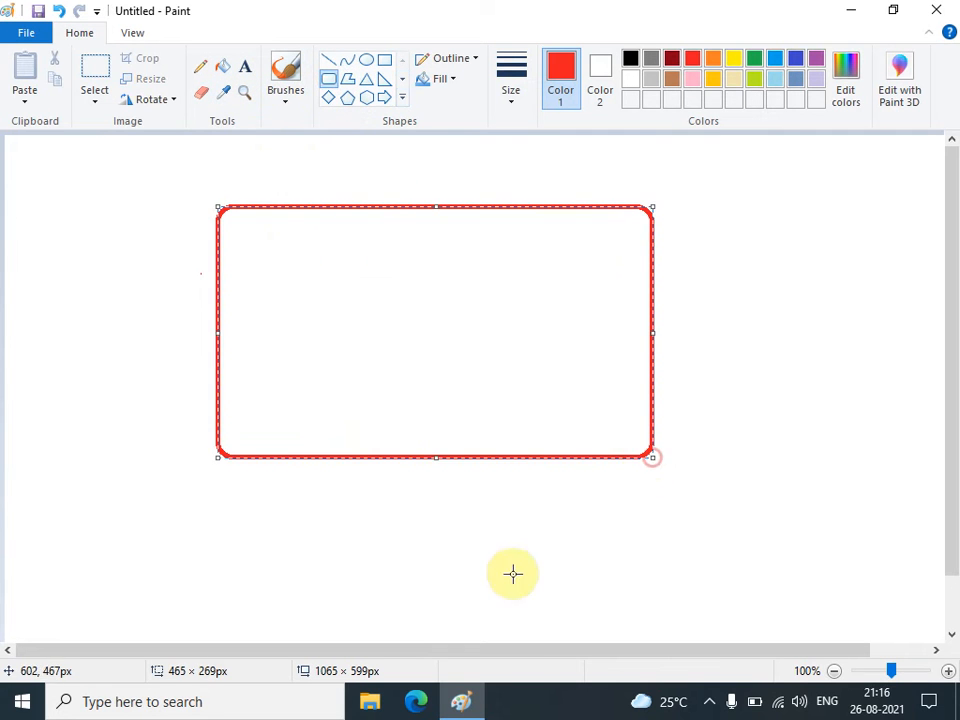
{"action": "left_click", "coordinate": [133, 289]}
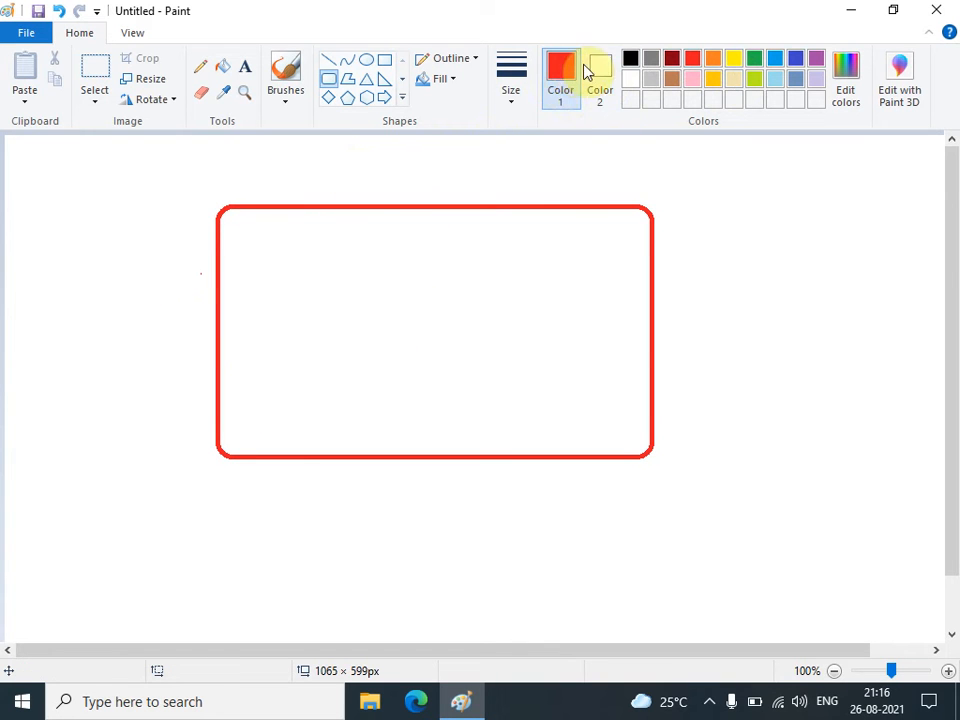
Fill the inside of the red rounded rectangle with yellow using the Fill with color tool
{"action": "left_click", "coordinate": [736, 60]}
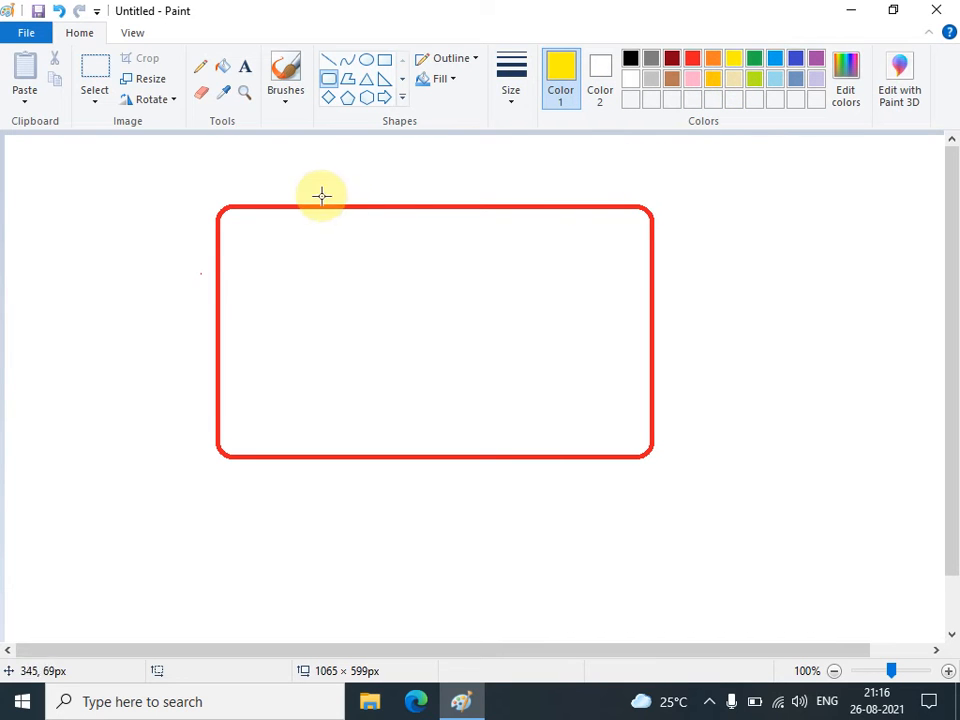
{"action": "left_click", "coordinate": [222, 66]}
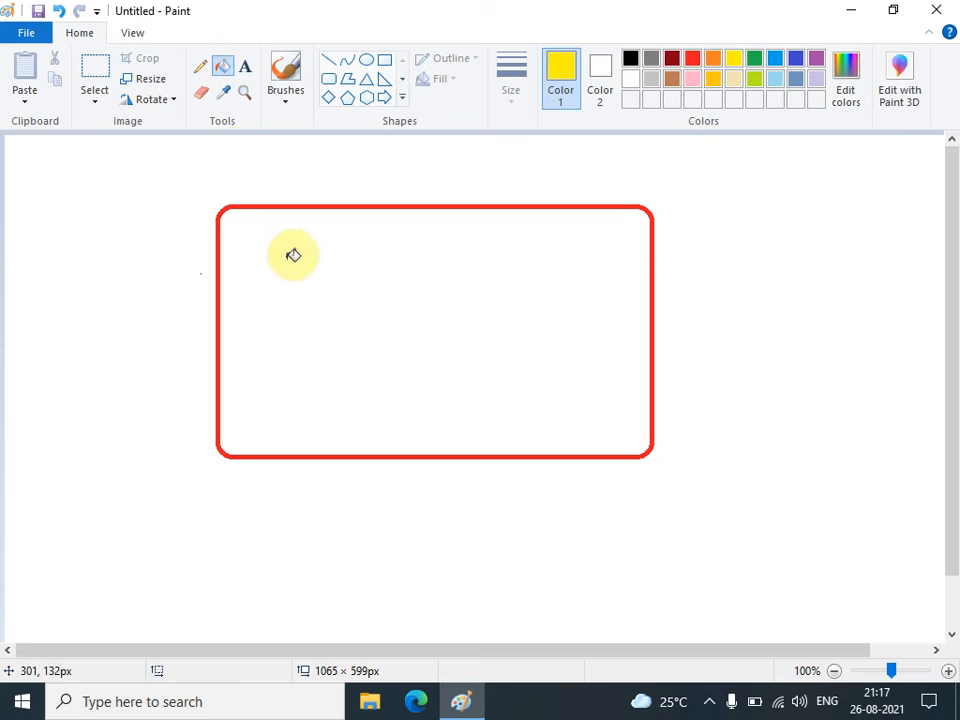
{"action": "left_click", "coordinate": [293, 255]}
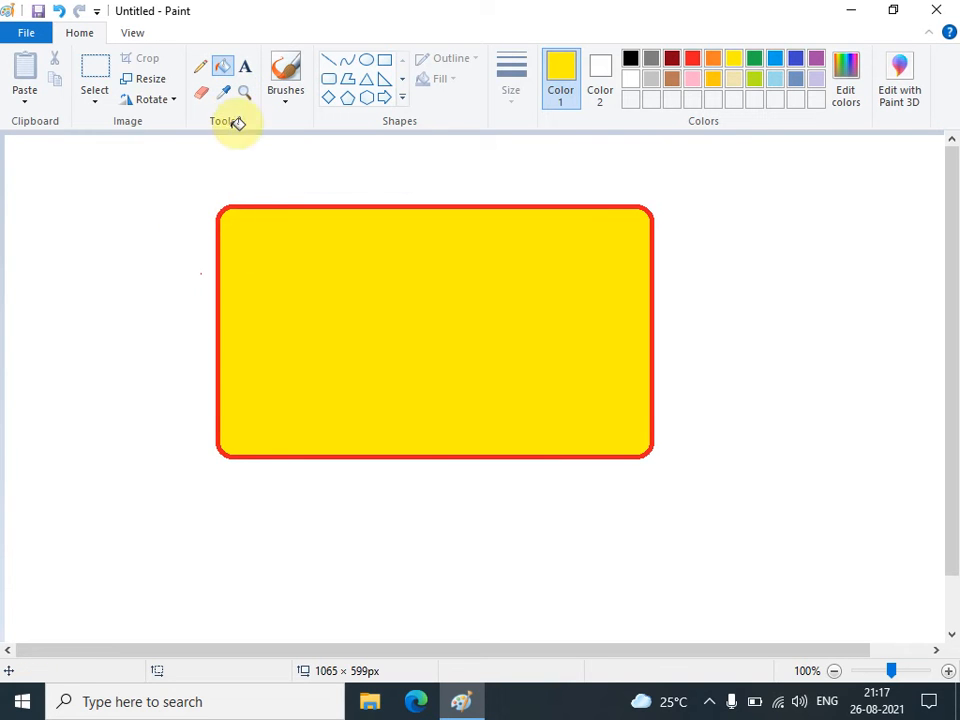
Add the yellow text "Junction" above the rectangle and try to move it down onto the yellow area
{"action": "left_click", "coordinate": [245, 68]}
{"action": "left_click", "coordinate": [191, 180]}
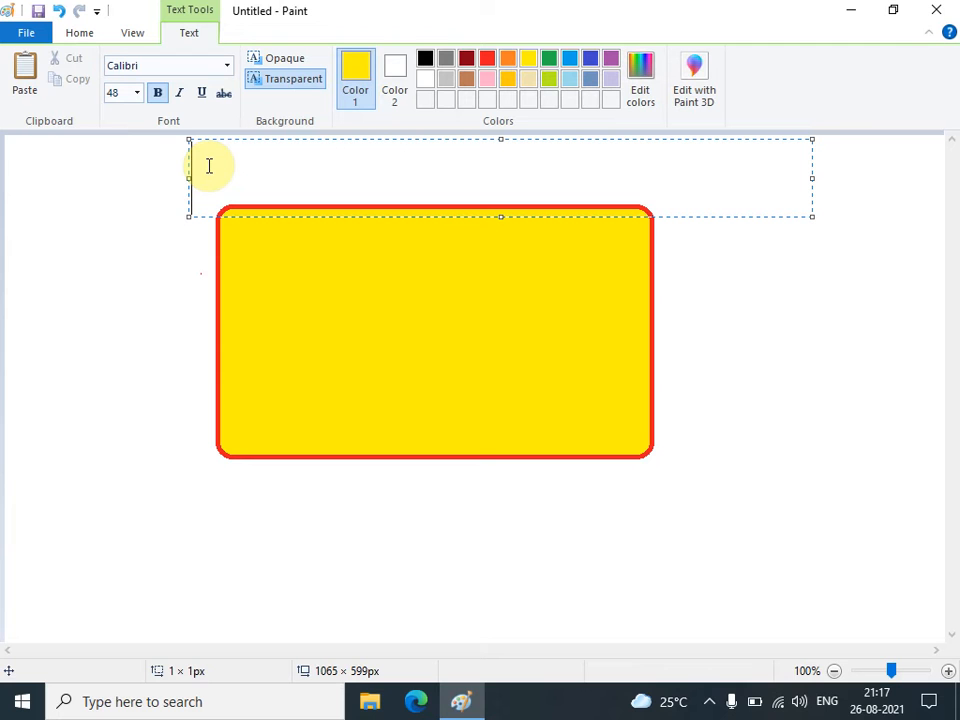
{"action": "type", "text": "Junction"}
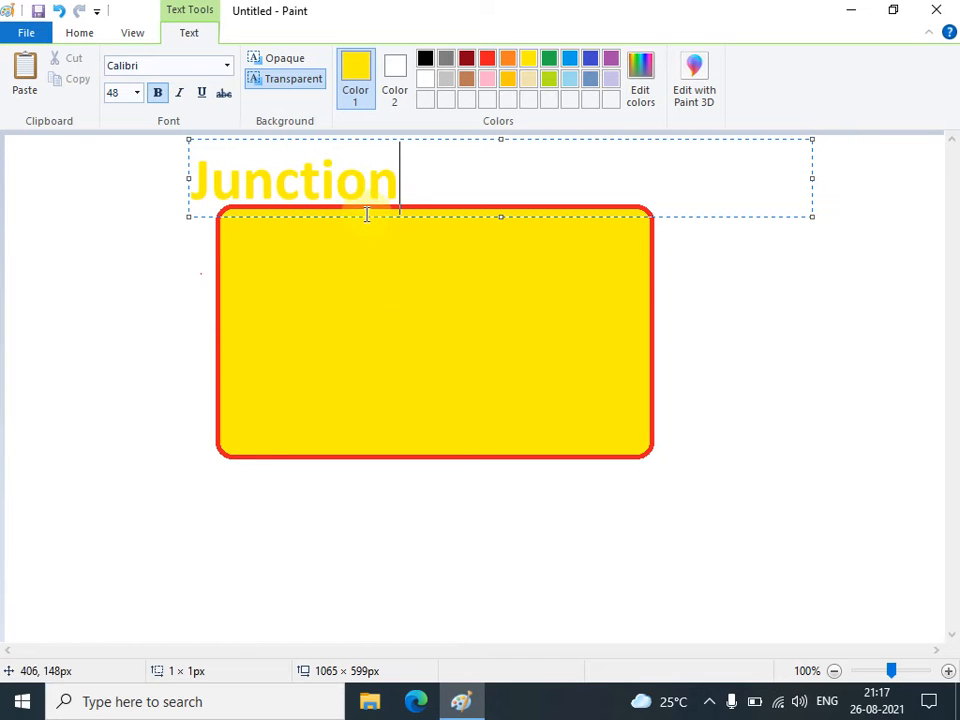
{"action": "left_click", "coordinate": [338, 139]}
{"action": "left_click_drag", "start_coordinate": [338, 176], "coordinate": [330, 316]}
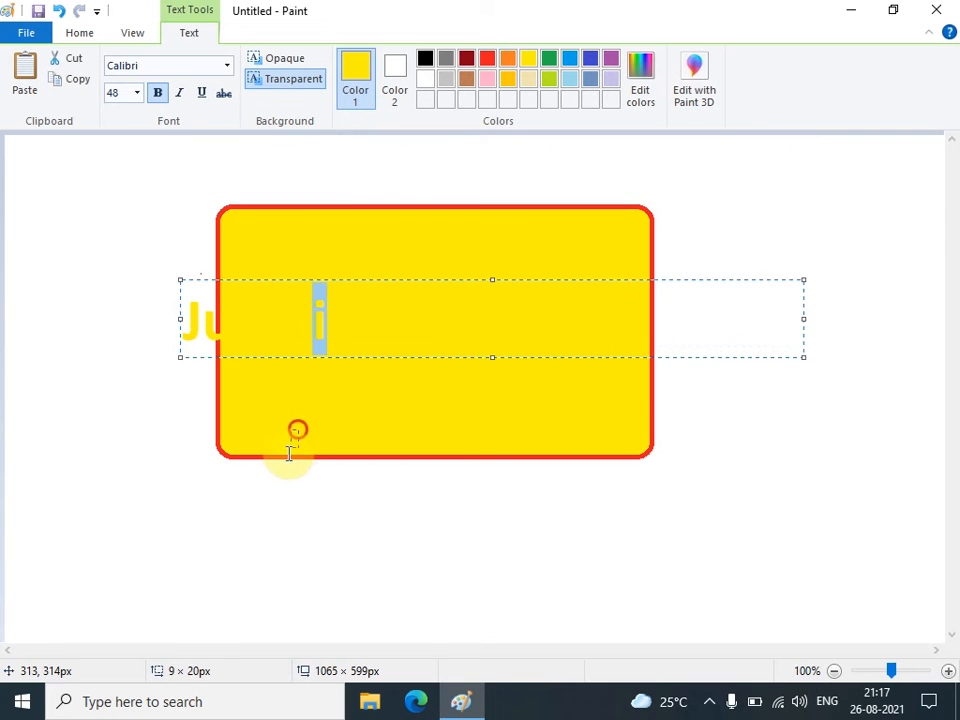
{"action": "left_click", "coordinate": [298, 428]}
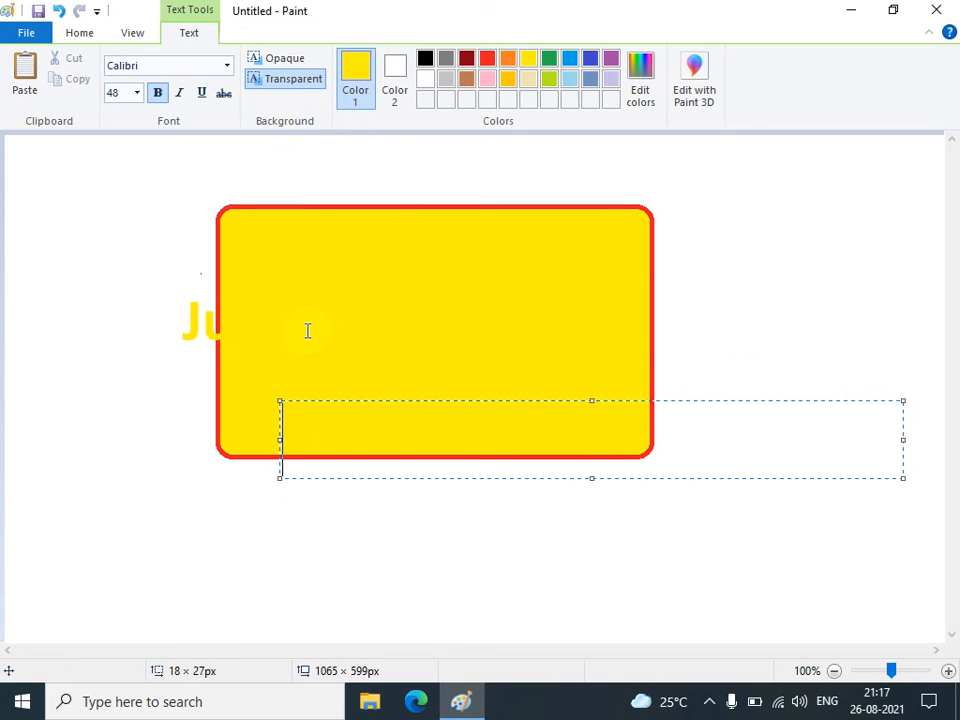
{"action": "left_click", "coordinate": [251, 337]}
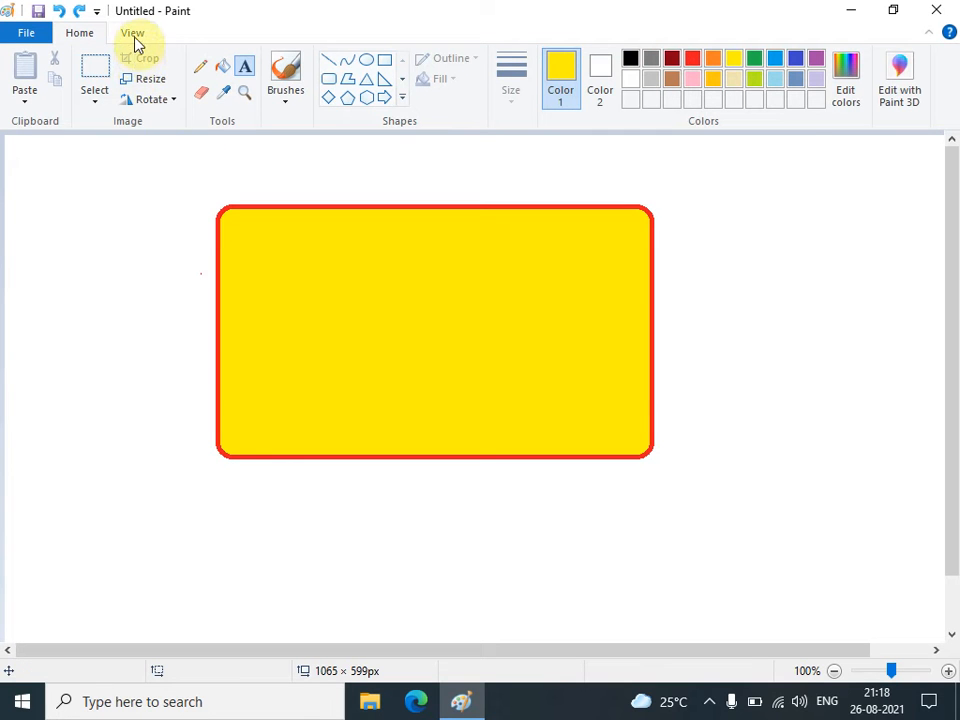
Add the text "junction" above the rectangle and move its text box to the empty area below the rectangle
{"action": "left_click", "coordinate": [191, 176]}
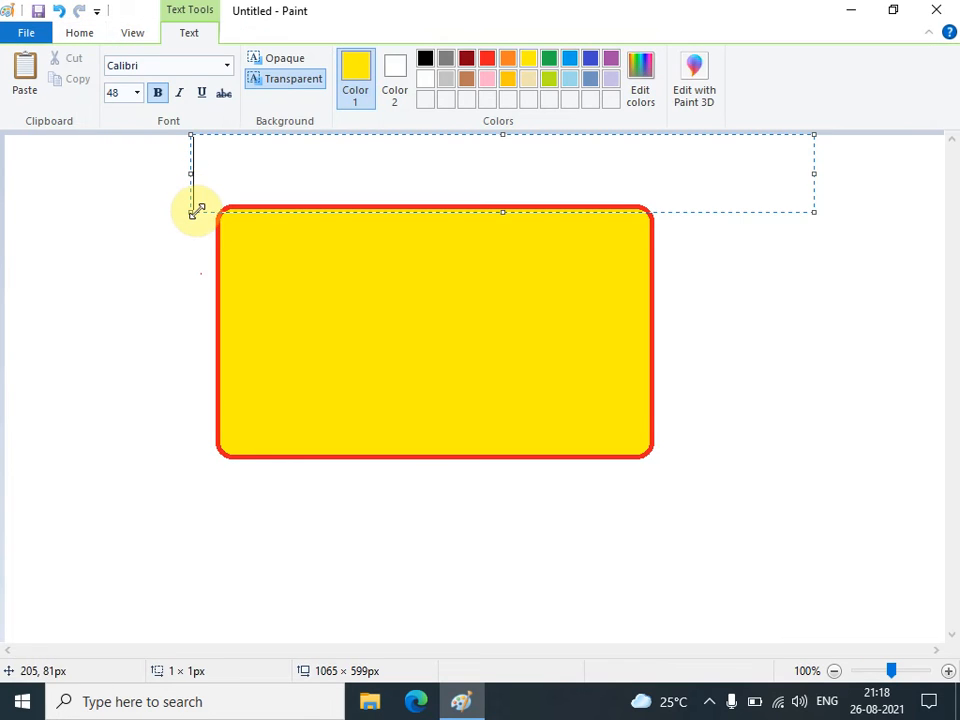
{"action": "type", "text": "junction"}
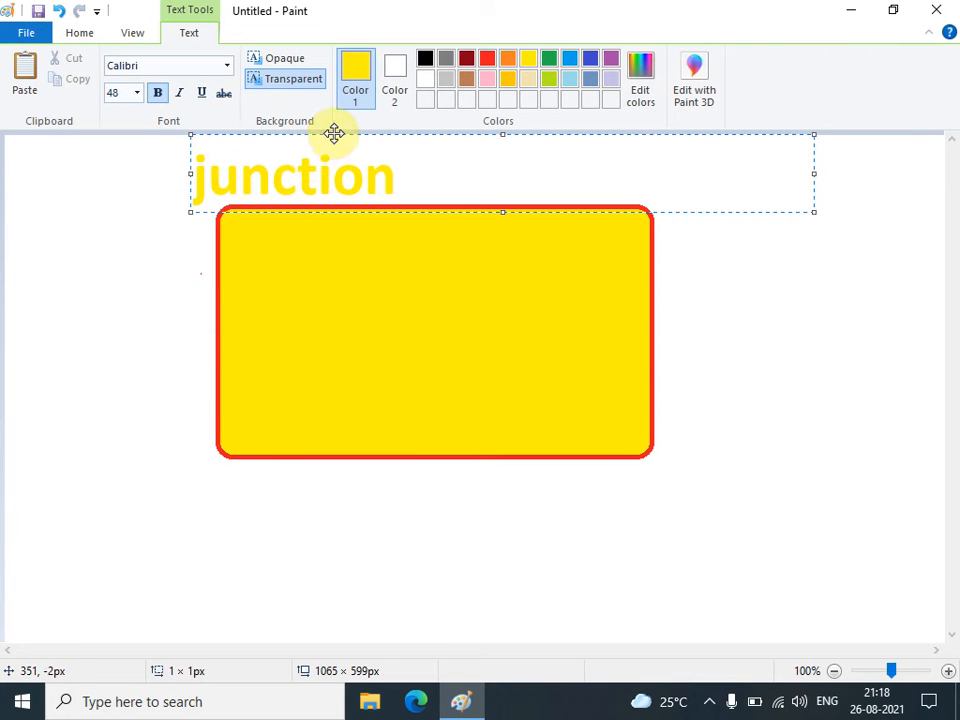
{"action": "left_click_drag", "start_coordinate": [334, 133], "coordinate": [296, 499]}
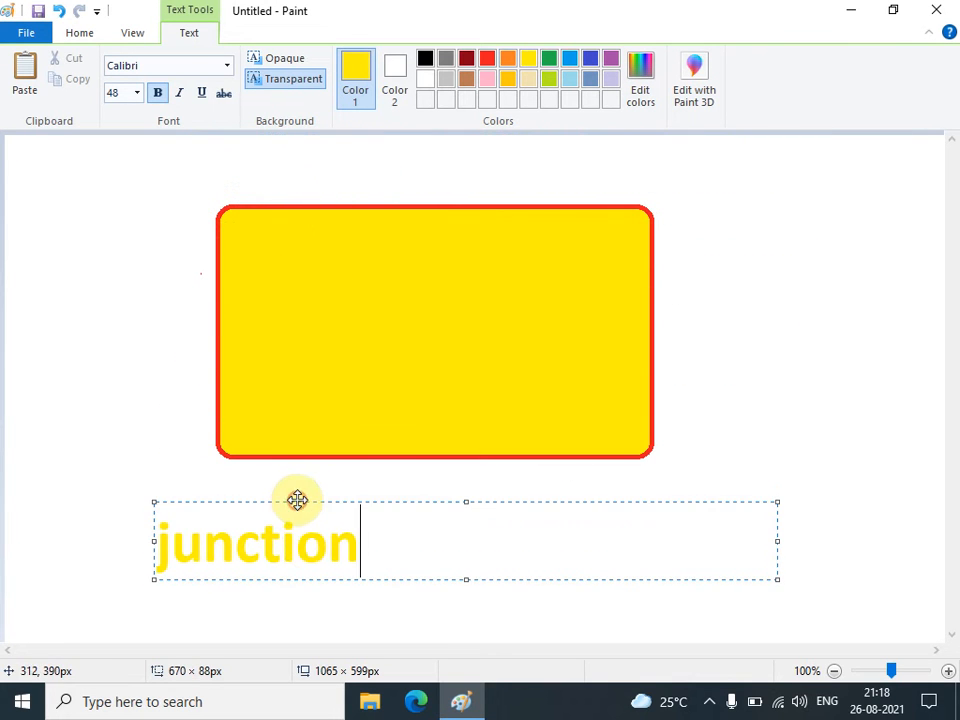
Select the whole word "junction" and try several text colors on it, including dark red and orange, ending with indigo
{"action": "left_click_drag", "start_coordinate": [362, 542], "coordinate": [111, 557]}
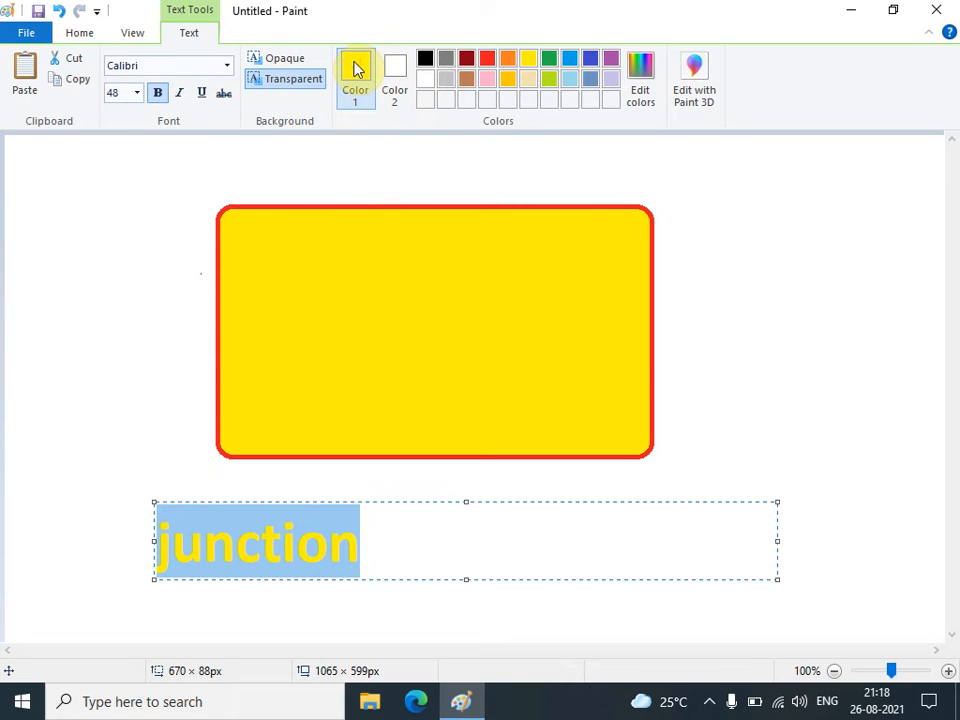
{"action": "left_click", "coordinate": [466, 58]}
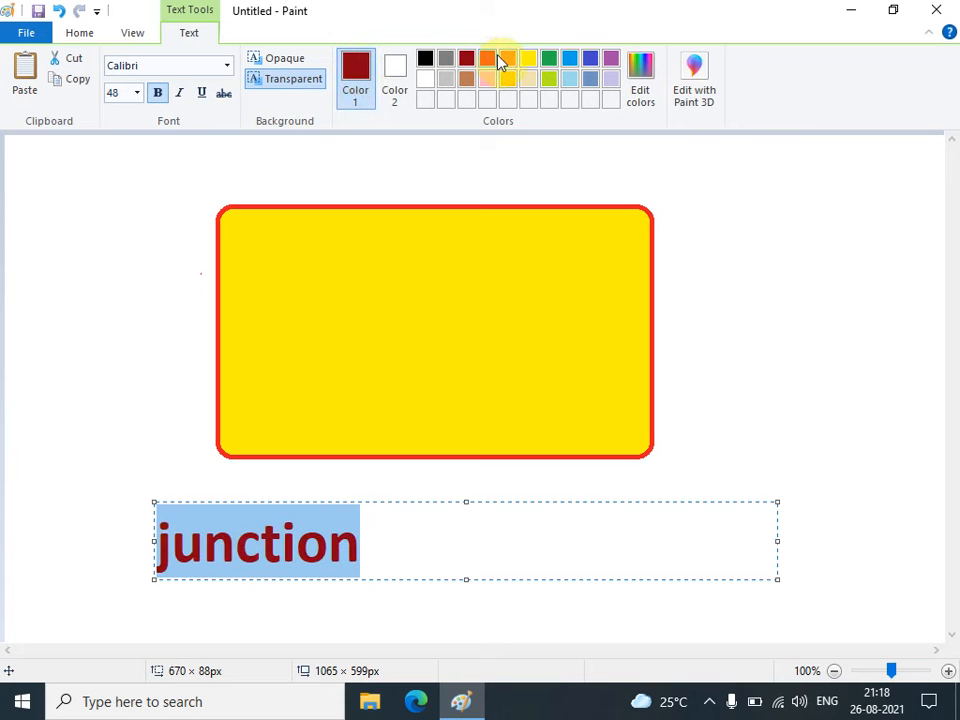
{"action": "left_click", "coordinate": [488, 58]}
{"action": "left_click", "coordinate": [507, 58]}
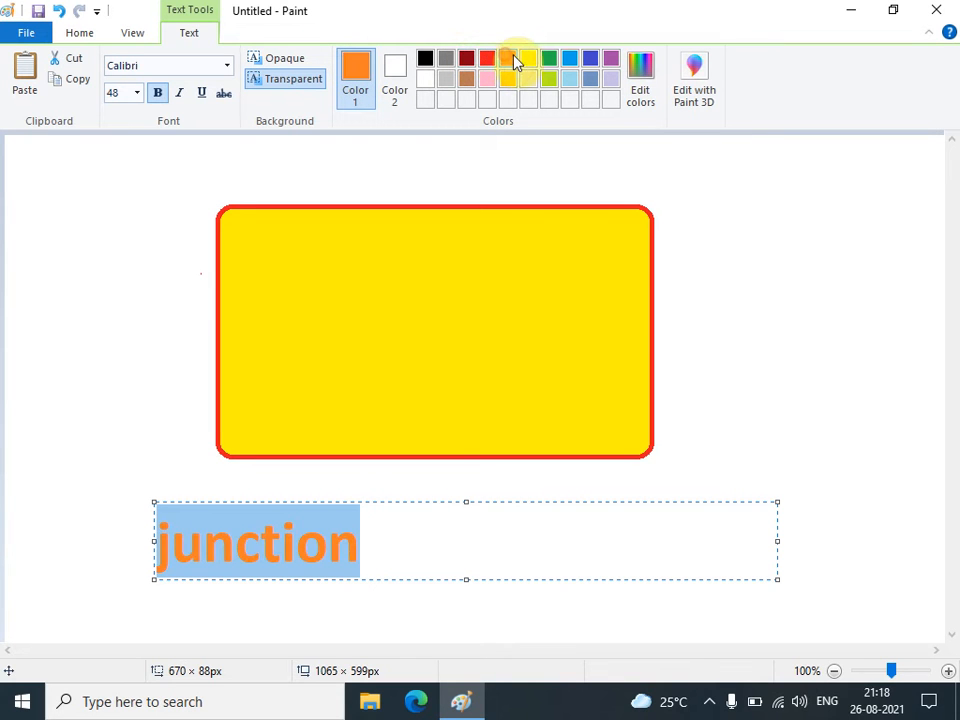
{"action": "left_click", "coordinate": [569, 58]}
{"action": "left_click", "coordinate": [590, 58]}
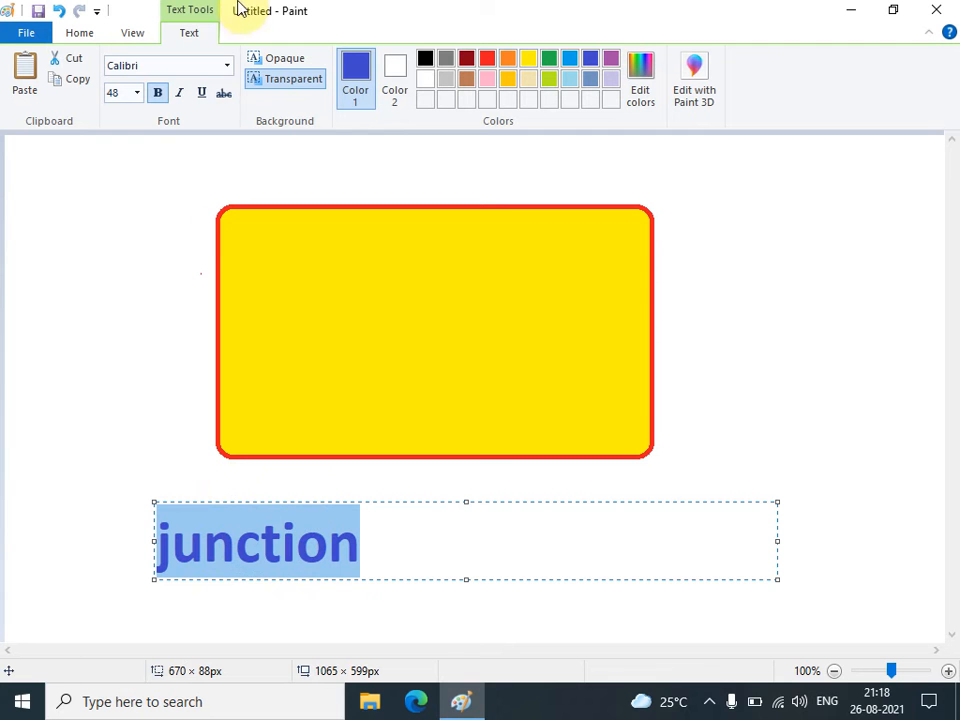
Change the font of the selected "junction" text to Cooper Std Black
{"action": "left_click", "coordinate": [225, 70]}
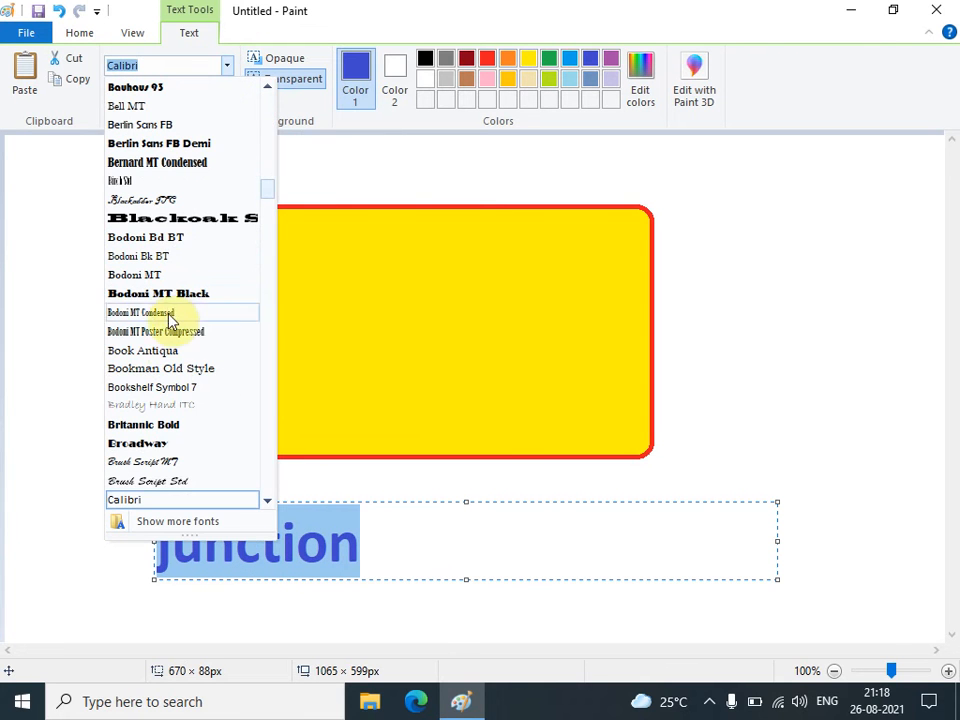
{"action": "scroll", "coordinate": [172, 410], "scroll_direction": "down", "scroll_amount": 4}
{"action": "scroll", "coordinate": [160, 460], "scroll_direction": "down", "scroll_amount": 3}
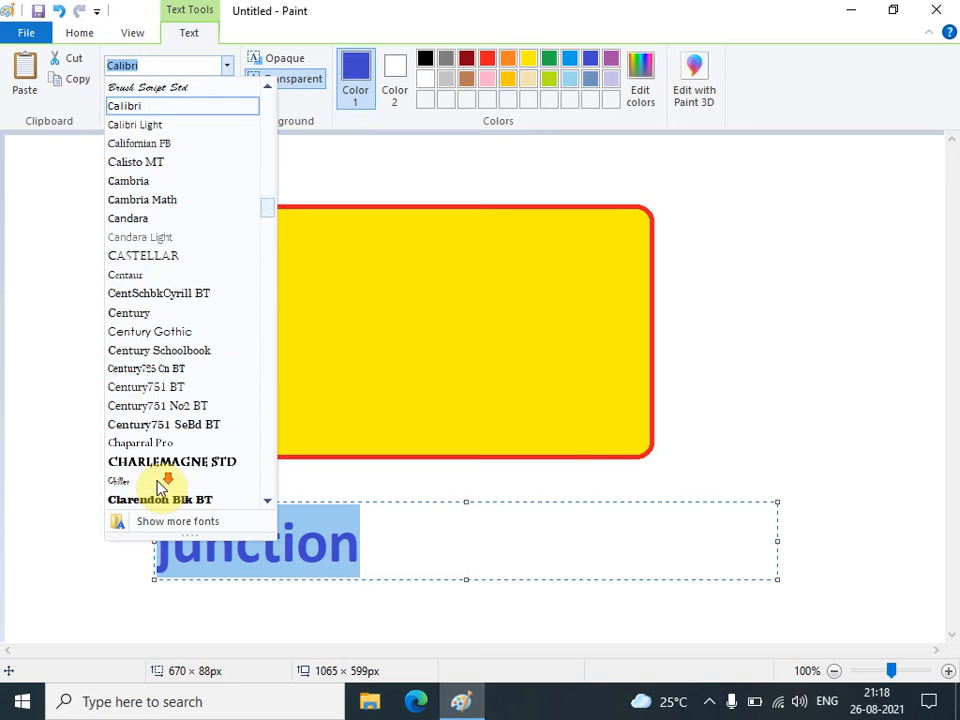
{"action": "scroll", "coordinate": [180, 428], "scroll_direction": "down", "scroll_amount": 4}
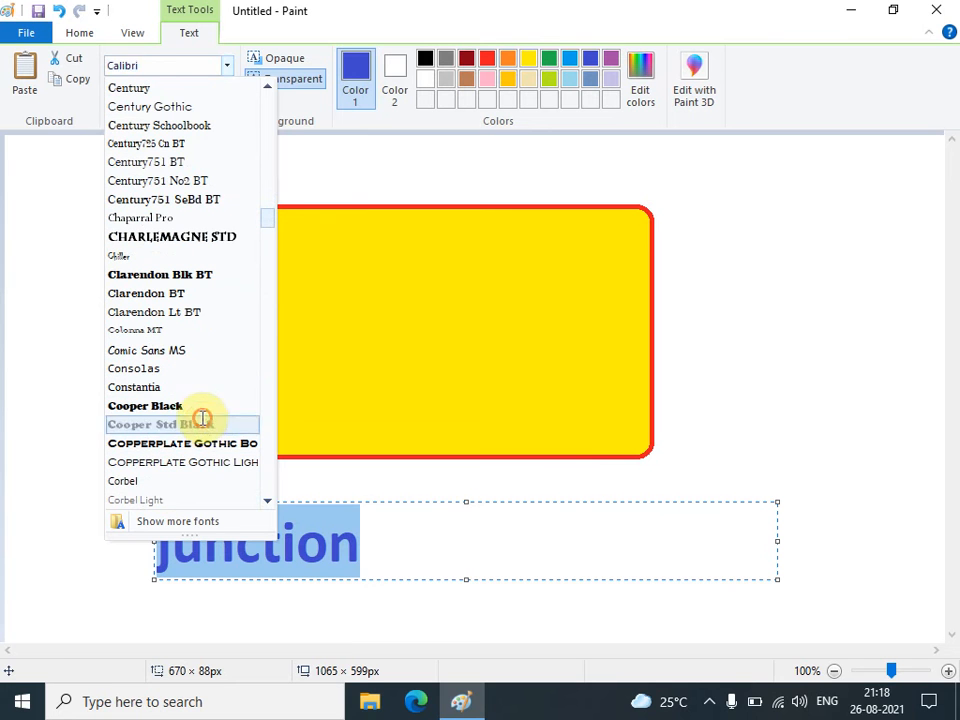
{"action": "left_click", "coordinate": [203, 425]}
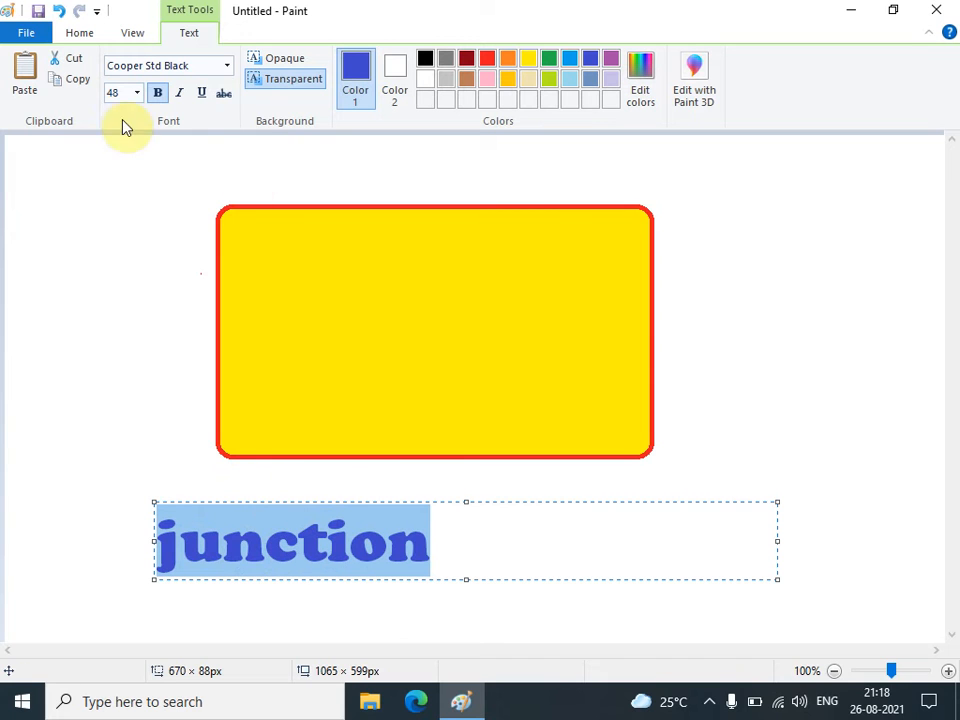
Try font size 11 on the "junction" text, and settle on size 24
{"action": "left_click", "coordinate": [137, 93]}
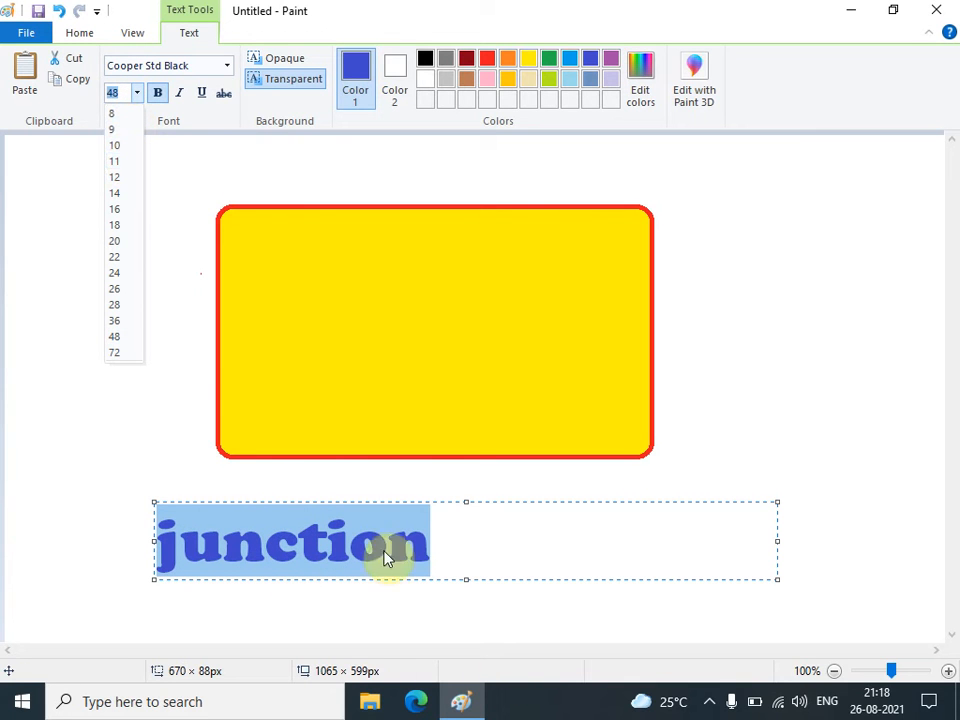
{"action": "left_click", "coordinate": [115, 161]}
{"action": "left_click", "coordinate": [137, 93]}
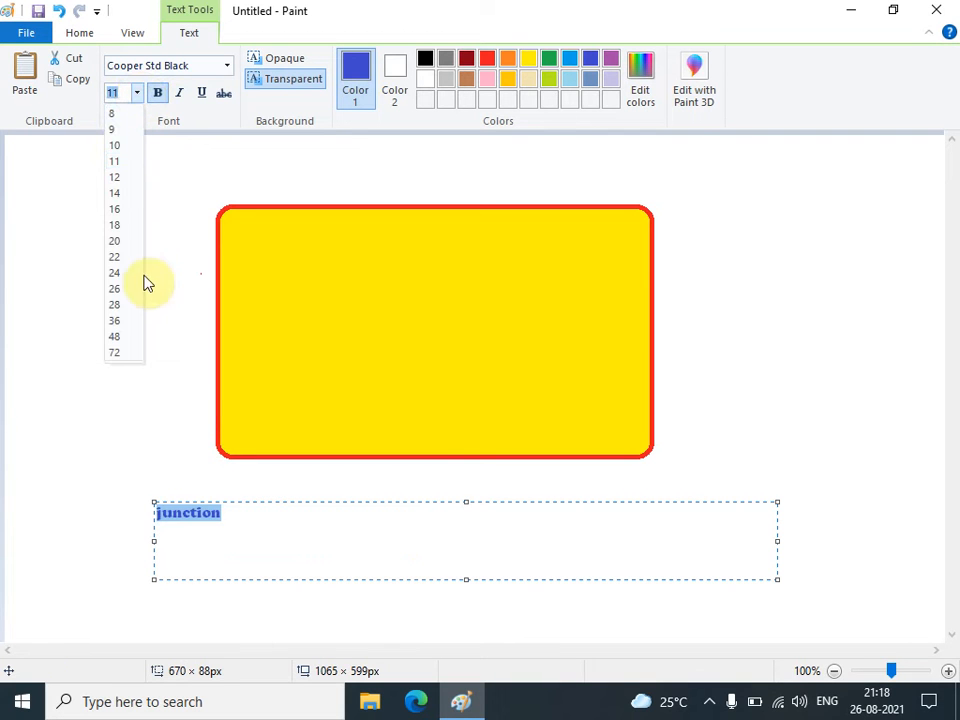
{"action": "left_click", "coordinate": [114, 278]}
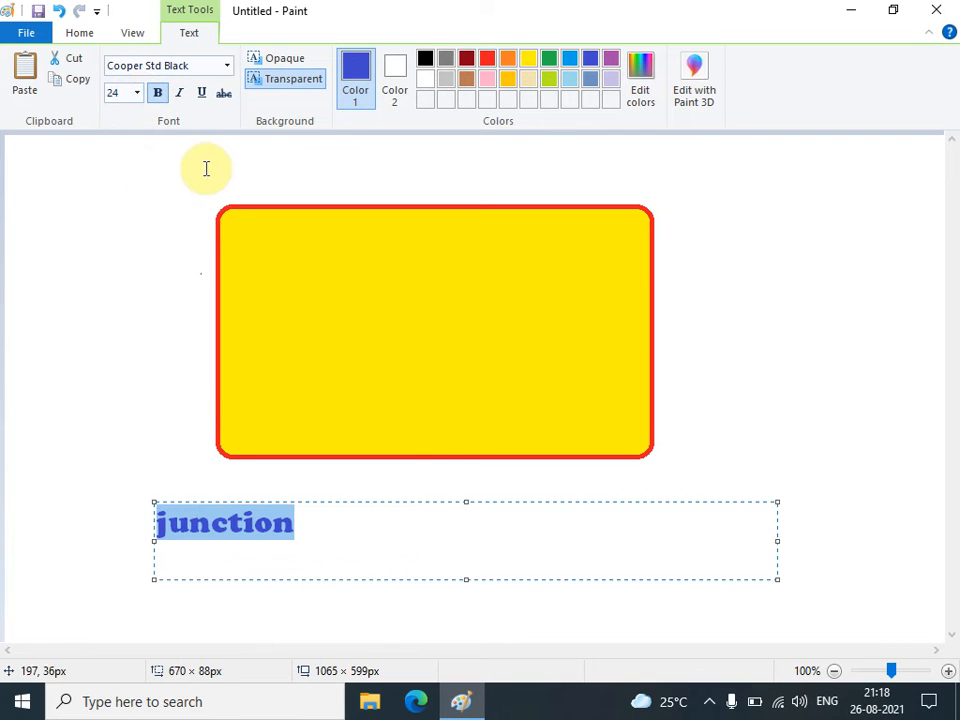
Remove bold from the "junction" text, make it italic and underlined, and commit it to the canvas
{"action": "left_click", "coordinate": [157, 93]}
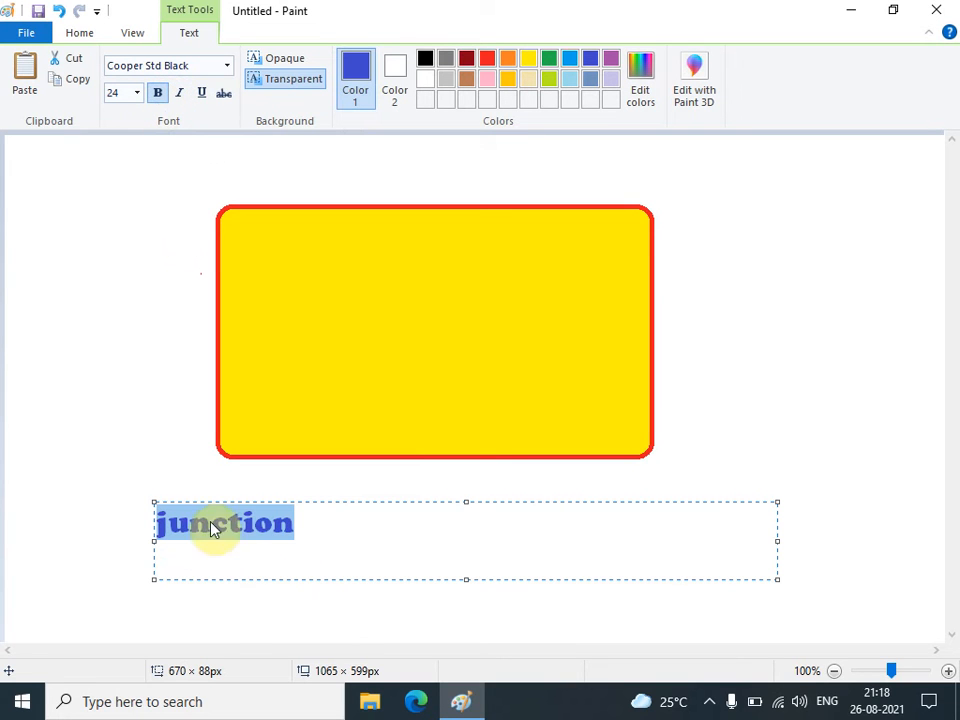
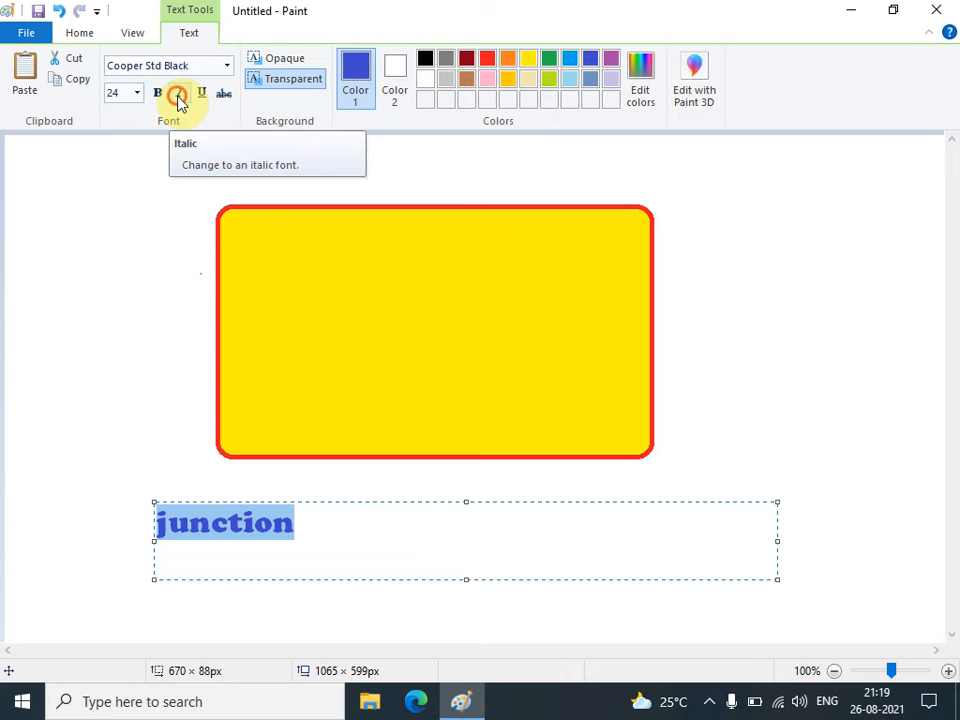
{"action": "left_click", "coordinate": [179, 95]}
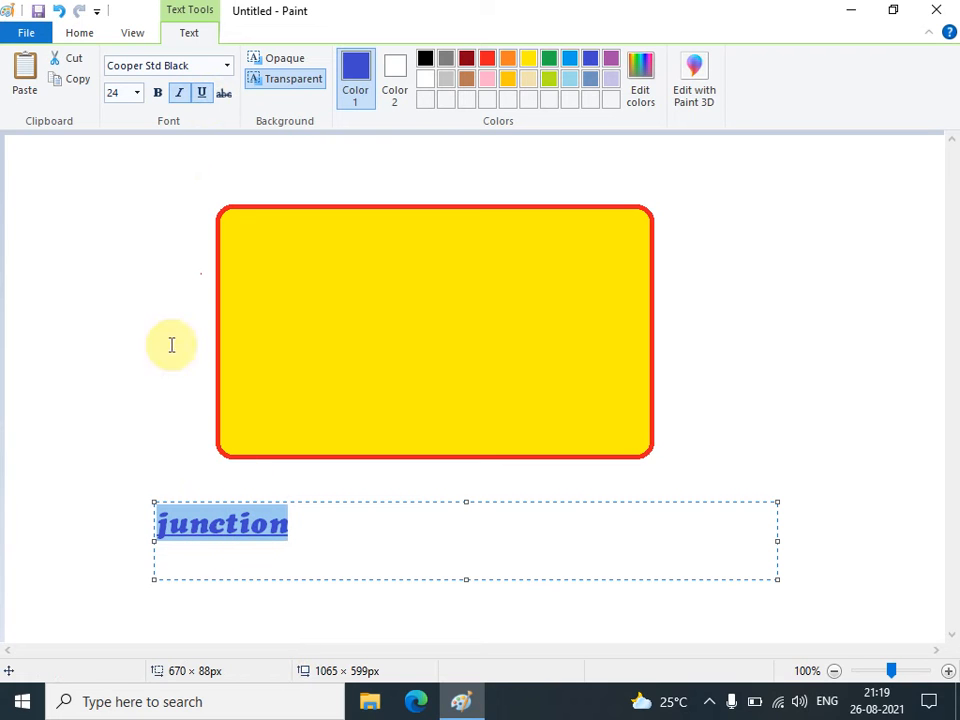
{"action": "left_click", "coordinate": [182, 93]}
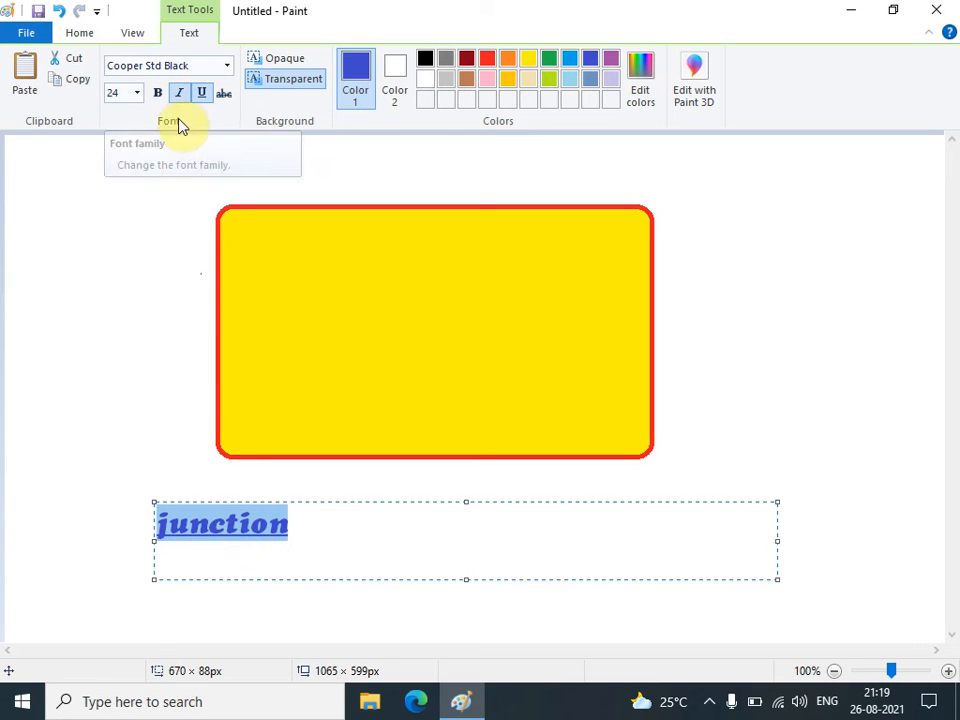
{"action": "left_click", "coordinate": [153, 340]}
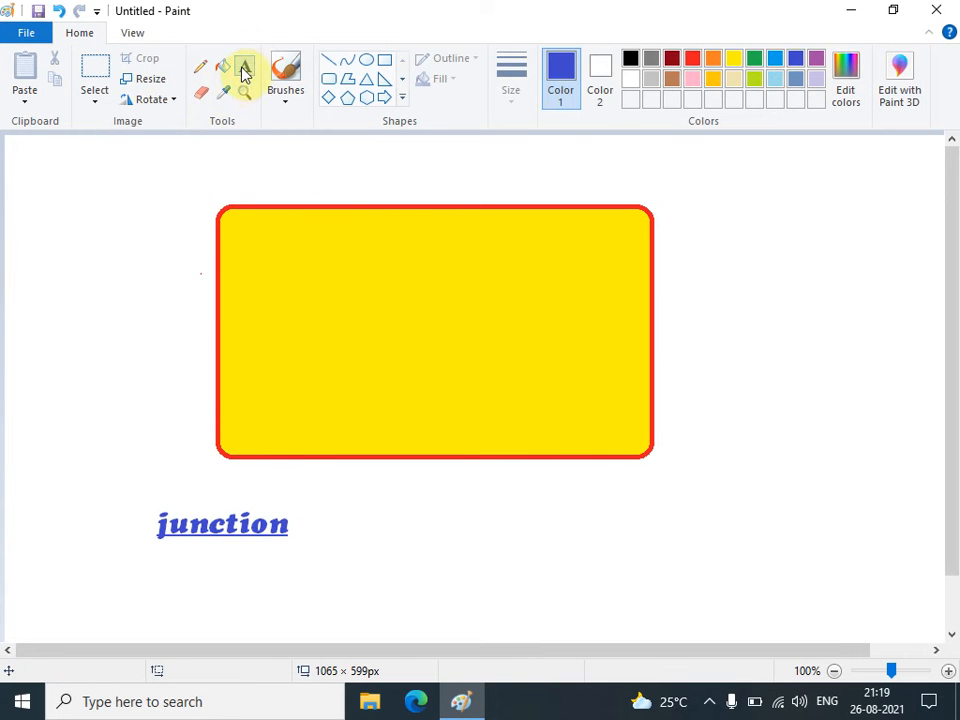
Add a second text box, enter a person's first name, and move it inside the yellow rectangle
{"action": "left_click", "coordinate": [121, 238]}
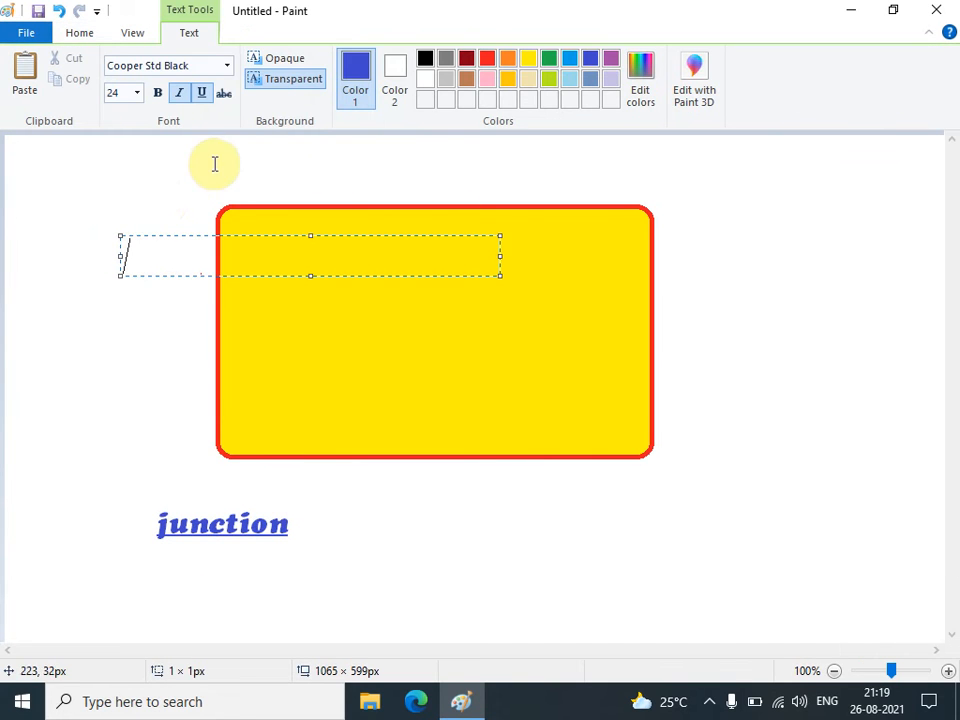
{"action": "left_click_drag", "start_coordinate": [176, 233], "coordinate": [515, 516]}
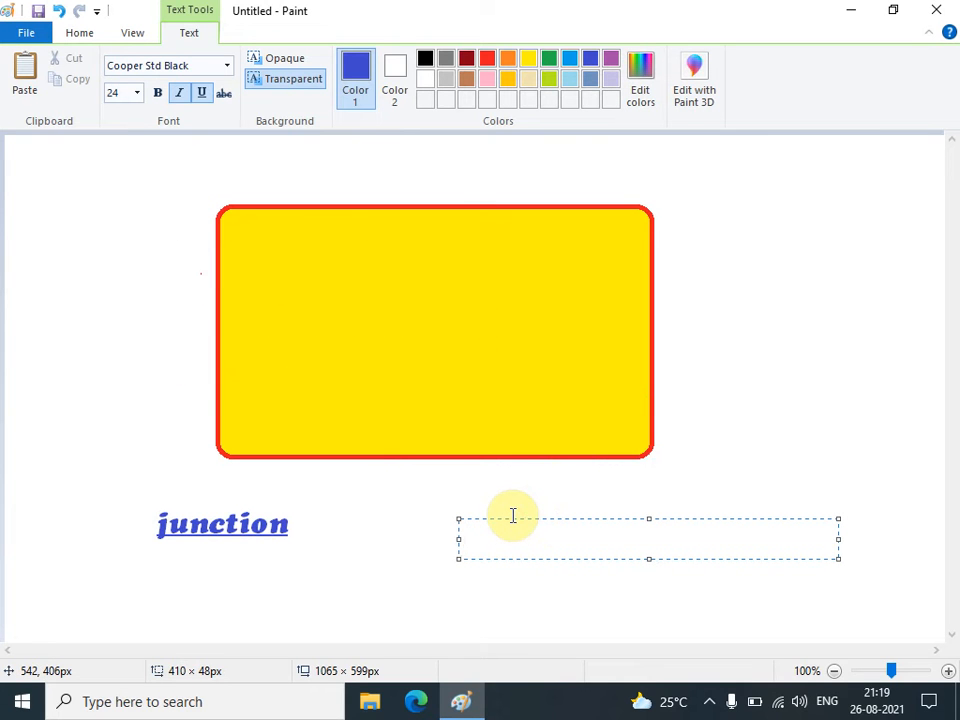
{"action": "type", "text": "Ashok"}
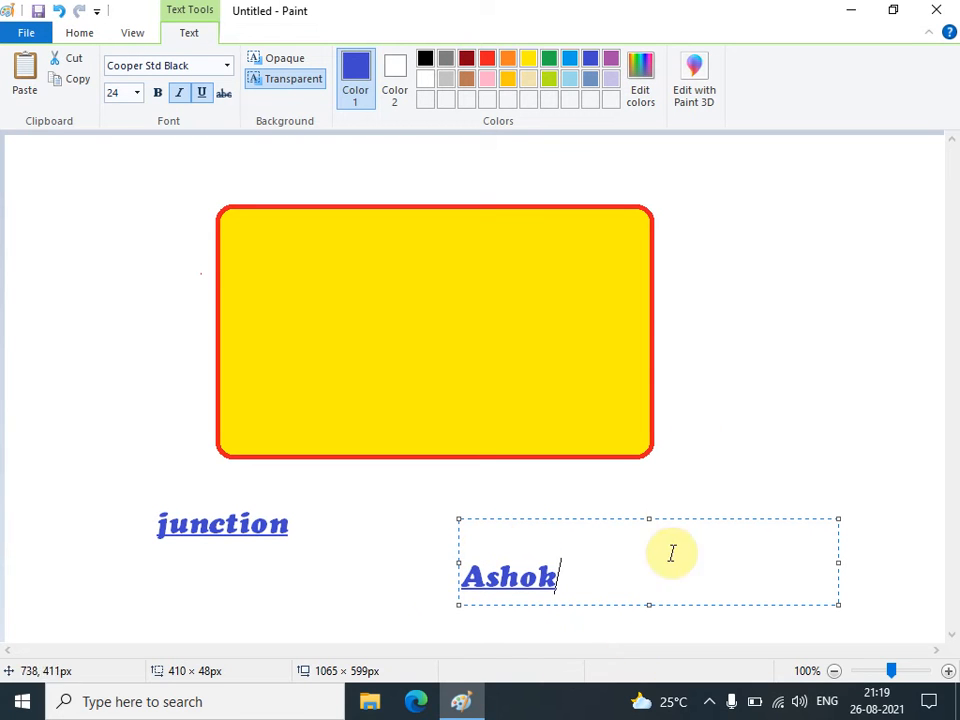
{"action": "left_click_drag", "start_coordinate": [608, 519], "coordinate": [531, 273]}
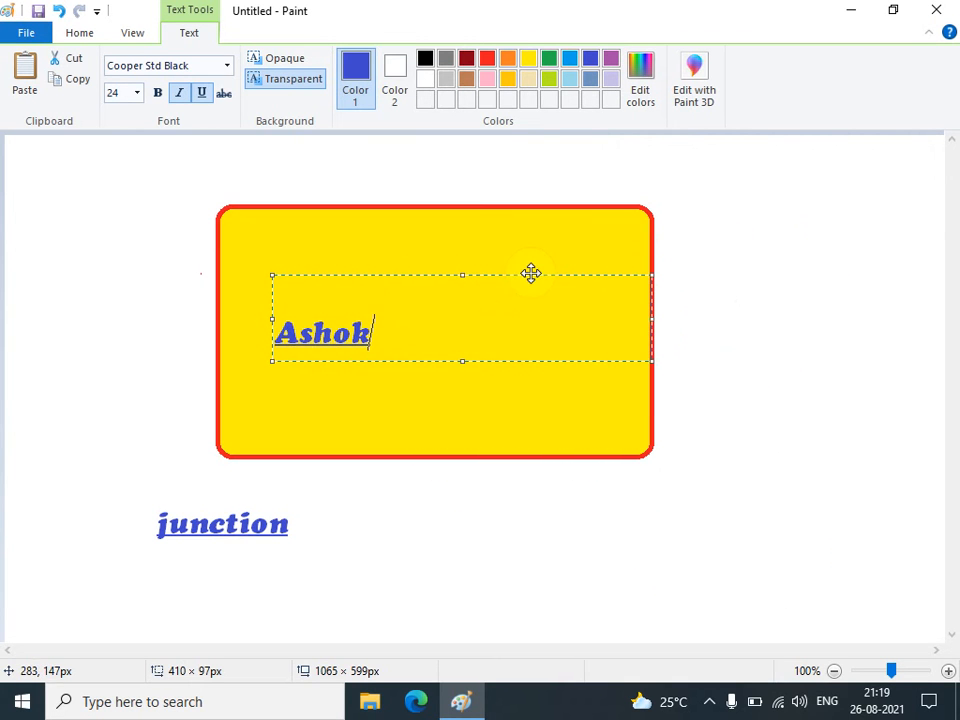
Compare opaque and transparent backgrounds for the name text, leave it opaque, and shift the box slightly within the yellow rectangle
{"action": "left_click", "coordinate": [290, 61]}
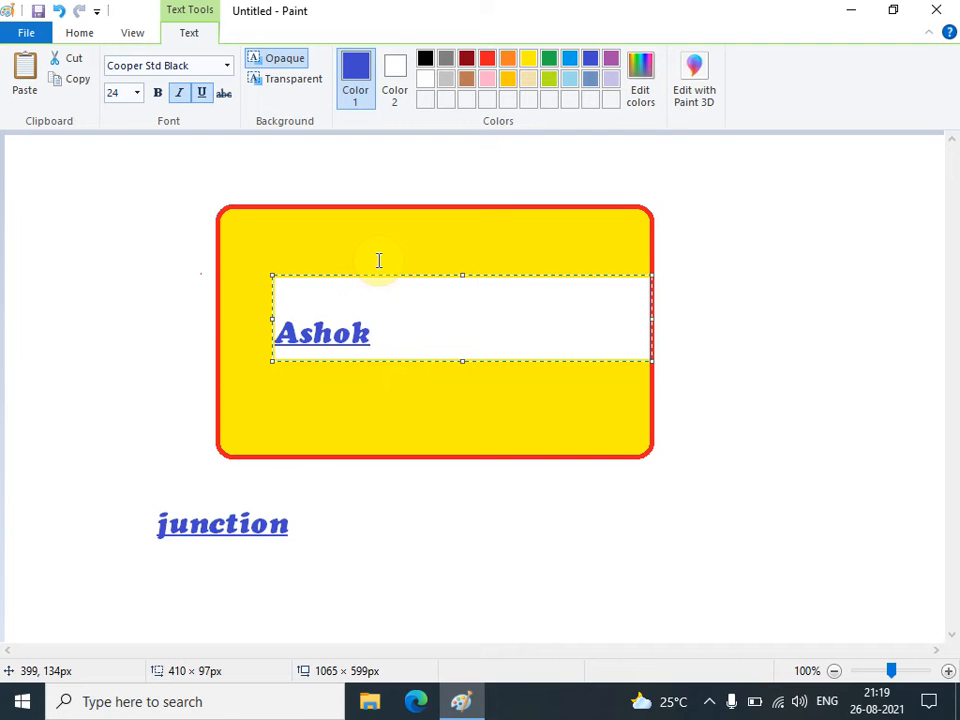
{"action": "left_click", "coordinate": [295, 80]}
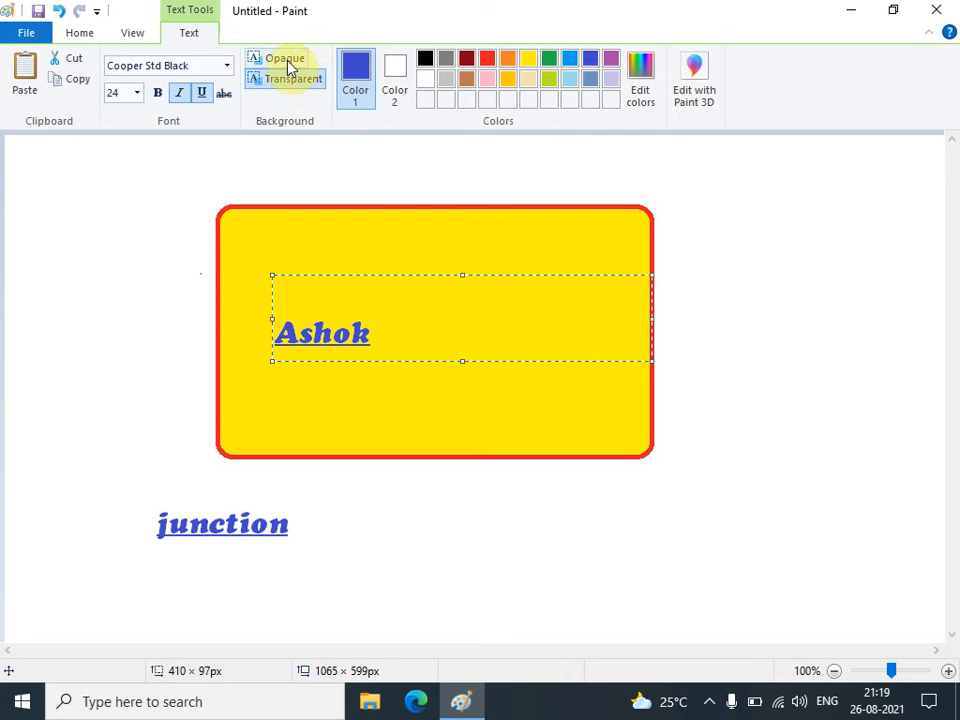
{"action": "left_click", "coordinate": [288, 66]}
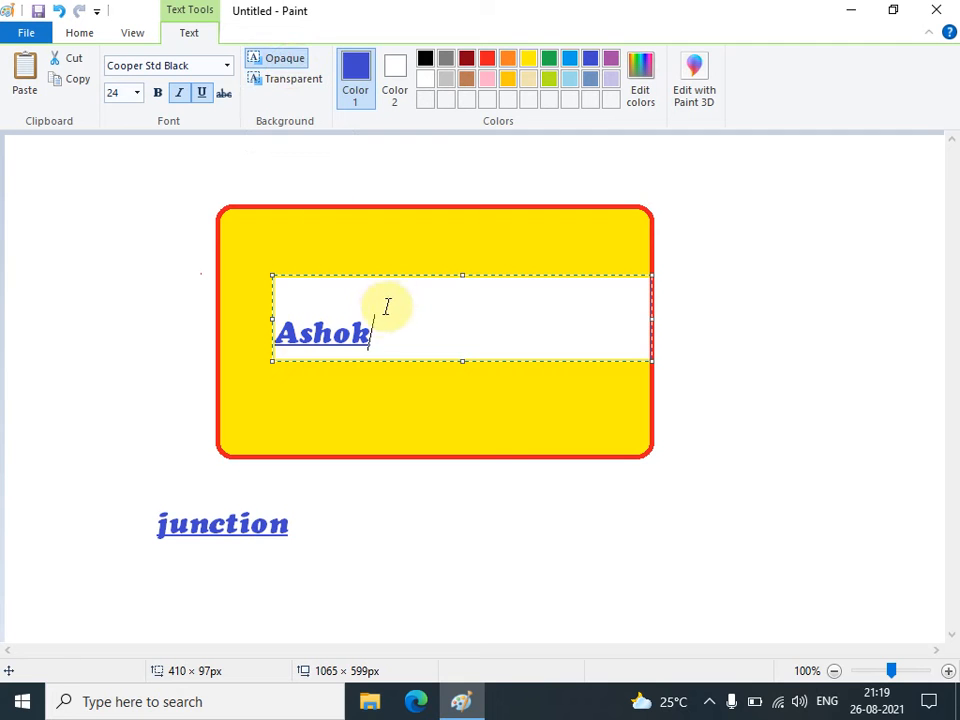
{"action": "mouse_move", "coordinate": [394, 272]}
{"action": "left_mouse_down"}
{"action": "mouse_move", "coordinate": [351, 343]}
{"action": "mouse_move", "coordinate": [347, 289]}
{"action": "mouse_move", "coordinate": [388, 283]}
{"action": "left_mouse_up"}
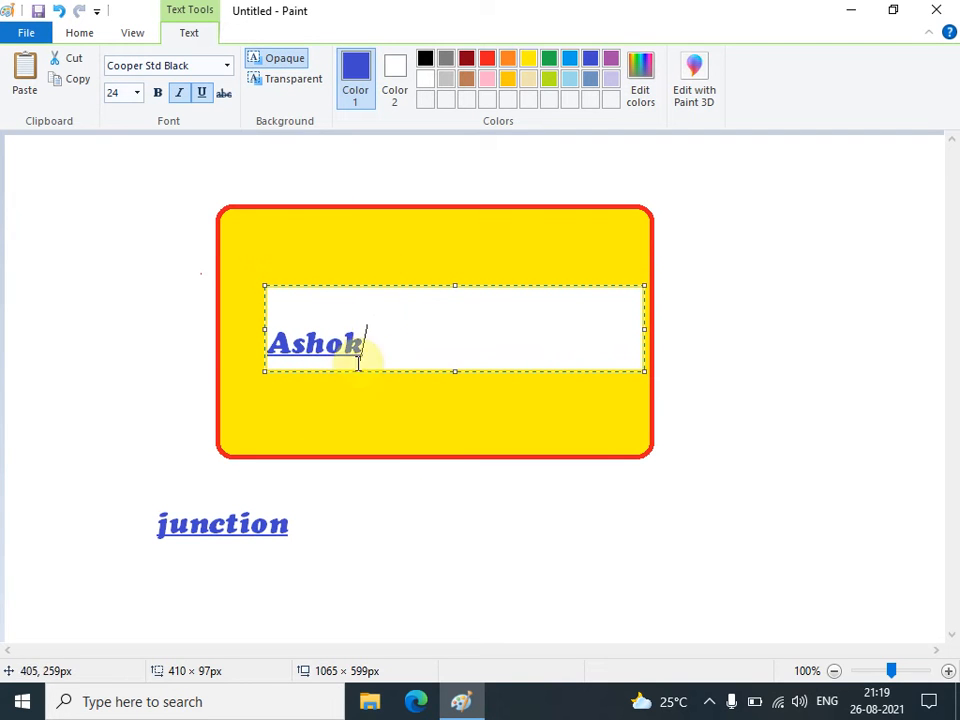
Try red and light turquoise as the background colour behind the name text
{"action": "left_click", "coordinate": [398, 62]}
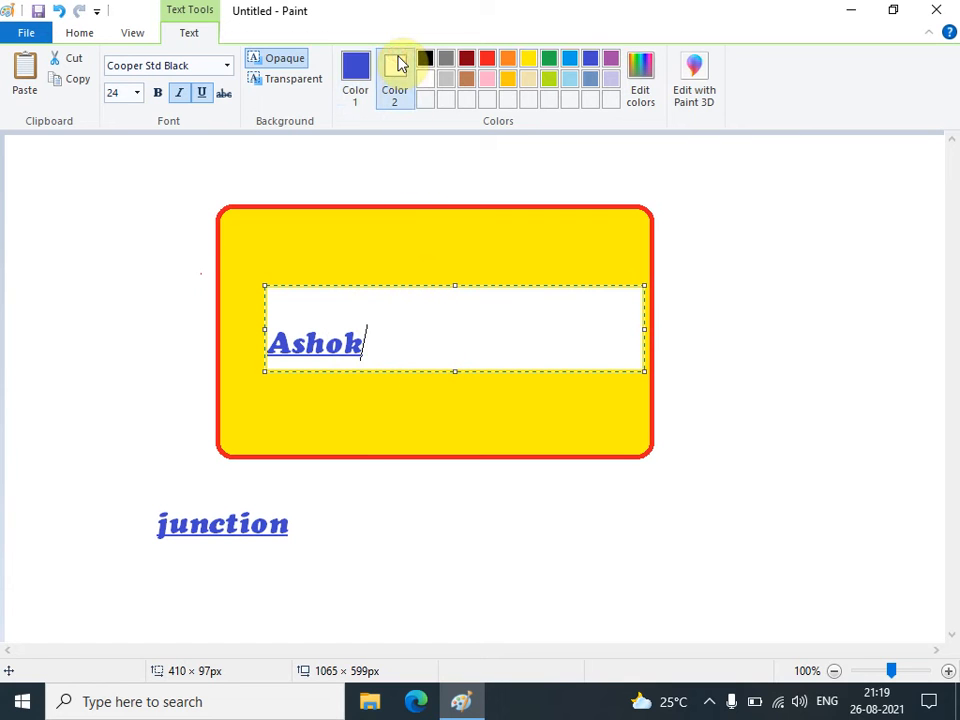
{"action": "left_click", "coordinate": [487, 60]}
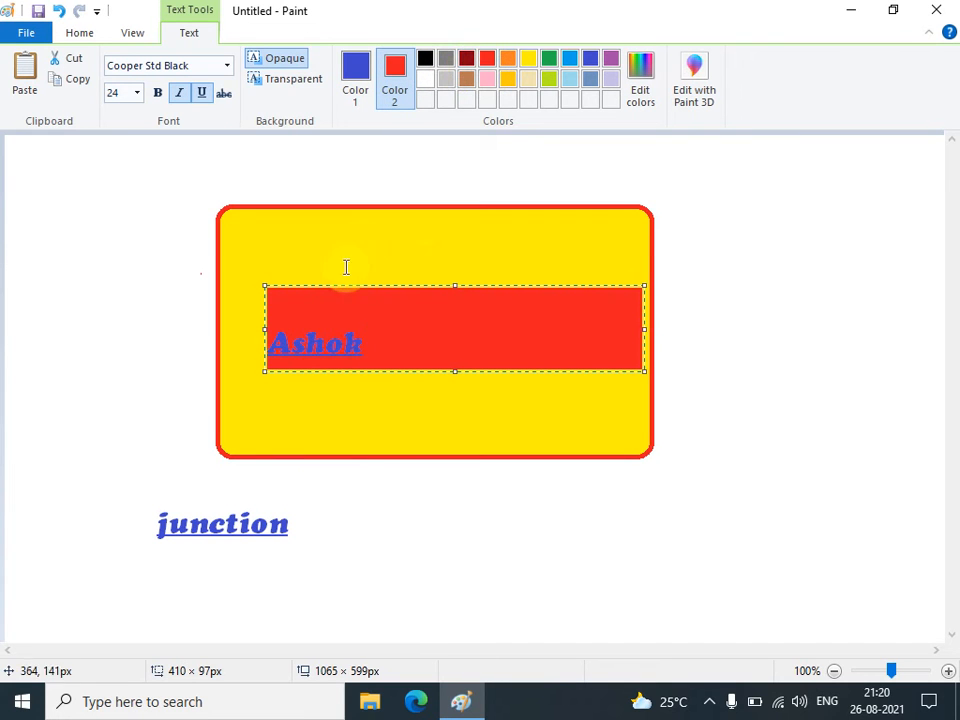
{"action": "left_click", "coordinate": [388, 330]}
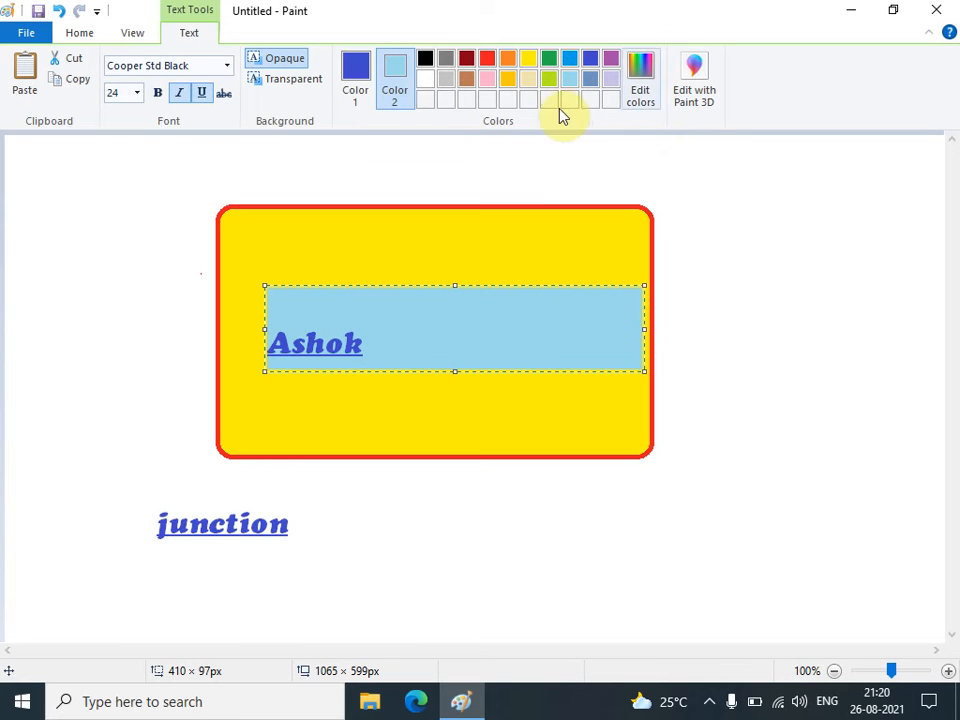
Define a custom pale yellow-green (RGB 227, 242, 145) as Color 2 and discard the name text box
{"action": "left_click", "coordinate": [641, 68]}
{"action": "left_click_drag", "start_coordinate": [538, 328], "coordinate": [517, 254]}
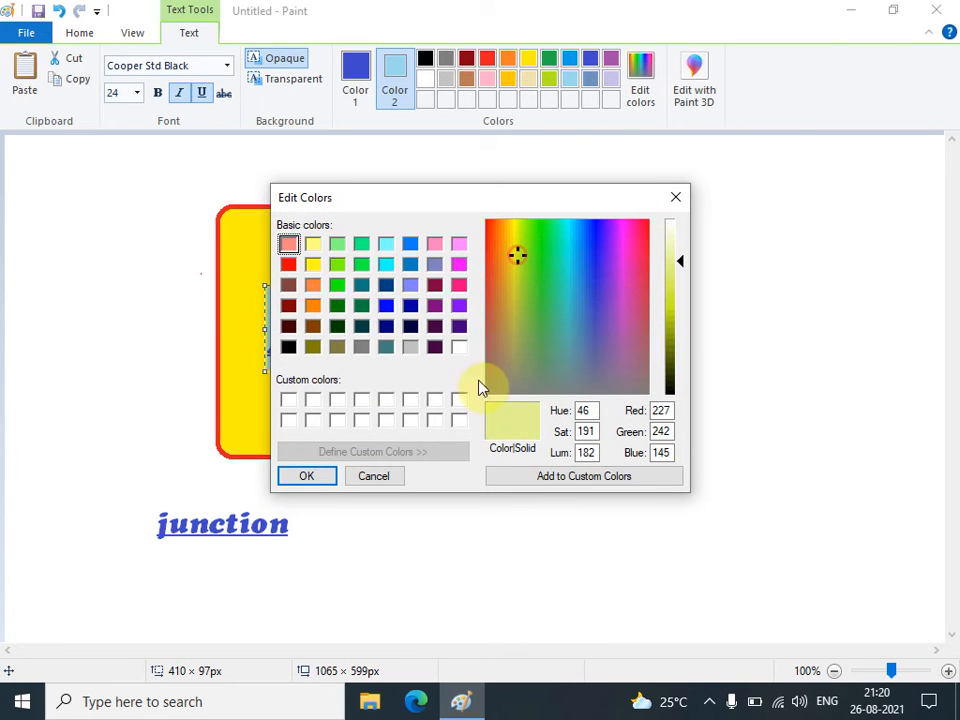
{"action": "left_click", "coordinate": [304, 477]}
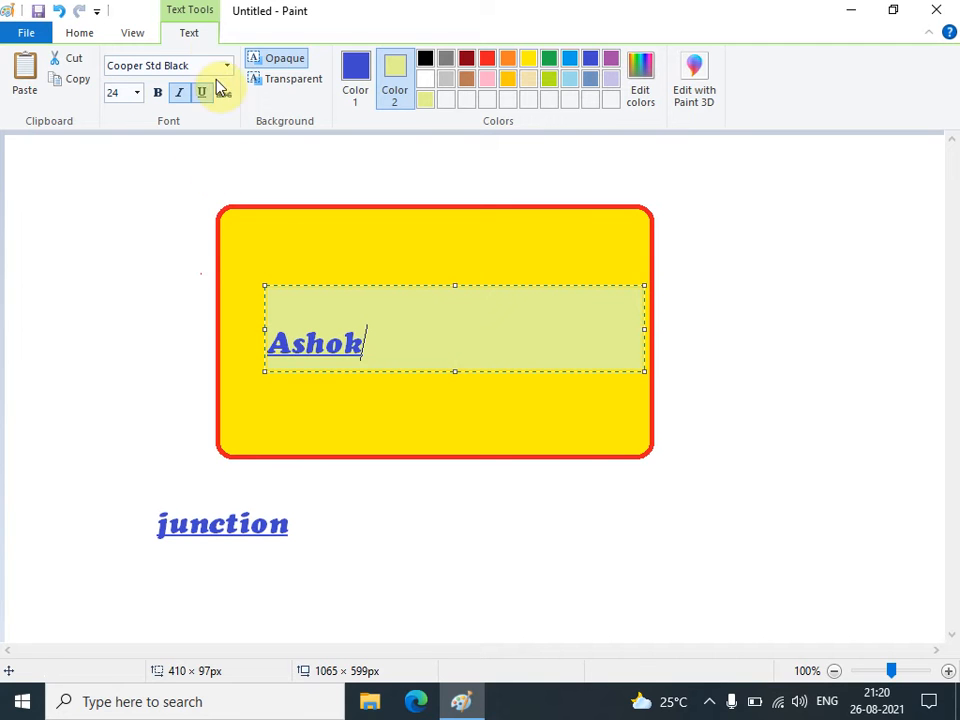
{"action": "key", "text": "Escape"}
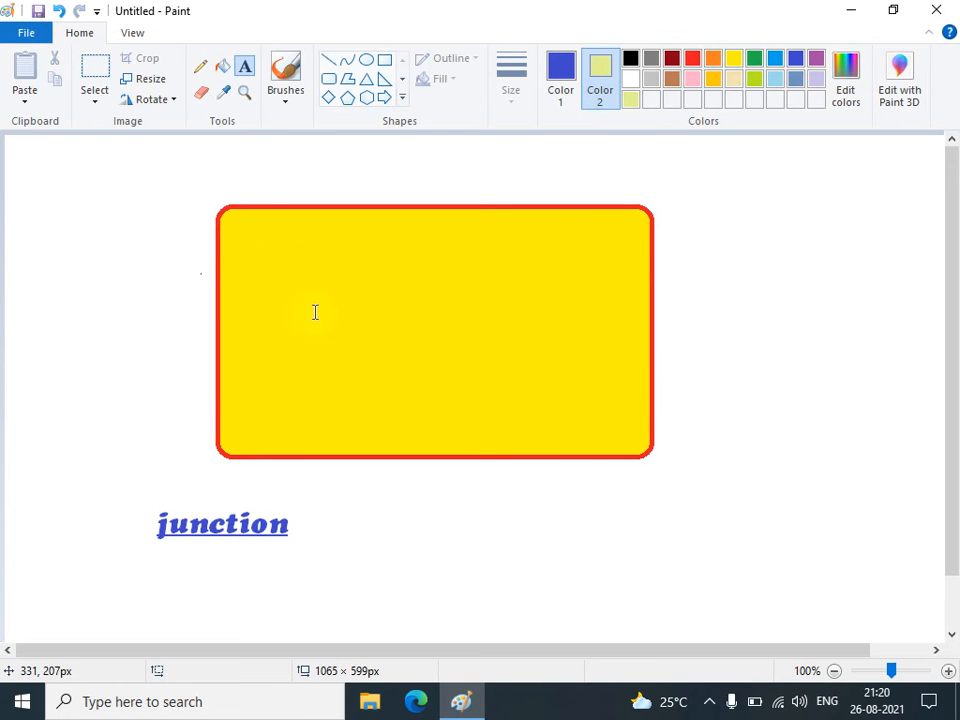
Magnify the canvas around the yellow rectangle's left edge up to 700%
{"action": "left_click", "coordinate": [247, 65]}
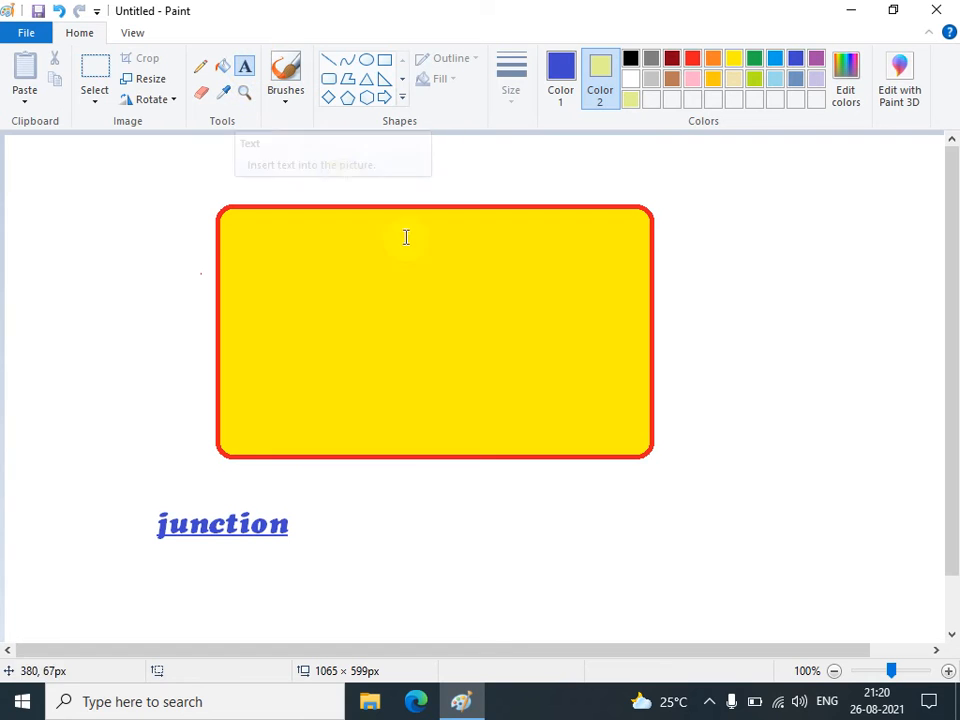
{"action": "left_click", "coordinate": [246, 96]}
{"action": "left_click", "coordinate": [285, 283]}
{"action": "left_click", "coordinate": [484, 398]}
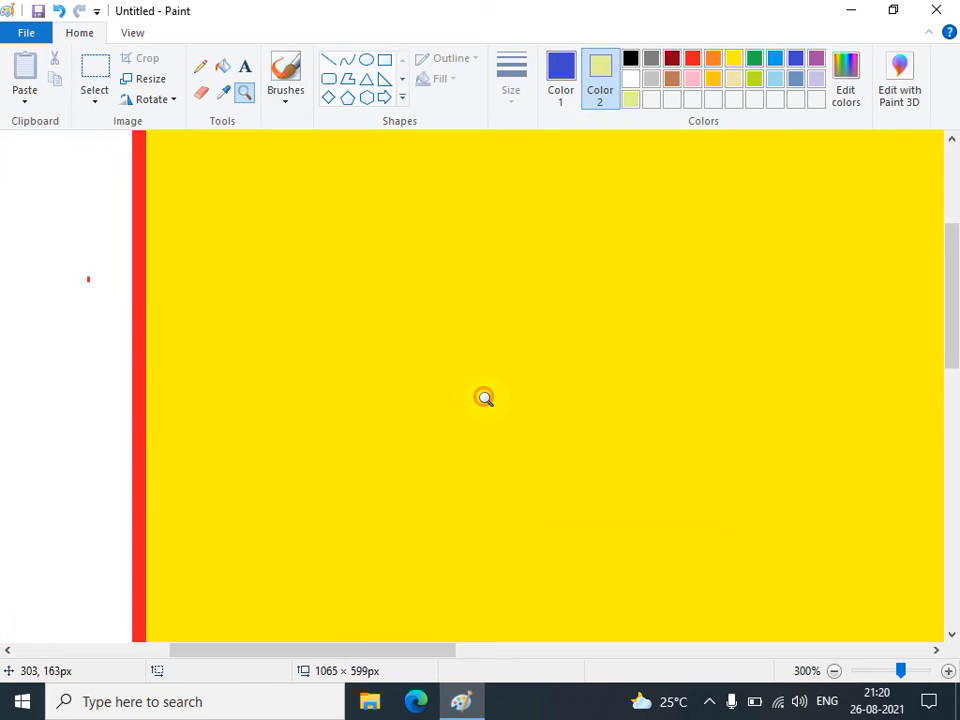
{"action": "left_click", "coordinate": [190, 311]}
{"action": "left_click", "coordinate": [229, 273]}
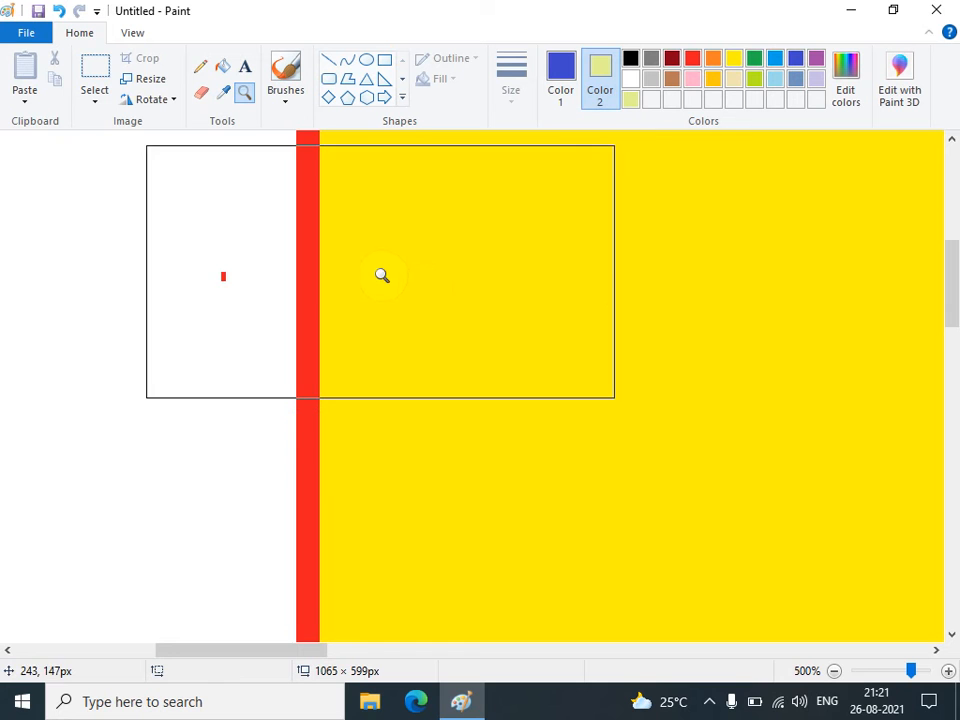
{"action": "left_click", "coordinate": [322, 308]}
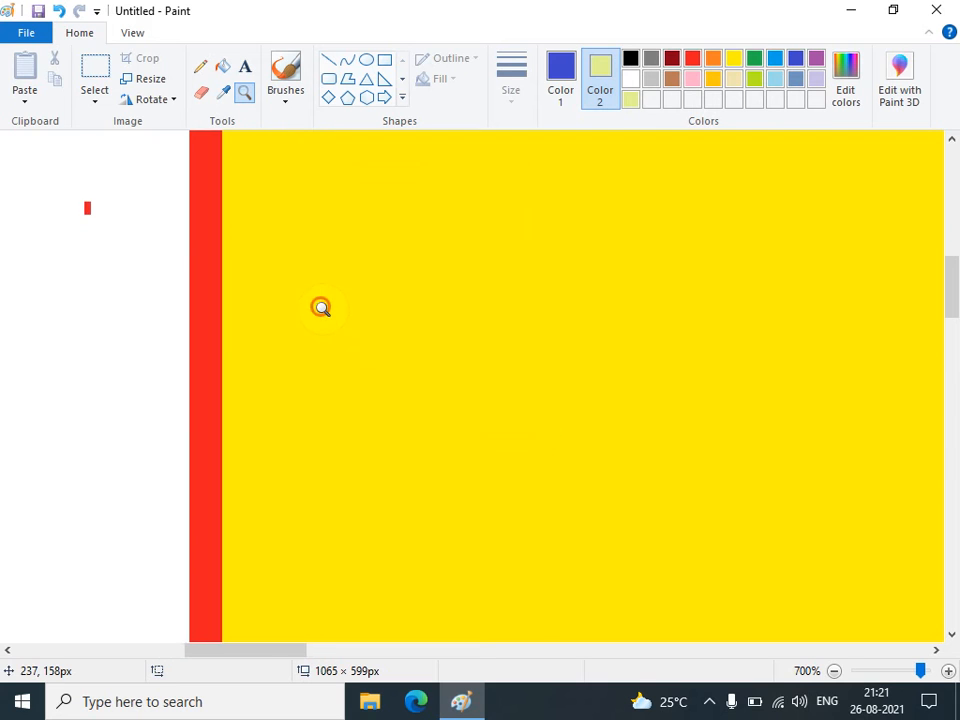
Zoom the canvas back out to 100% with the Magnifier
{"action": "right_click", "coordinate": [213, 310]}
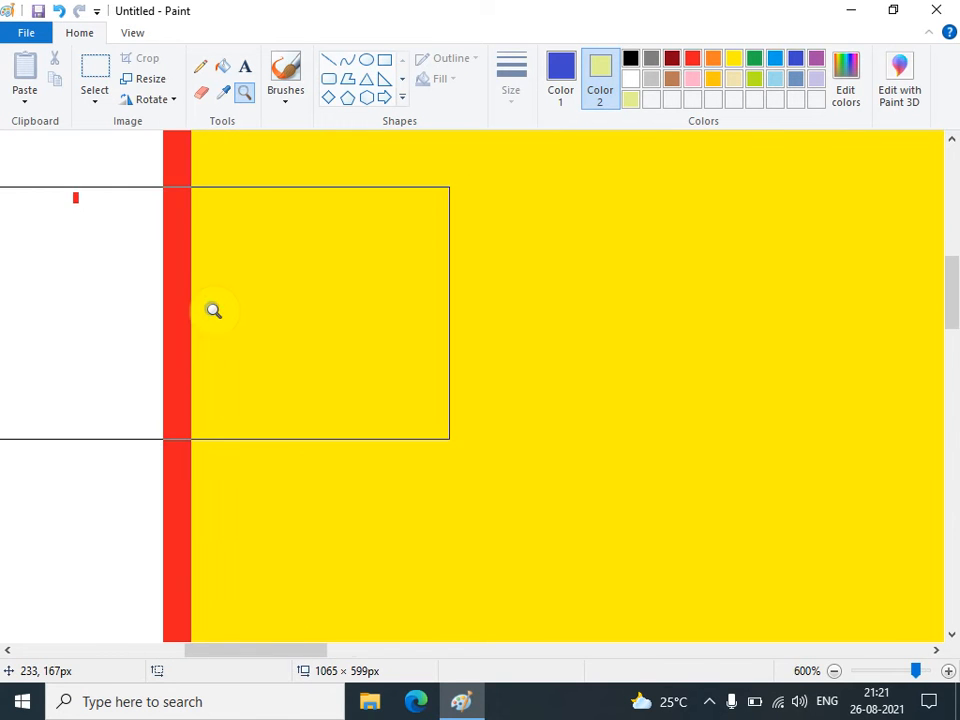
{"action": "right_click", "coordinate": [213, 310]}
{"action": "right_click", "coordinate": [213, 310]}
{"action": "right_click", "coordinate": [213, 310]}
{"action": "right_click", "coordinate": [213, 310]}
{"action": "right_click", "coordinate": [213, 310]}
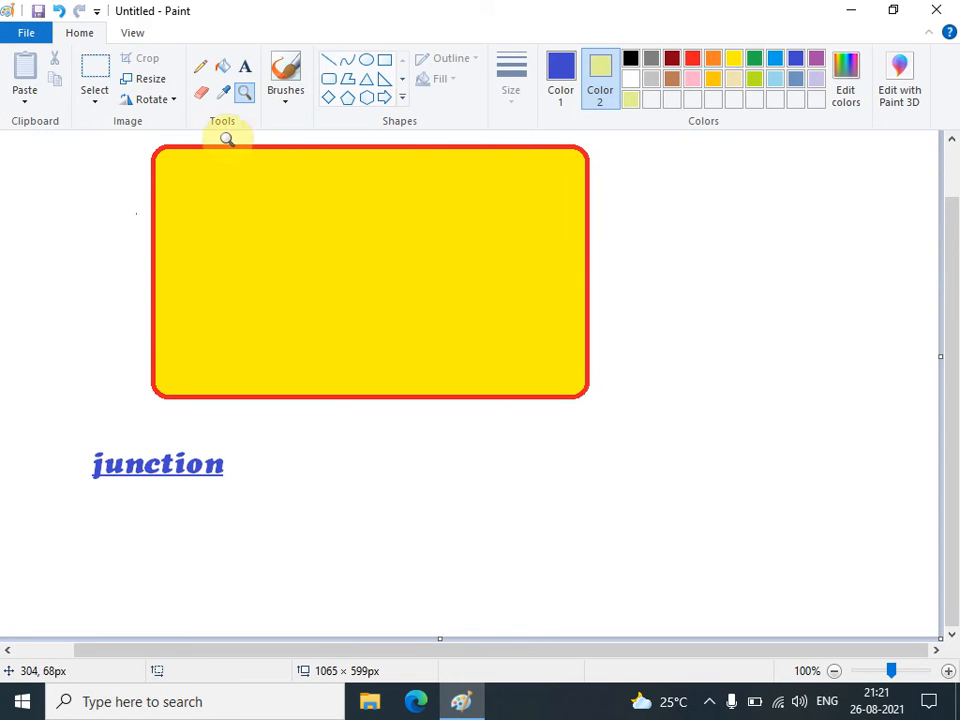
Paint a wavy blue stroke beside "junction" with the standard brush and a second one below it with the Airbrush
{"action": "left_click", "coordinate": [282, 106]}
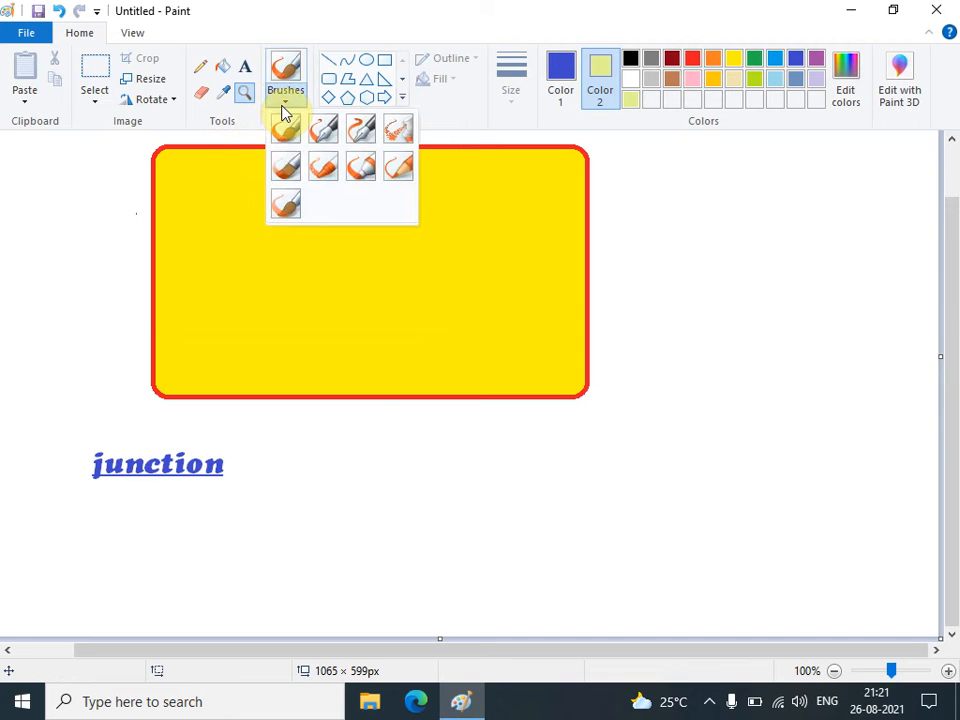
{"action": "left_click", "coordinate": [285, 133]}
{"action": "left_click_drag", "start_coordinate": [285, 463], "coordinate": [702, 408]}
{"action": "left_click", "coordinate": [278, 107]}
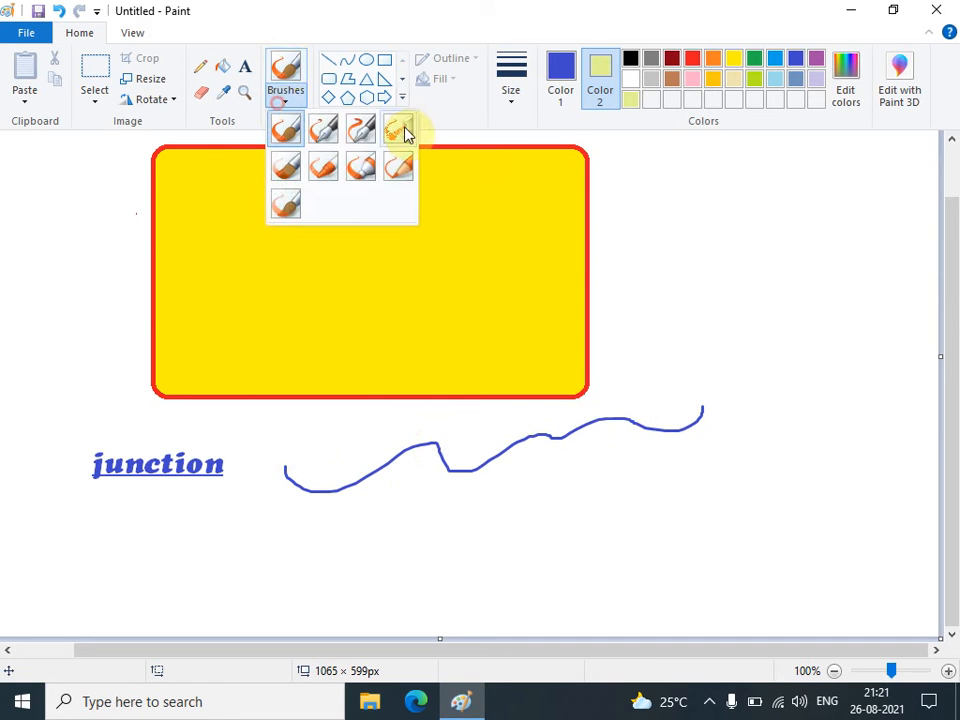
{"action": "left_click", "coordinate": [399, 134]}
{"action": "mouse_move", "coordinate": [435, 583]}
{"action": "left_mouse_down"}
{"action": "mouse_move", "coordinate": [584, 481]}
{"action": "mouse_move", "coordinate": [609, 473]}
{"action": "mouse_move", "coordinate": [726, 480]}
{"action": "mouse_move", "coordinate": [773, 468]}
{"action": "mouse_move", "coordinate": [795, 435]}
{"action": "mouse_move", "coordinate": [808, 279]}
{"action": "left_mouse_up"}
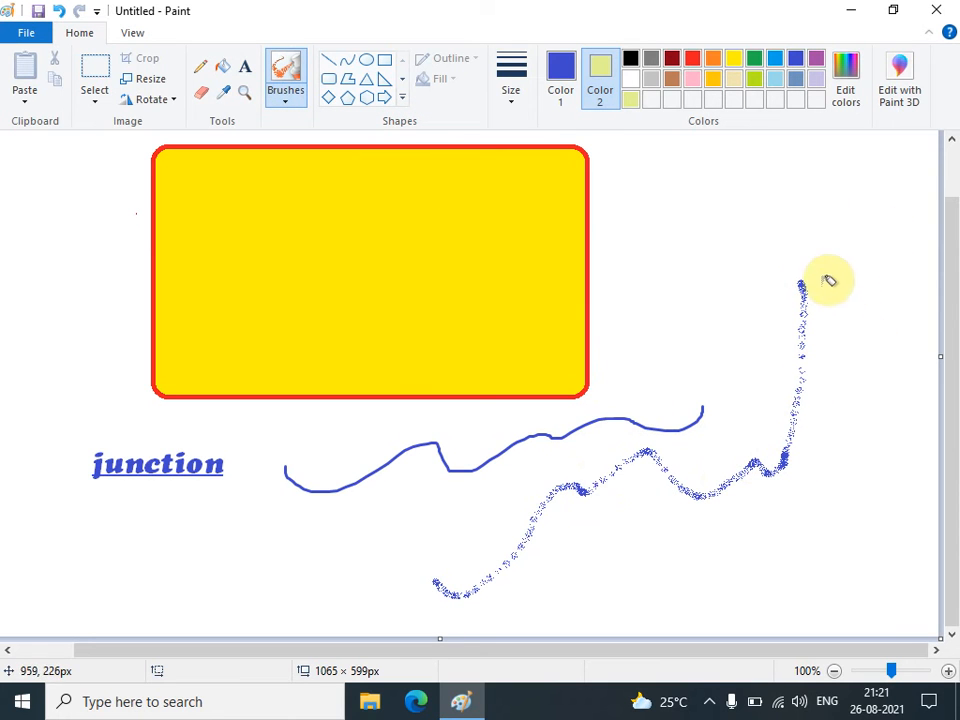
Set the Airbrush to its thickest size and spray a zigzag stroke to the right of the yellow rectangle
{"action": "left_click", "coordinate": [528, 95]}
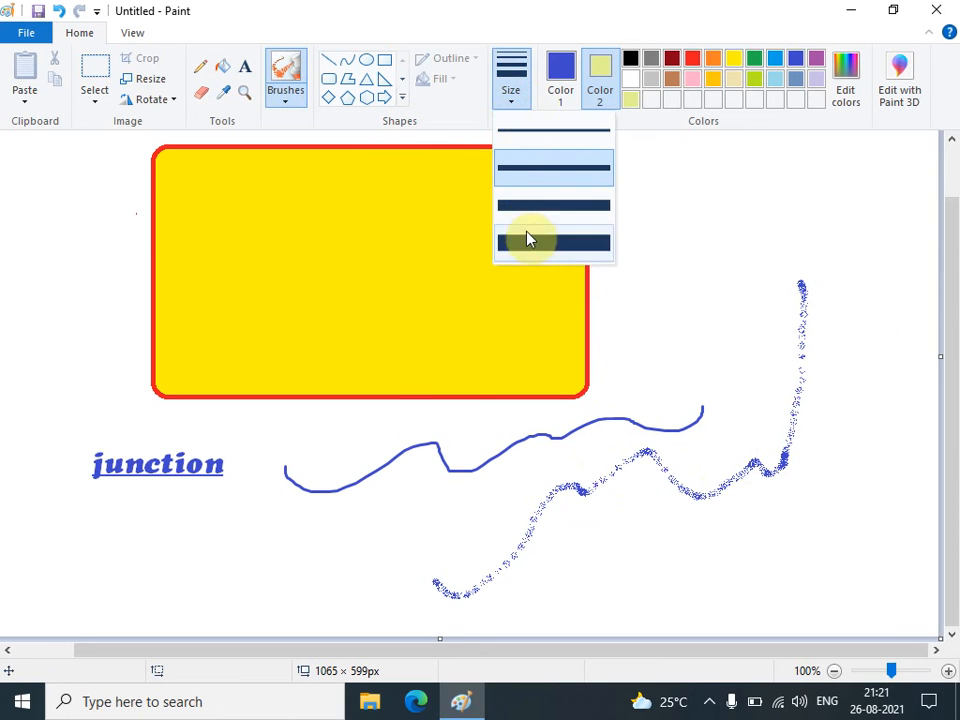
{"action": "left_click", "coordinate": [540, 243]}
{"action": "mouse_move", "coordinate": [714, 220]}
{"action": "left_mouse_down"}
{"action": "mouse_move", "coordinate": [695, 290]}
{"action": "mouse_move", "coordinate": [751, 366]}
{"action": "mouse_move", "coordinate": [799, 389]}
{"action": "mouse_move", "coordinate": [778, 428]}
{"action": "mouse_move", "coordinate": [798, 496]}
{"action": "mouse_move", "coordinate": [880, 530]}
{"action": "left_mouse_up"}
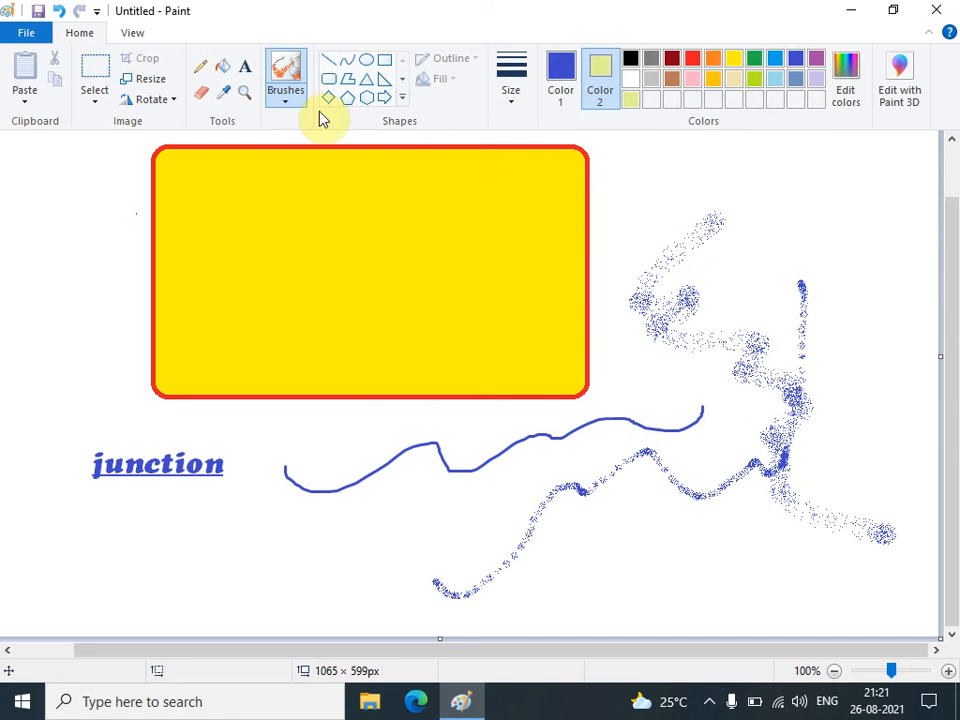
{"action": "left_click", "coordinate": [286, 97]}
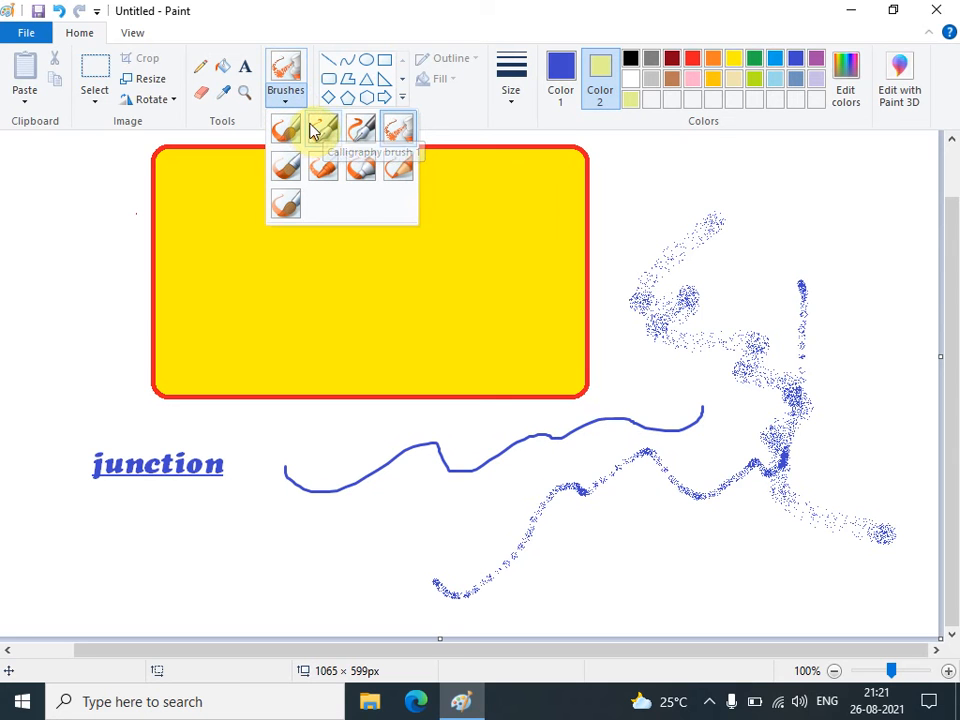
{"action": "left_click", "coordinate": [443, 119]}
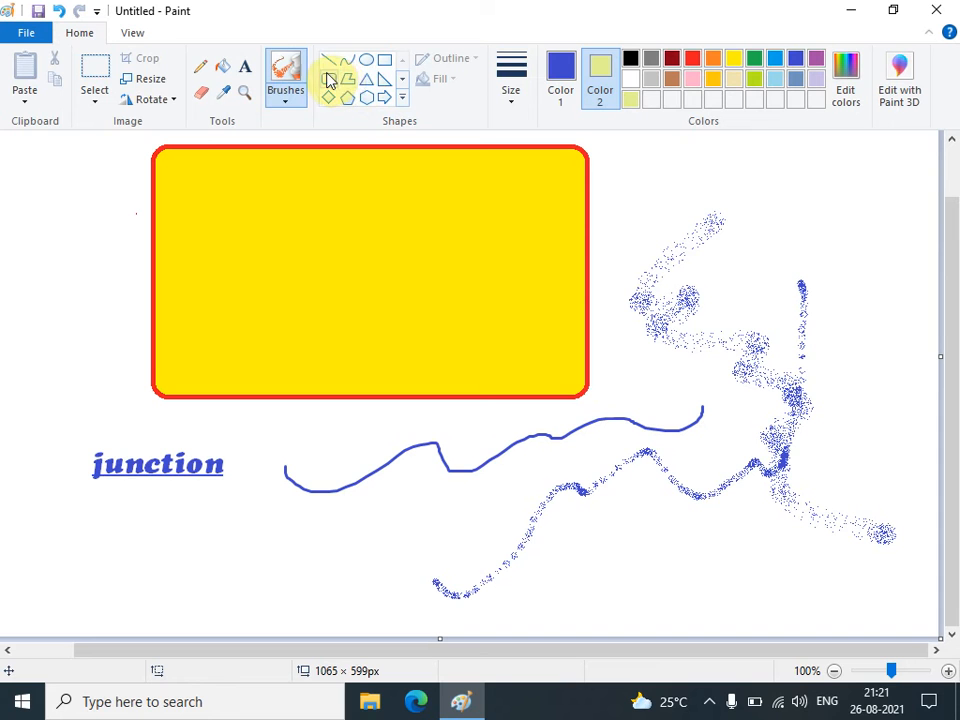
Draw an ellipse about 200 × 259 px across the yellow rectangle's lower edge with a solid red fill
{"action": "left_click", "coordinate": [368, 63]}
{"action": "left_click_drag", "start_coordinate": [193, 292], "coordinate": [380, 534]}
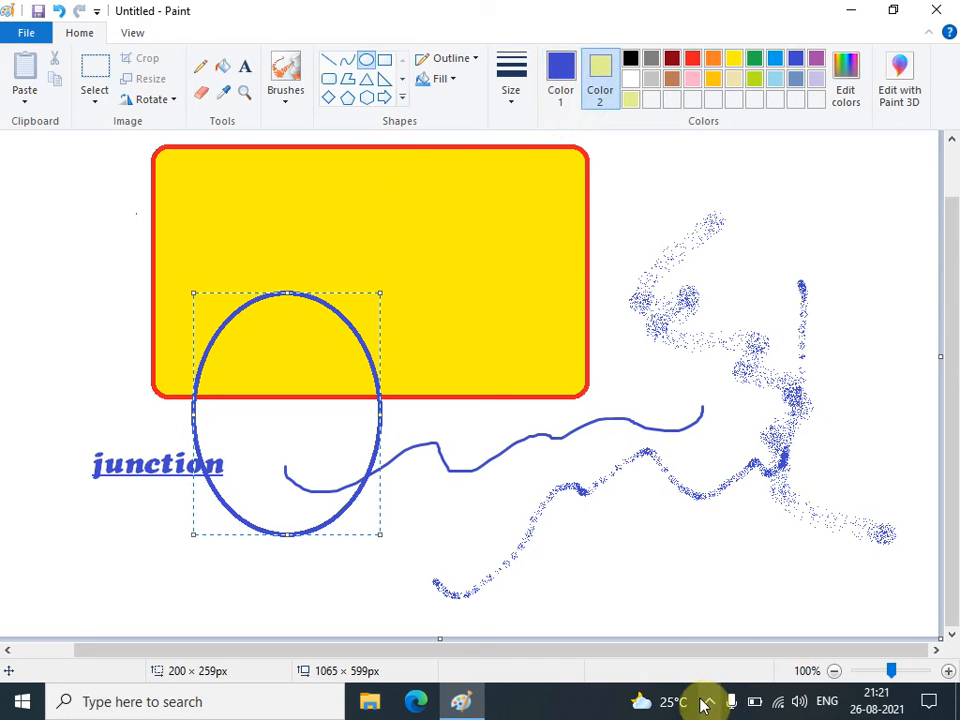
{"action": "left_click", "coordinate": [444, 84]}
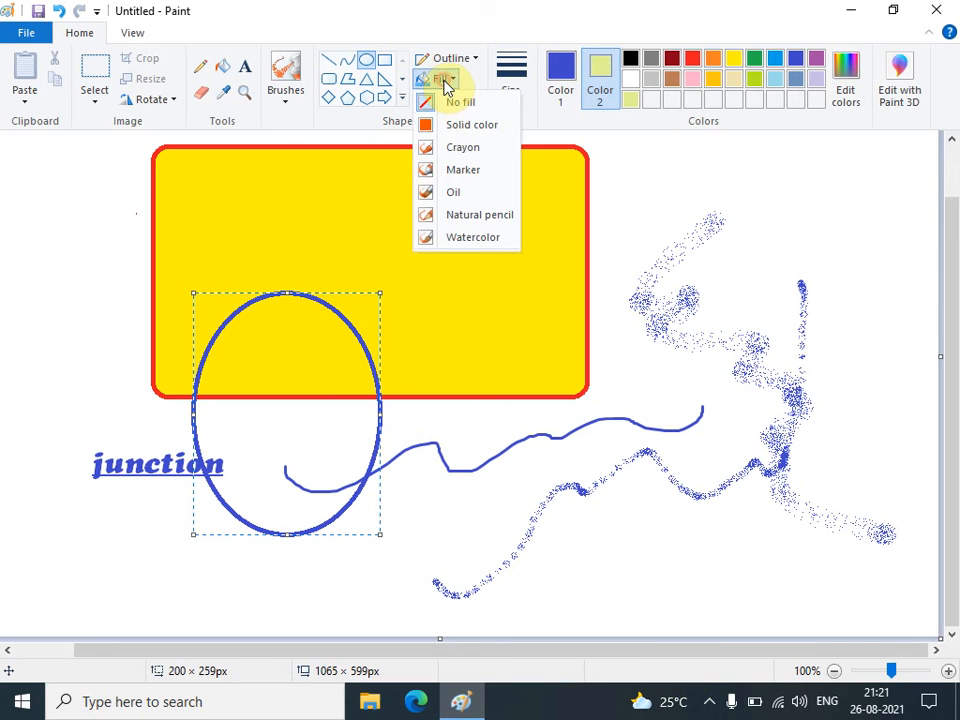
{"action": "left_click", "coordinate": [463, 127]}
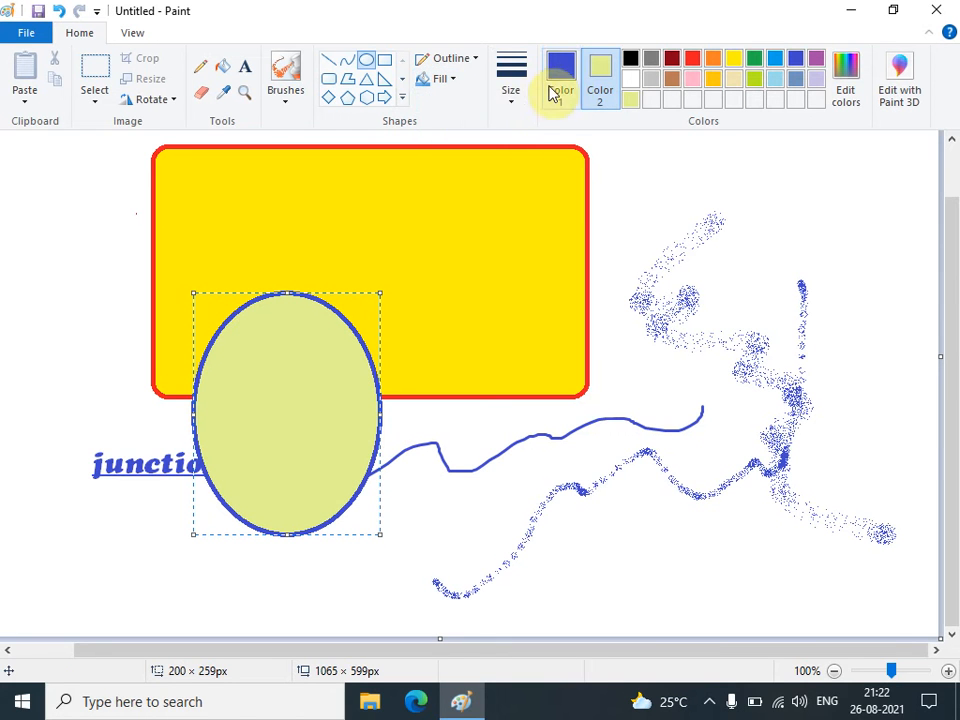
{"action": "left_click", "coordinate": [689, 60]}
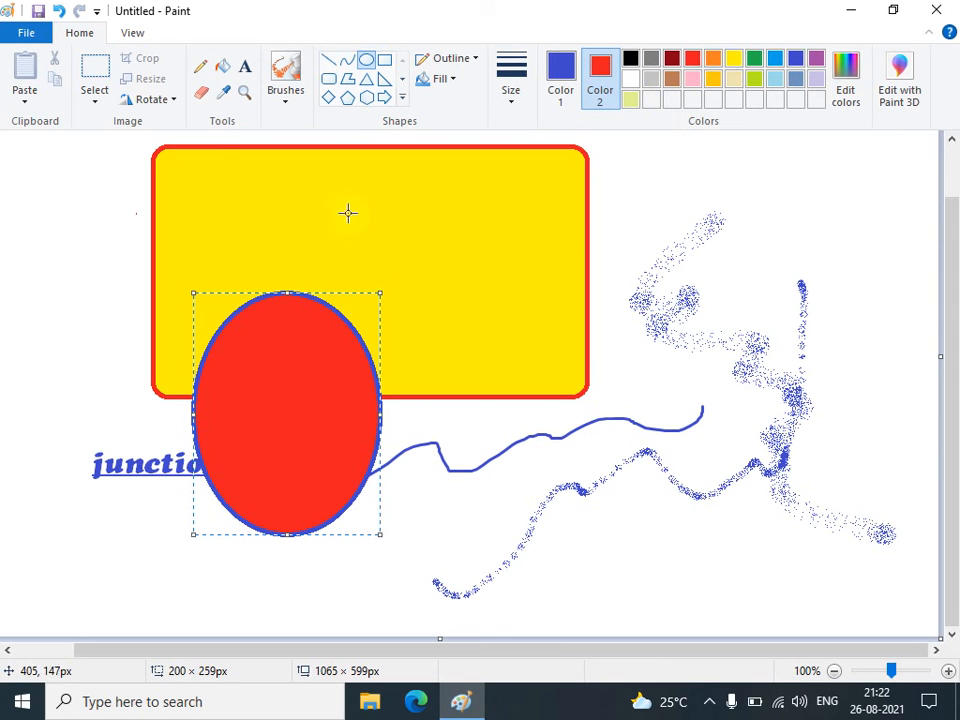
Move the red ellipse over the "junction" text, overlapping the yellow rectangle's lower-left corner
{"action": "left_click", "coordinate": [336, 347]}
{"action": "left_click_drag", "start_coordinate": [285, 317], "coordinate": [372, 250]}
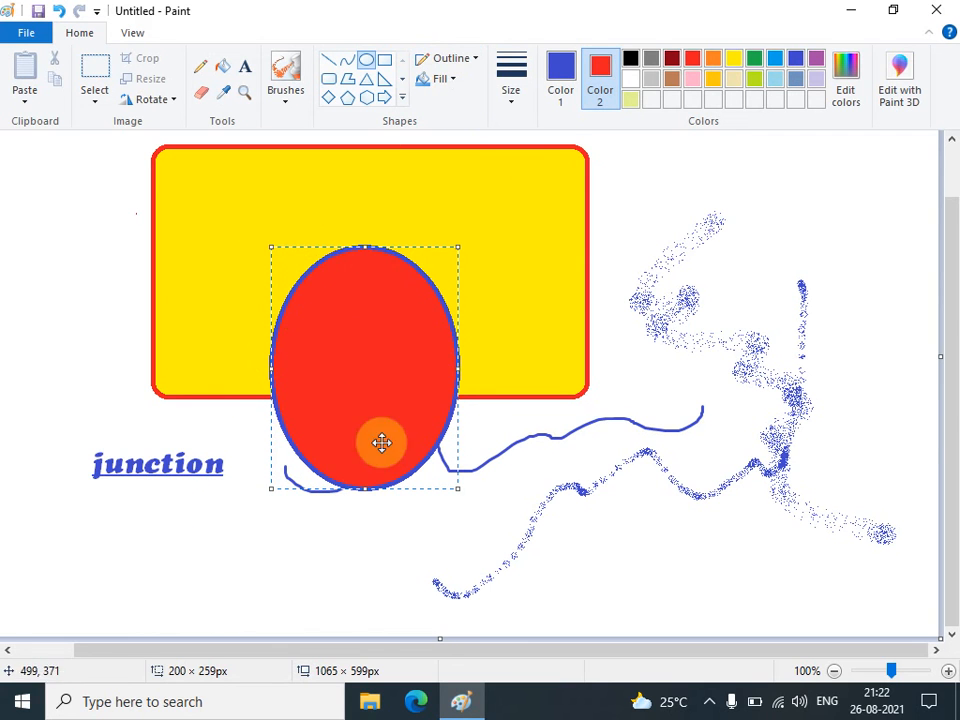
{"action": "left_click_drag", "start_coordinate": [390, 351], "coordinate": [174, 425]}
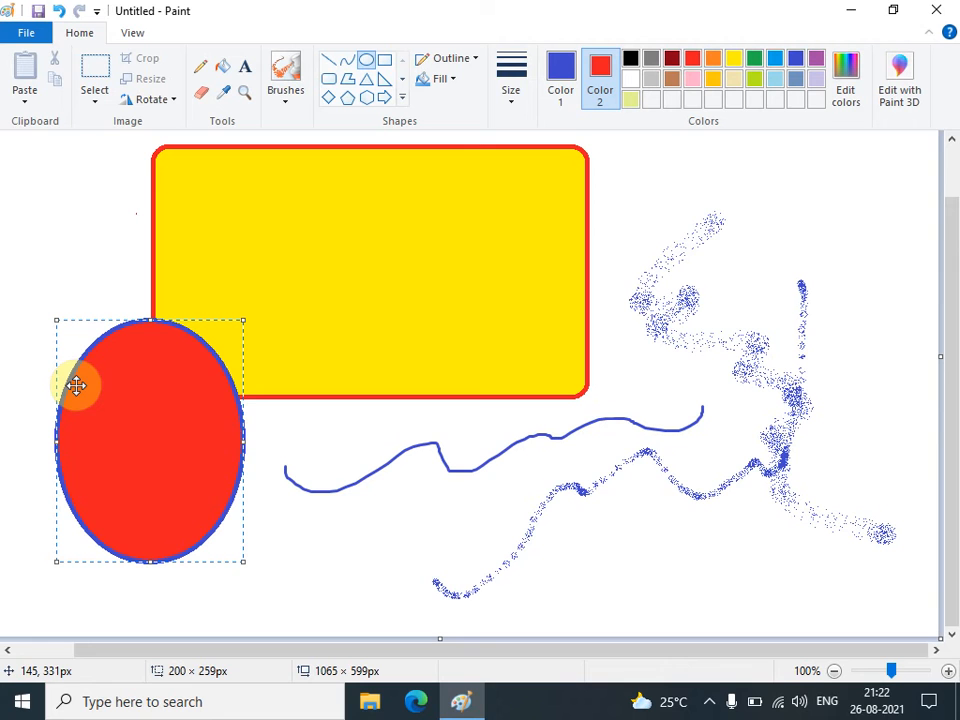
Give the ellipse a Natural pencil fill and an 8 px outline, and shift it slightly to the right
{"action": "left_click", "coordinate": [448, 82]}
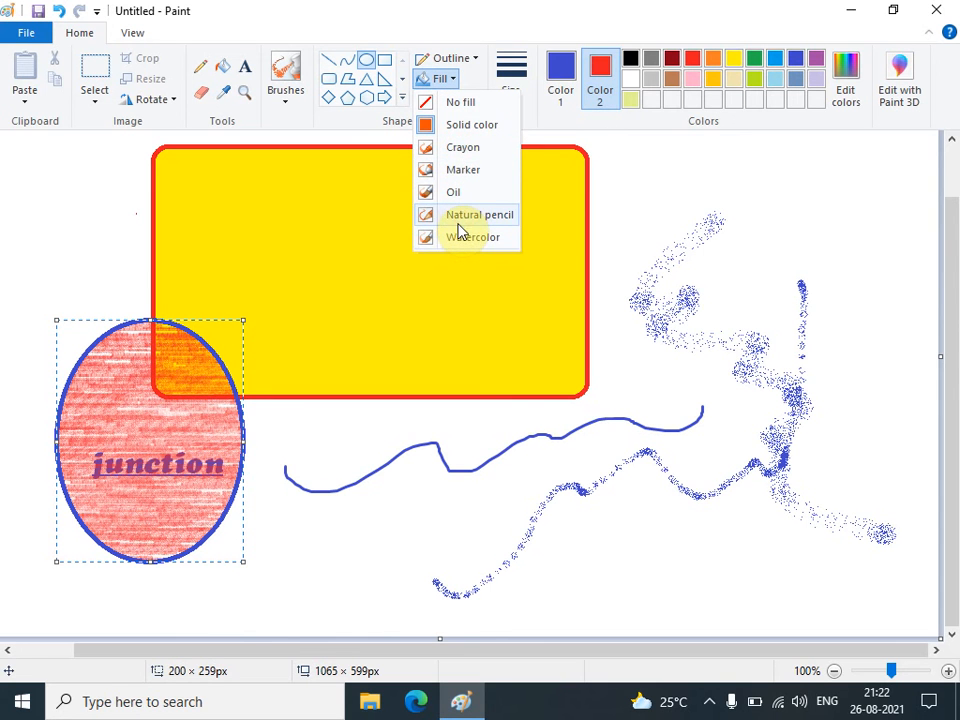
{"action": "left_click", "coordinate": [457, 222]}
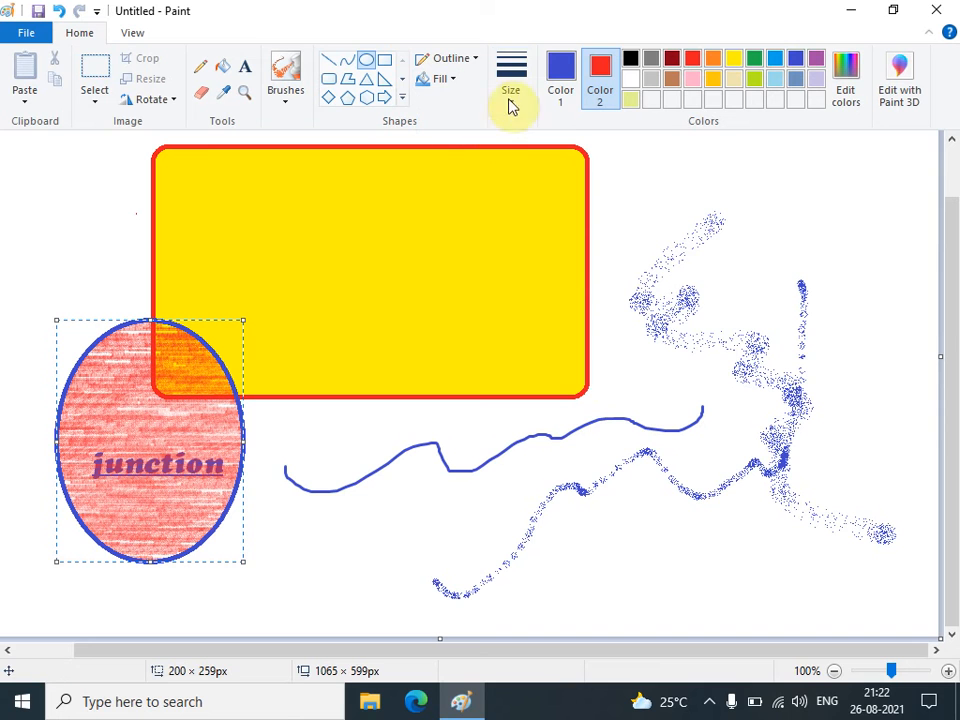
{"action": "left_click", "coordinate": [511, 100]}
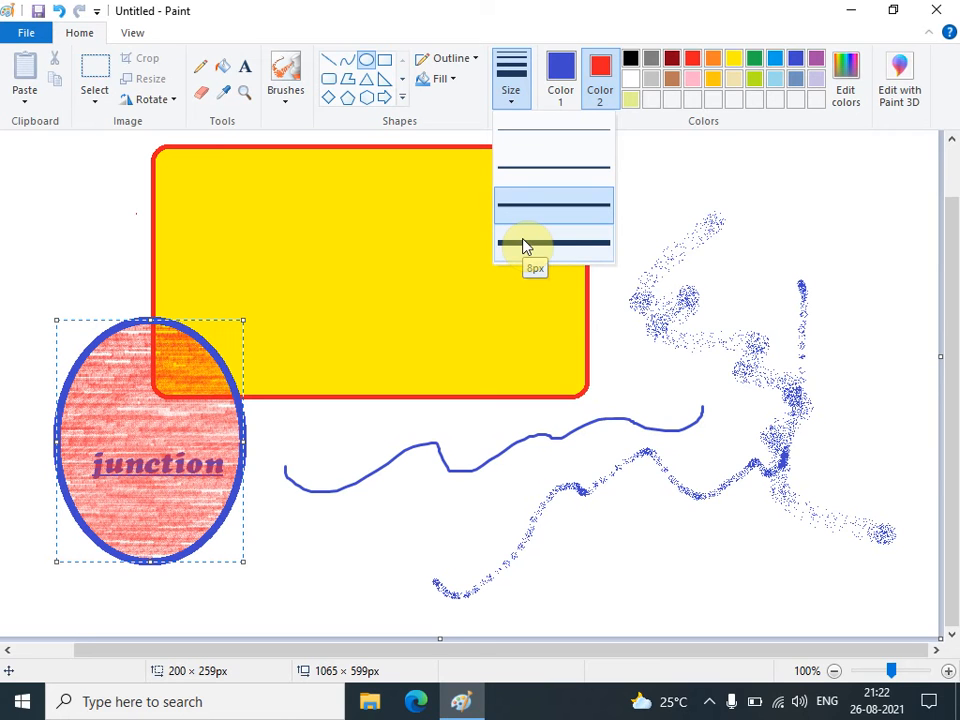
{"action": "left_click", "coordinate": [525, 244]}
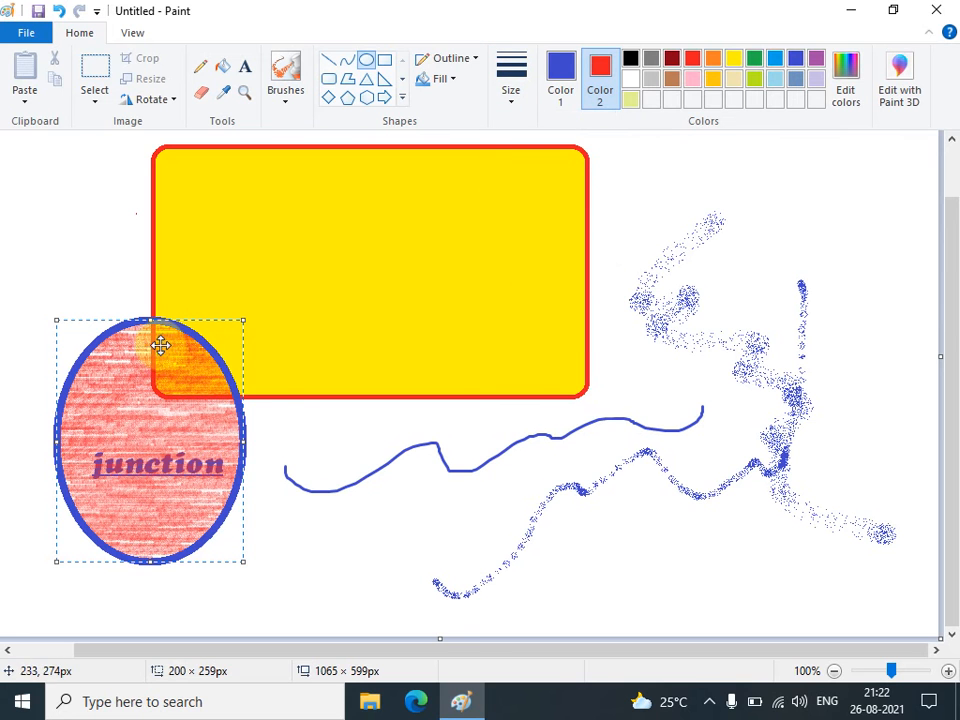
{"action": "left_click_drag", "start_coordinate": [100, 455], "coordinate": [124, 455]}
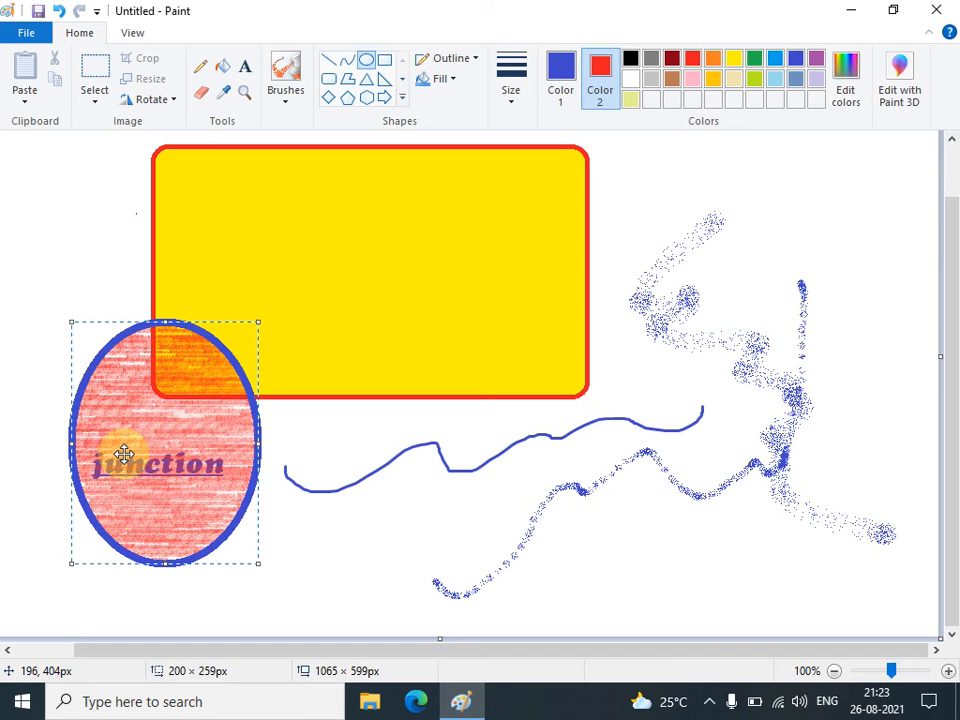
Thicken the ellipse's outline step by step well beyond 8 px
{"action": "key", "text": "ctrl+plus"}
{"action": "key", "text": "ctrl+plus"}
{"action": "key", "text": "ctrl+plus"}
{"action": "key", "text": "ctrl+plus"}
{"action": "key", "text": "ctrl+plus"}
{"action": "key", "text": "ctrl+plus"}
{"action": "key", "text": "ctrl+plus"}
{"action": "key", "text": "ctrl+plus"}
{"action": "key", "text": "ctrl+plus"}
{"action": "key", "text": "ctrl+plus"}
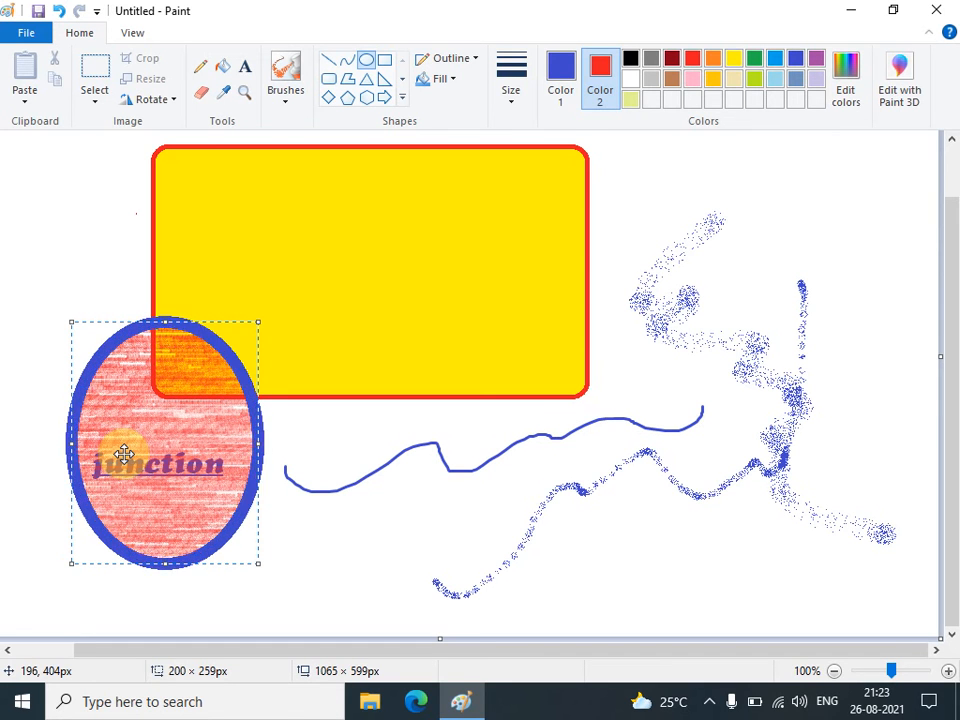
{"action": "key", "text": "ctrl+plus"}
{"action": "key", "text": "ctrl+plus"}
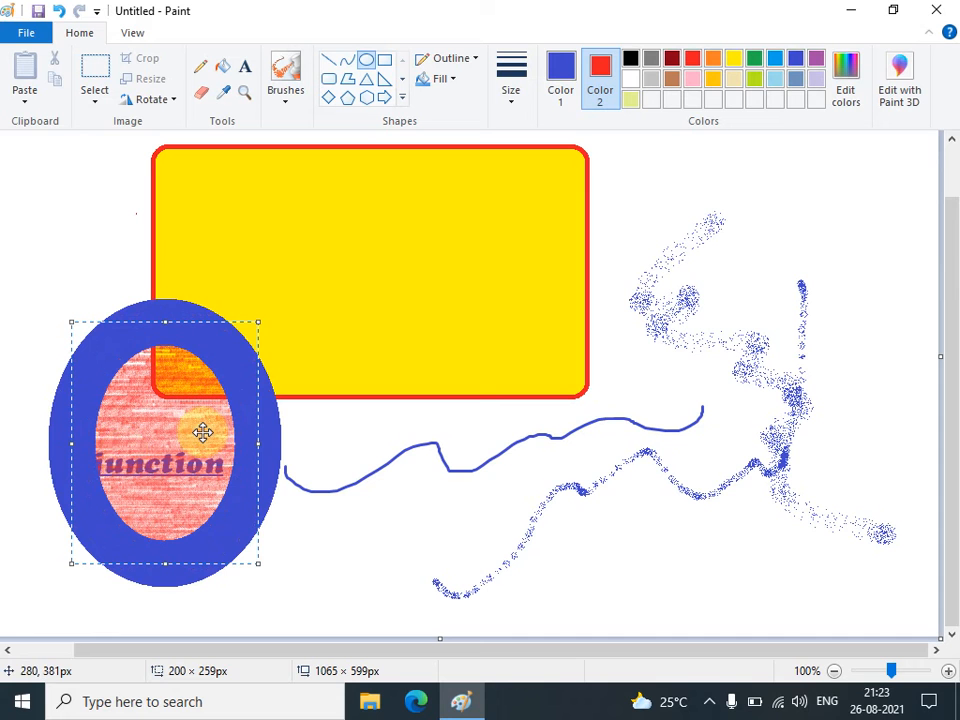
Thin the ellipse's outline back down to roughly its earlier thickness
{"action": "key", "text": "ctrl+minus"}
{"action": "key", "text": "ctrl+minus"}
{"action": "key", "text": "ctrl+minus"}
{"action": "key", "text": "ctrl+minus"}
{"action": "key", "text": "ctrl+minus"}
{"action": "key", "text": "ctrl+minus"}
{"action": "key", "text": "ctrl+minus"}
{"action": "key", "text": "ctrl+minus"}
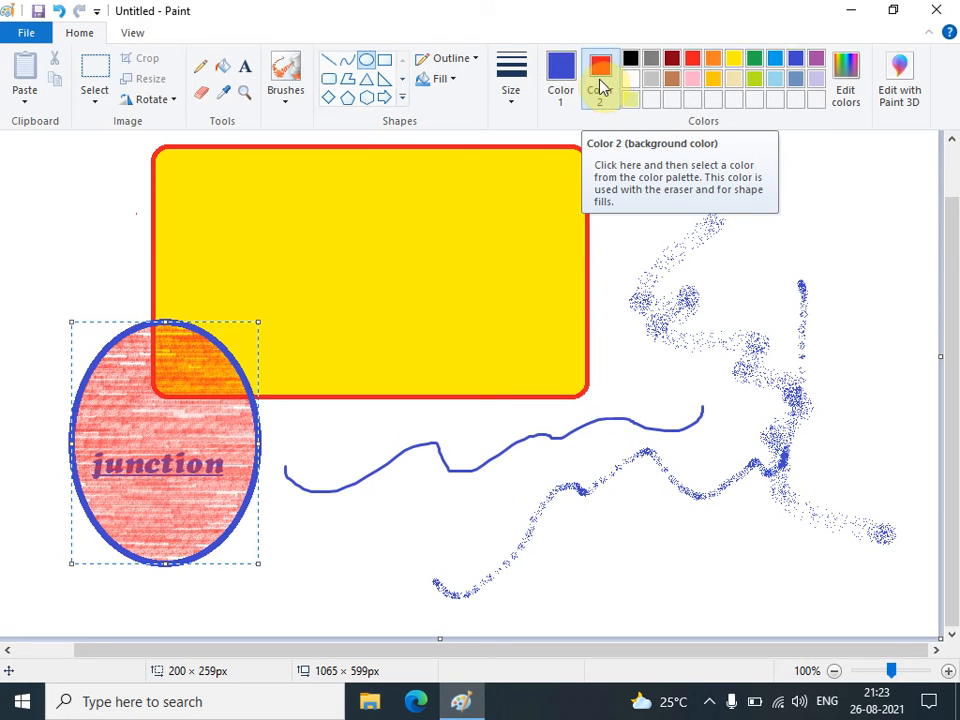
Use the Eraser with red as Color 2 to rub a zigzag over the airbrushed strokes
{"action": "left_click", "coordinate": [201, 91]}
{"action": "mouse_move", "coordinate": [746, 255]}
{"action": "left_mouse_down"}
{"action": "mouse_move", "coordinate": [755, 287]}
{"action": "mouse_move", "coordinate": [737, 343]}
{"action": "mouse_move", "coordinate": [778, 312]}
{"action": "mouse_move", "coordinate": [751, 388]}
{"action": "mouse_move", "coordinate": [796, 447]}
{"action": "mouse_move", "coordinate": [838, 456]}
{"action": "left_mouse_up"}
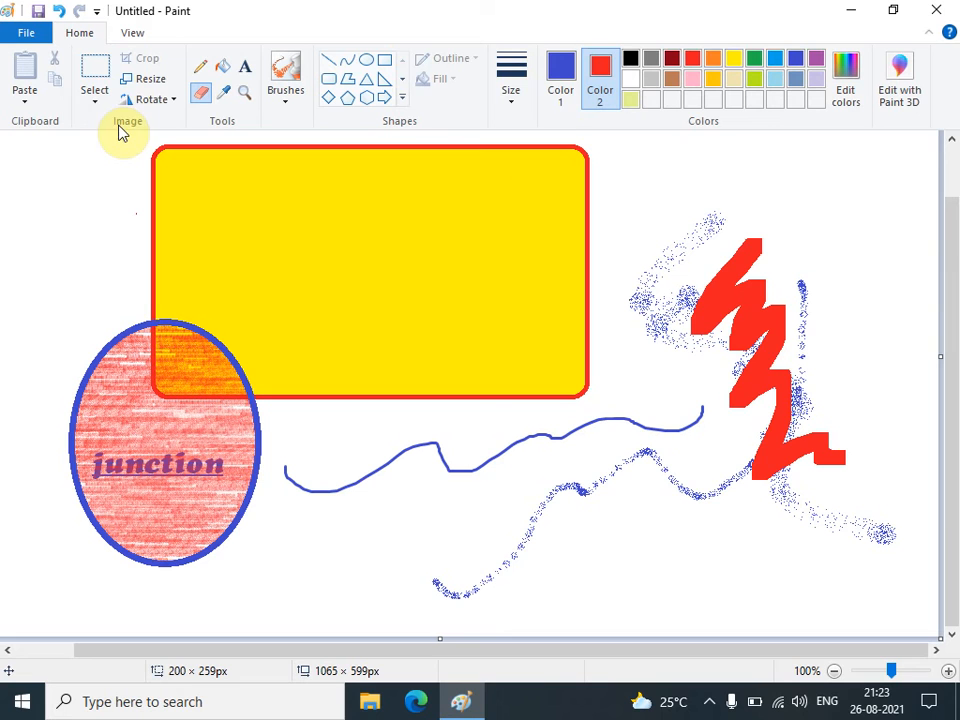
{"action": "left_click", "coordinate": [93, 100]}
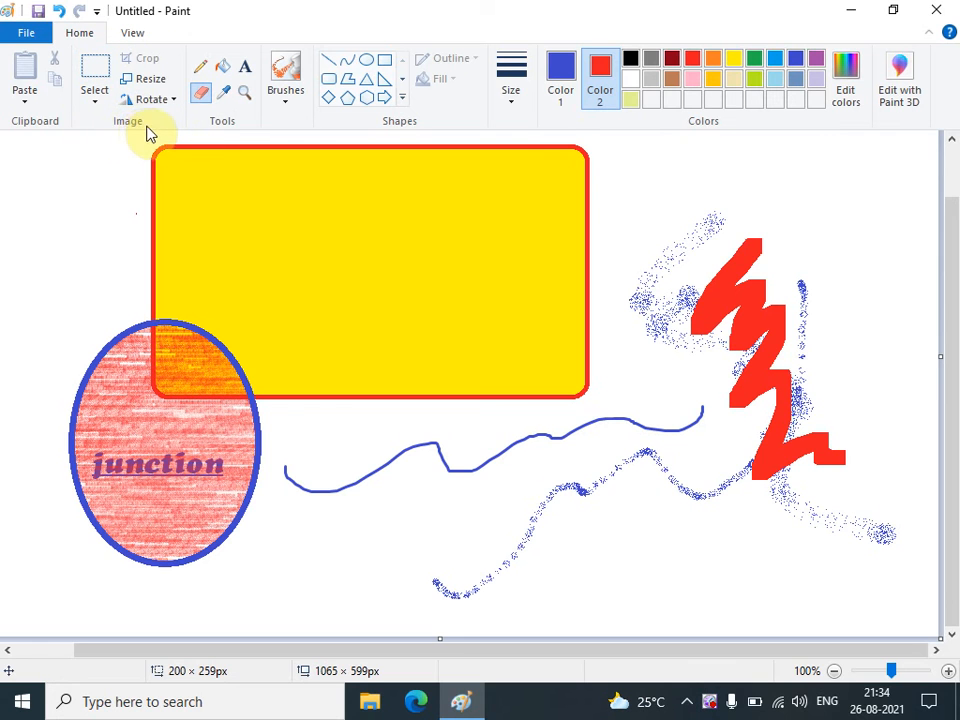
{"action": "left_click", "coordinate": [93, 104]}
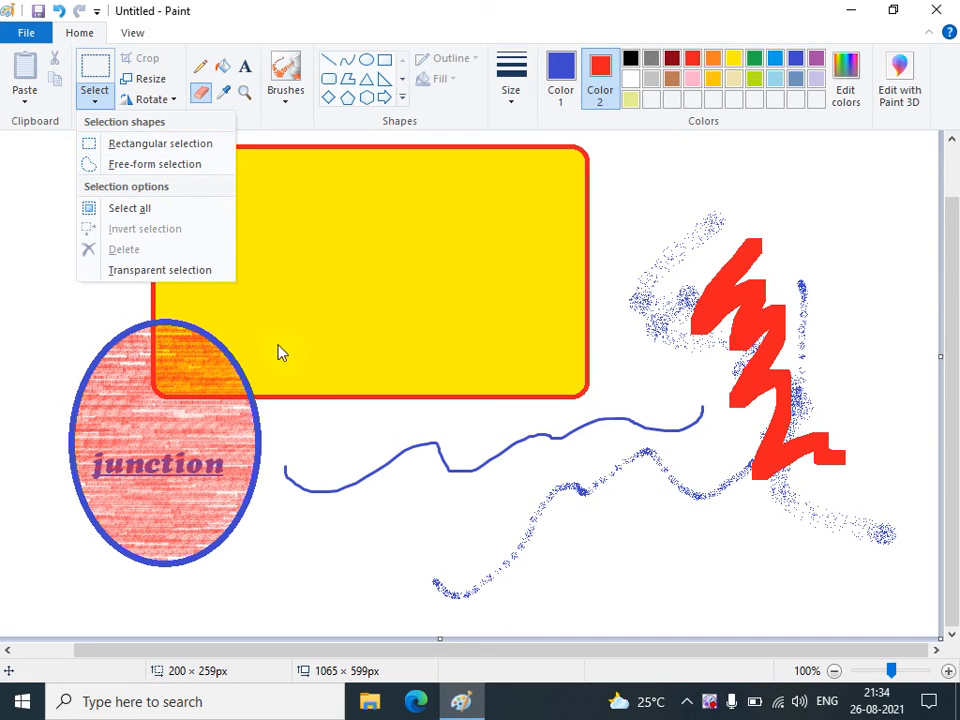
{"action": "left_click", "coordinate": [687, 703]}
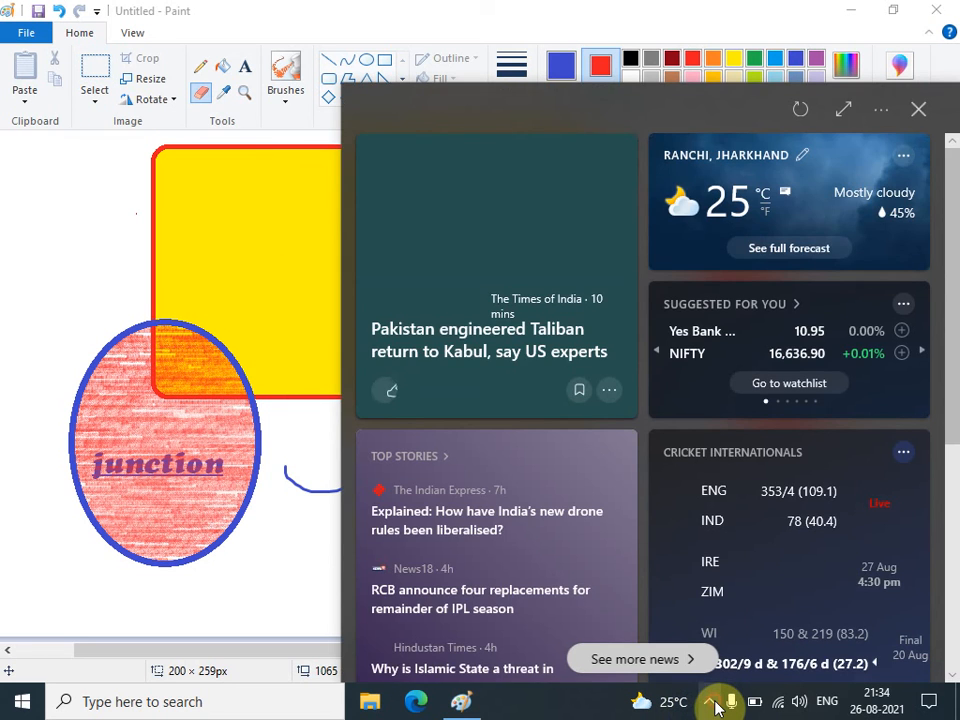
{"action": "left_click", "coordinate": [709, 701]}
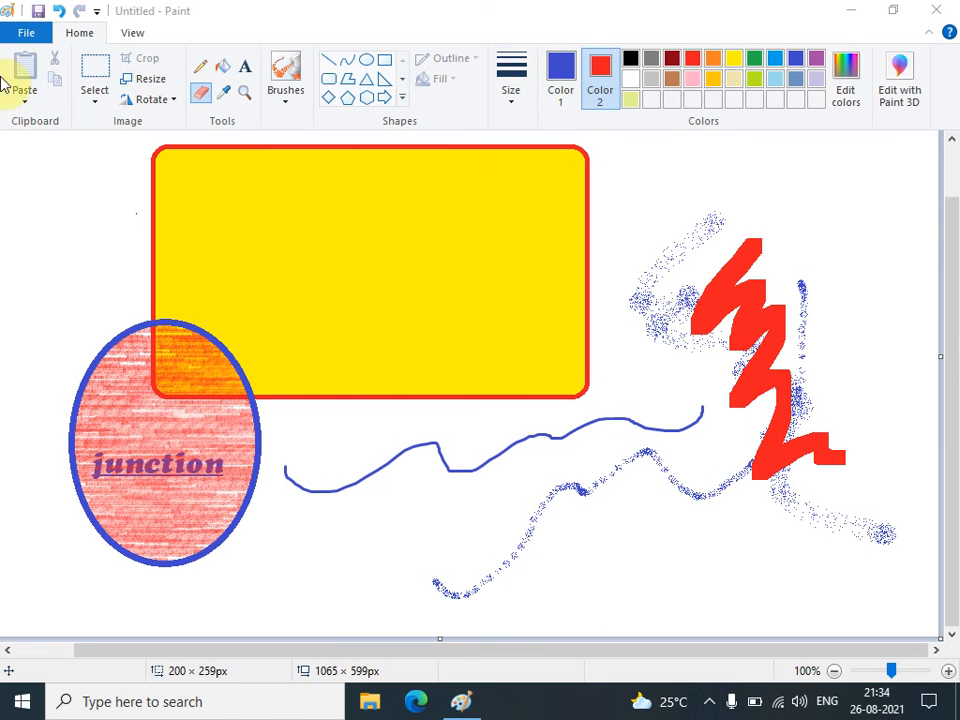
Cut a rectangular selection of about 496 × 389 px around the yellow rectangle and undo the cut
{"action": "left_click", "coordinate": [95, 100]}
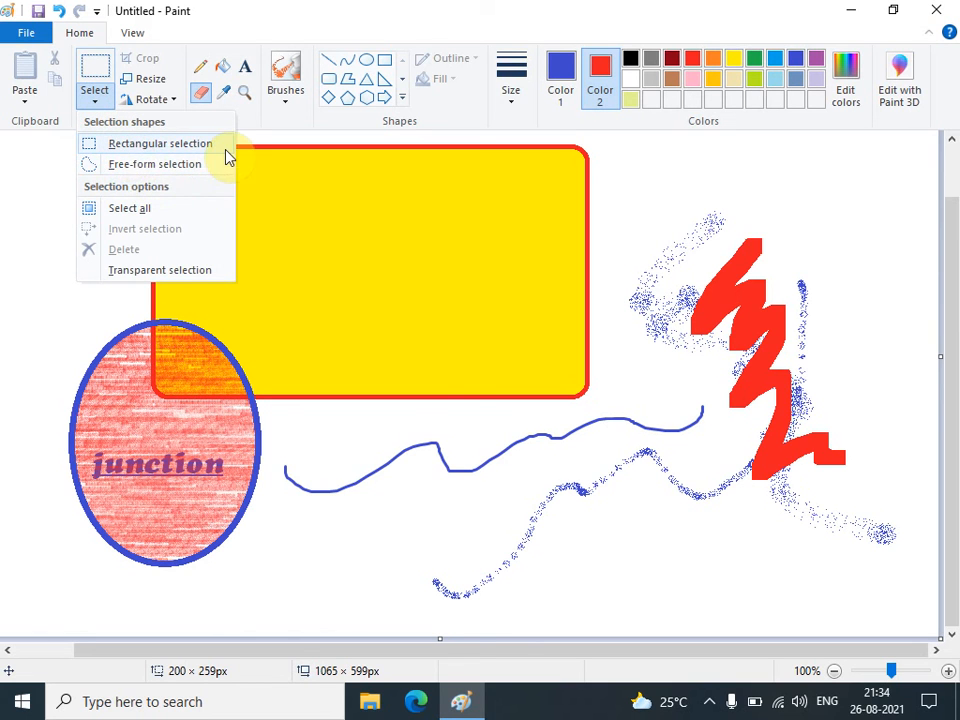
{"action": "left_click", "coordinate": [165, 144]}
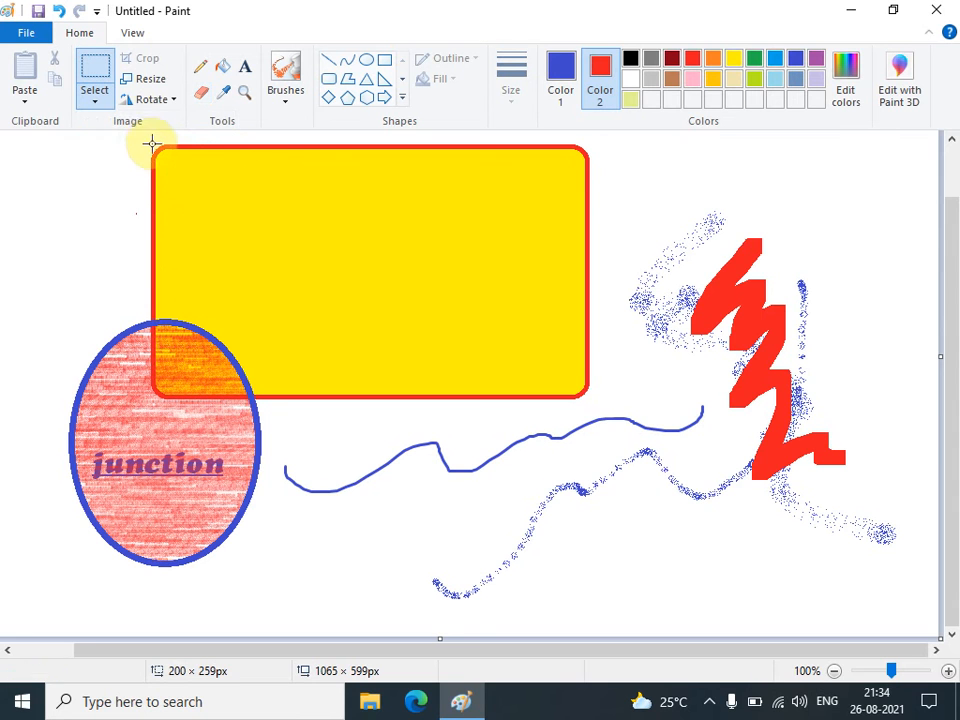
{"action": "left_click_drag", "start_coordinate": [143, 143], "coordinate": [610, 500]}
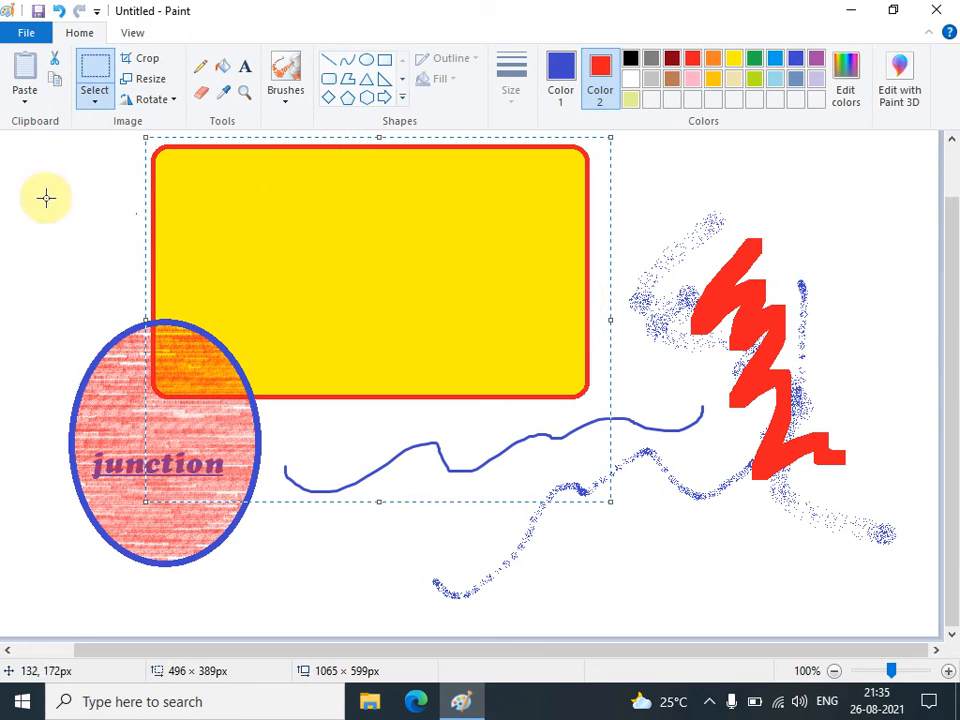
{"action": "left_click", "coordinate": [58, 62]}
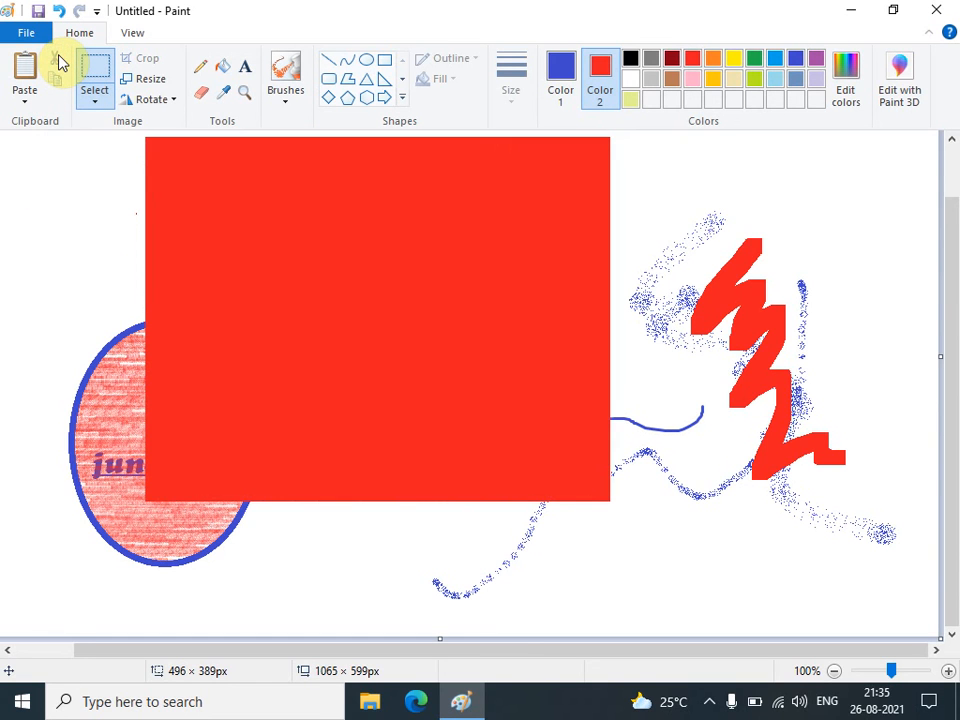
{"action": "key", "text": "ctrl+z"}
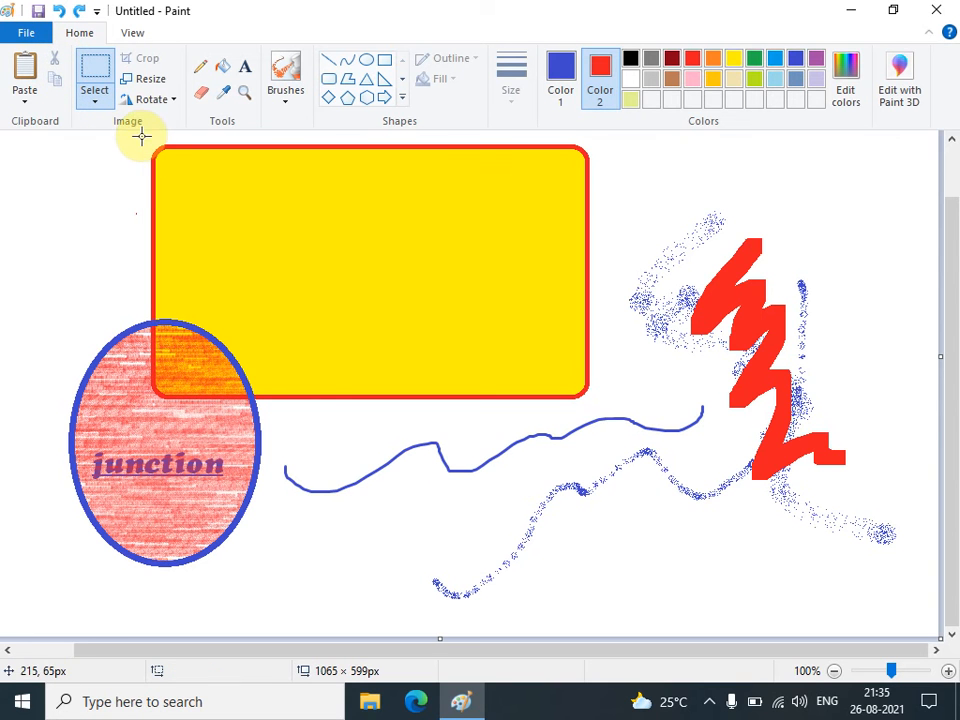
Copy a rectangular selection of about 560 × 370 px around the yellow rectangle, and paste it offset below and to the right of the original
{"action": "left_click_drag", "start_coordinate": [142, 137], "coordinate": [666, 481]}
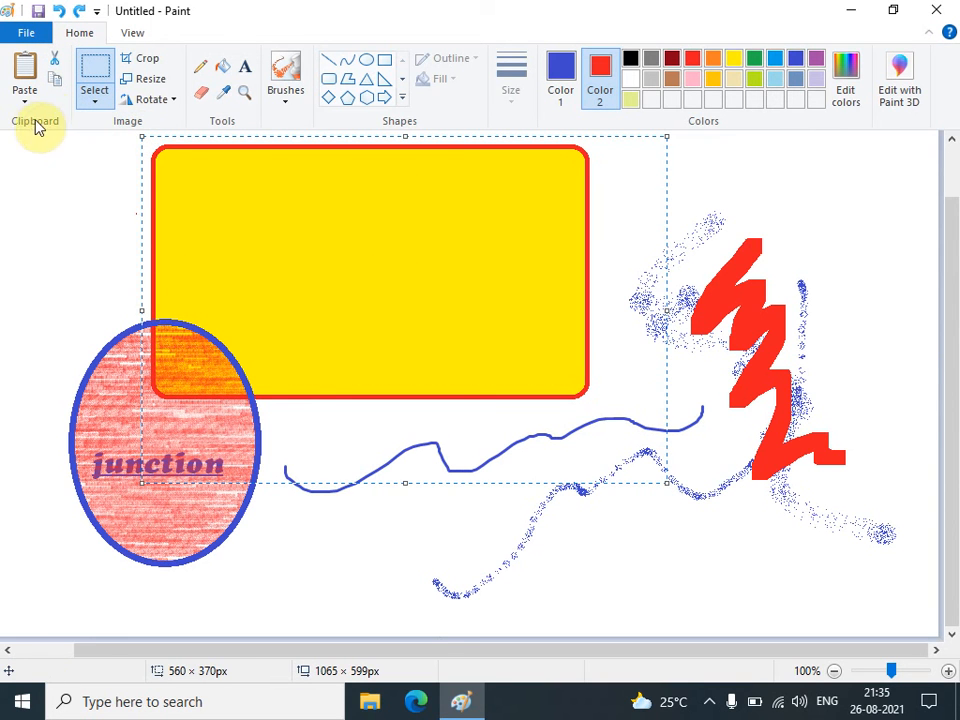
{"action": "left_click", "coordinate": [60, 88]}
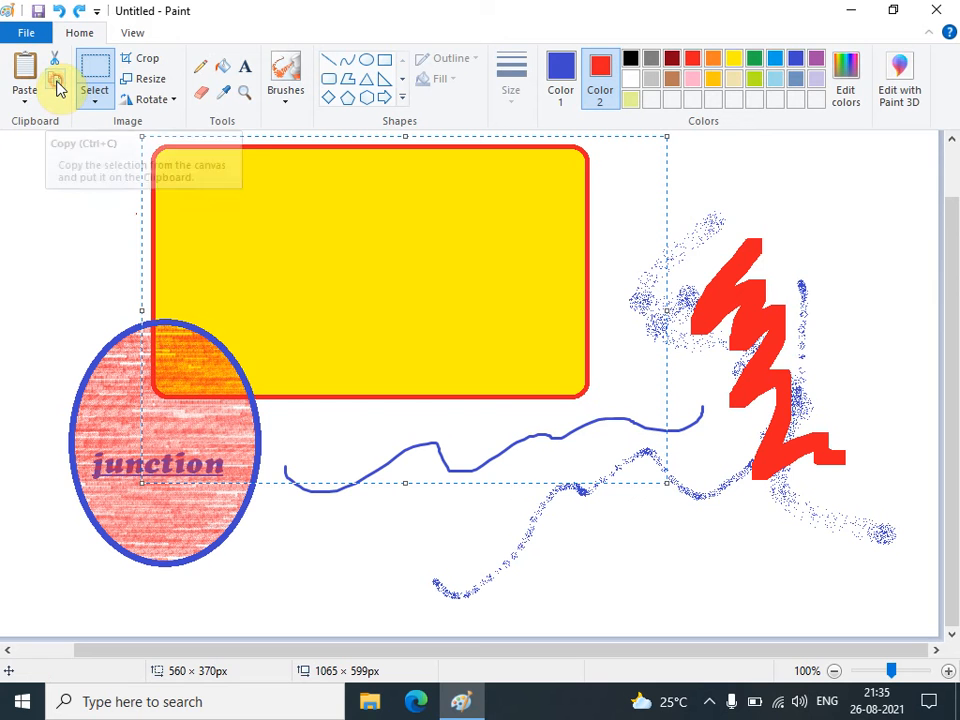
{"action": "left_click", "coordinate": [36, 78]}
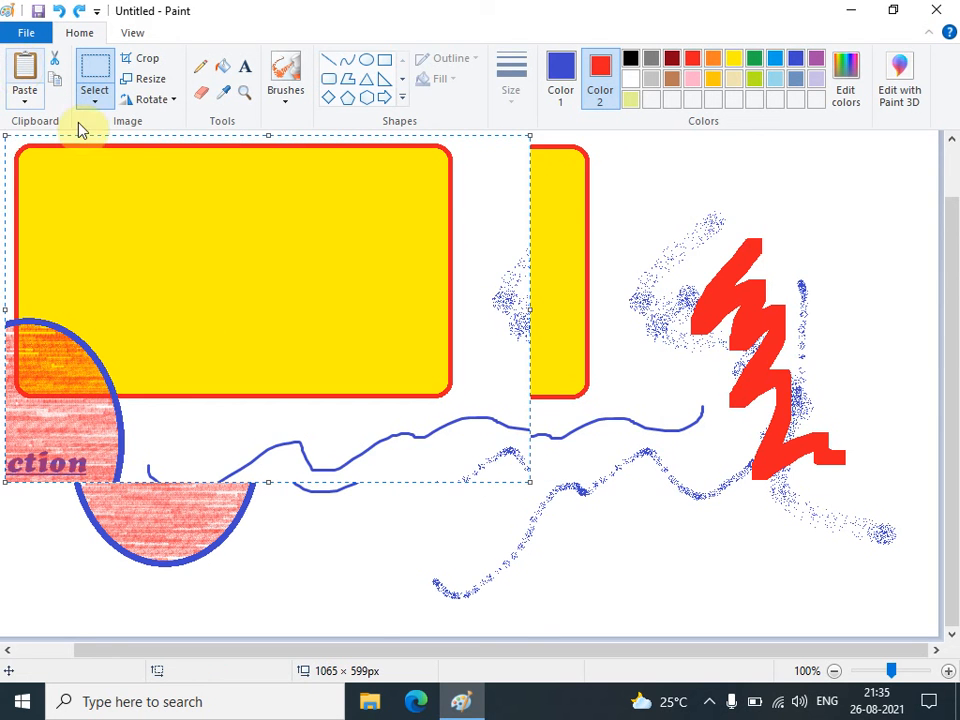
{"action": "left_click_drag", "start_coordinate": [177, 135], "coordinate": [467, 257]}
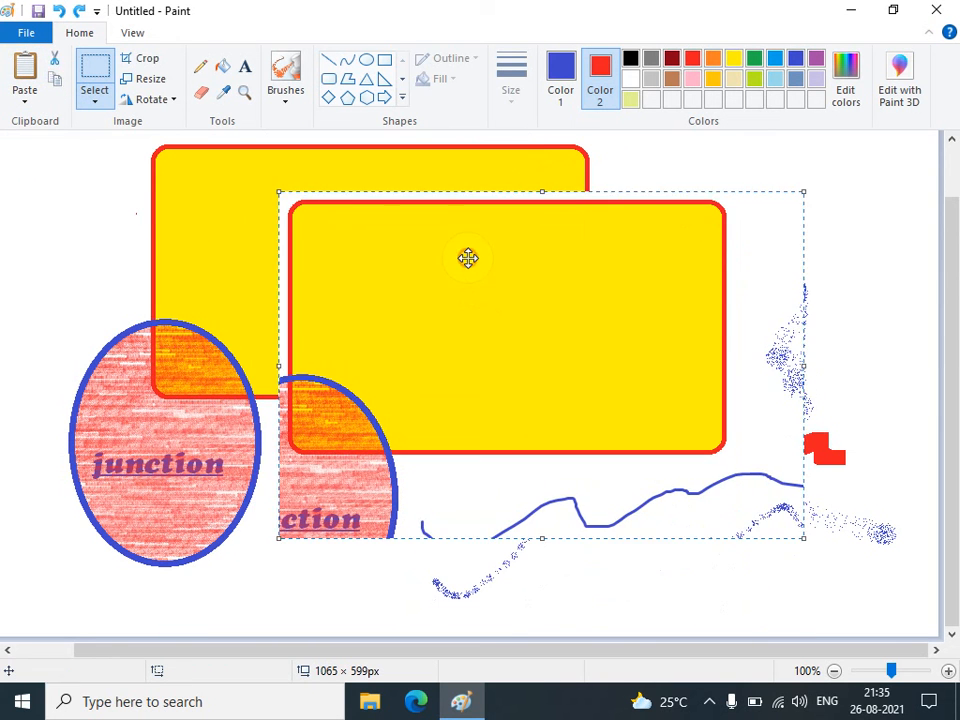
Copy the whole junction ellipse with a free-form selection, and place the pasted copy over the right half of the duplicated yellow rectangle
{"action": "left_click", "coordinate": [97, 104]}
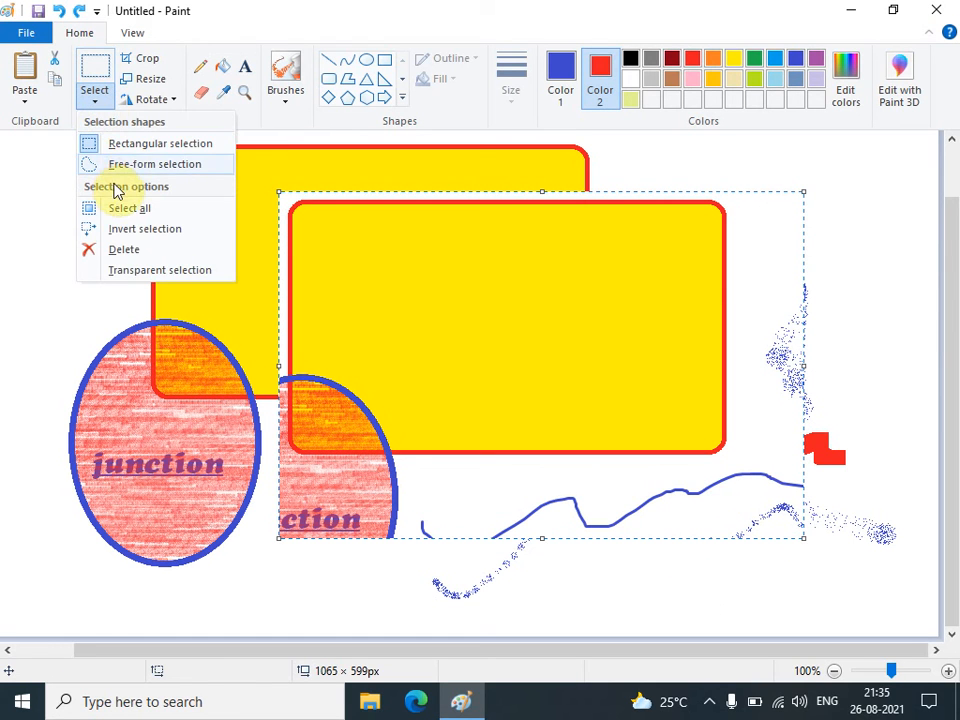
{"action": "left_click", "coordinate": [127, 165]}
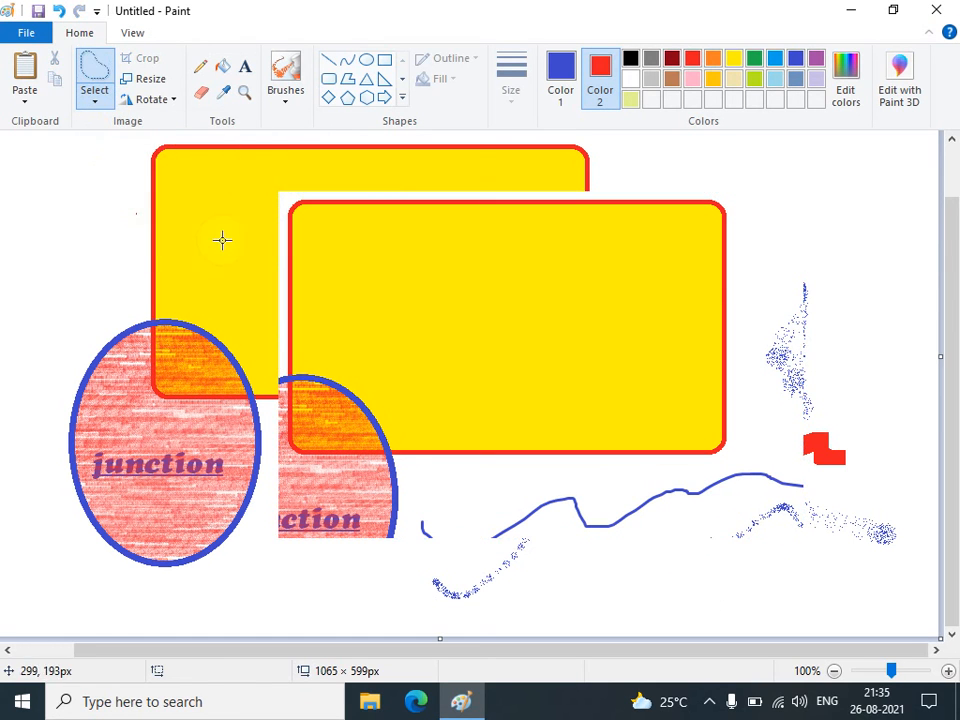
{"action": "mouse_move", "coordinate": [188, 299]}
{"action": "left_mouse_down"}
{"action": "mouse_move", "coordinate": [146, 290]}
{"action": "mouse_move", "coordinate": [129, 299]}
{"action": "mouse_move", "coordinate": [55, 421]}
{"action": "mouse_move", "coordinate": [54, 512]}
{"action": "mouse_move", "coordinate": [129, 597]}
{"action": "mouse_move", "coordinate": [239, 593]}
{"action": "mouse_move", "coordinate": [279, 505]}
{"action": "mouse_move", "coordinate": [303, 332]}
{"action": "mouse_move", "coordinate": [244, 290]}
{"action": "mouse_move", "coordinate": [141, 285]}
{"action": "left_mouse_up"}
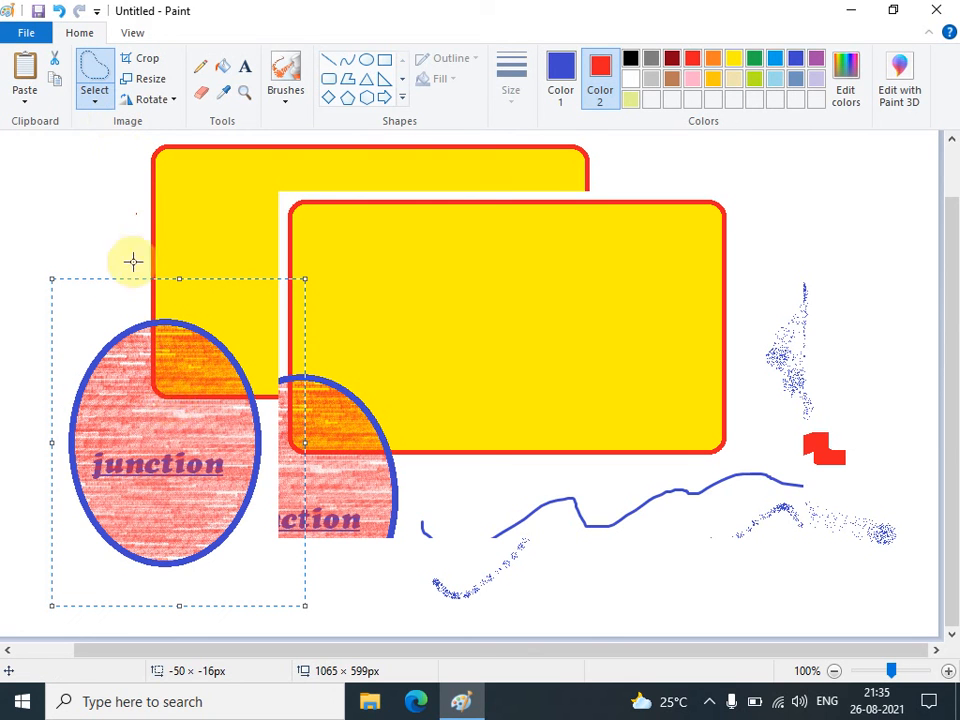
{"action": "left_click", "coordinate": [55, 88]}
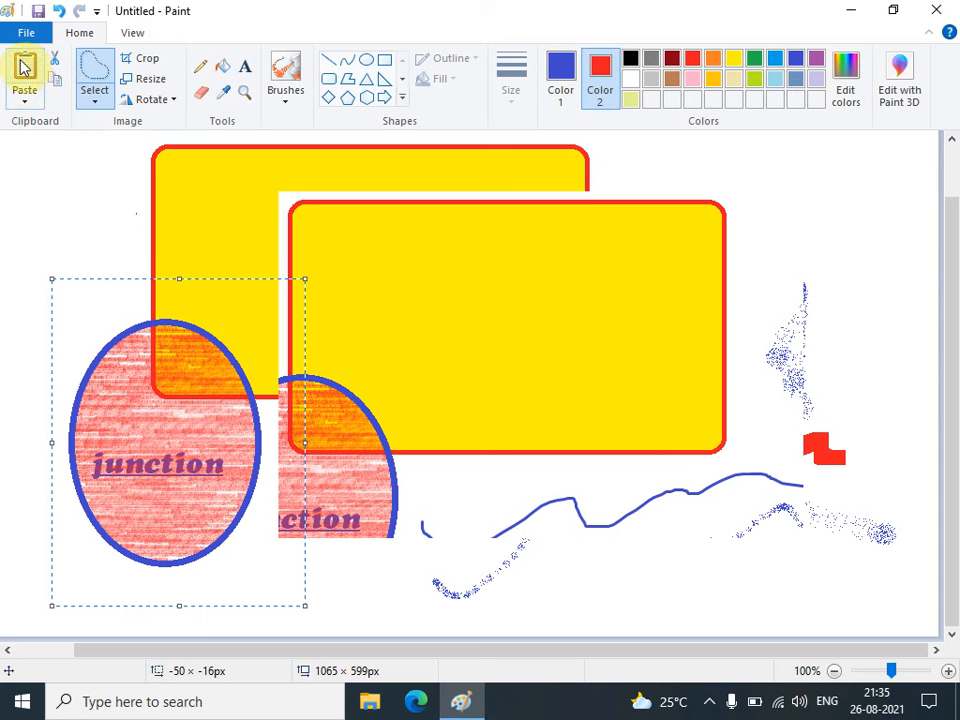
{"action": "left_click", "coordinate": [22, 66]}
{"action": "left_click_drag", "start_coordinate": [150, 321], "coordinate": [591, 407]}
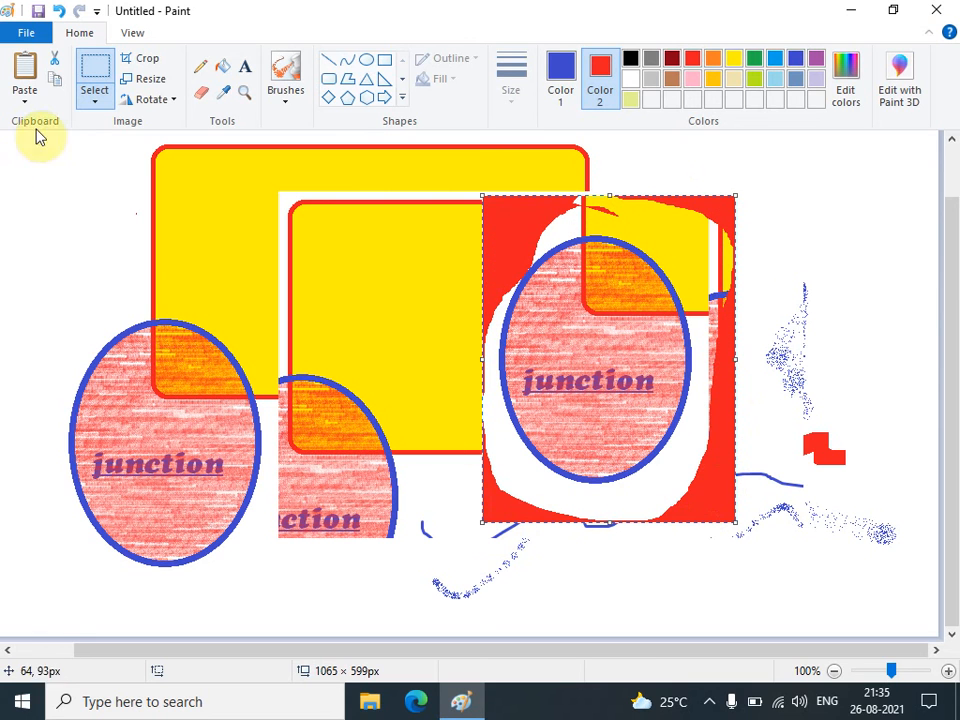
Select the entire picture, delete it, and undo the deletion
{"action": "left_click", "coordinate": [82, 100]}
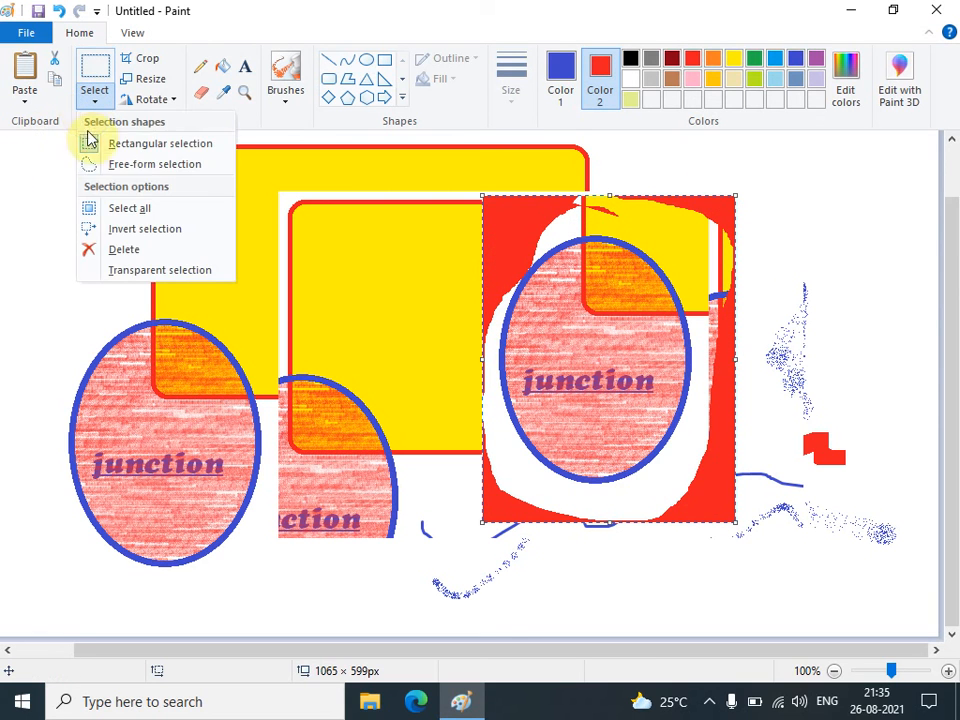
{"action": "left_click", "coordinate": [126, 210]}
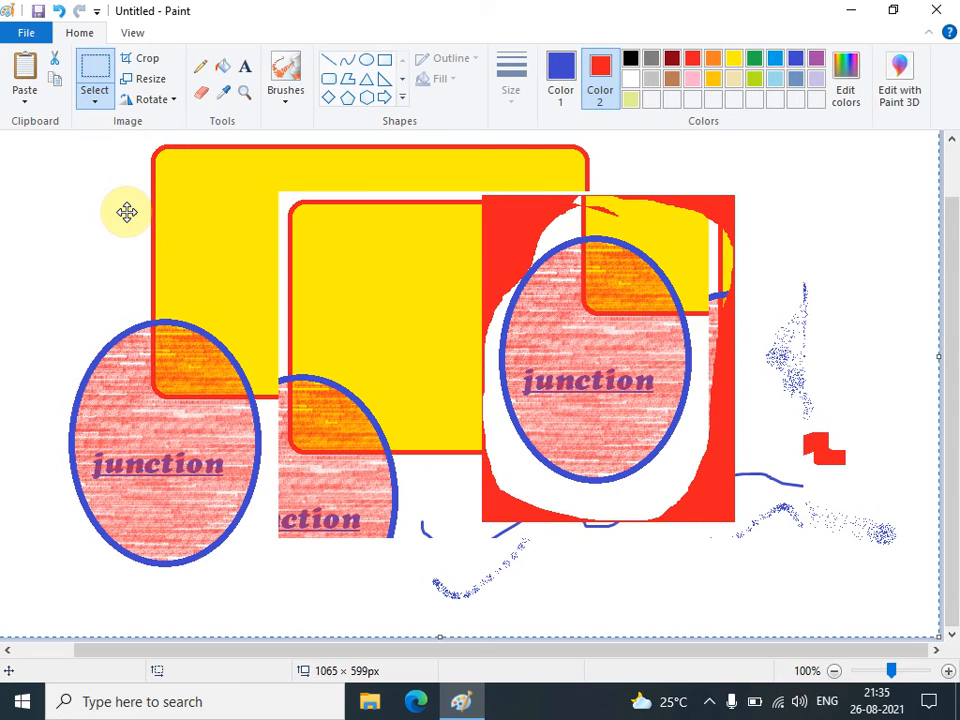
{"action": "left_click_drag", "start_coordinate": [501, 660], "coordinate": [414, 654]}
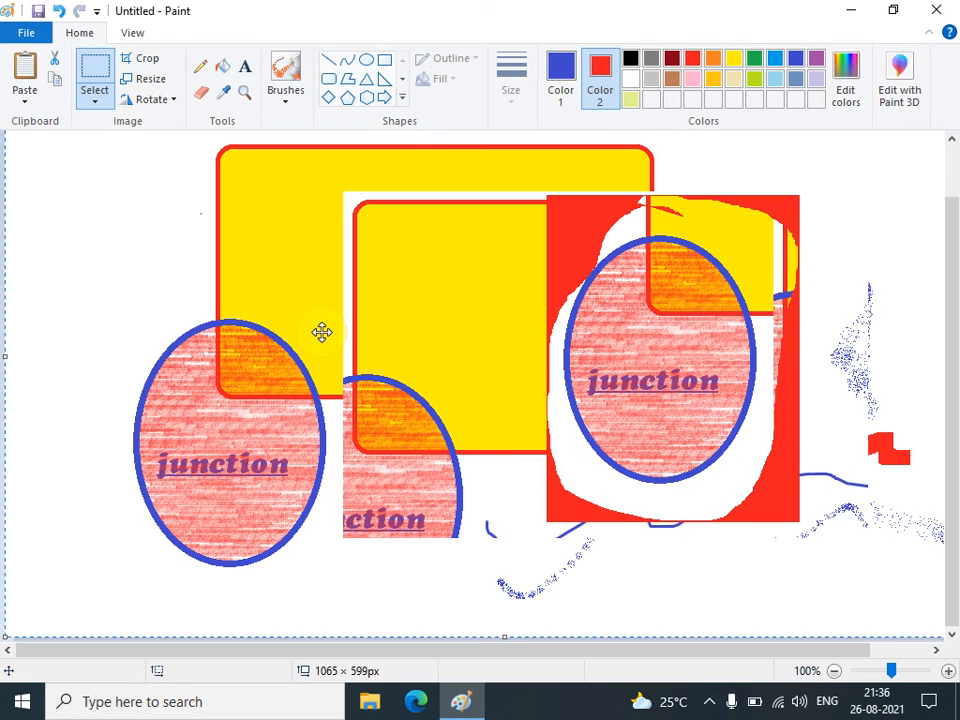
{"action": "key", "text": "Delete"}
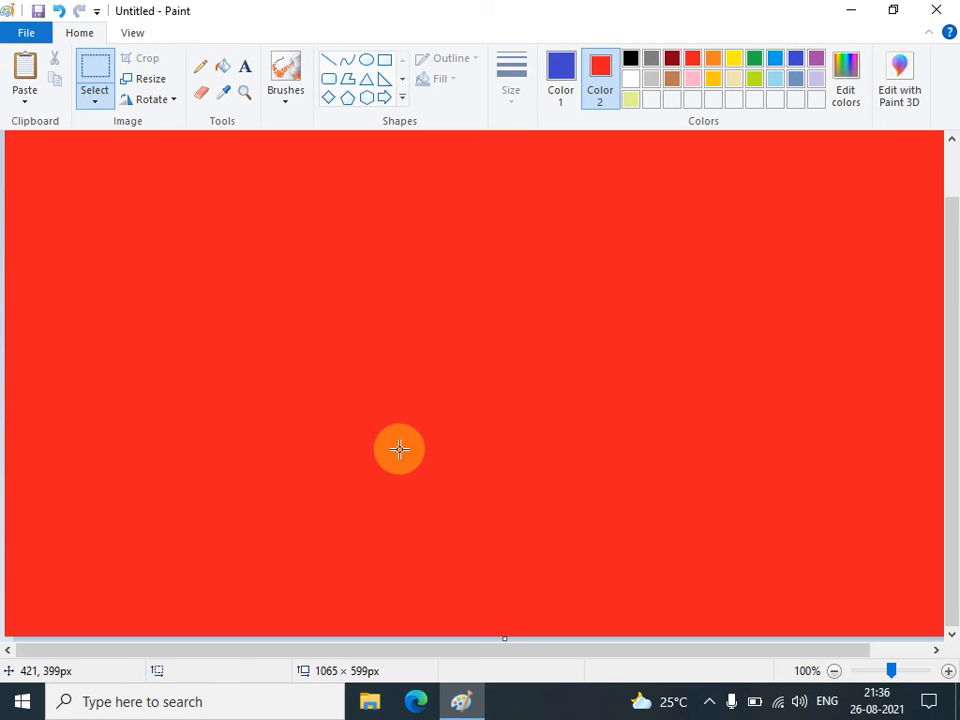
{"action": "key", "text": "ctrl+z"}
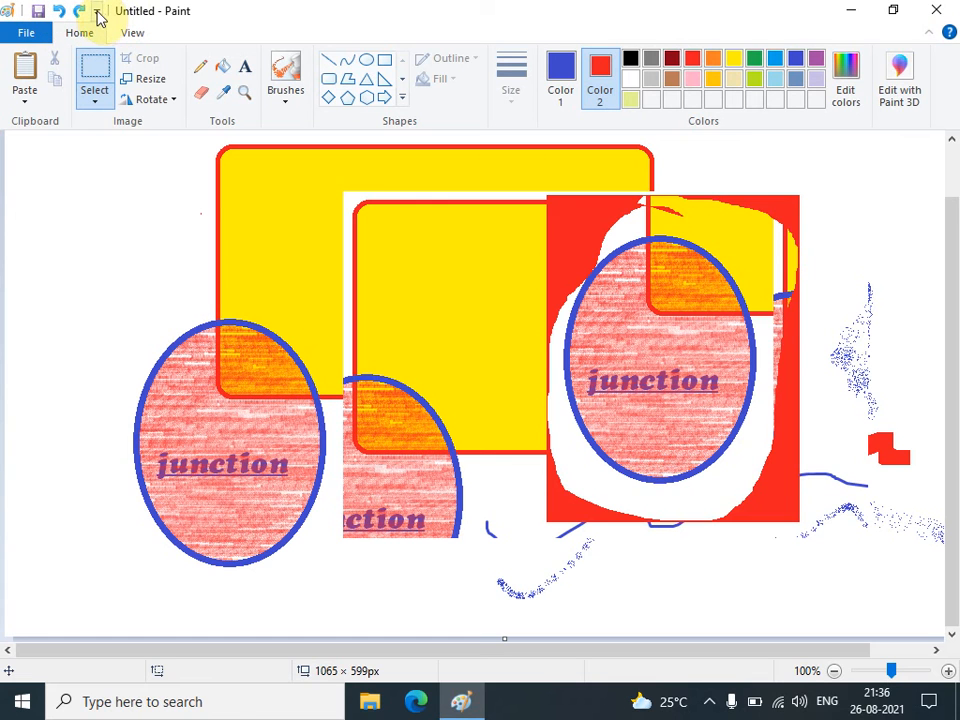
Undo and redo the pasting of the ellipse copy twice
{"action": "left_click", "coordinate": [60, 12]}
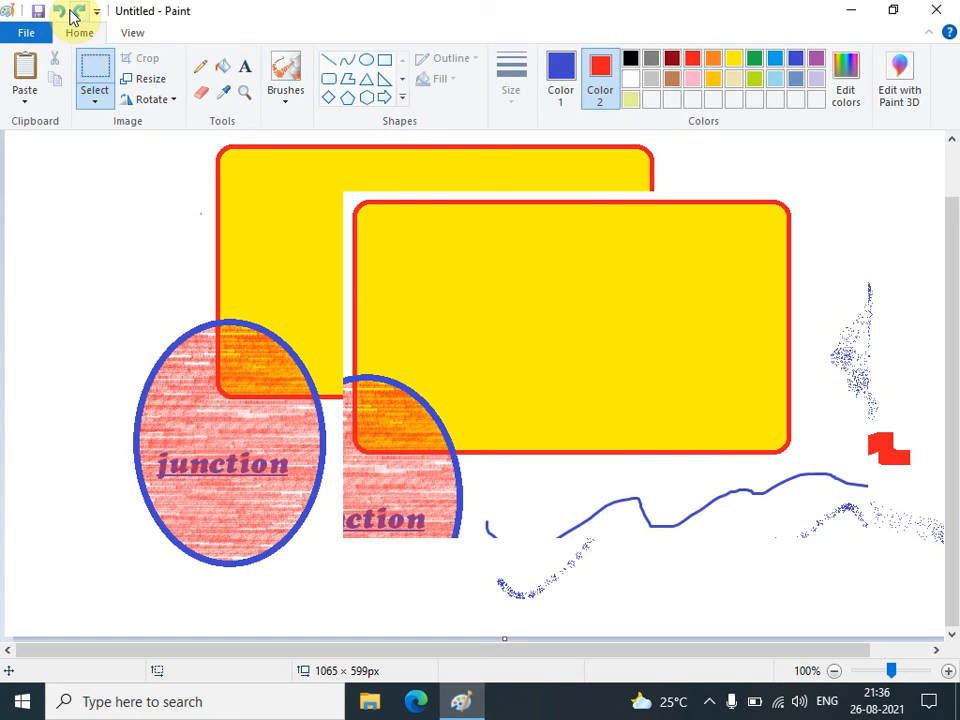
{"action": "left_click", "coordinate": [70, 14]}
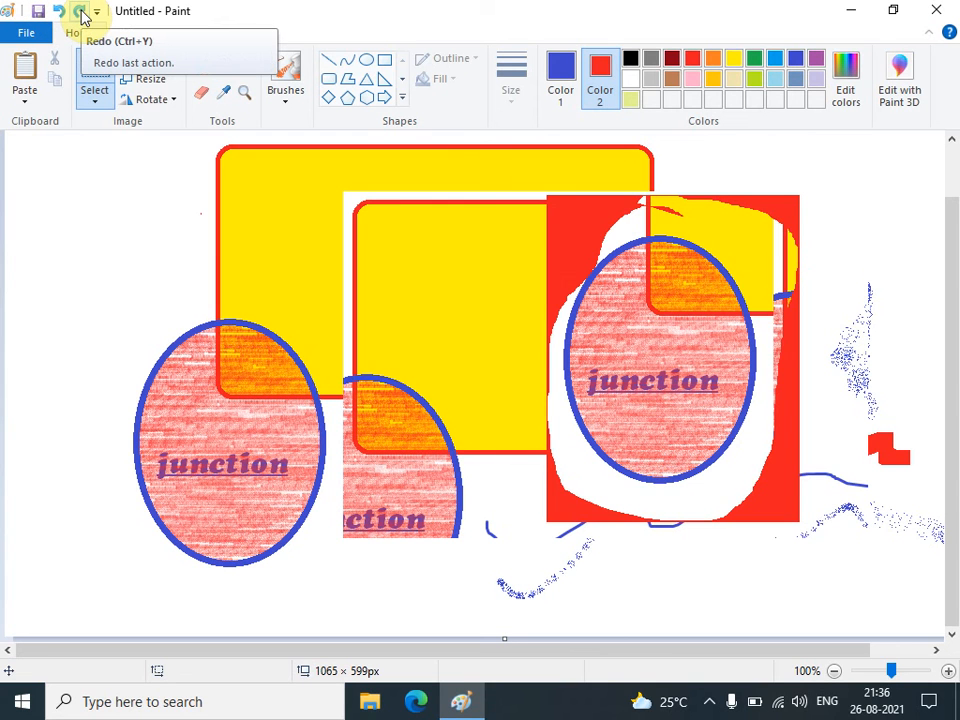
{"action": "left_click", "coordinate": [62, 14]}
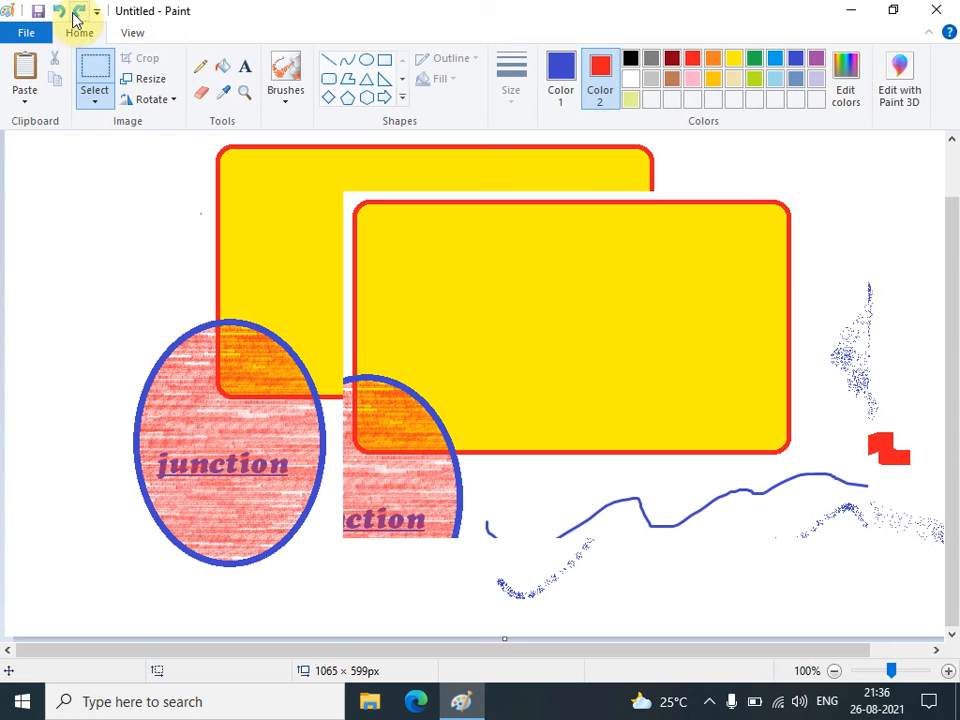
{"action": "left_click", "coordinate": [78, 14]}
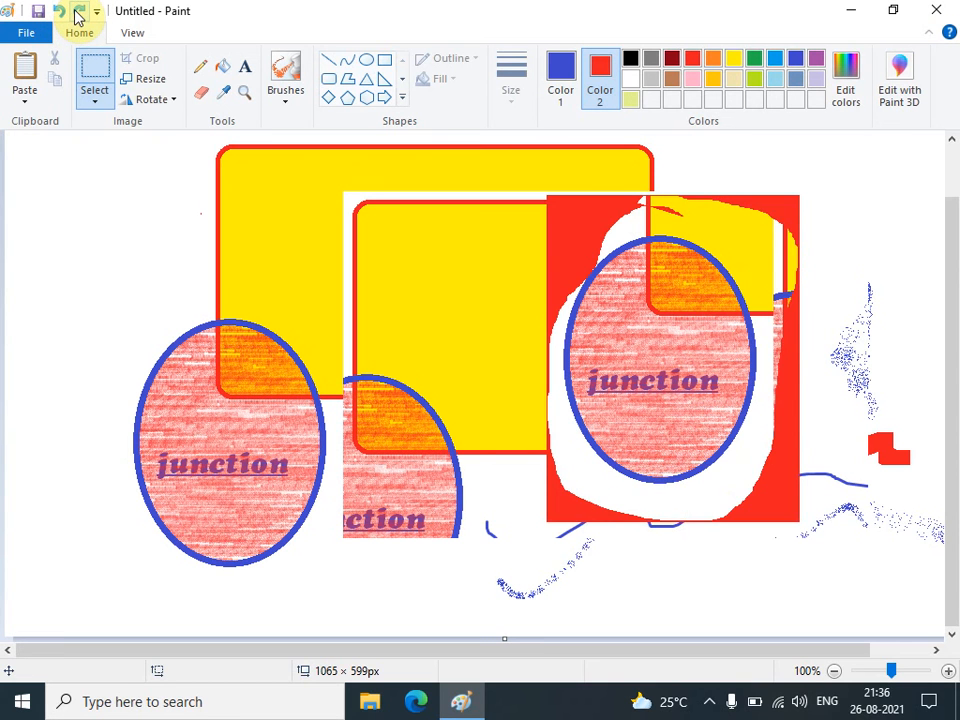
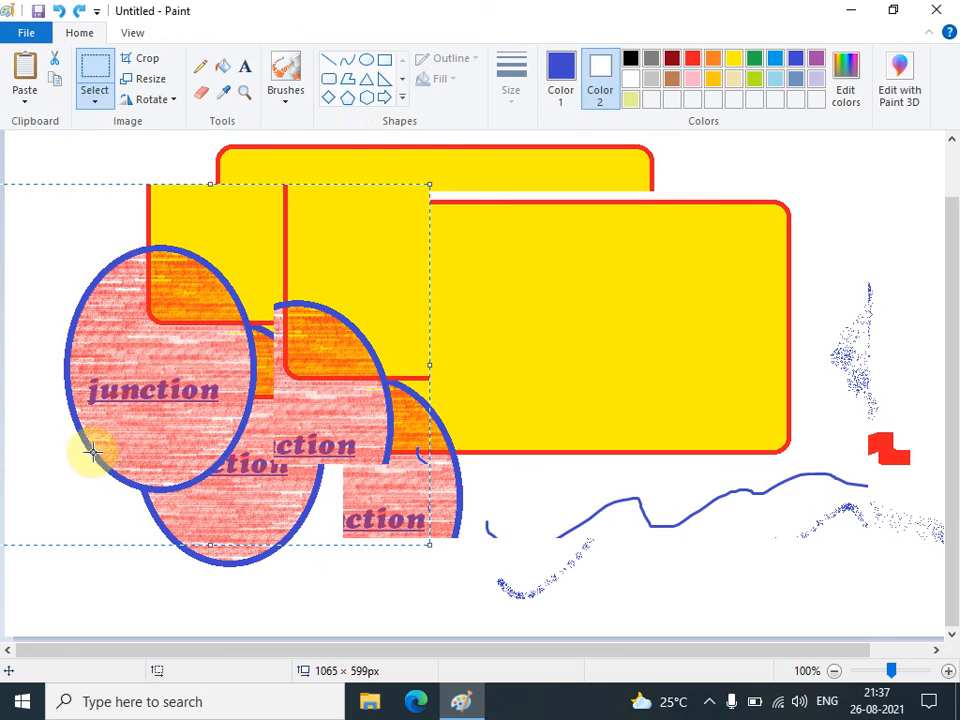
Crop the picture to the rectangular selection around the junction ellipse, about 469 × 385 px
{"action": "left_click", "coordinate": [222, 253]}
{"action": "key", "text": "ctrl+z"}
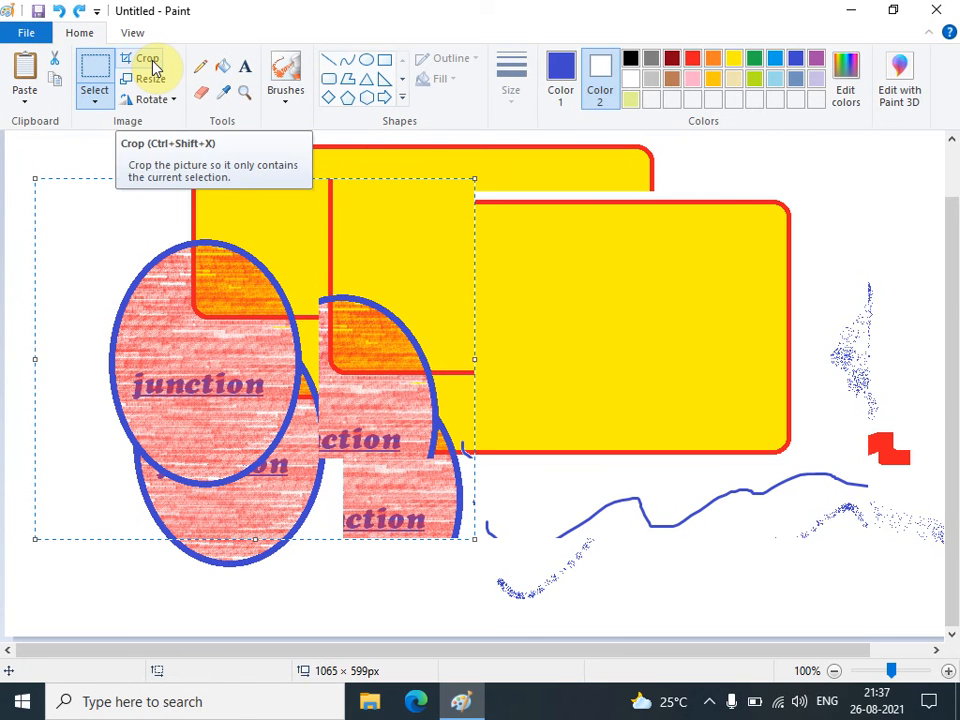
{"action": "left_click", "coordinate": [150, 62]}
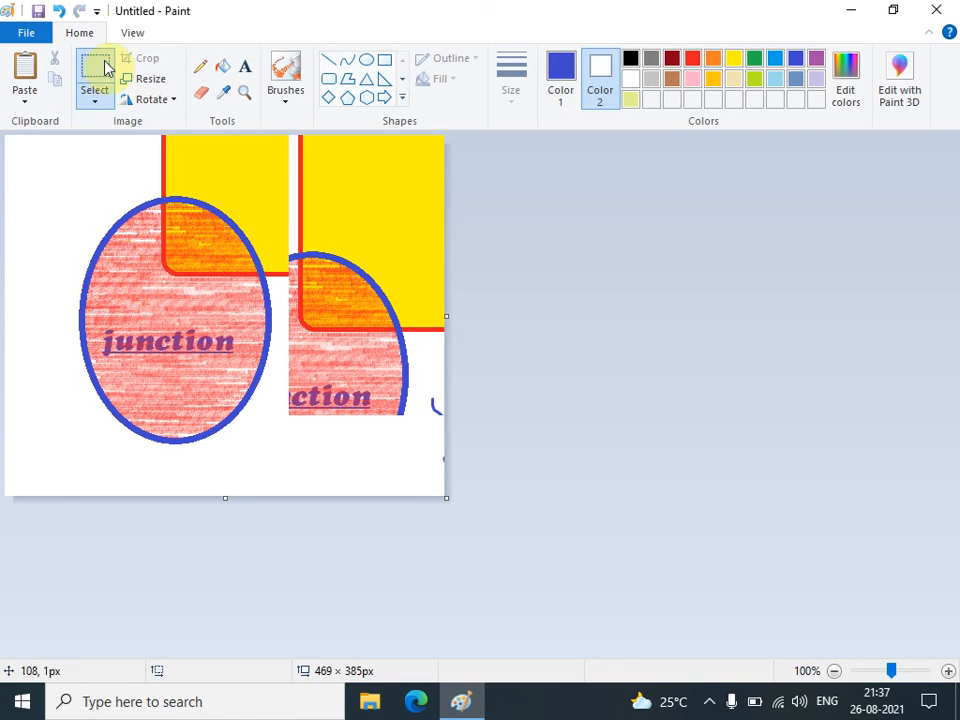
Resize the cropped picture to 150 percent horizontally and vertically, maintaining the aspect ratio
{"action": "left_click", "coordinate": [150, 74]}
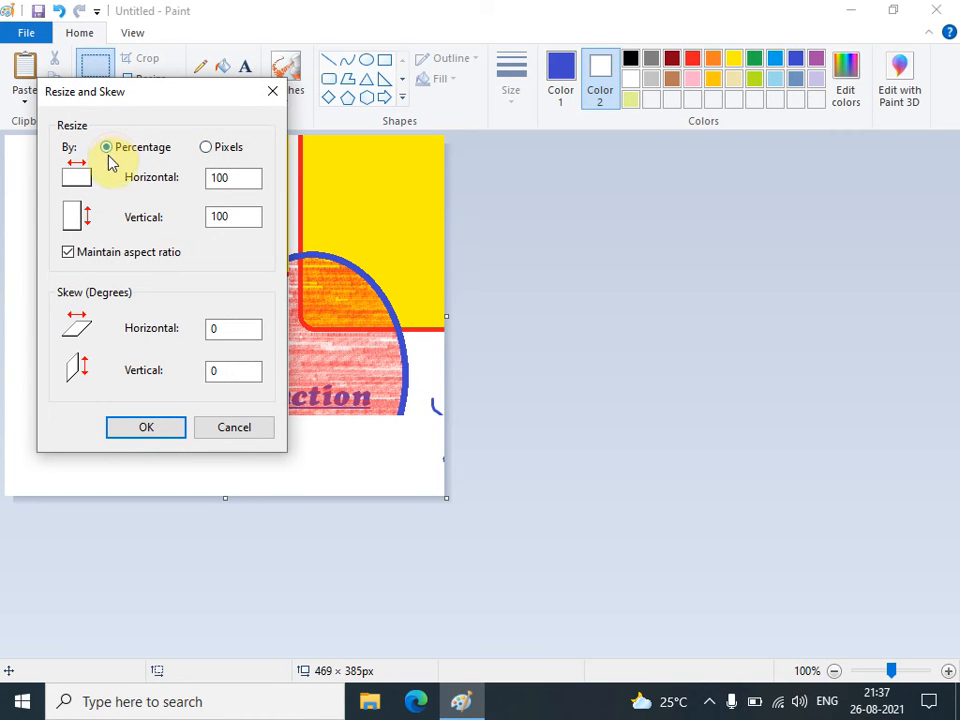
{"action": "double_click", "coordinate": [249, 178]}
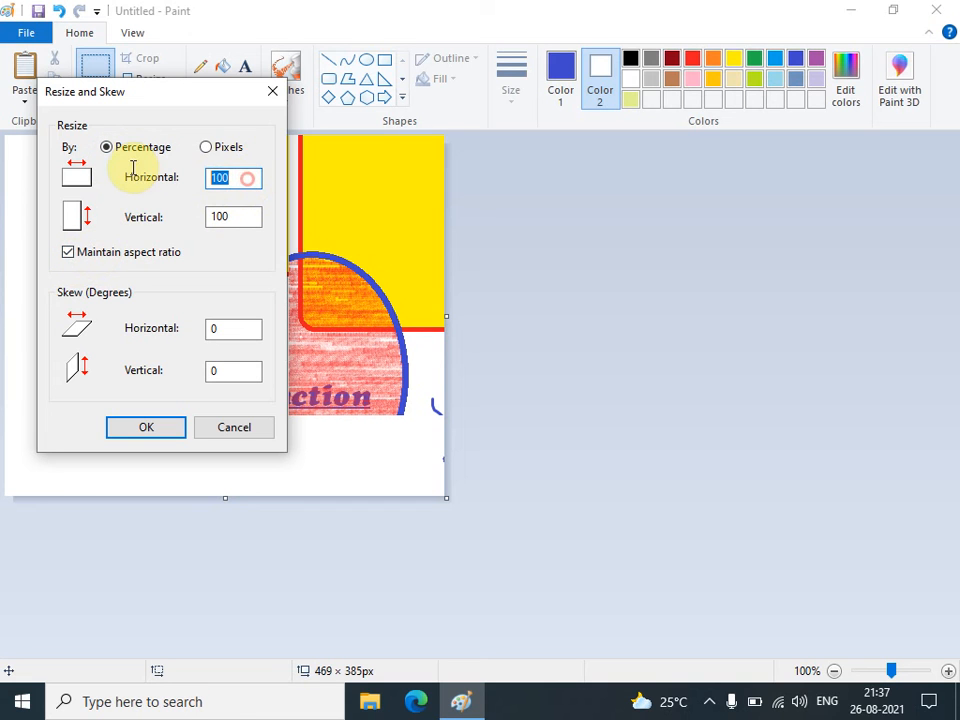
{"action": "key", "text": "End"}
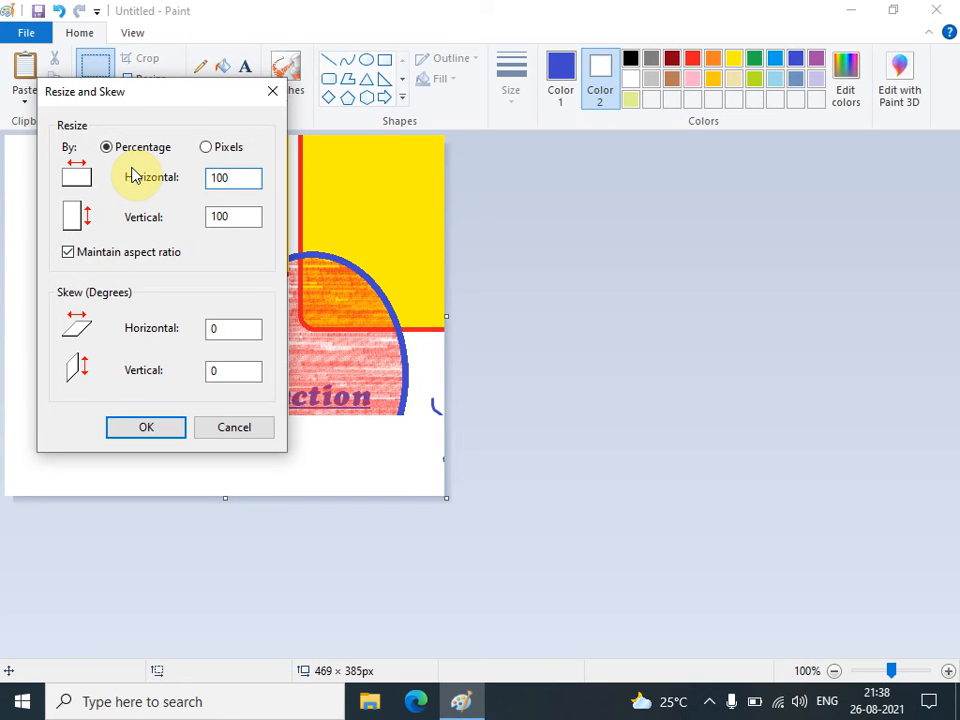
{"action": "key", "text": "BackSpace"}
{"action": "key", "text": "BackSpace"}
{"action": "type", "text": "50"}
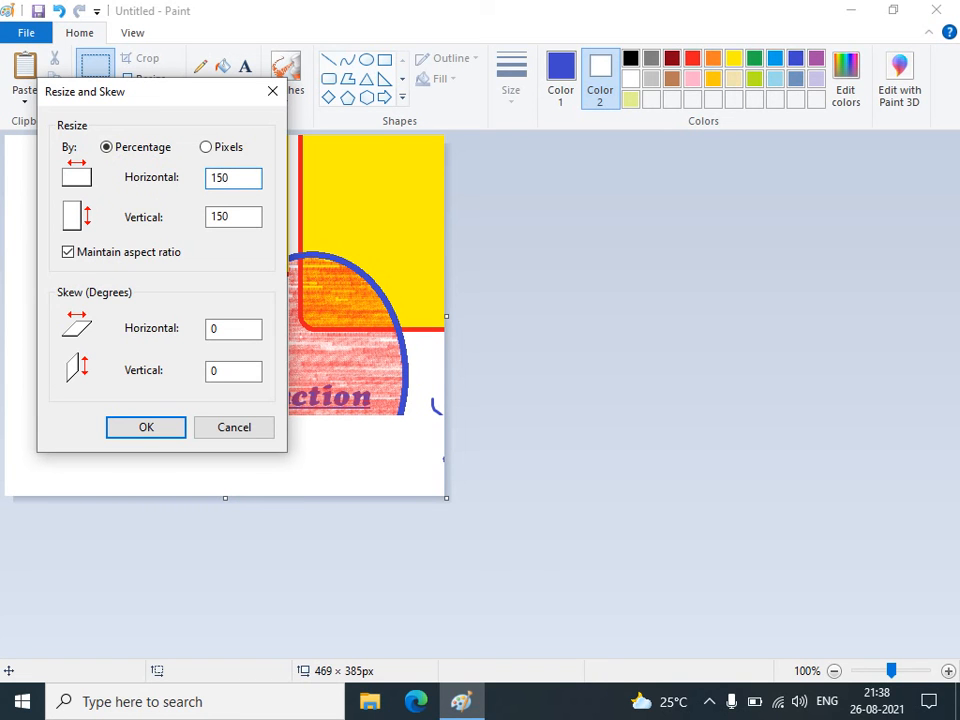
{"action": "left_click", "coordinate": [152, 425]}
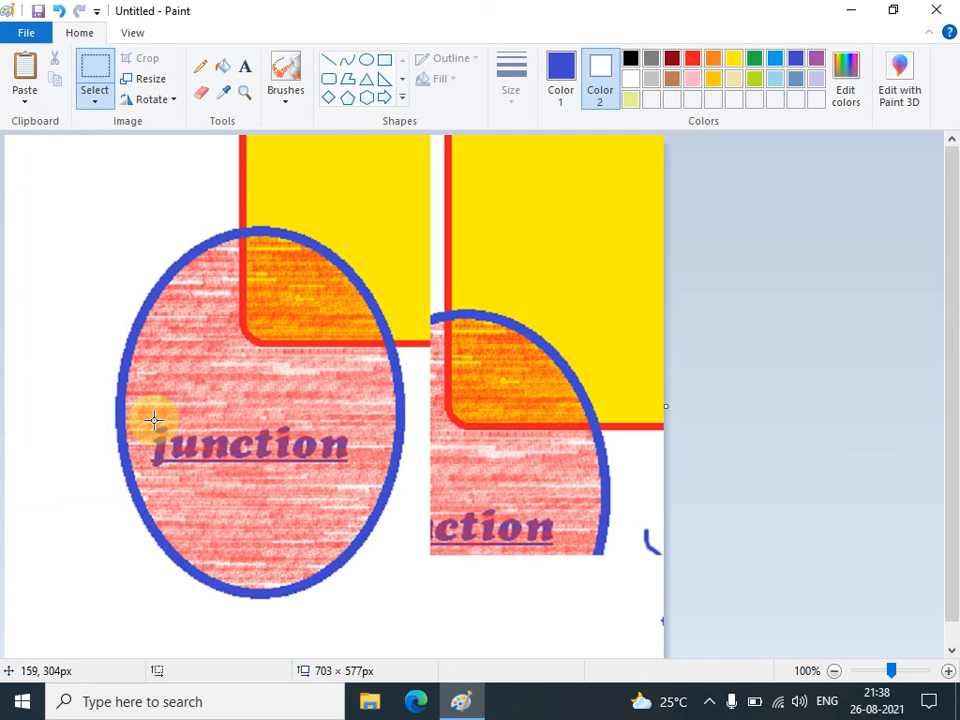
{"action": "scroll", "coordinate": [754, 373], "scroll_direction": "down", "scroll_amount": 1}
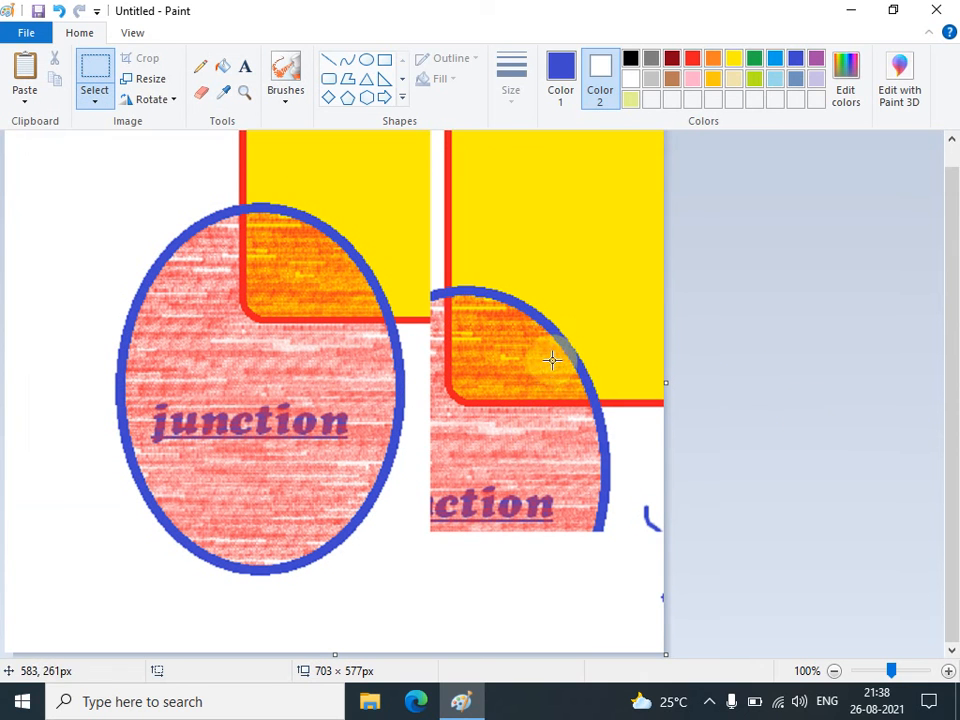
Resize the picture to 200 × 300 pixels without maintaining the aspect ratio
{"action": "scroll", "coordinate": [374, 322], "scroll_direction": "up", "scroll_amount": 1}
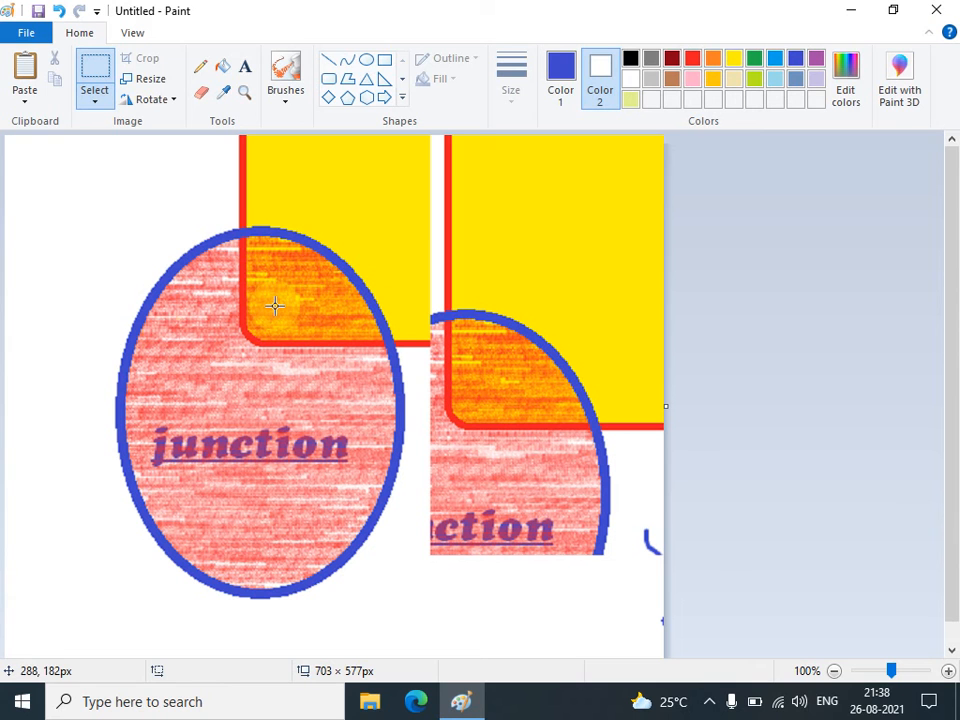
{"action": "left_click", "coordinate": [163, 86]}
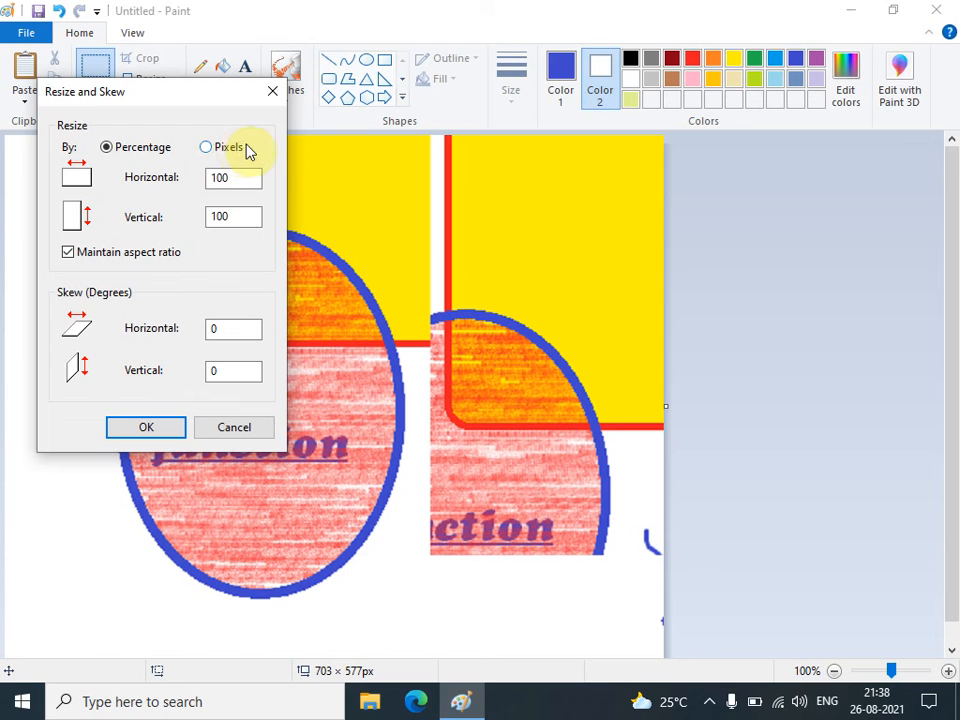
{"action": "left_click", "coordinate": [235, 147]}
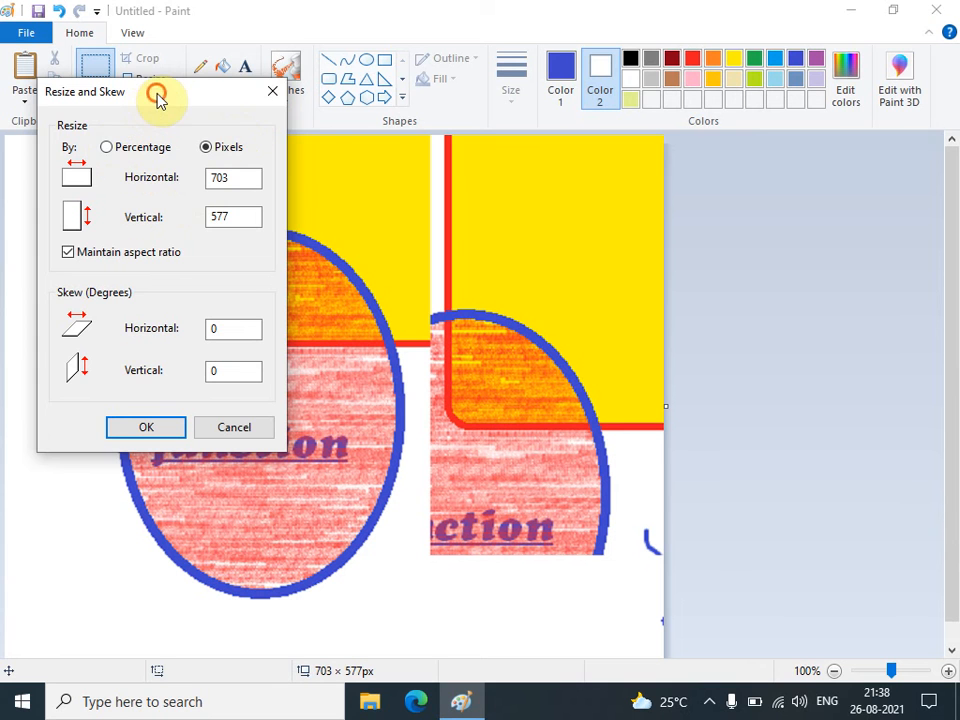
{"action": "left_click_drag", "start_coordinate": [154, 94], "coordinate": [444, 209]}
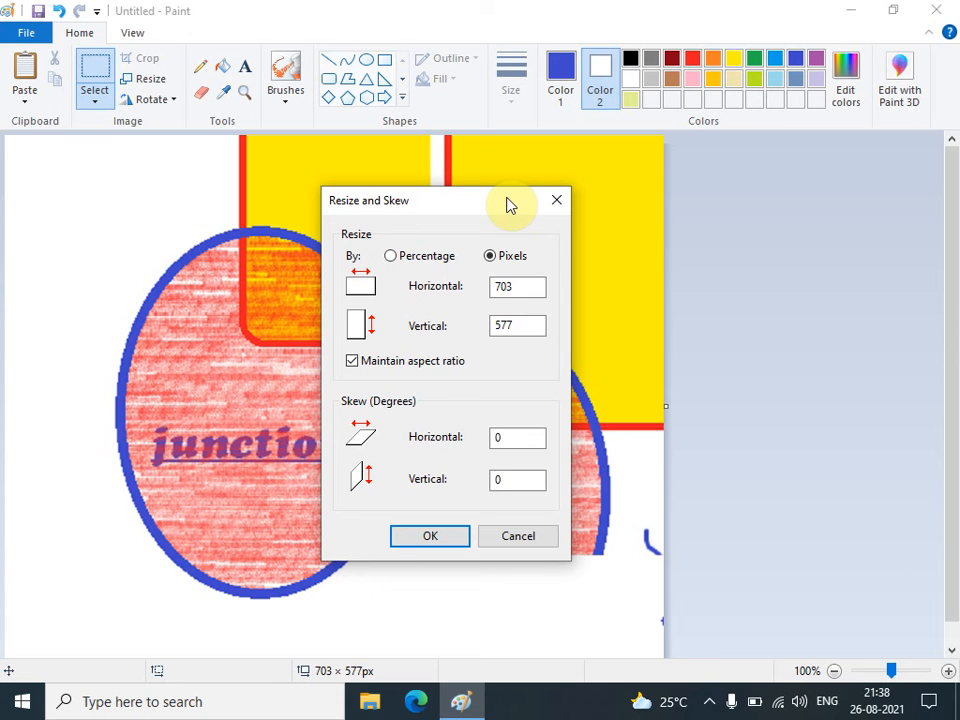
{"action": "left_click", "coordinate": [353, 362]}
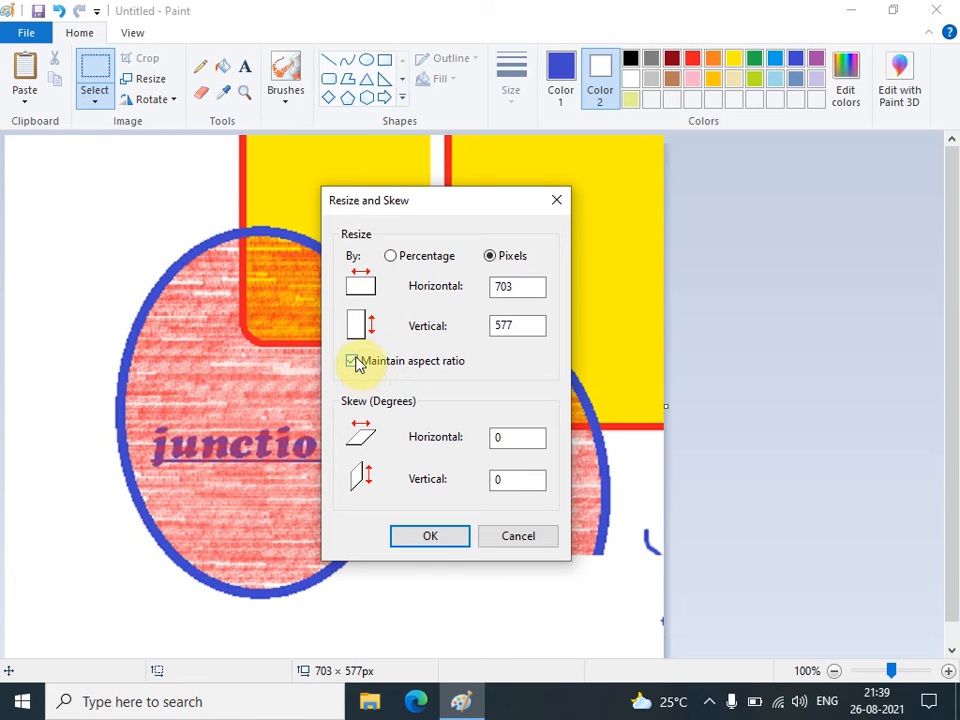
{"action": "double_click", "coordinate": [512, 286]}
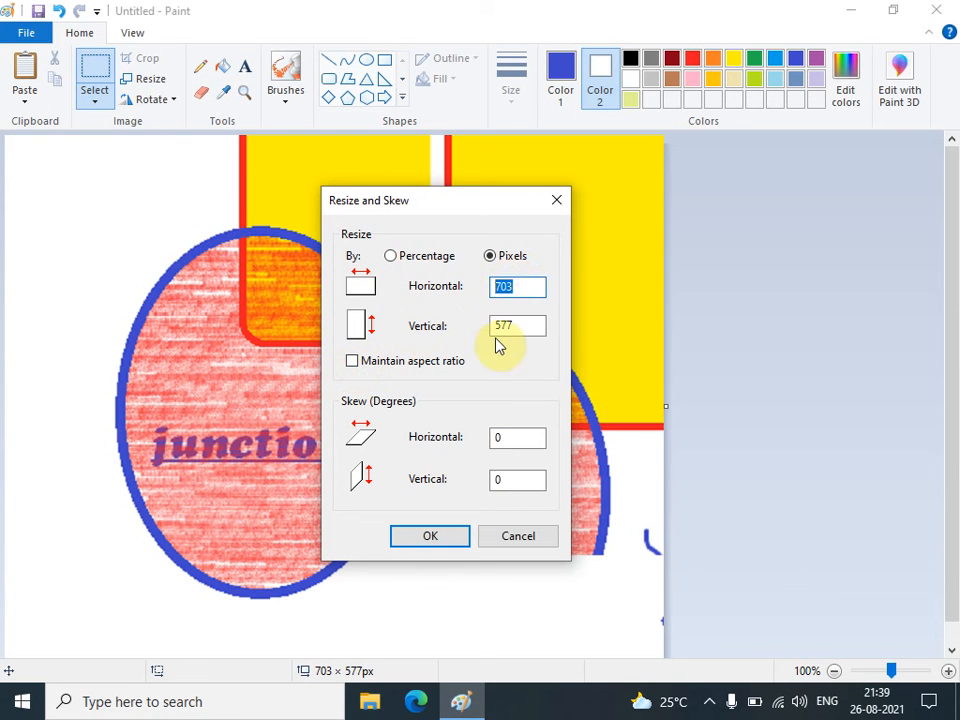
{"action": "type", "text": "200"}
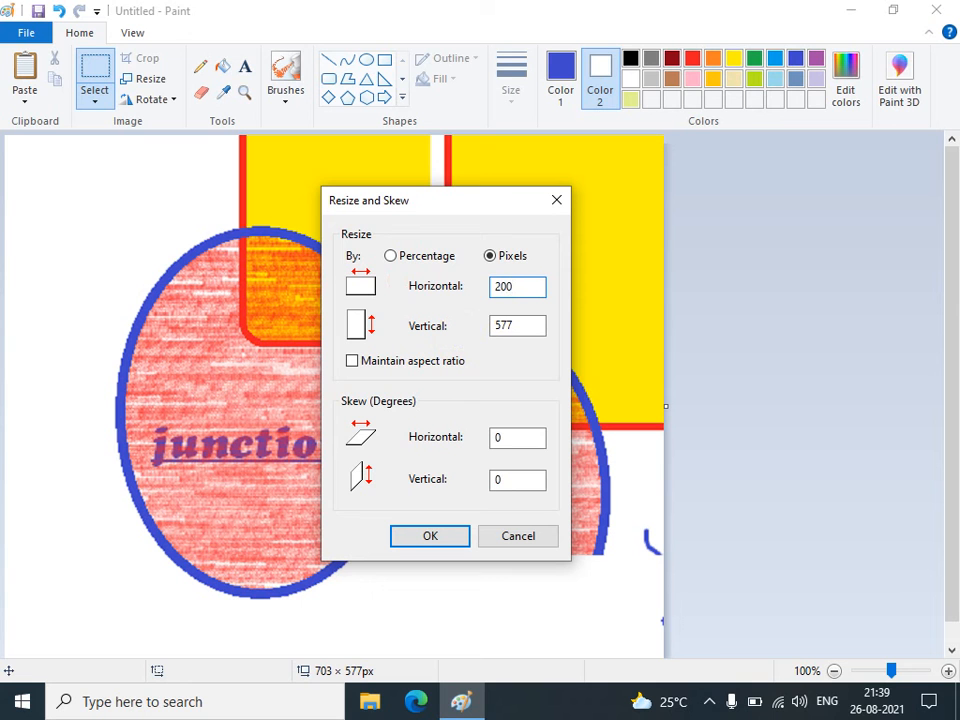
{"action": "left_click", "coordinate": [509, 326]}
{"action": "double_click", "coordinate": [522, 327]}
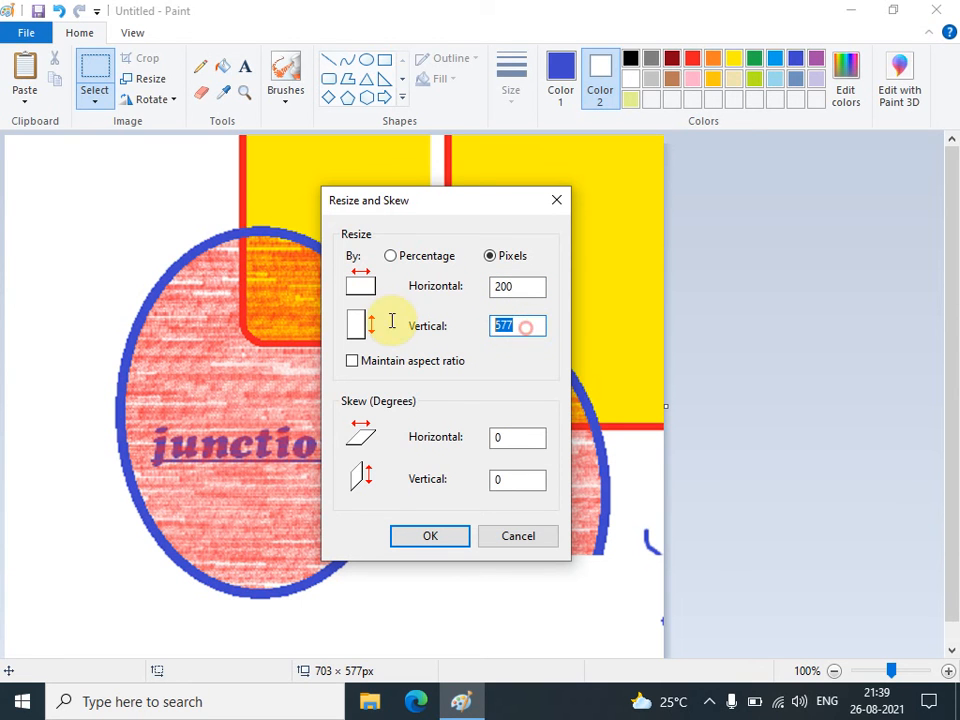
{"action": "type", "text": "3"}
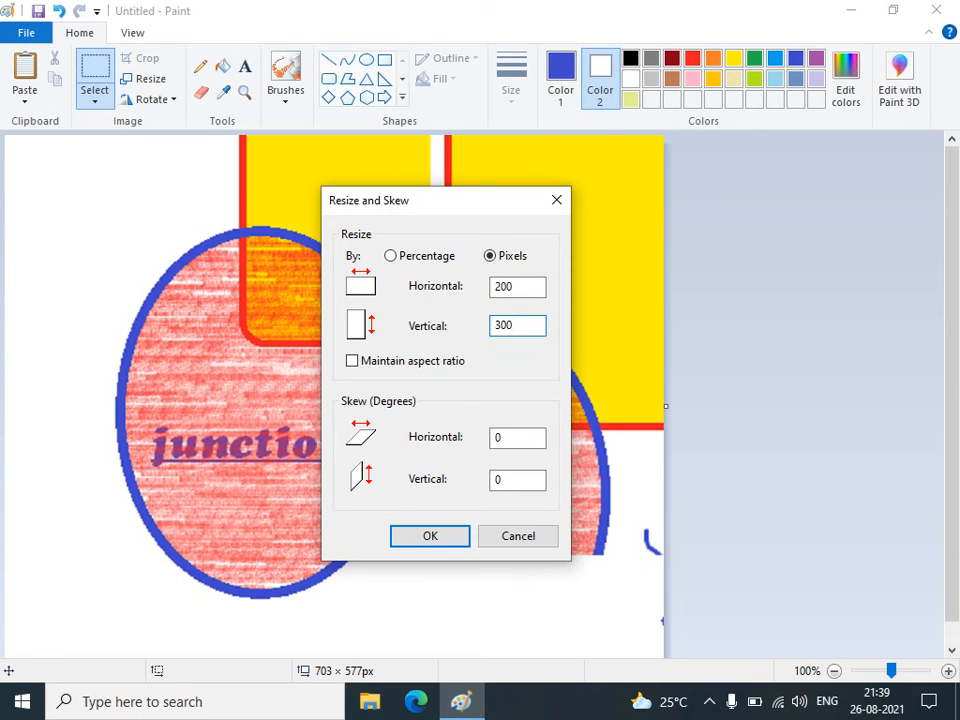
{"action": "type", "text": "00"}
{"action": "key", "text": "Return"}
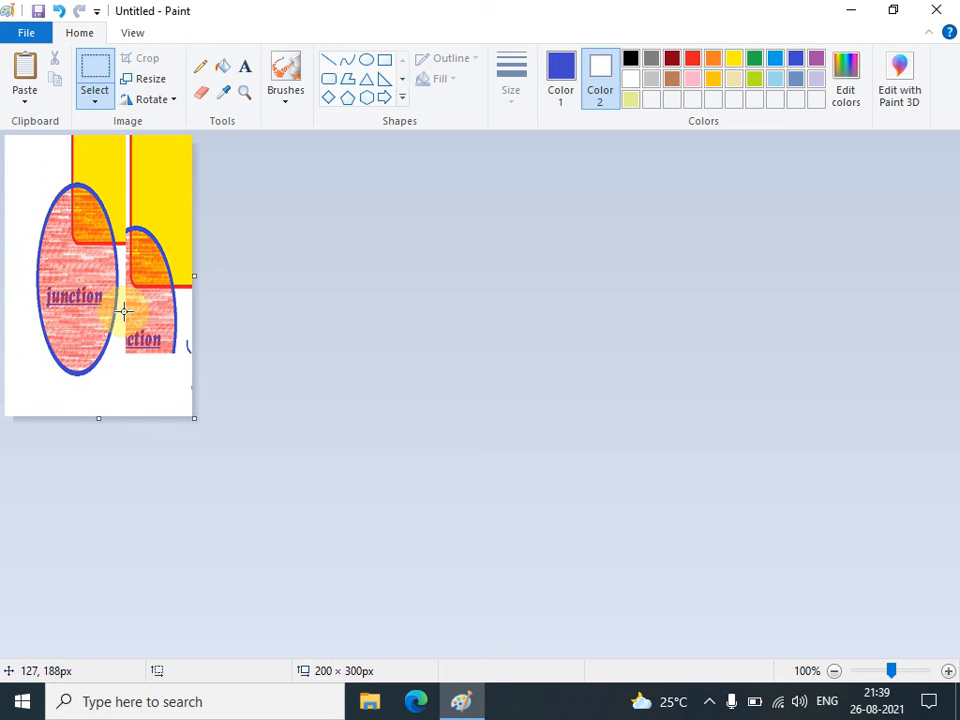
Rotate the picture right by 90° four times, completing a full turn
{"action": "left_click", "coordinate": [150, 105]}
{"action": "left_click", "coordinate": [157, 120]}
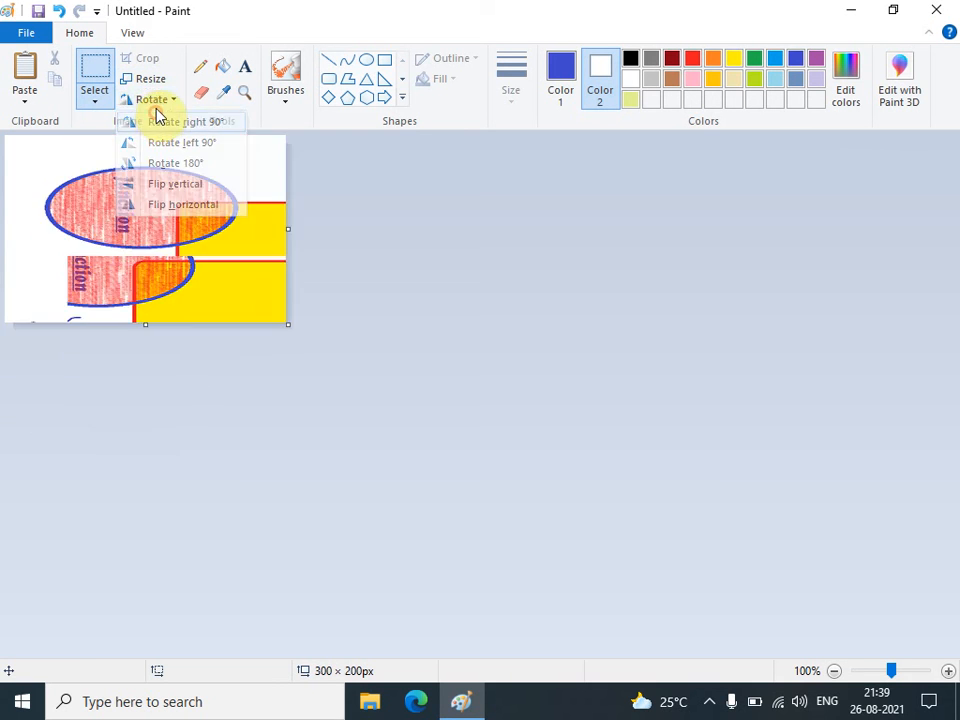
{"action": "left_click", "coordinate": [156, 105]}
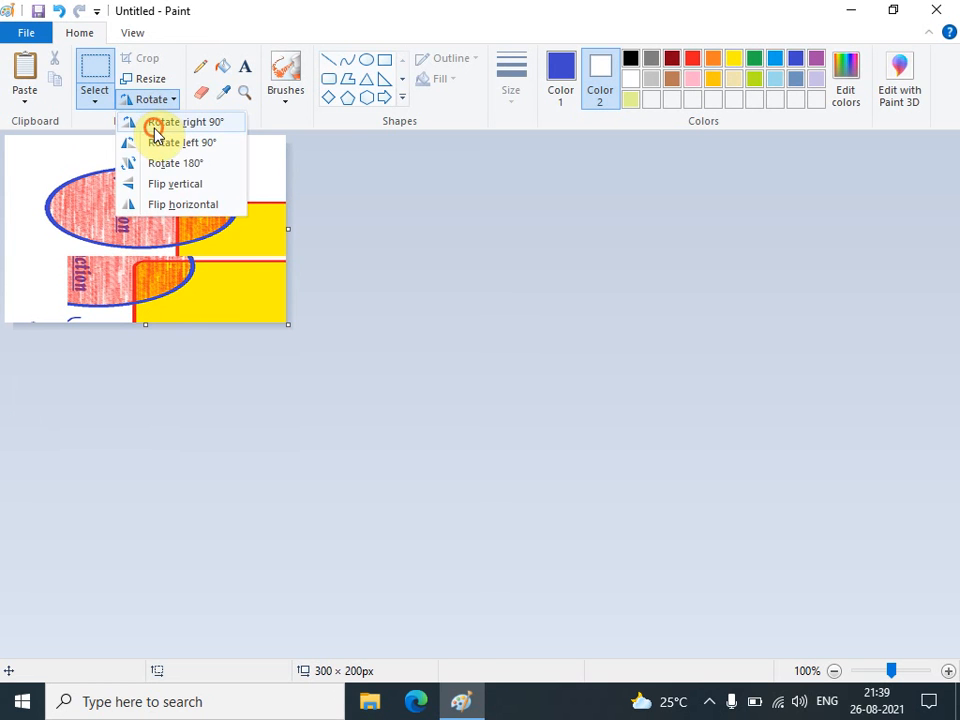
{"action": "left_click", "coordinate": [155, 124]}
{"action": "left_click", "coordinate": [152, 104]}
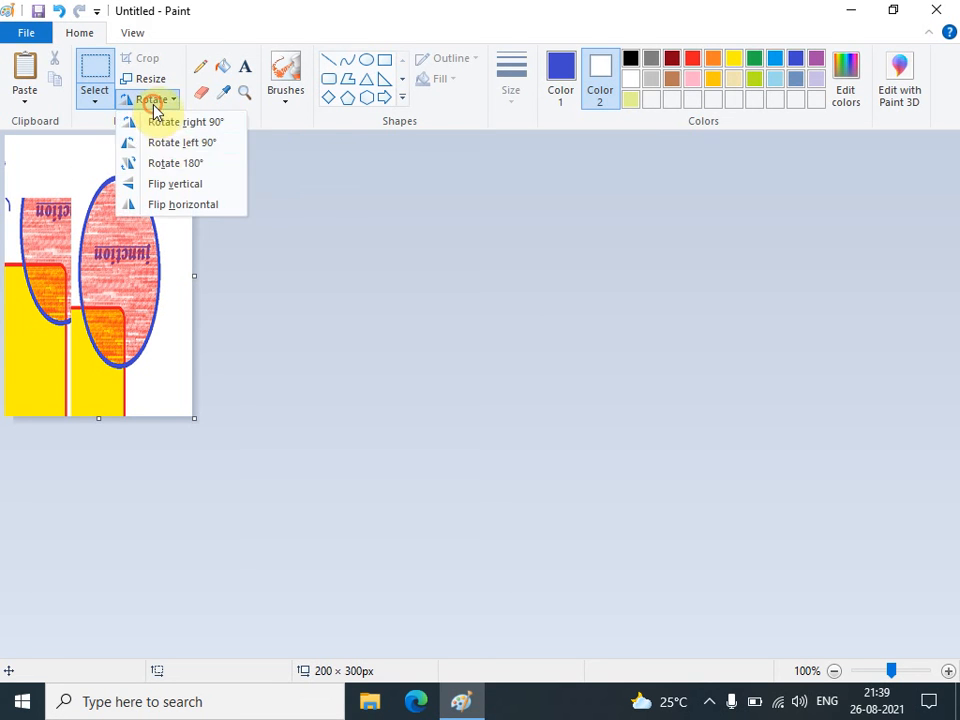
{"action": "left_click", "coordinate": [165, 121]}
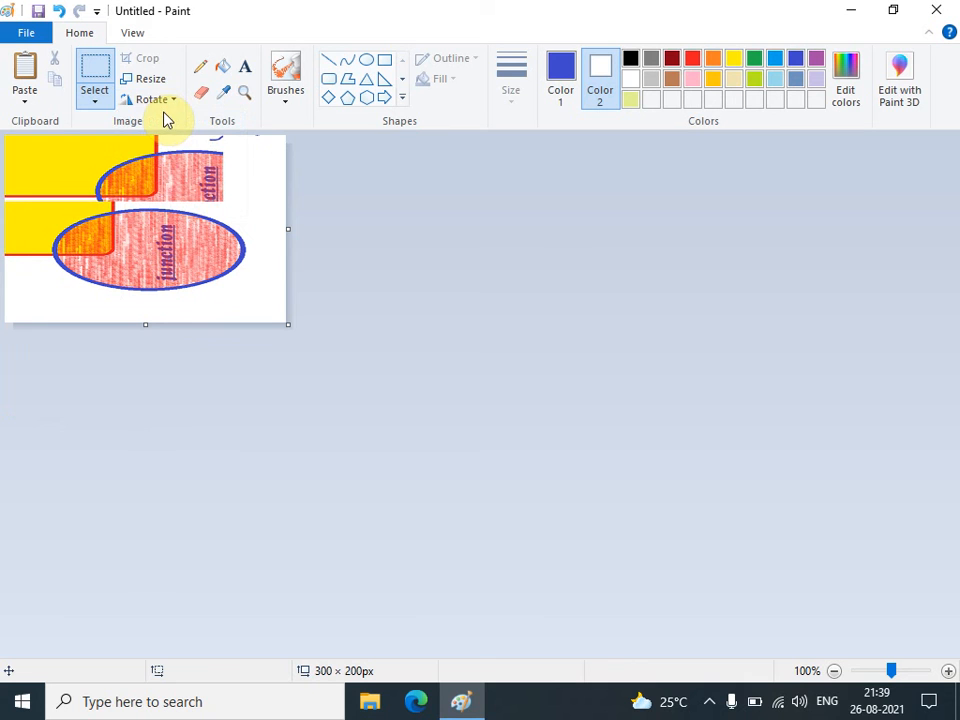
{"action": "left_click", "coordinate": [158, 104]}
{"action": "left_click", "coordinate": [160, 123]}
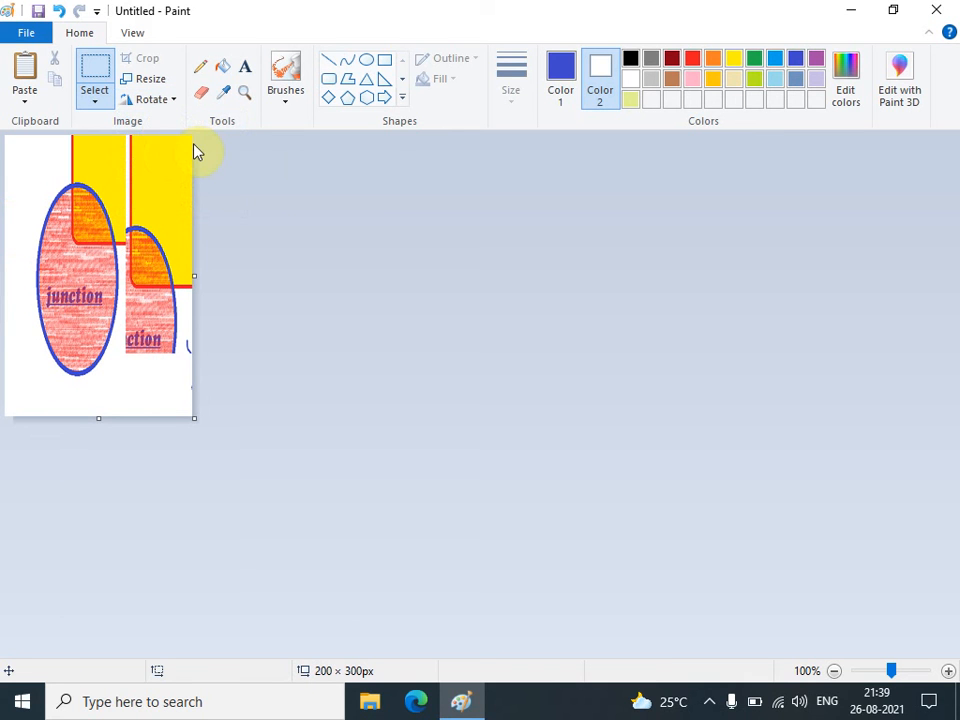
Draw a nearly vertical blue Pencil line about 80 px long beside the full ellipse's lower left edge, undoing any stray stroke
{"action": "left_click", "coordinate": [148, 102]}
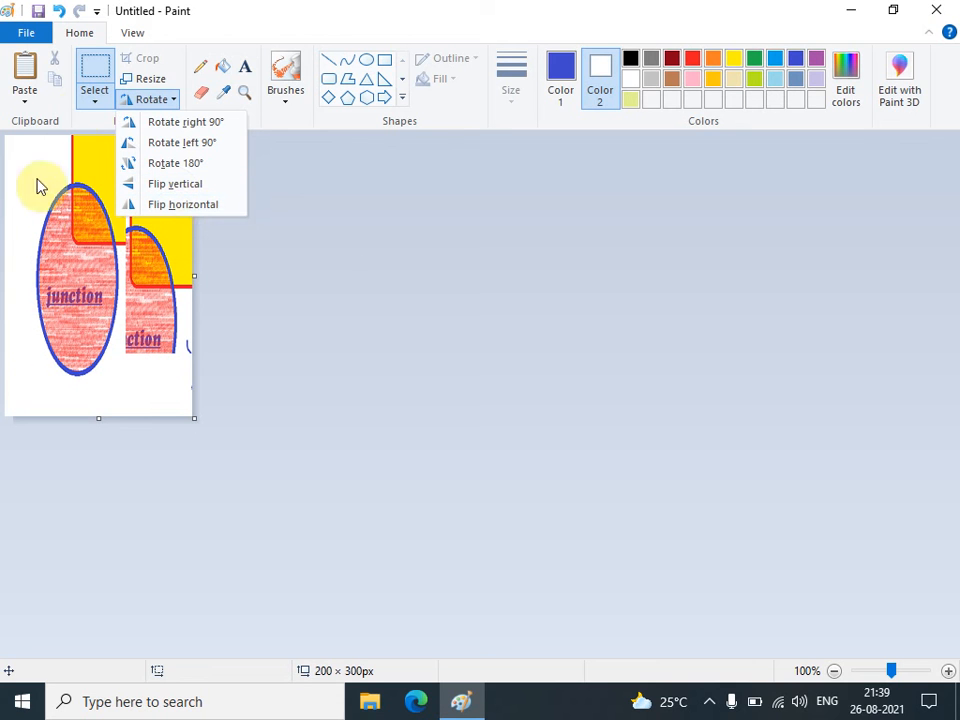
{"action": "left_click", "coordinate": [202, 65]}
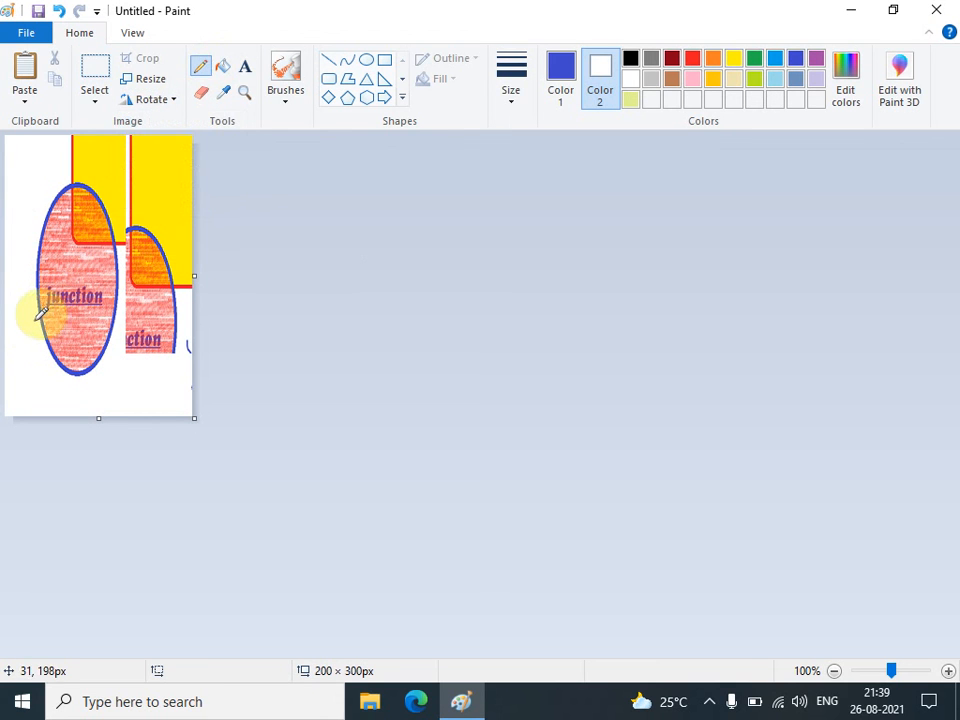
{"action": "left_click_drag", "start_coordinate": [34, 320], "coordinate": [30, 395]}
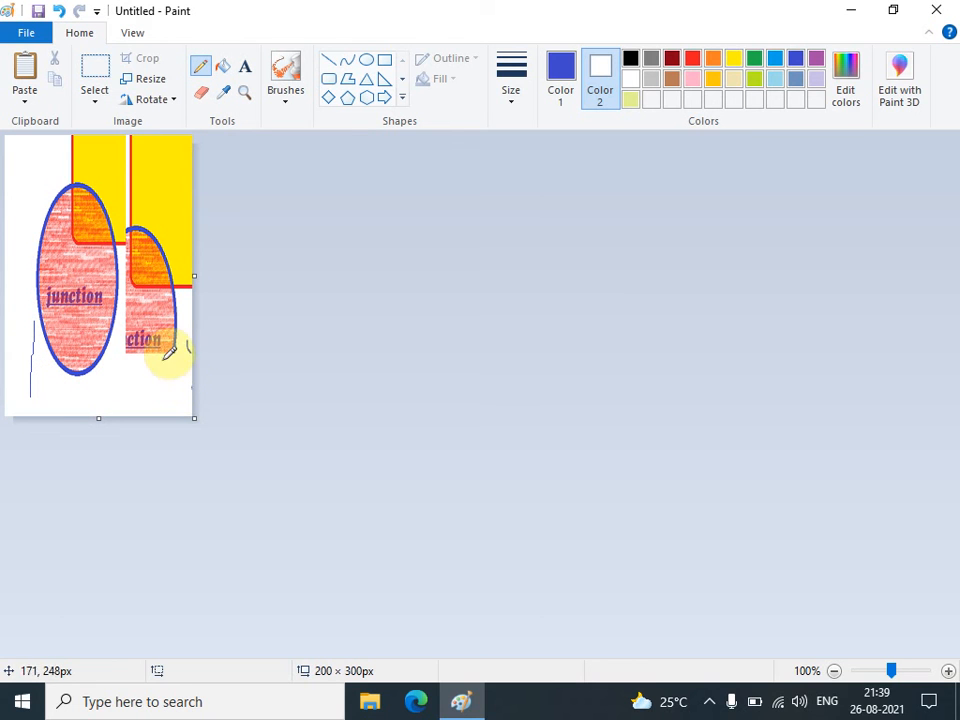
{"action": "left_click_drag", "start_coordinate": [129, 231], "coordinate": [159, 239]}
{"action": "key", "text": "ctrl+z"}
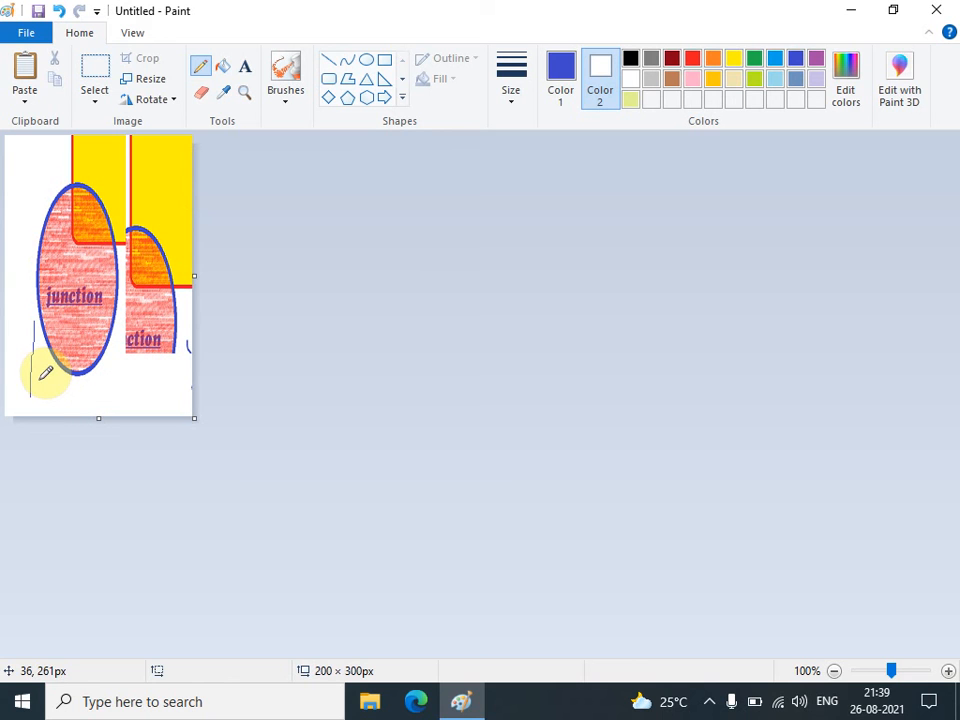
Flip the picture vertically and undo the flip
{"action": "left_click", "coordinate": [166, 101]}
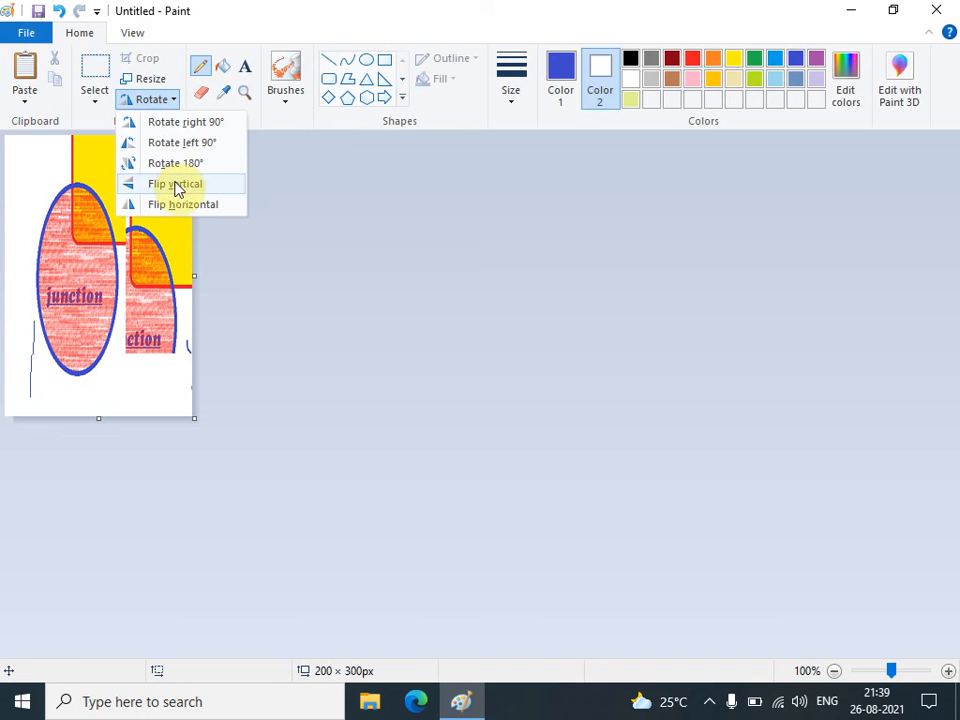
{"action": "left_click", "coordinate": [175, 185]}
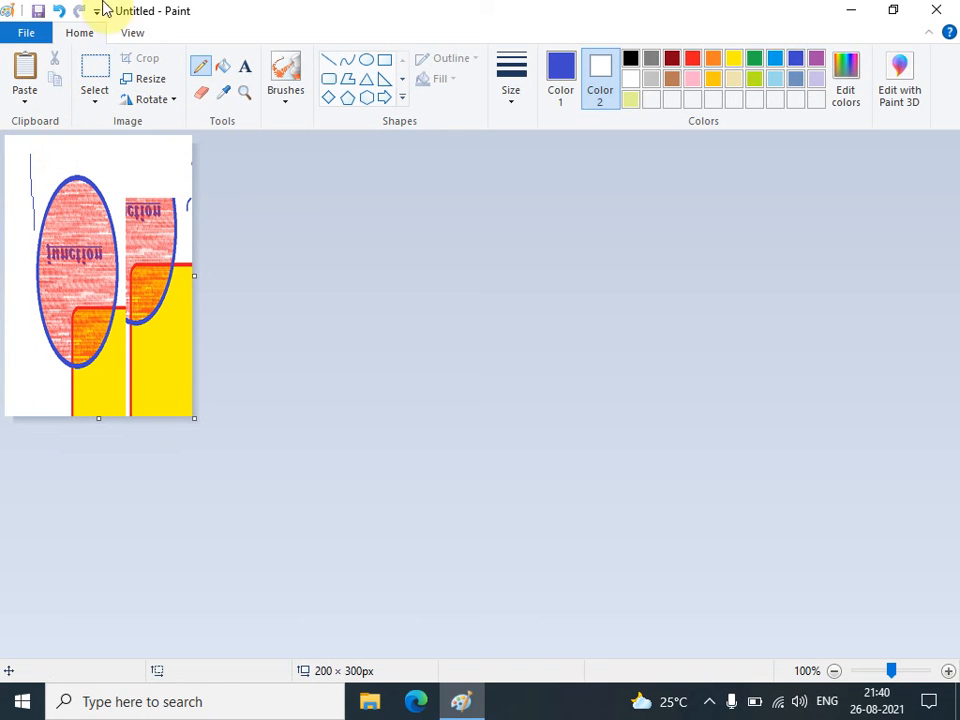
{"action": "left_click", "coordinate": [151, 100]}
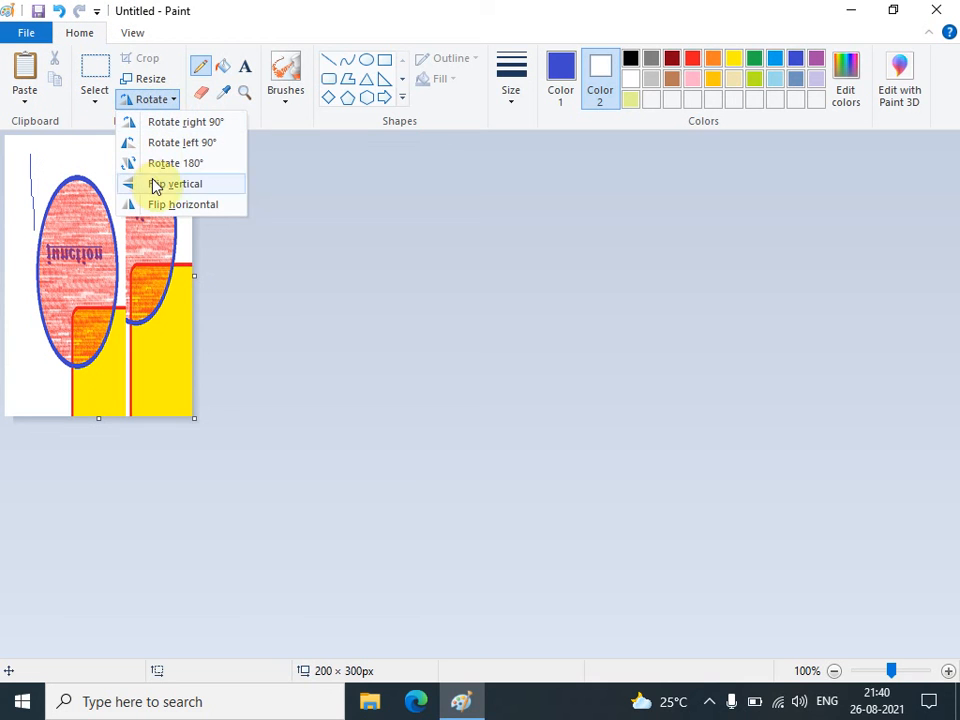
{"action": "left_click", "coordinate": [396, 160]}
{"action": "key", "text": "ctrl+z"}
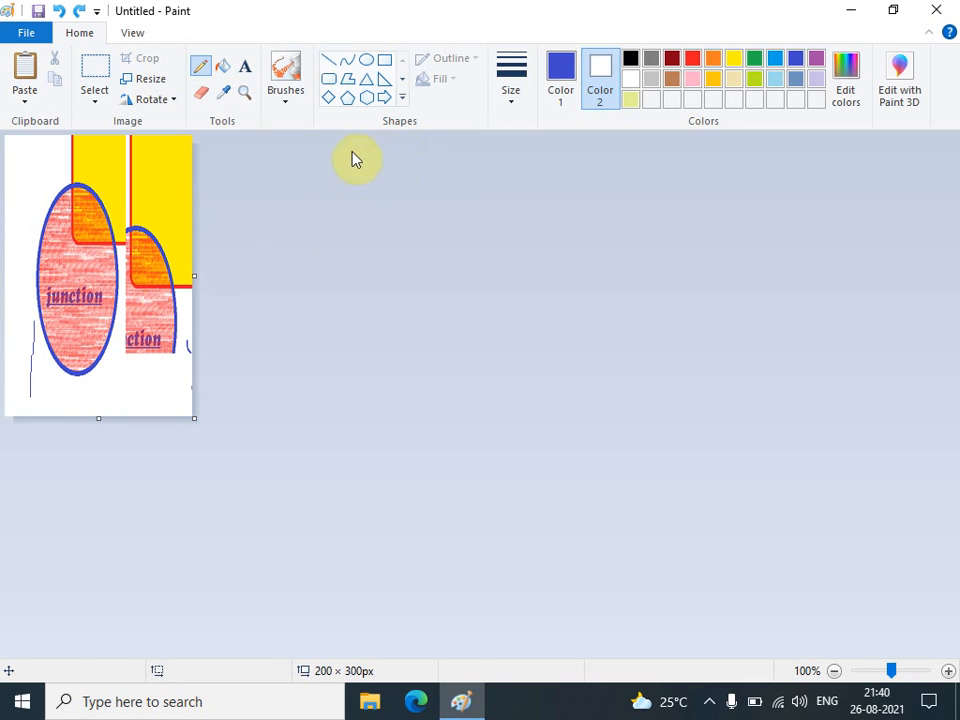
Flip the picture horizontally
{"action": "left_click", "coordinate": [171, 104]}
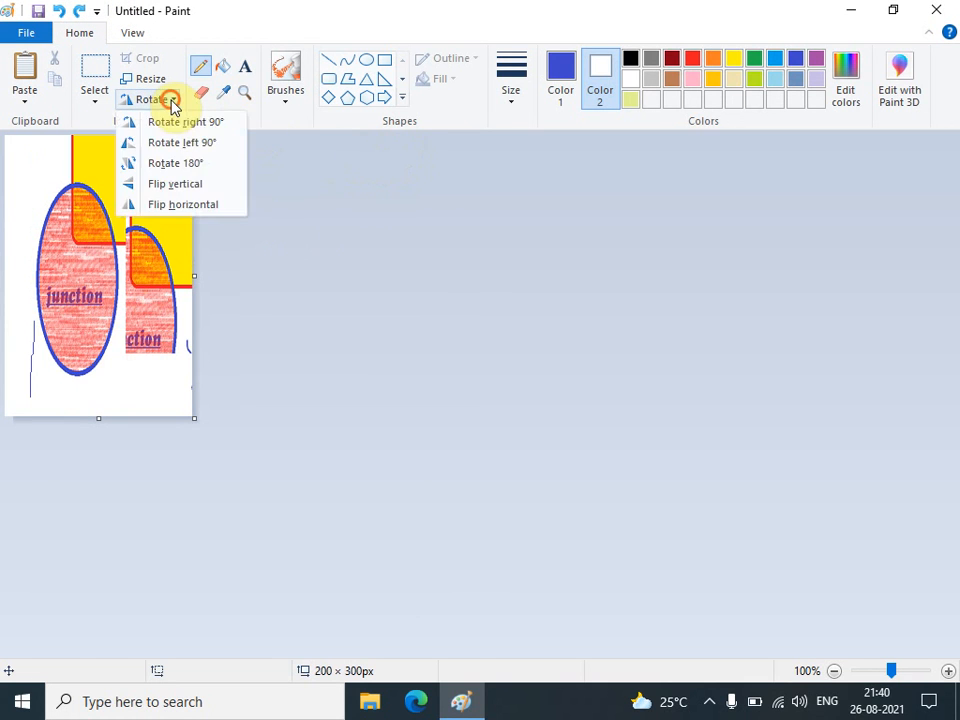
{"action": "left_click", "coordinate": [173, 205]}
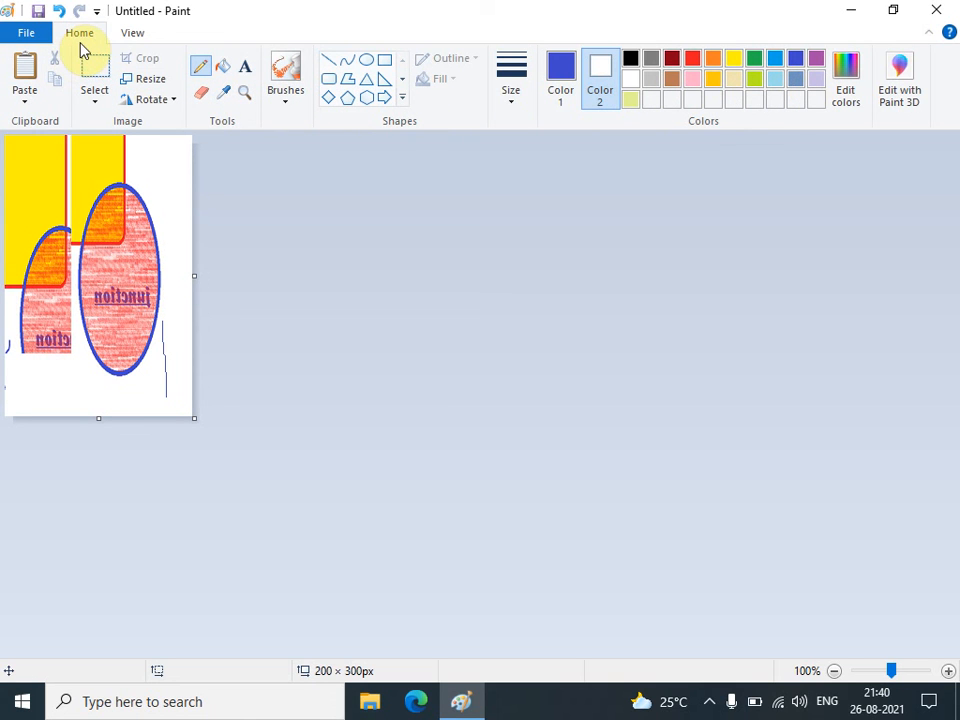
Zoom in on the picture step by step up to 800%
{"action": "left_click", "coordinate": [147, 44]}
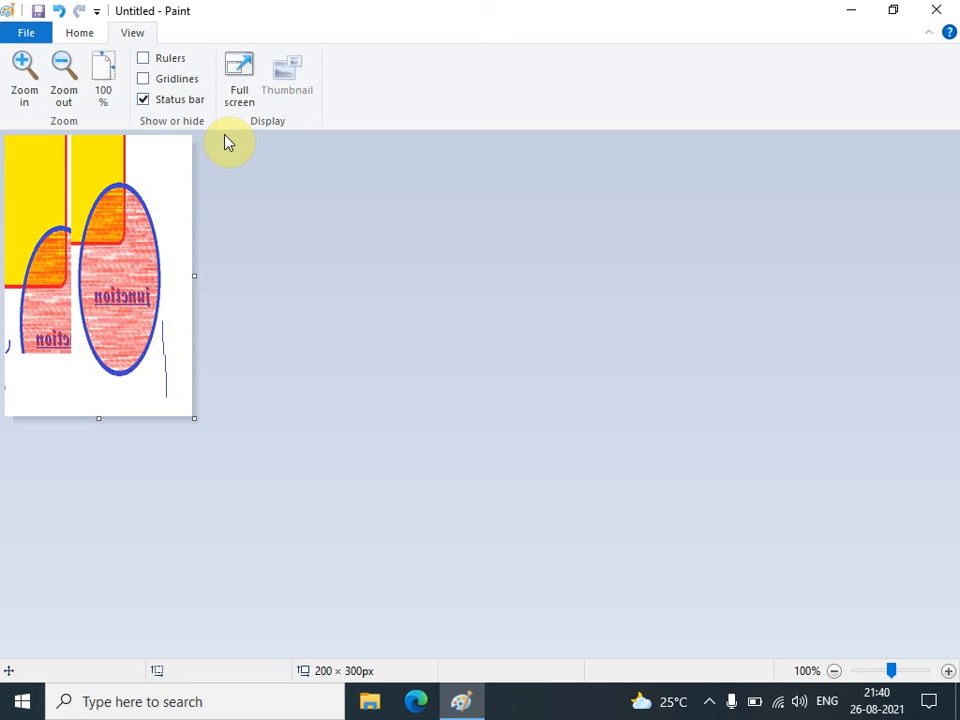
{"action": "left_click", "coordinate": [34, 79]}
{"action": "left_click", "coordinate": [37, 80]}
{"action": "left_click", "coordinate": [36, 79]}
{"action": "left_click", "coordinate": [36, 79]}
{"action": "left_click", "coordinate": [36, 79]}
{"action": "left_click", "coordinate": [38, 80]}
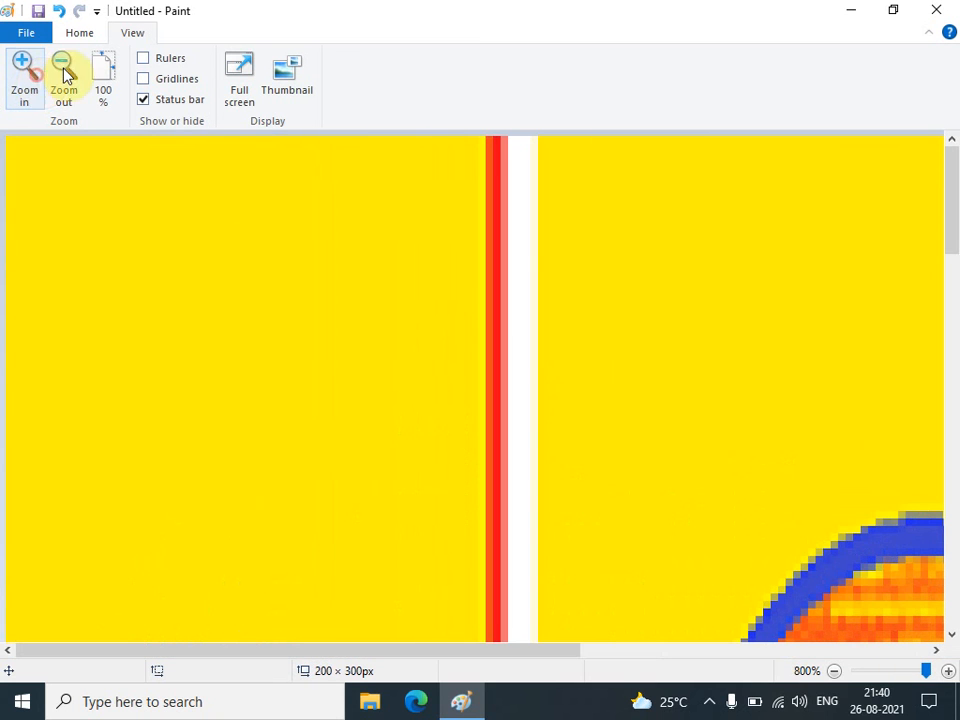
Zoom out step by step to 50% and restore the view to 100%
{"action": "left_click", "coordinate": [60, 83]}
{"action": "left_click", "coordinate": [60, 83]}
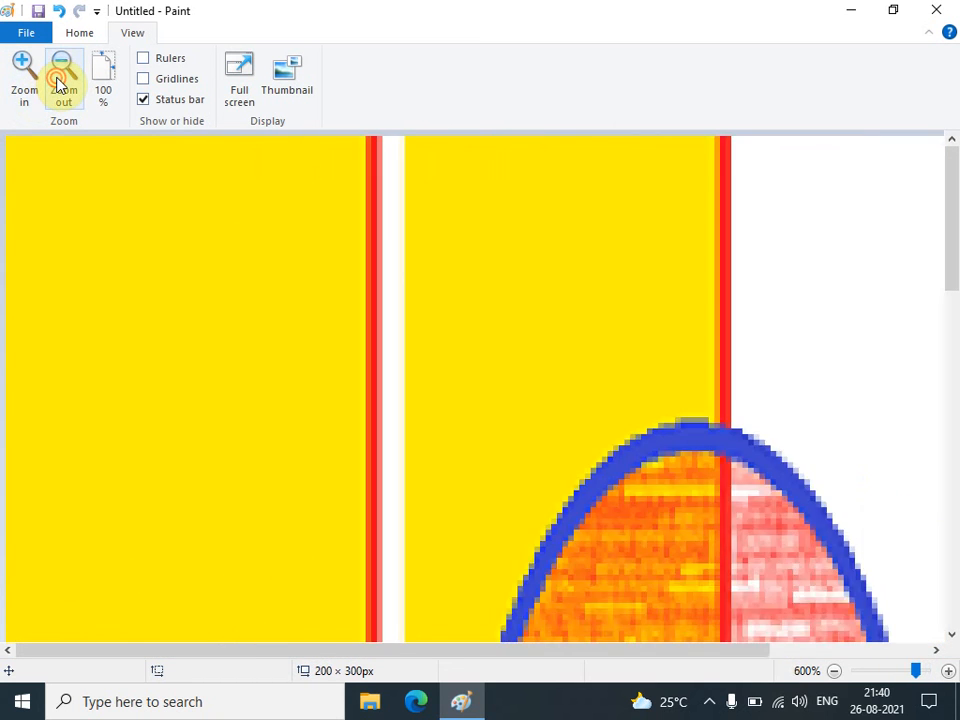
{"action": "left_click", "coordinate": [60, 83]}
{"action": "left_click", "coordinate": [60, 83]}
{"action": "left_click", "coordinate": [59, 84]}
{"action": "left_click", "coordinate": [59, 84]}
{"action": "left_click", "coordinate": [58, 85]}
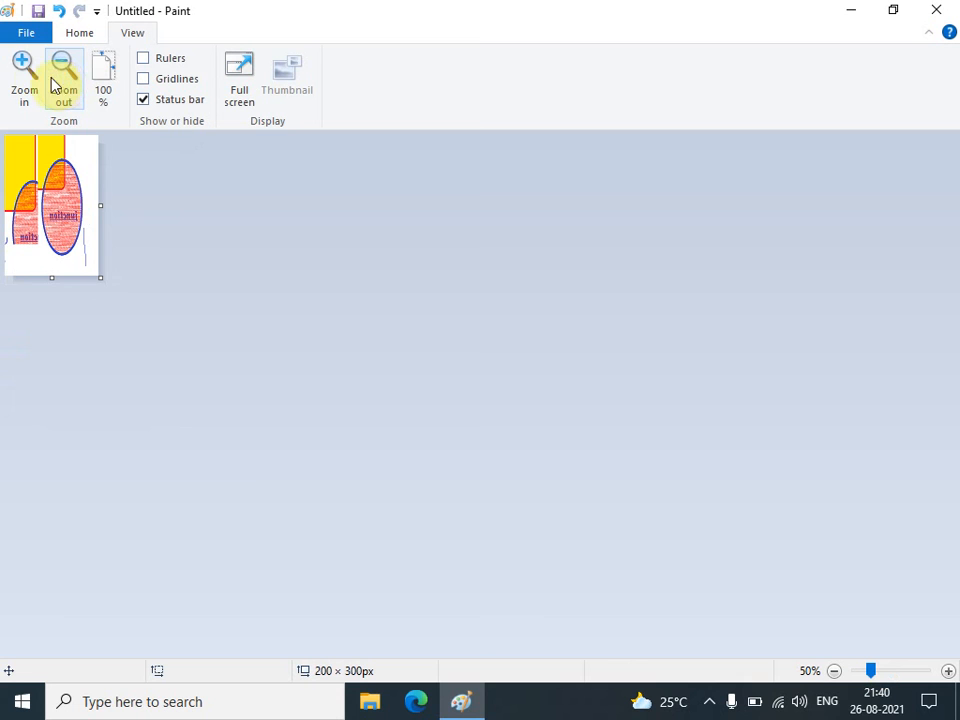
{"action": "left_click", "coordinate": [103, 66]}
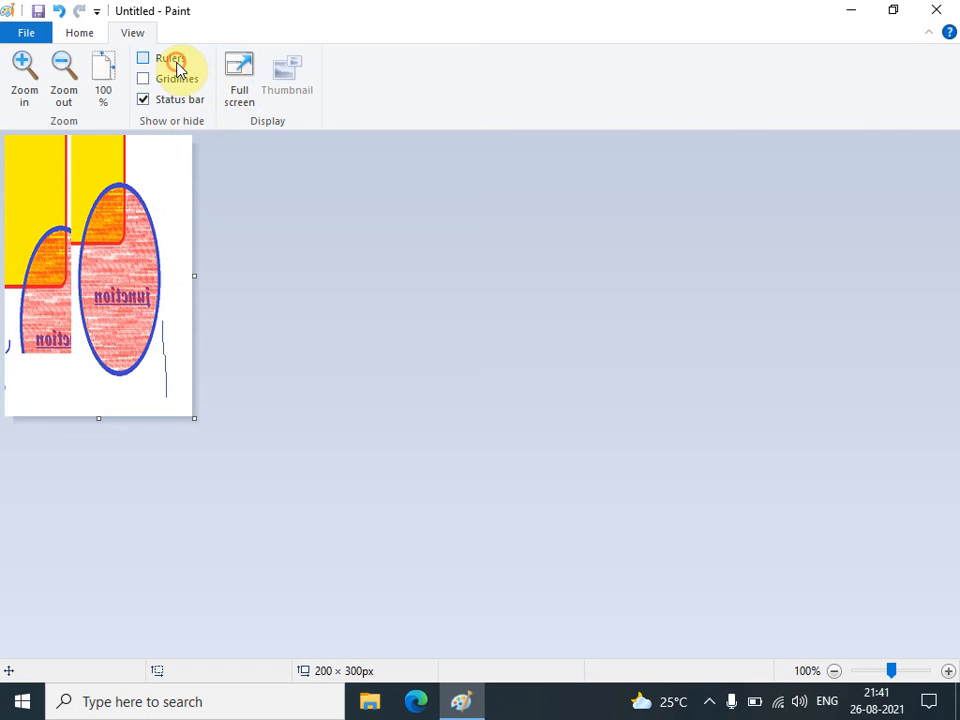
Show the rulers, and toggle the gridlines on and off and the status bar off and on
{"action": "left_click", "coordinate": [144, 58]}
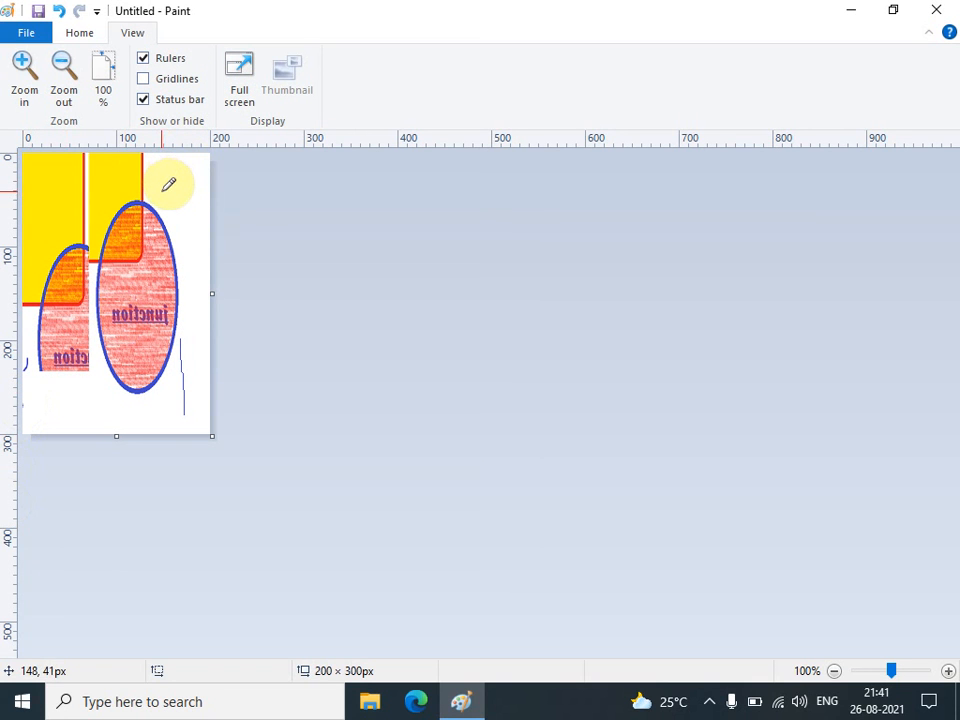
{"action": "left_click", "coordinate": [168, 88]}
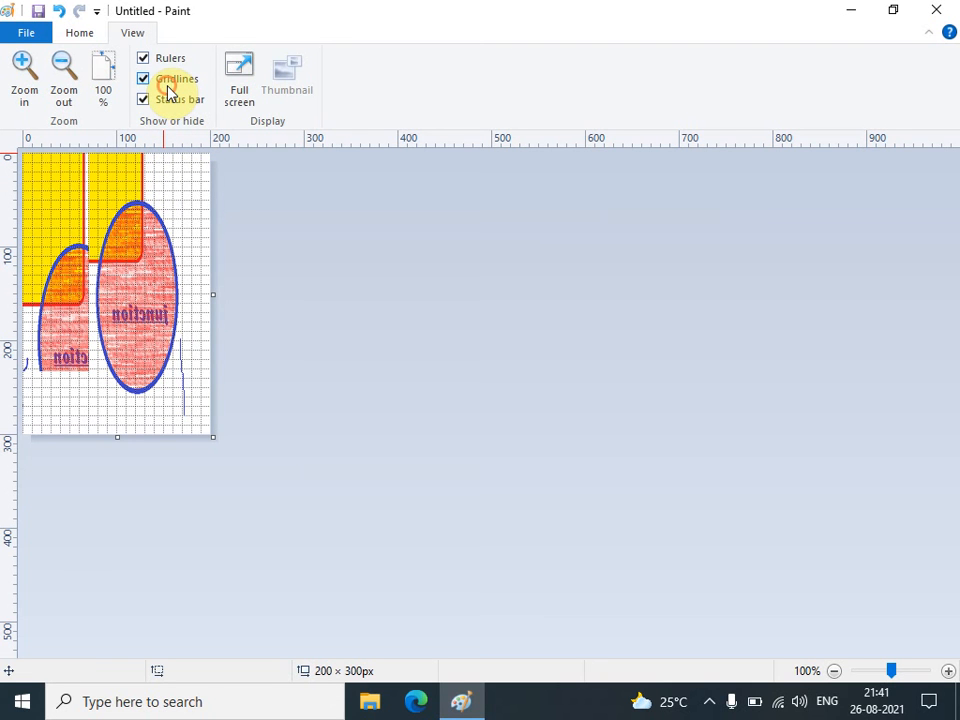
{"action": "left_click", "coordinate": [168, 90]}
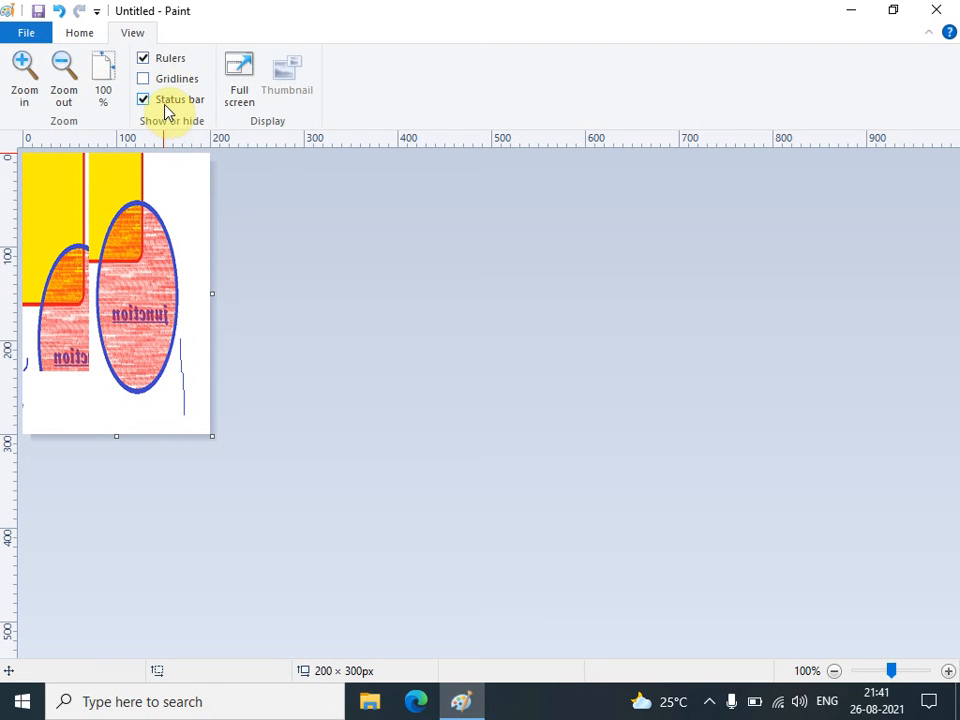
{"action": "left_click", "coordinate": [166, 106]}
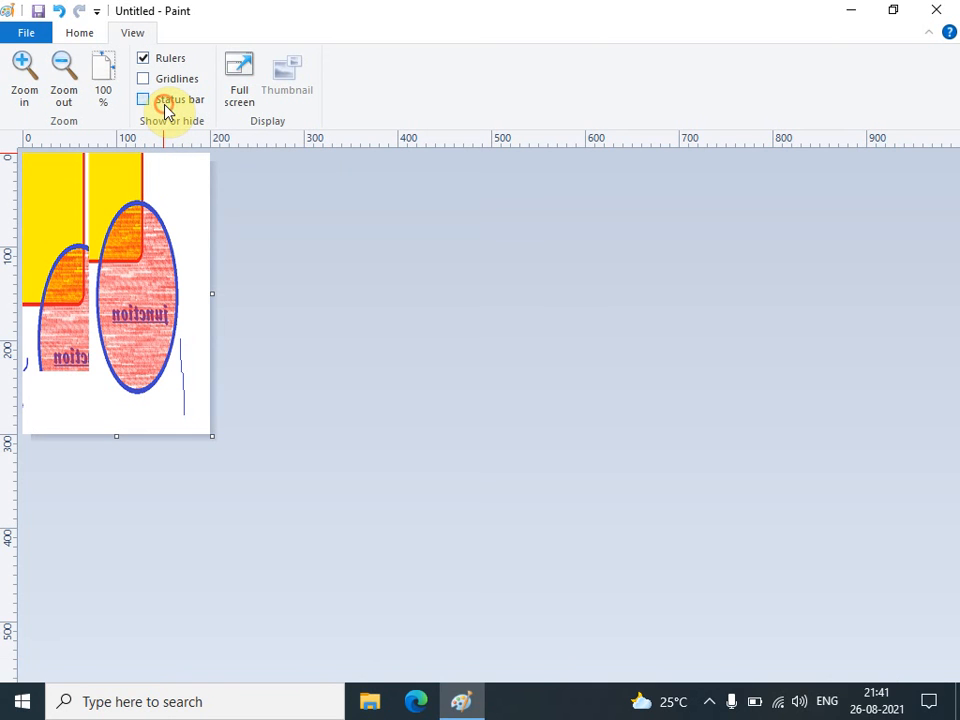
{"action": "left_click", "coordinate": [166, 106]}
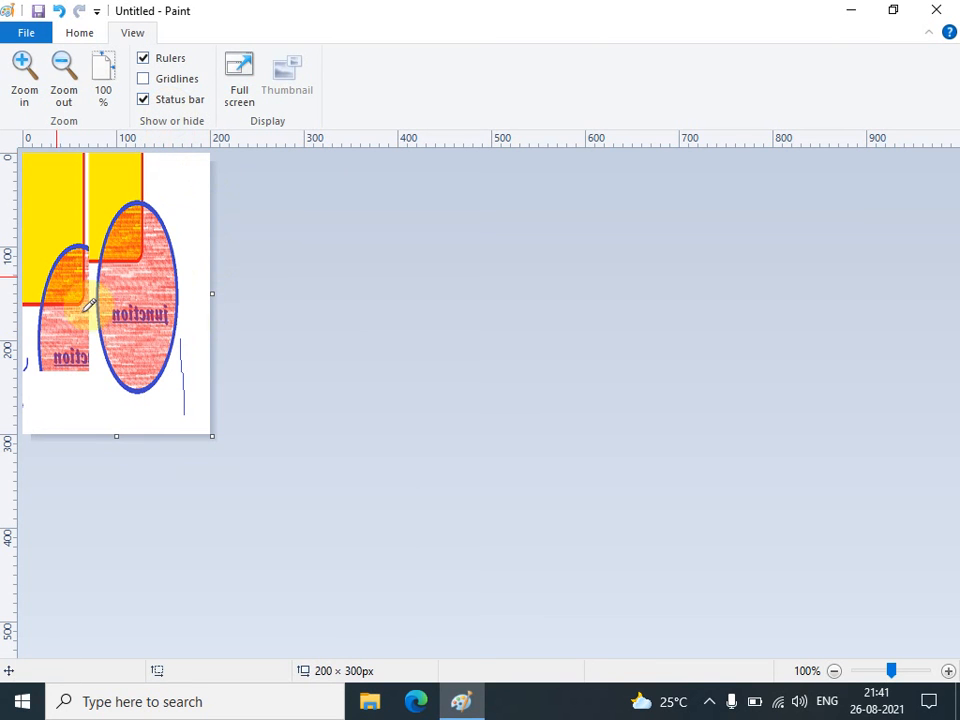
Start a new picture without saving the current one and enlarge the blank canvas to about 575 × 402 px
{"action": "left_click", "coordinate": [43, 37]}
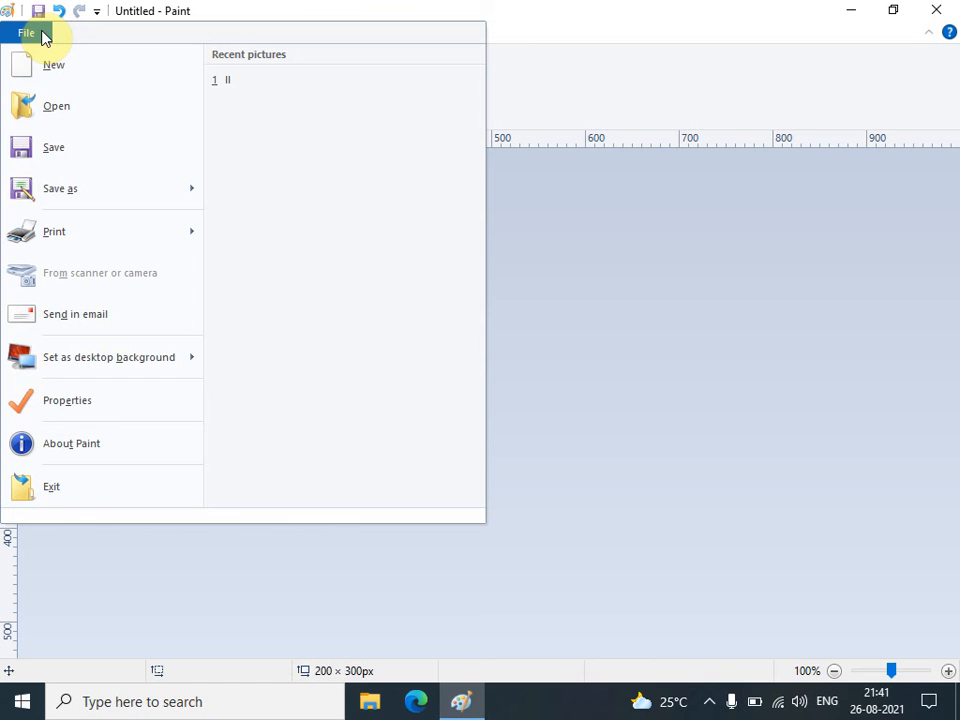
{"action": "left_click", "coordinate": [113, 68]}
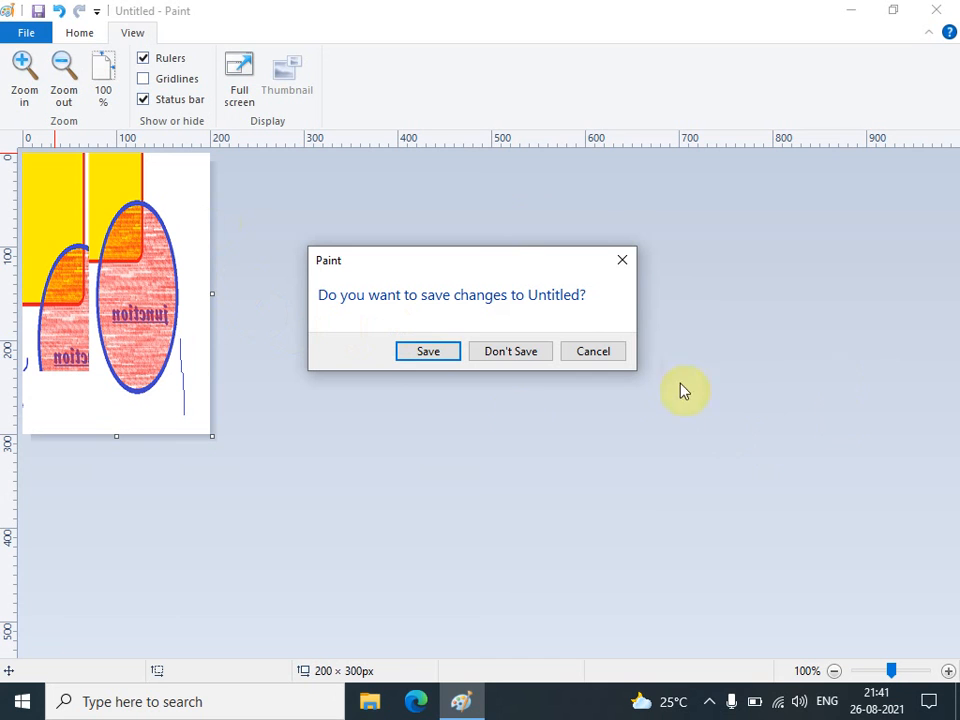
{"action": "left_click", "coordinate": [497, 362]}
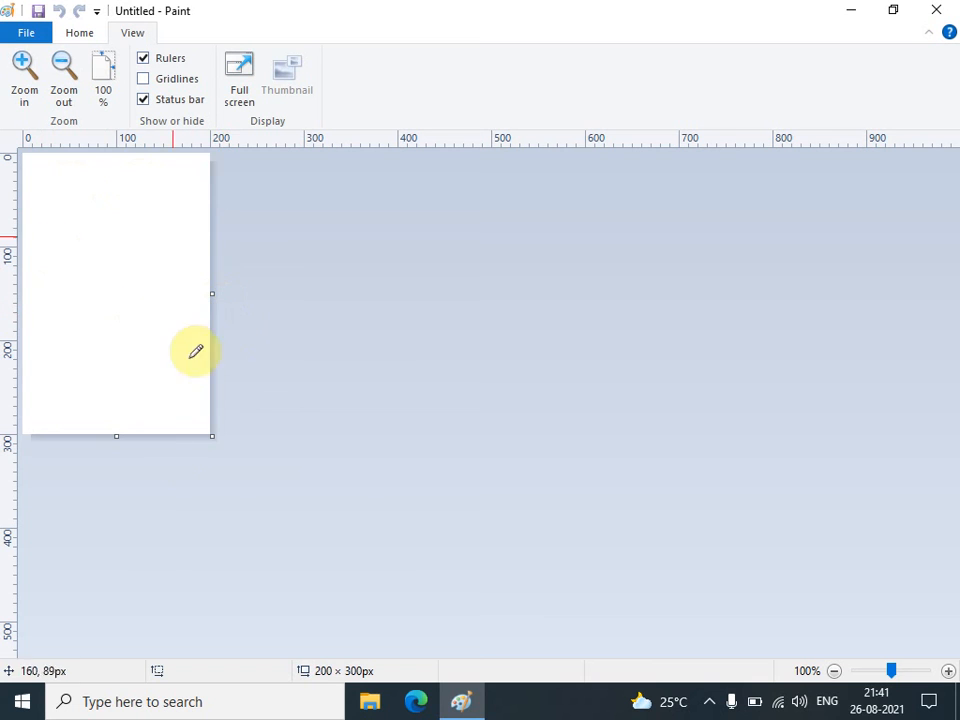
{"action": "left_click_drag", "start_coordinate": [212, 429], "coordinate": [562, 530]}
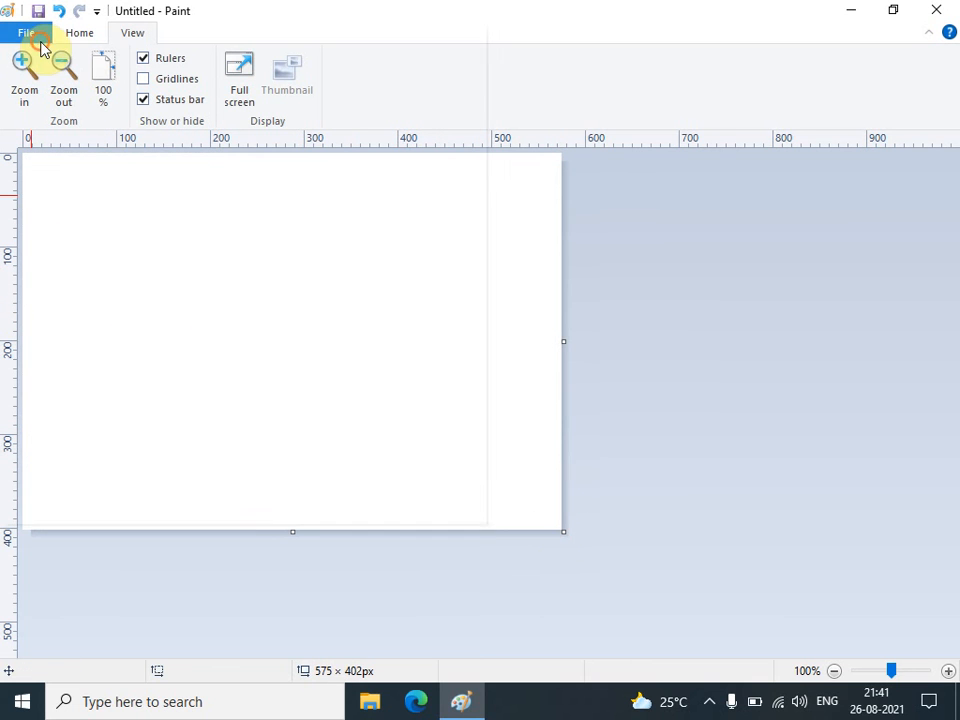
Try to open the BOI FD picture from the Bank folder inside the desktop's DATA folder
{"action": "left_click", "coordinate": [36, 32]}
{"action": "left_click", "coordinate": [57, 104]}
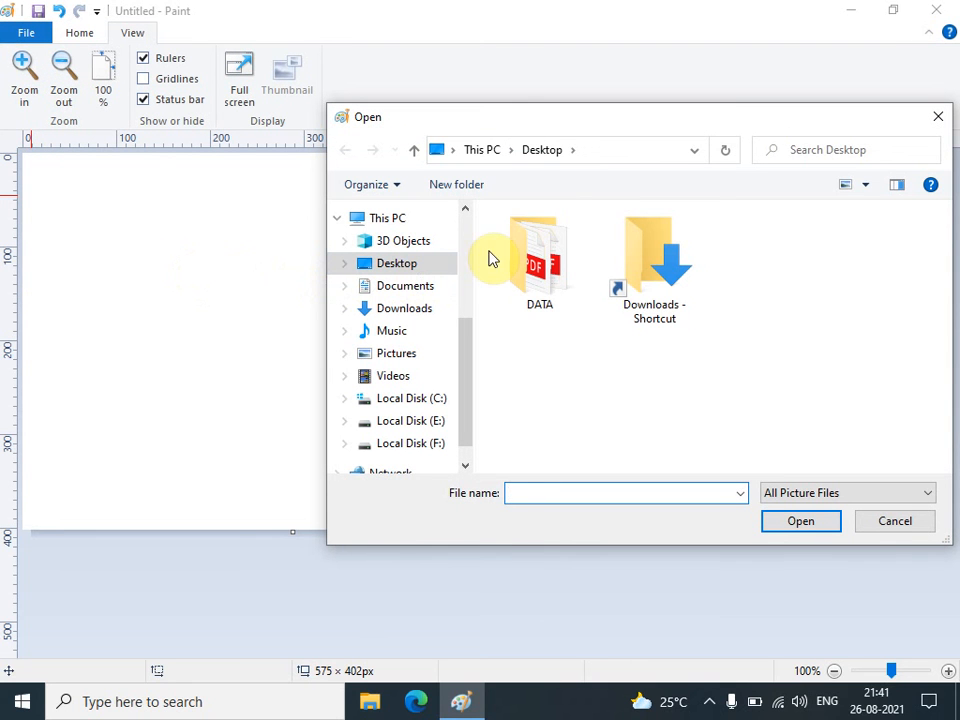
{"action": "double_click", "coordinate": [543, 280]}
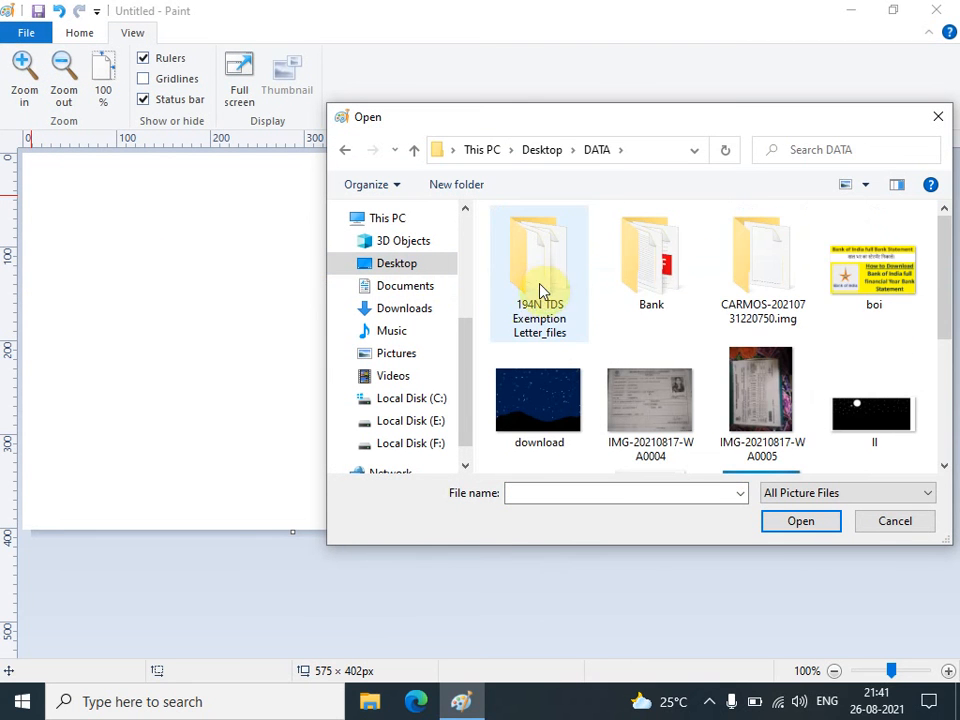
{"action": "scroll", "coordinate": [545, 283], "scroll_direction": "down", "scroll_amount": 2}
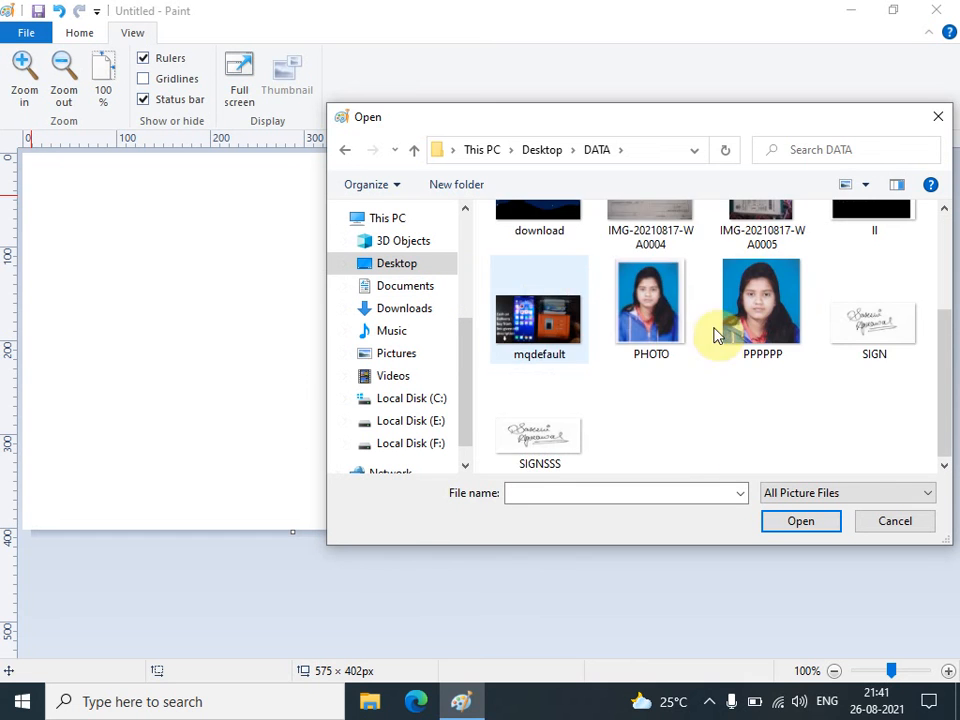
{"action": "scroll", "coordinate": [790, 340], "scroll_direction": "up", "scroll_amount": 2}
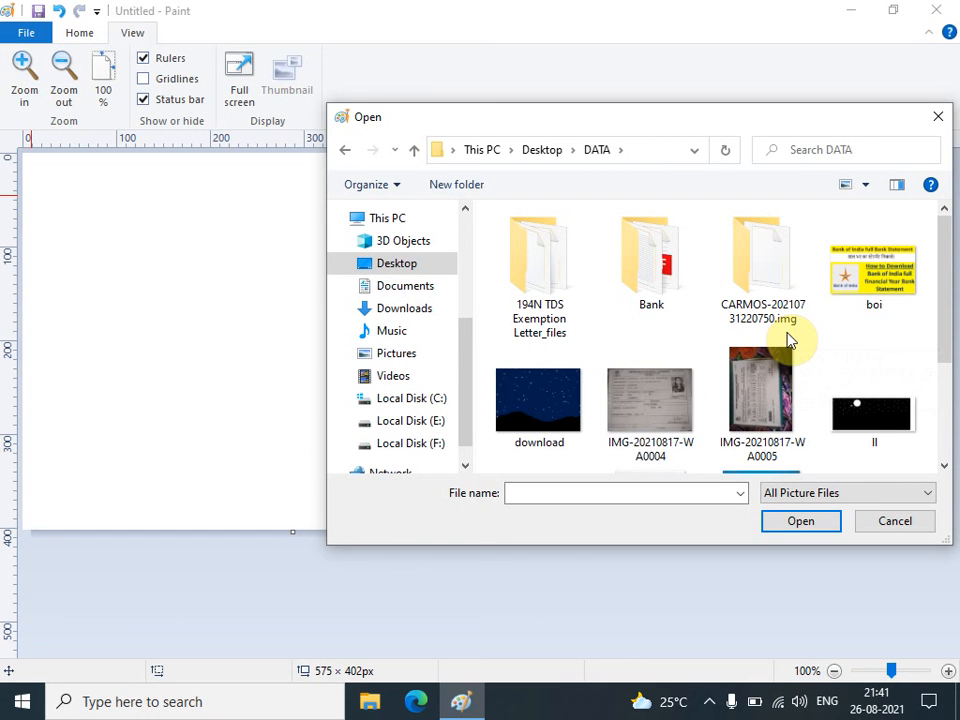
{"action": "double_click", "coordinate": [651, 258]}
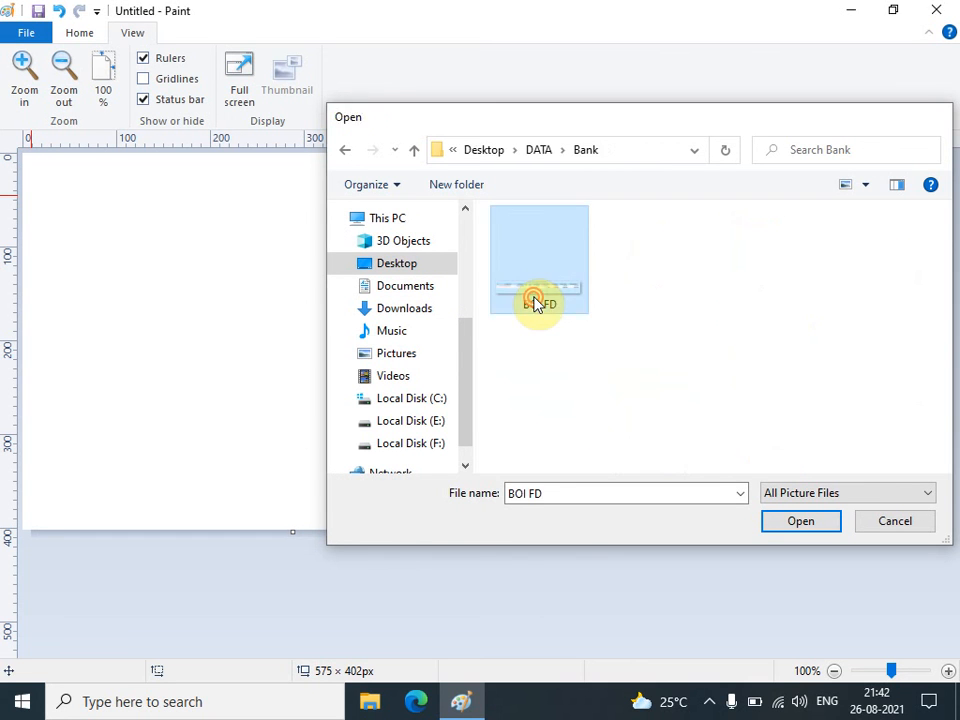
{"action": "double_click", "coordinate": [538, 300]}
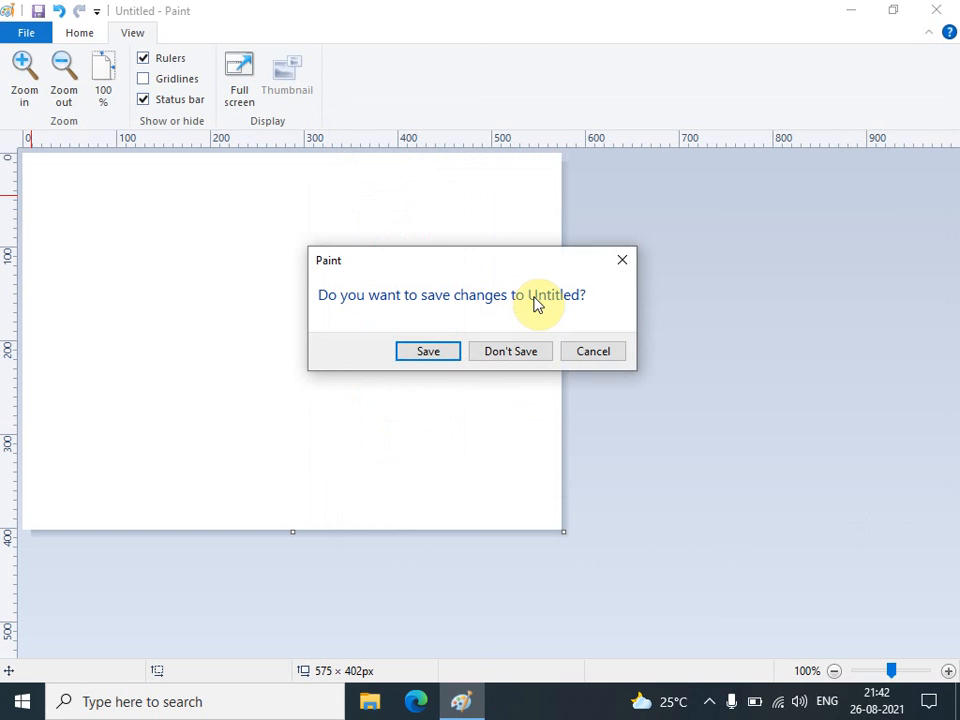
{"action": "left_click", "coordinate": [621, 262]}
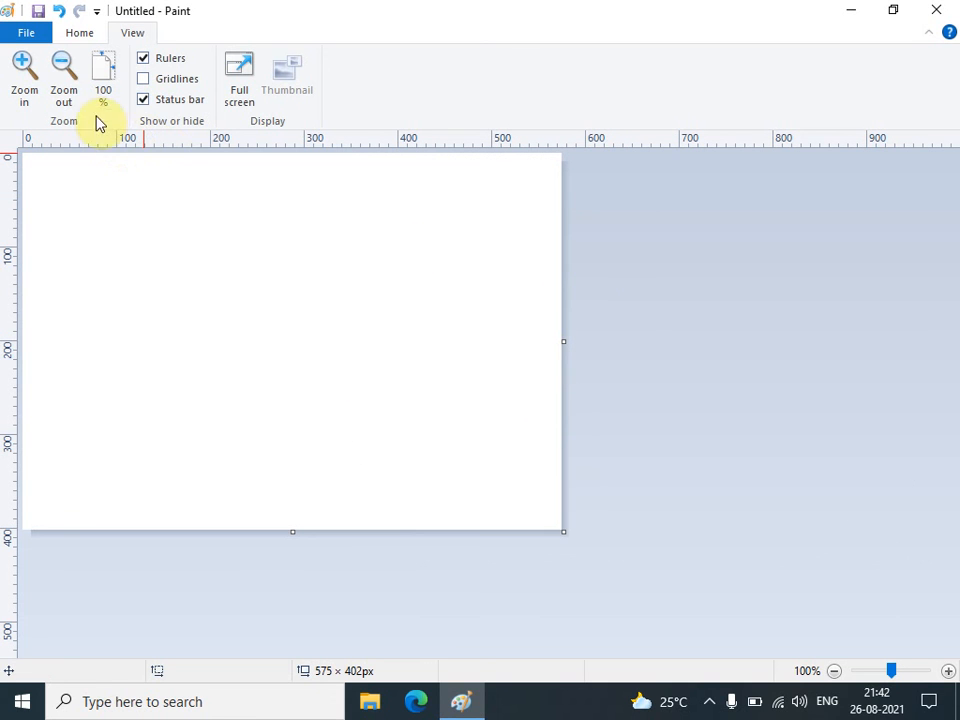
Save the blank picture to the Desktop as a PNG file named Untitled
{"action": "left_click", "coordinate": [30, 32]}
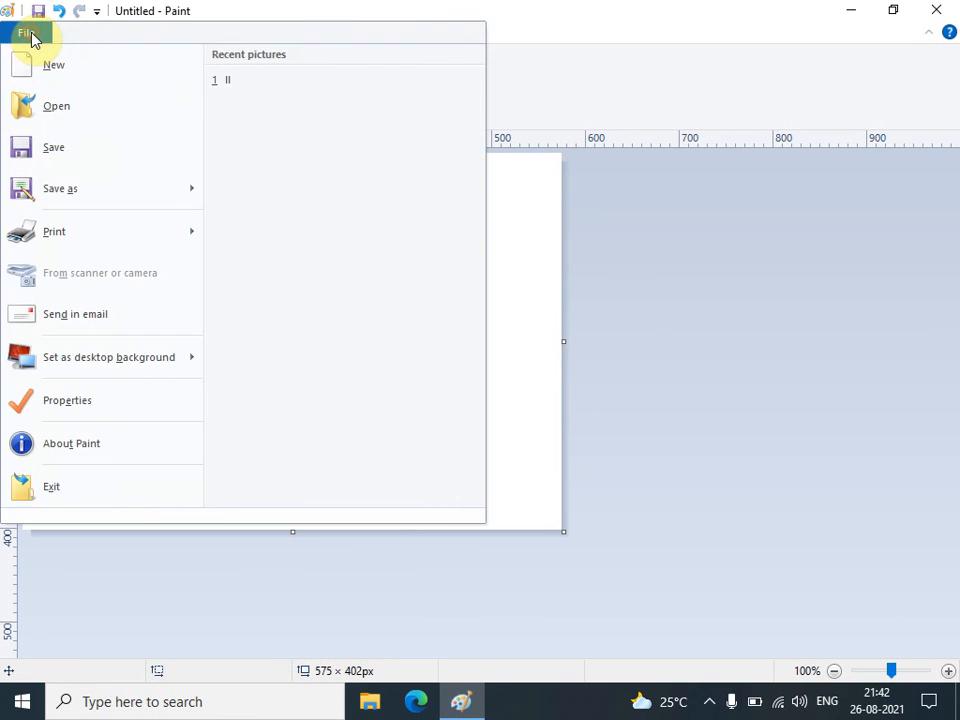
{"action": "left_click", "coordinate": [85, 152]}
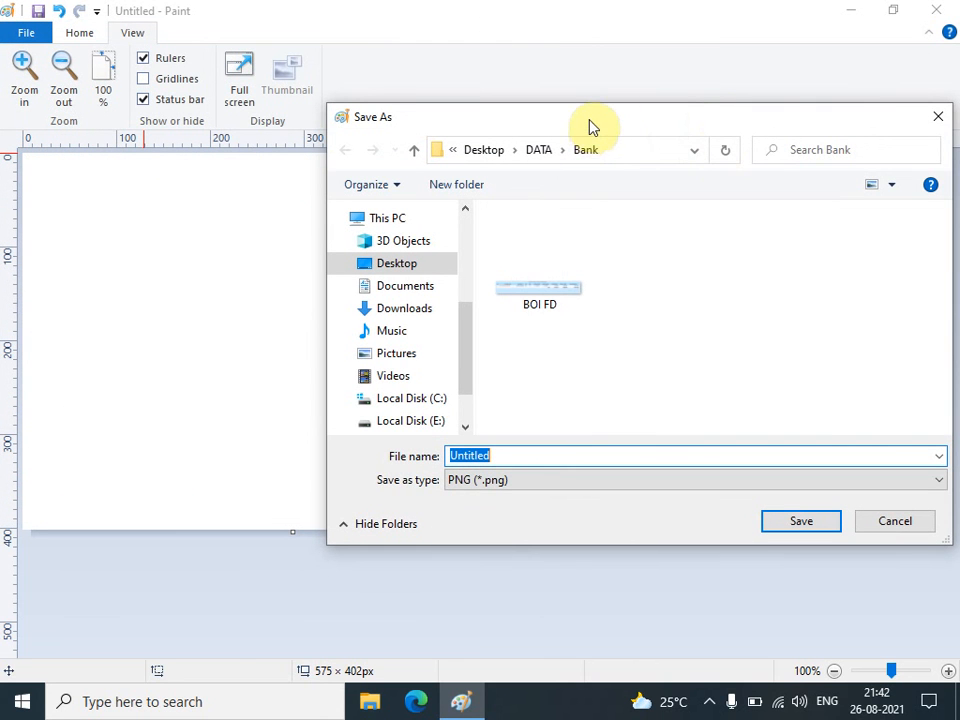
{"action": "left_click_drag", "start_coordinate": [589, 118], "coordinate": [464, 116]}
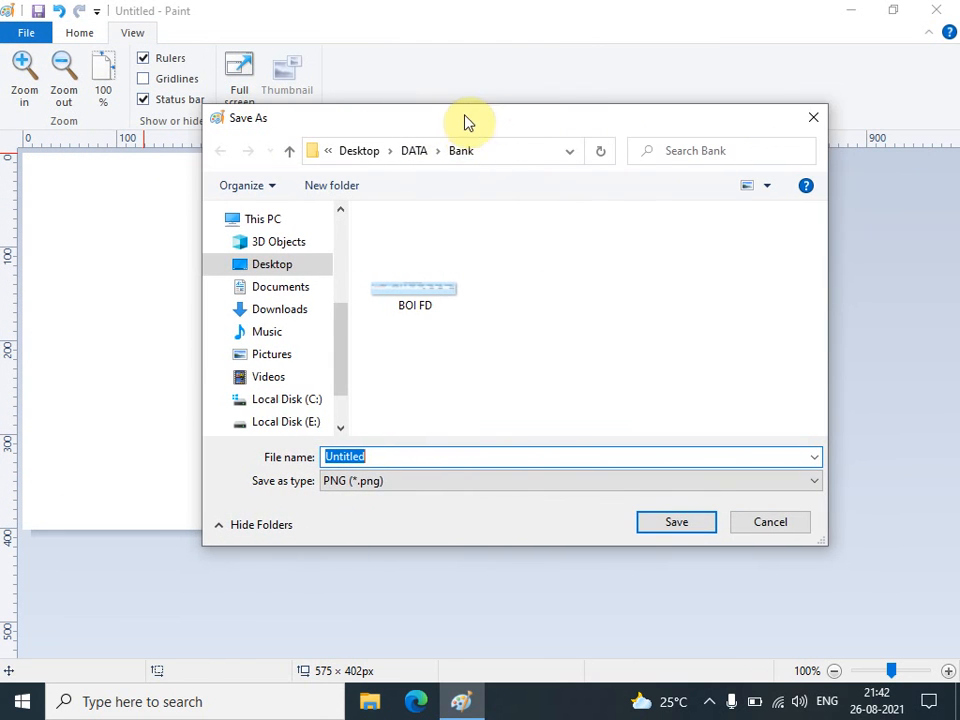
{"action": "left_click", "coordinate": [360, 155]}
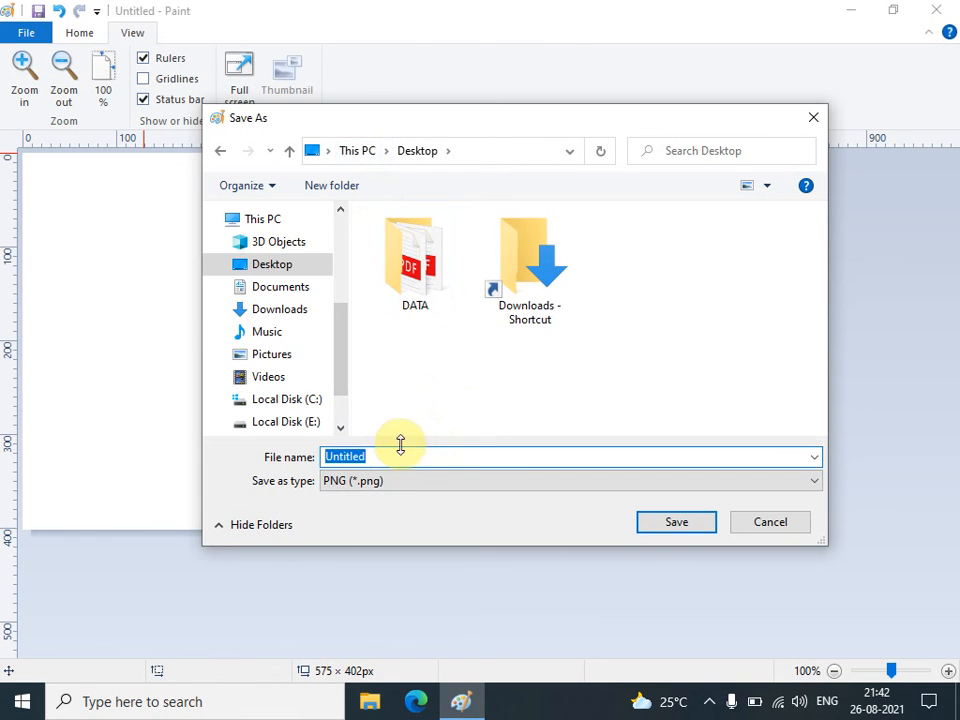
{"action": "left_click", "coordinate": [677, 520]}
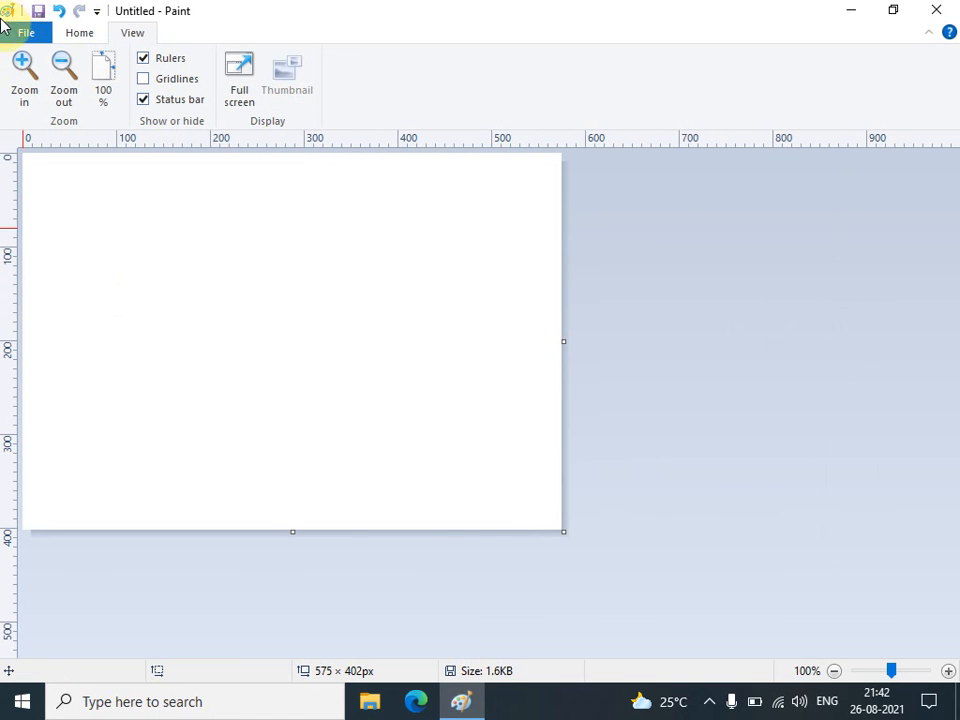
Draw a few thin black freehand strokes in the left half of the canvas with the pencil
{"action": "left_click_drag", "start_coordinate": [131, 284], "coordinate": [168, 256]}
{"action": "mouse_move", "coordinate": [191, 274]}
{"action": "left_mouse_down"}
{"action": "mouse_move", "coordinate": [209, 279]}
{"action": "mouse_move", "coordinate": [290, 361]}
{"action": "left_mouse_up"}
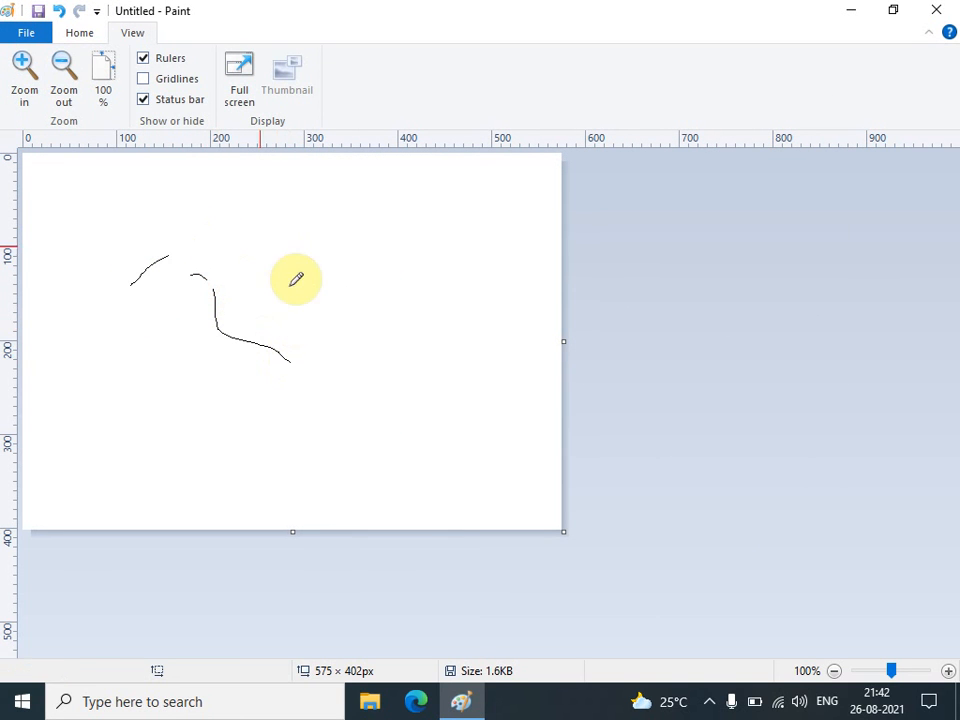
View the picture's print preview and its page setup options, and close both without changes
{"action": "left_click", "coordinate": [10, 36]}
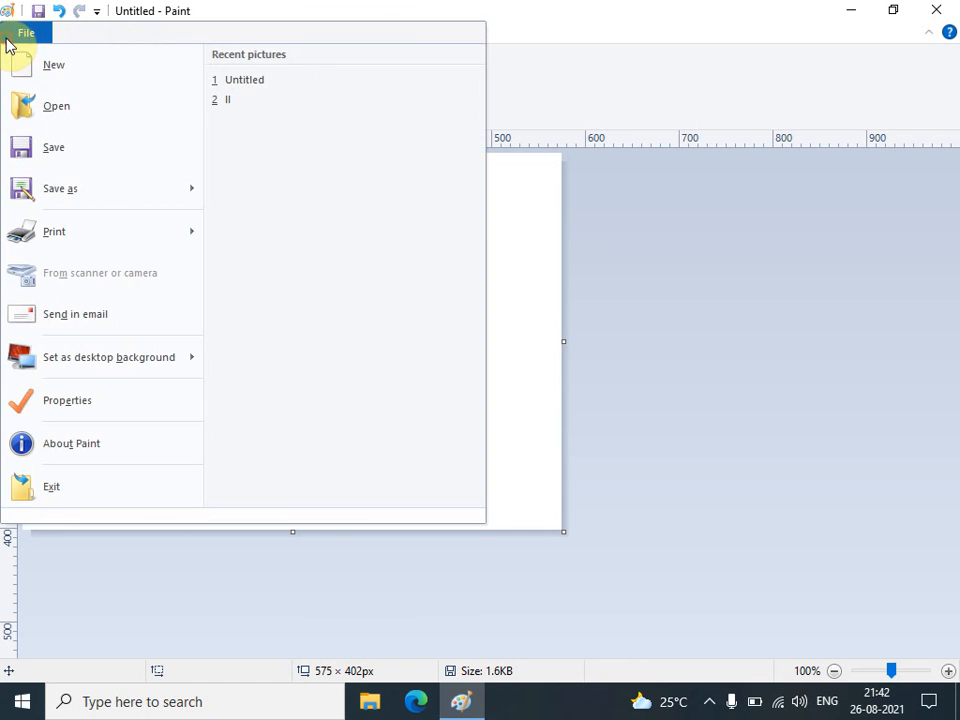
{"action": "mouse_move", "coordinate": [112, 196]}
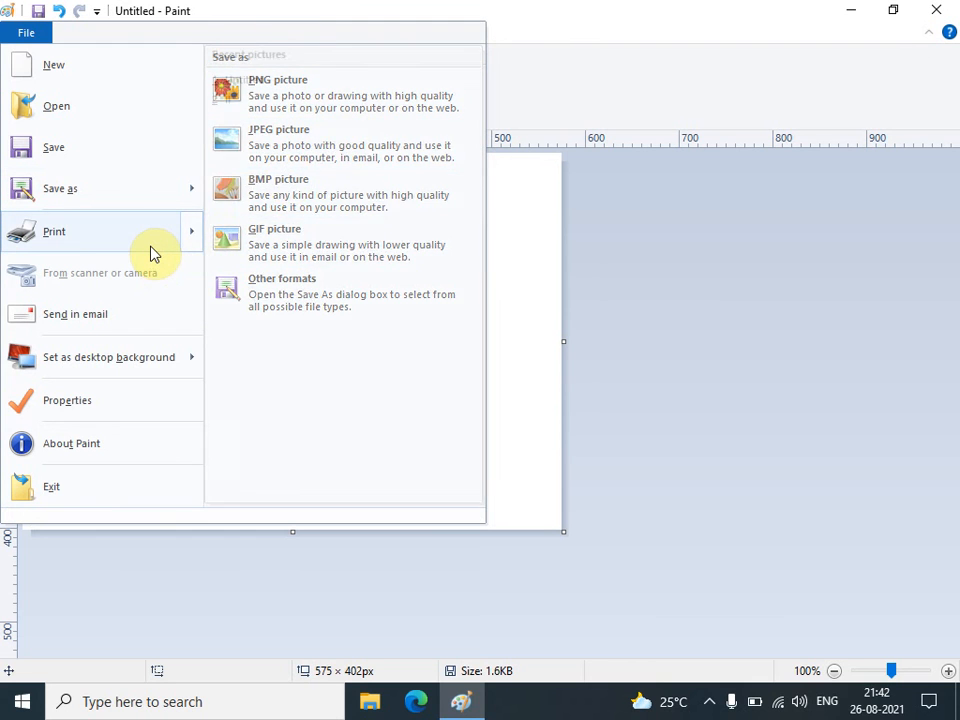
{"action": "mouse_move", "coordinate": [152, 252]}
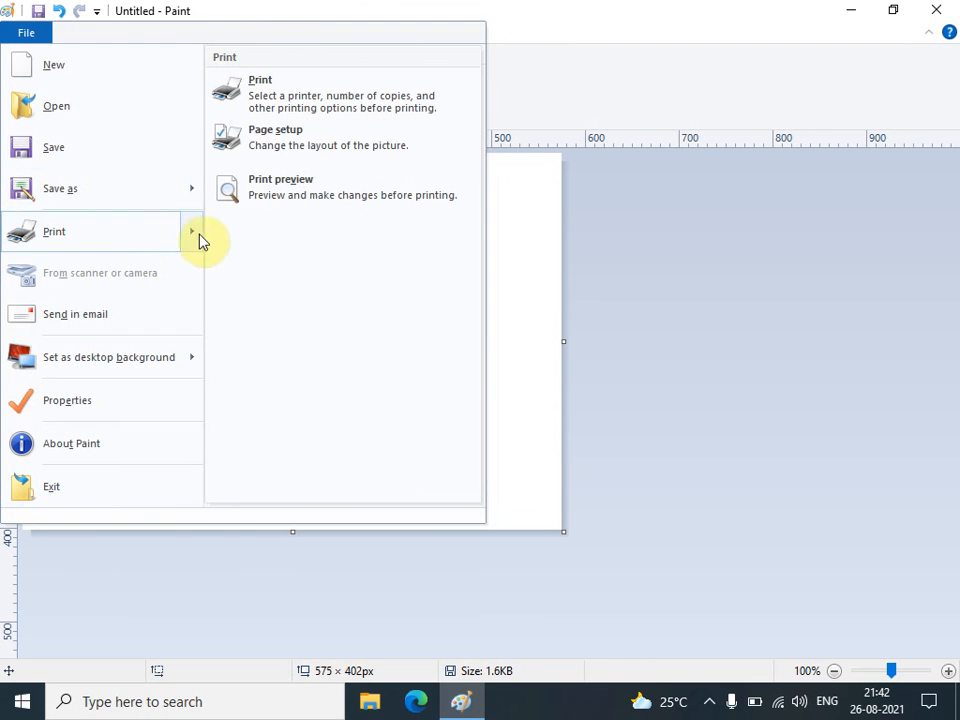
{"action": "left_click", "coordinate": [297, 190]}
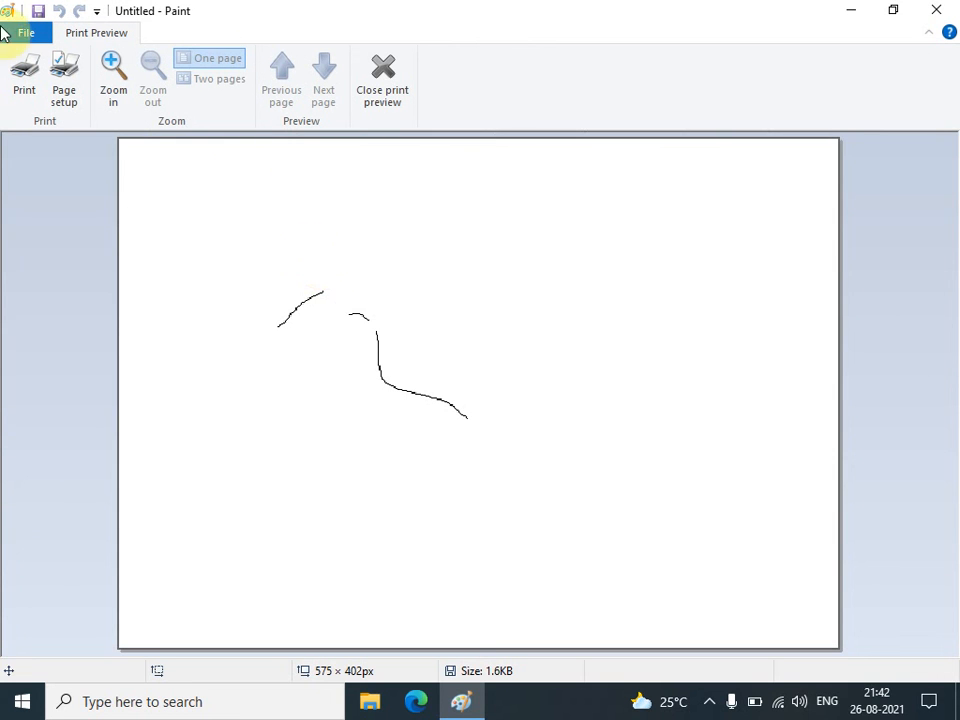
{"action": "left_click", "coordinate": [57, 96]}
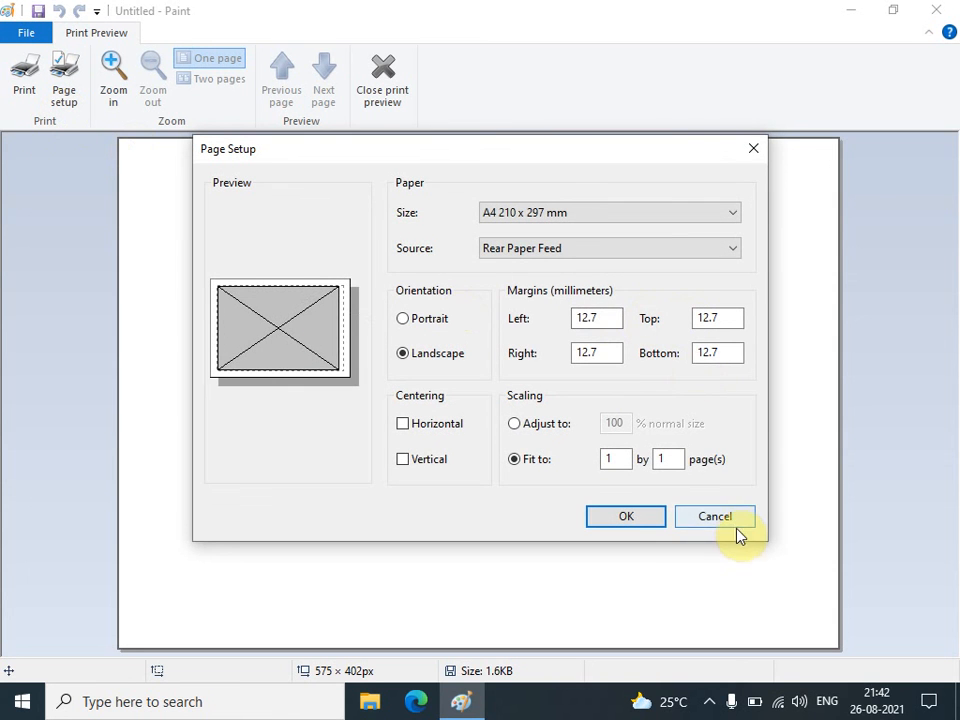
{"action": "left_click", "coordinate": [731, 516]}
{"action": "left_click", "coordinate": [383, 88]}
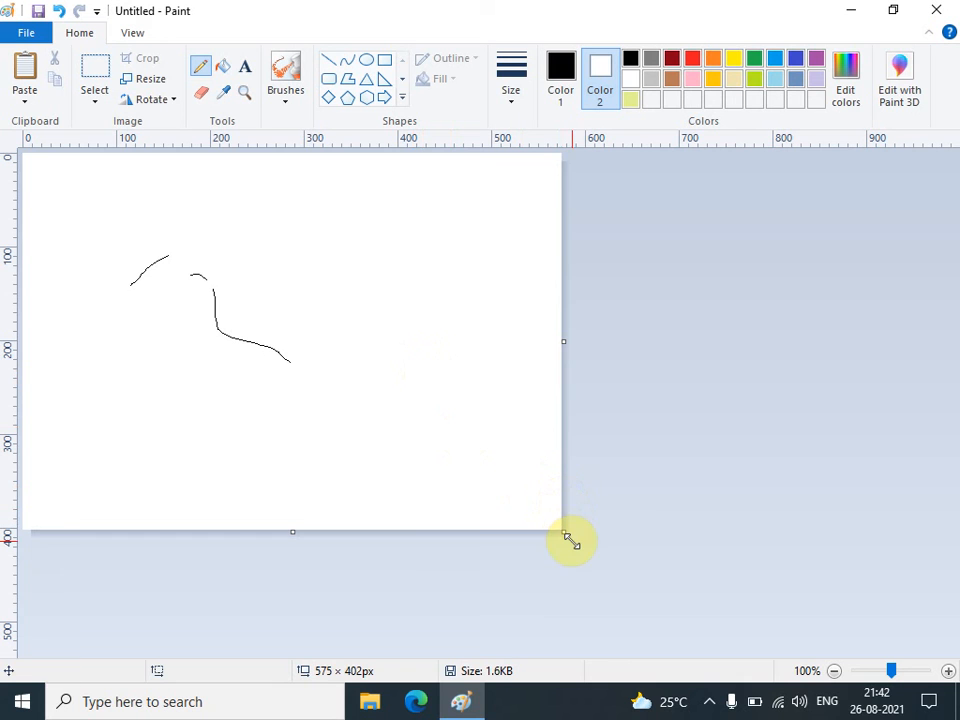
Enlarge the canvas to about 716 × 458 px and fill it entirely with black
{"action": "left_click_drag", "start_coordinate": [570, 540], "coordinate": [695, 583]}
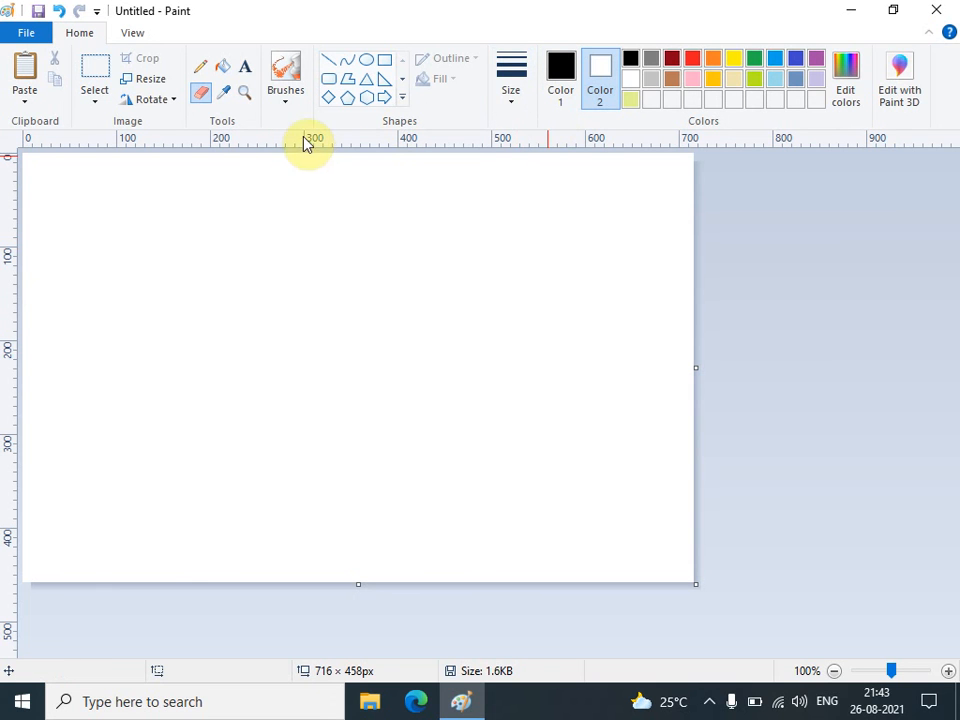
{"action": "left_click", "coordinate": [223, 67]}
{"action": "left_click", "coordinate": [388, 342]}
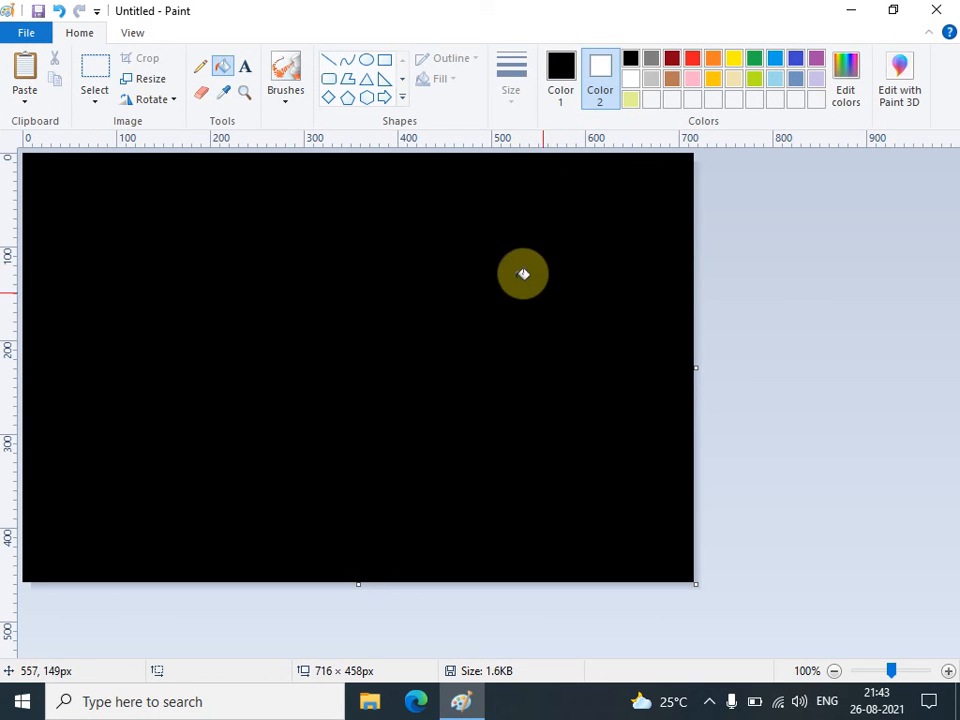
Draw a white ellipse about 166 × 184 px near the canvas's upper middle and give it a solid white fill
{"action": "left_click", "coordinate": [370, 61]}
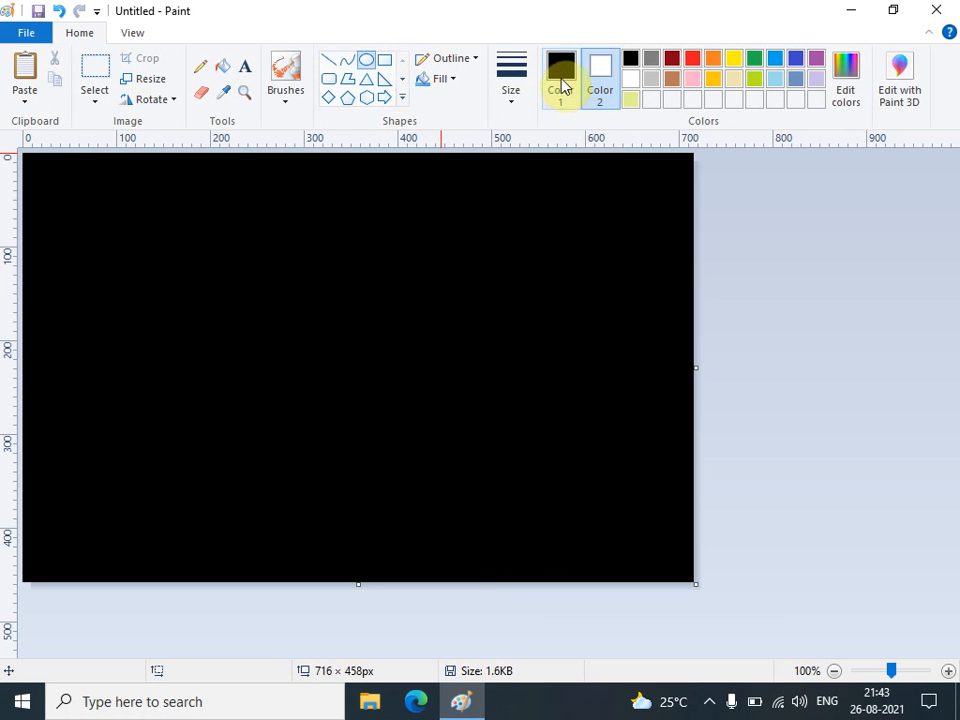
{"action": "left_click", "coordinate": [561, 78]}
{"action": "left_click", "coordinate": [628, 82]}
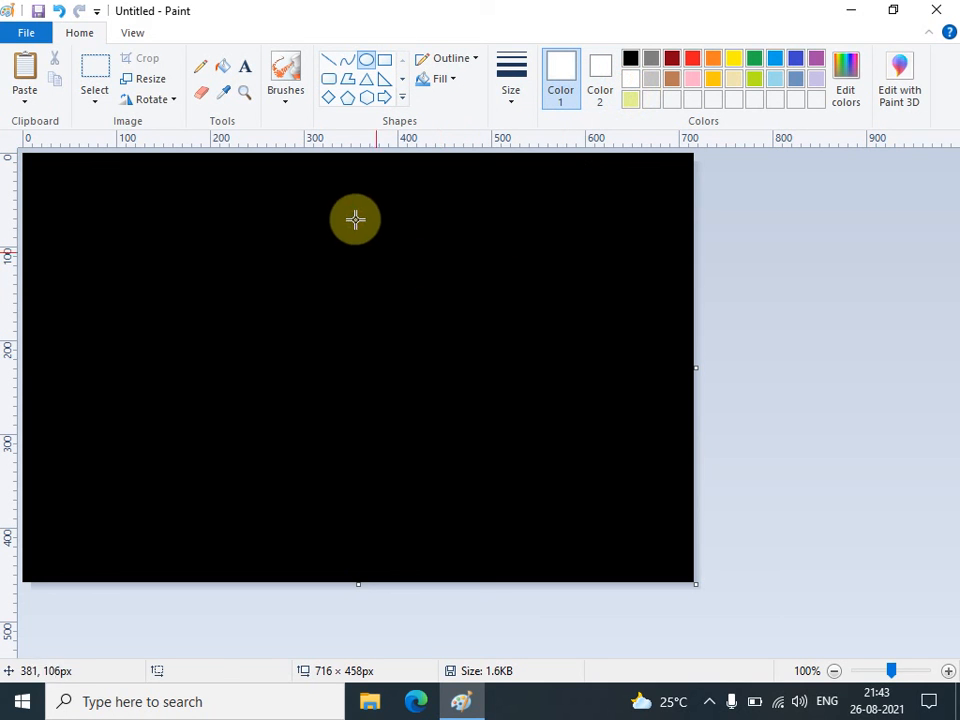
{"action": "left_click_drag", "start_coordinate": [326, 208], "coordinate": [482, 379]}
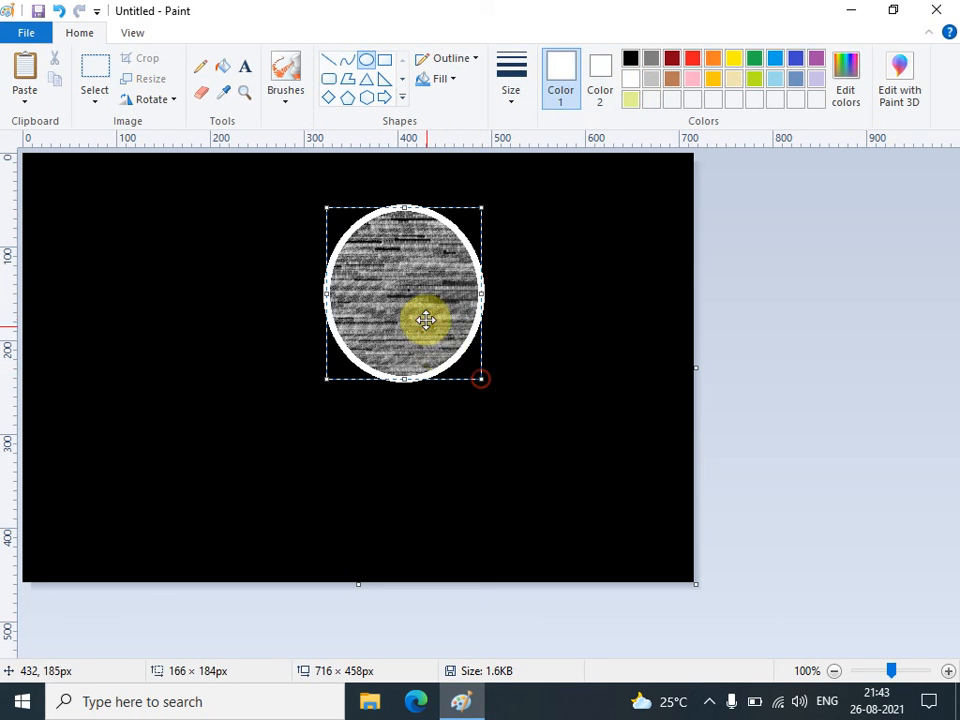
{"action": "left_click_drag", "start_coordinate": [429, 324], "coordinate": [415, 299]}
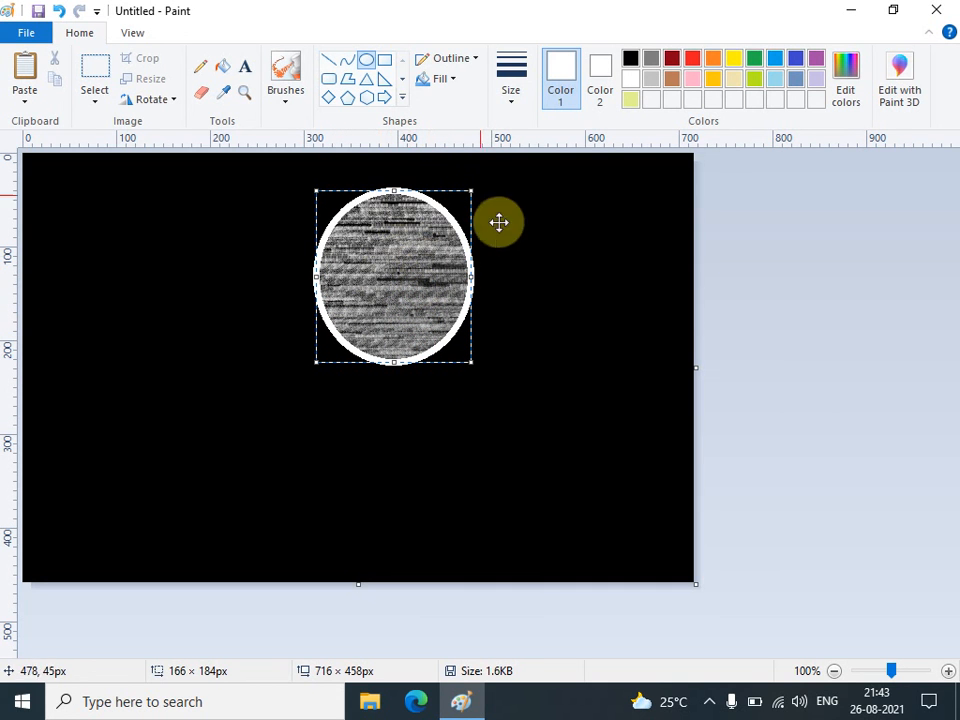
{"action": "left_click", "coordinate": [434, 83]}
{"action": "left_click", "coordinate": [463, 124]}
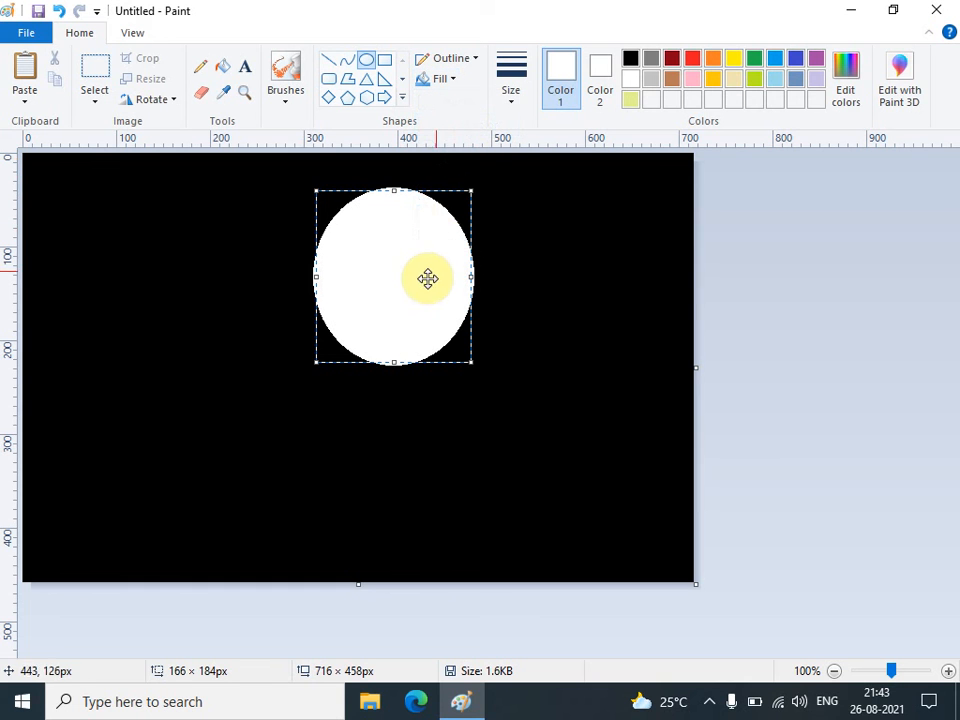
Move the white ellipse to the canvas's upper right area and shrink it to about half its width
{"action": "left_click_drag", "start_coordinate": [427, 279], "coordinate": [571, 255]}
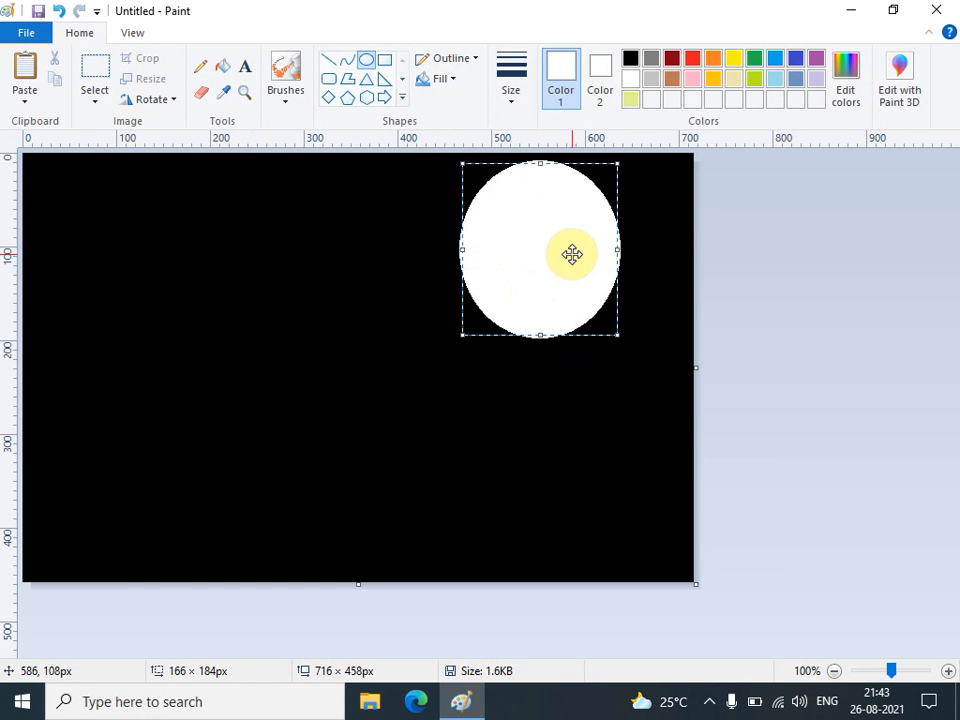
{"action": "left_click_drag", "start_coordinate": [618, 331], "coordinate": [545, 271]}
{"action": "left_click_drag", "start_coordinate": [516, 208], "coordinate": [572, 227]}
{"action": "left_click", "coordinate": [643, 240]}
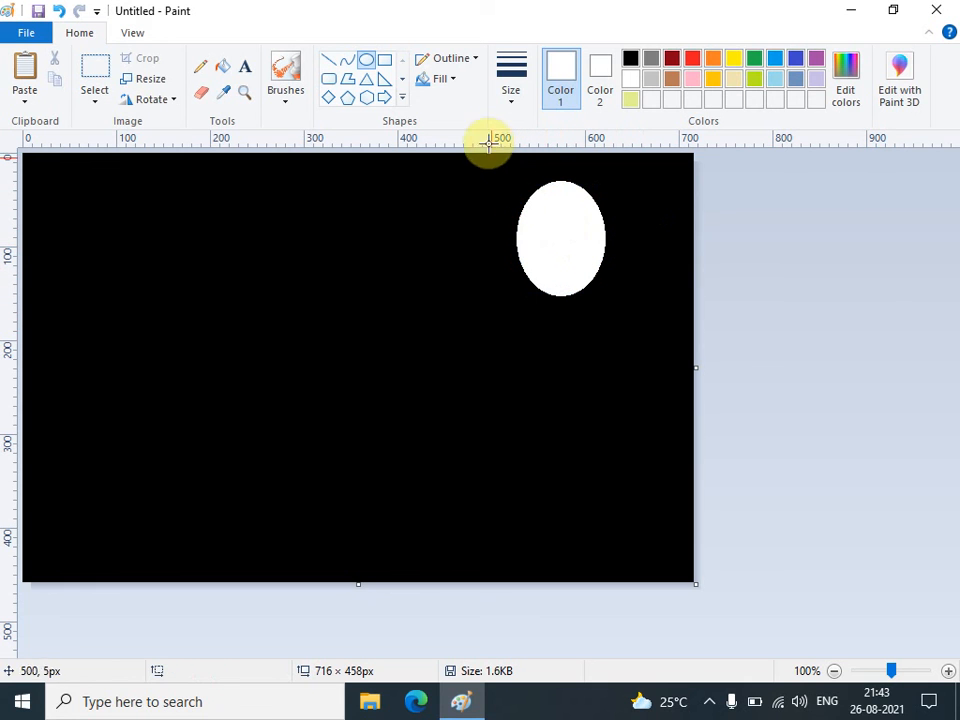
Set both colours to black and cover the white ellipse's upper right with a black ellipse about 89 × 121 px, forming a crescent moon
{"action": "left_click", "coordinate": [628, 60]}
{"action": "left_click", "coordinate": [601, 72]}
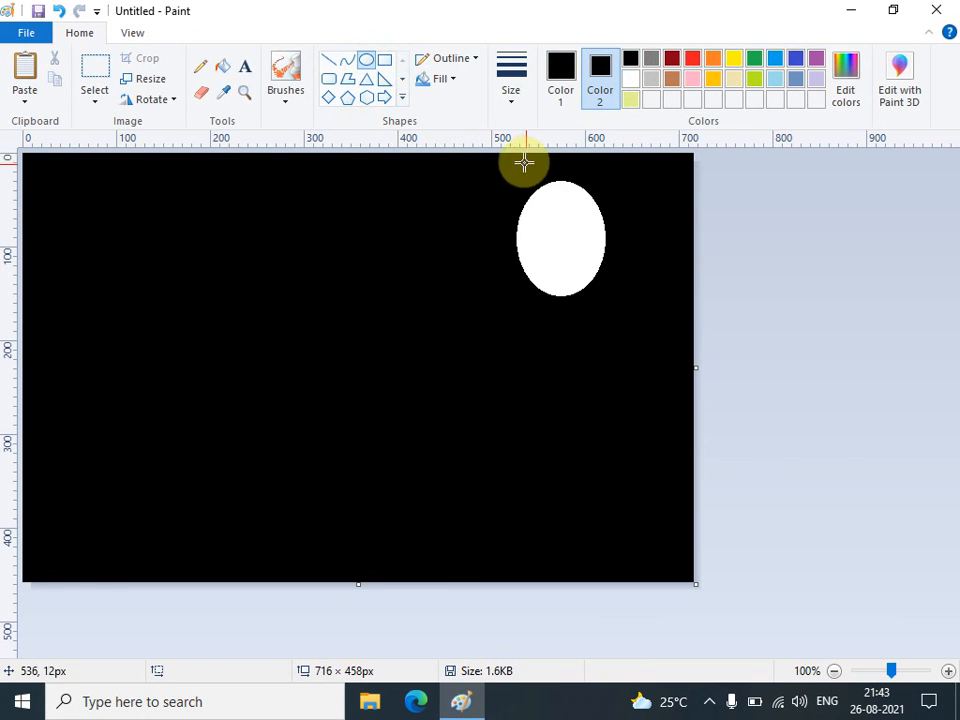
{"action": "left_click_drag", "start_coordinate": [524, 162], "coordinate": [606, 230]}
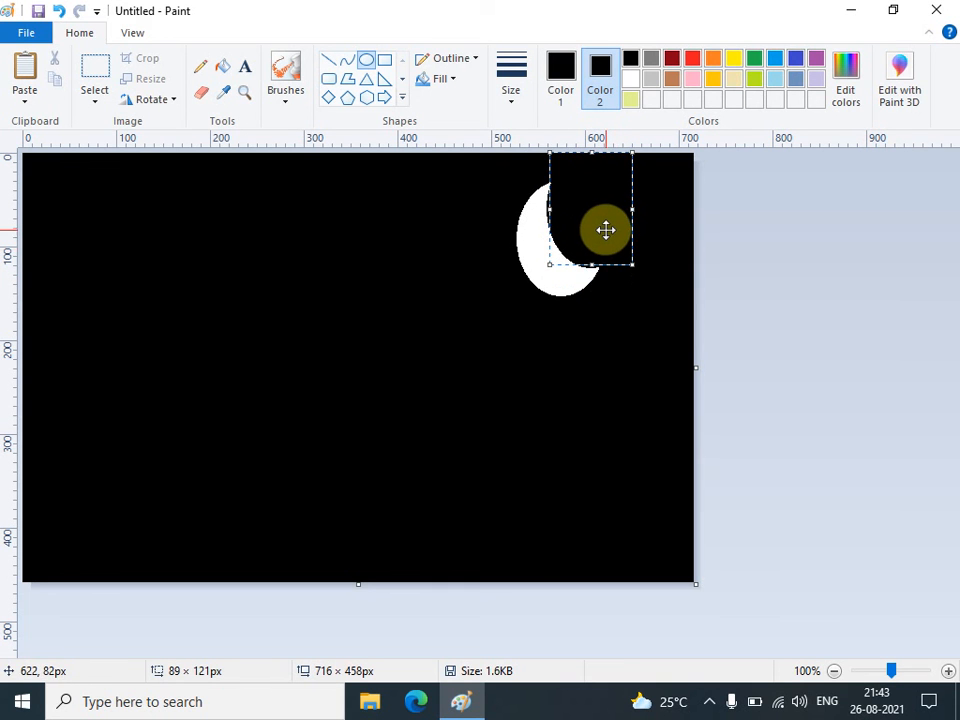
{"action": "left_click", "coordinate": [610, 397]}
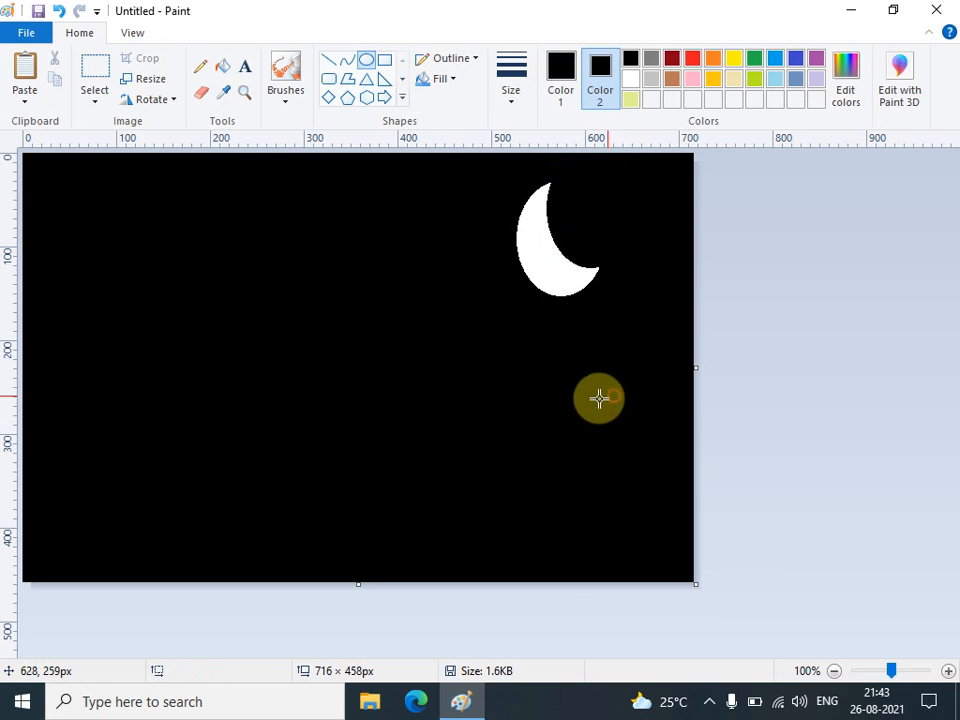
Spray two white Airbrush star clusters in the black sky's upper left area
{"action": "left_click", "coordinate": [297, 90]}
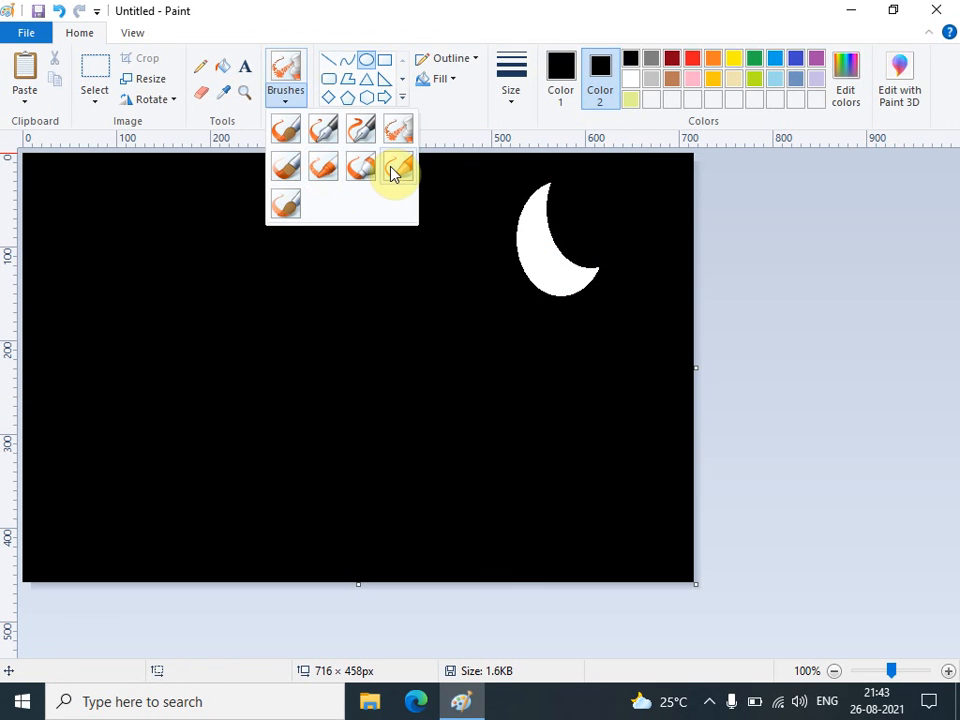
{"action": "left_click", "coordinate": [290, 200]}
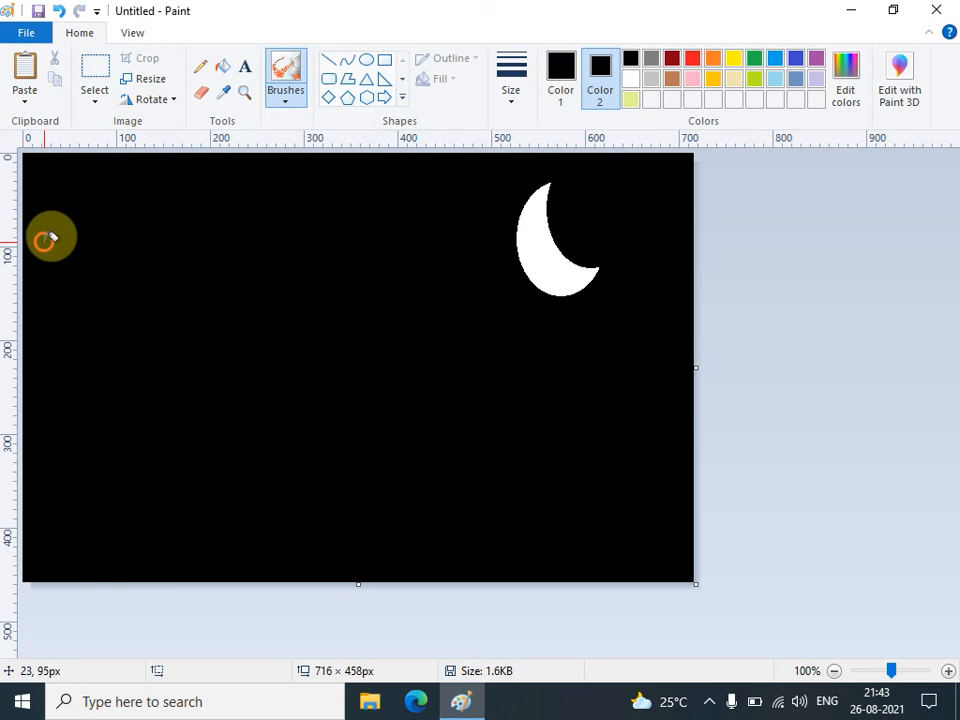
{"action": "left_click", "coordinate": [631, 80]}
{"action": "left_click", "coordinate": [154, 197]}
{"action": "left_click", "coordinate": [118, 262]}
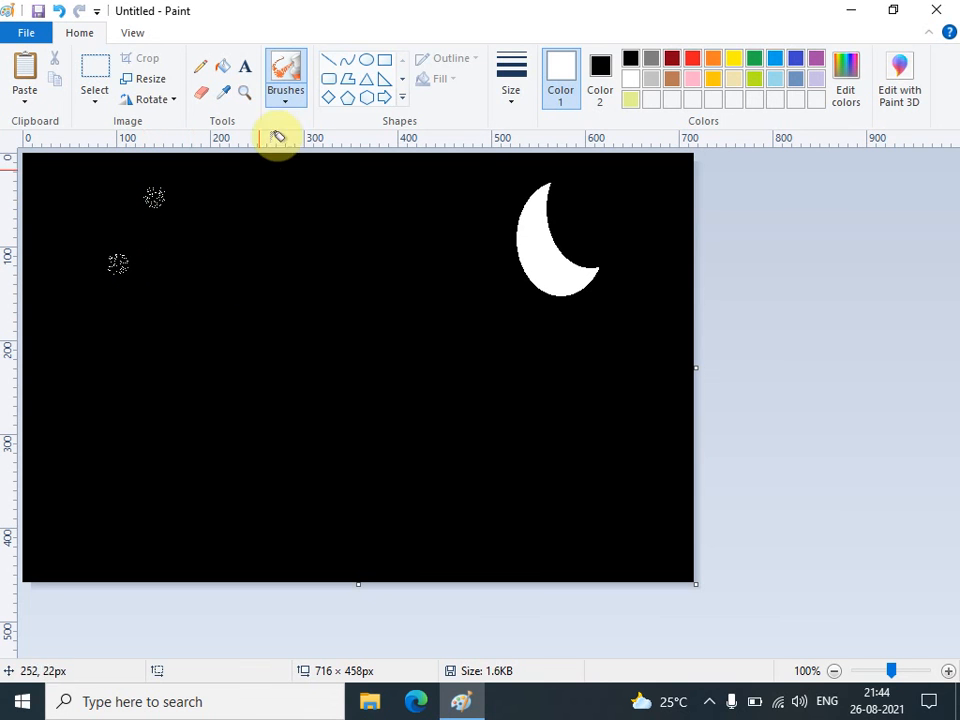
Set the Airbrush to its thinnest size and dot small white stars across the sky and around the moon
{"action": "left_click", "coordinate": [288, 95]}
{"action": "left_click", "coordinate": [510, 96]}
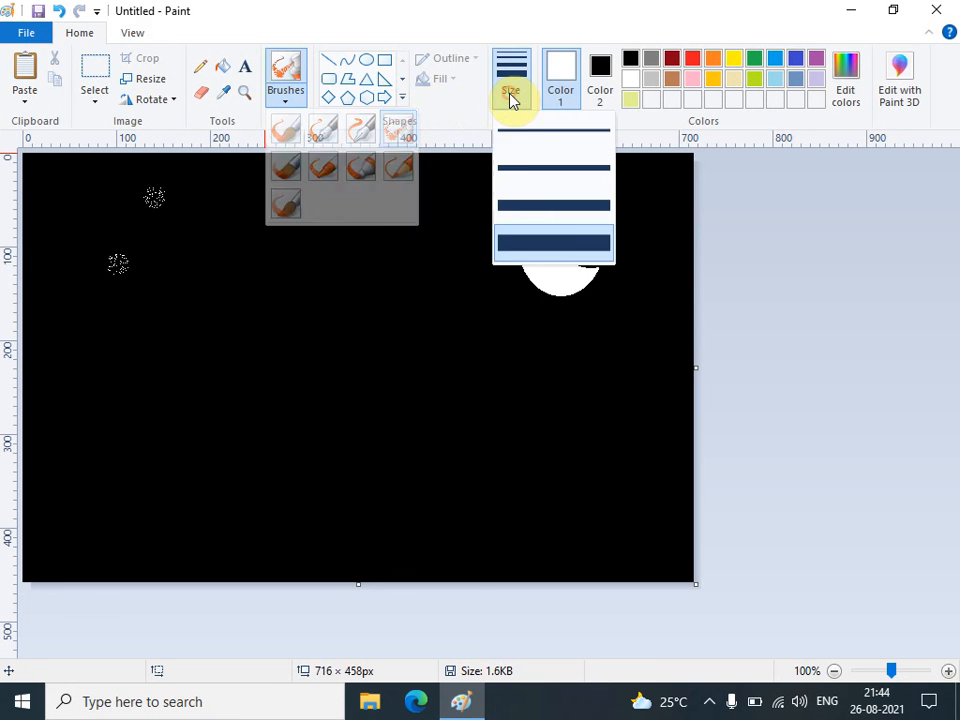
{"action": "left_click", "coordinate": [516, 135]}
{"action": "left_click", "coordinate": [306, 199]}
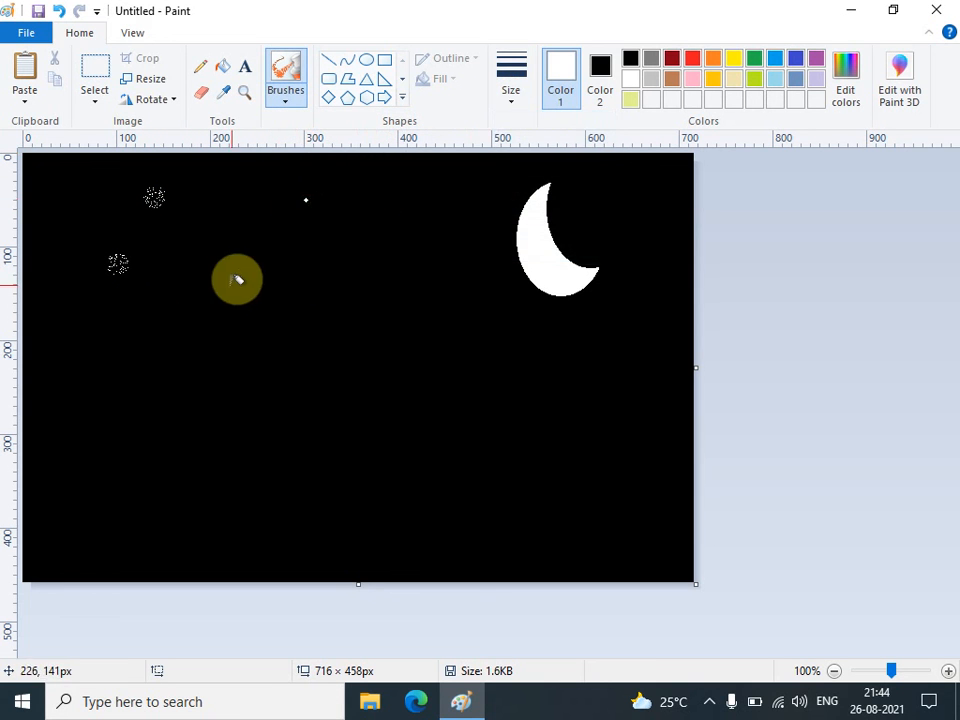
{"action": "left_click", "coordinate": [228, 286]}
{"action": "left_click", "coordinate": [211, 245]}
{"action": "left_click", "coordinate": [276, 271]}
{"action": "left_click", "coordinate": [401, 210]}
{"action": "left_click", "coordinate": [450, 280]}
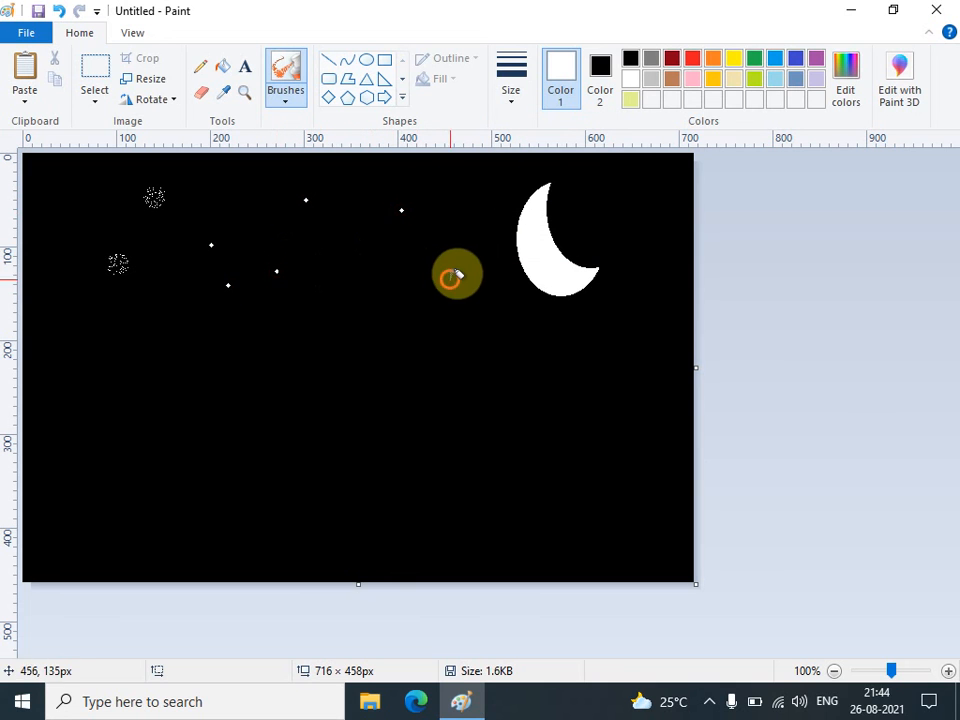
{"action": "left_click", "coordinate": [383, 286]}
{"action": "left_click", "coordinate": [347, 247]}
{"action": "left_click", "coordinate": [383, 189]}
{"action": "left_click", "coordinate": [447, 170]}
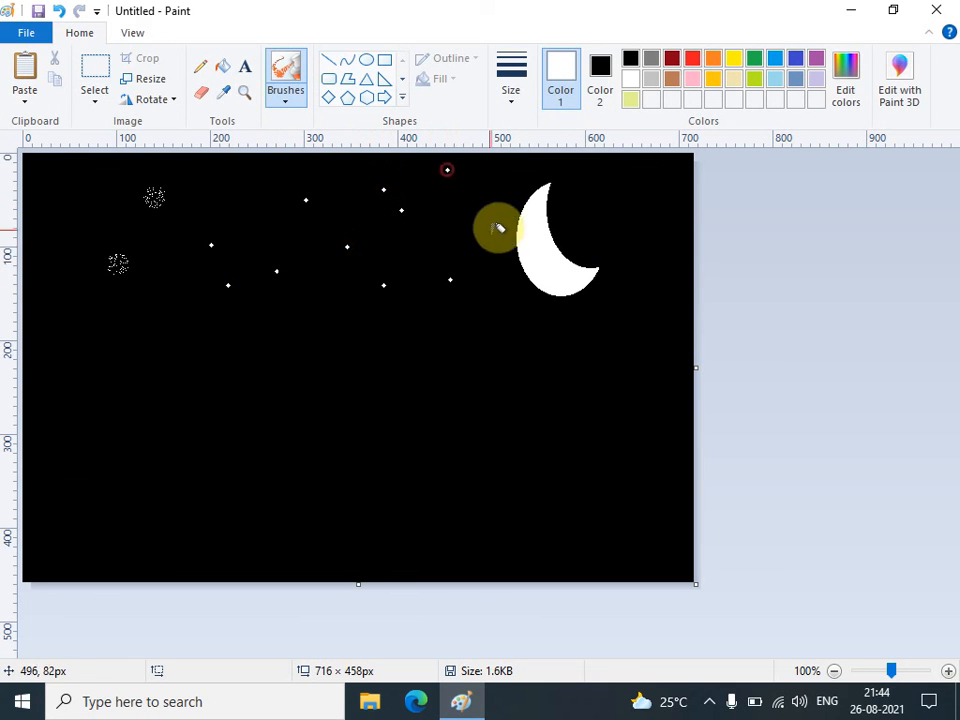
{"action": "left_click", "coordinate": [499, 247]}
{"action": "left_click", "coordinate": [503, 332]}
{"action": "left_click", "coordinate": [578, 351]}
{"action": "left_click", "coordinate": [630, 320]}
{"action": "left_click", "coordinate": [617, 223]}
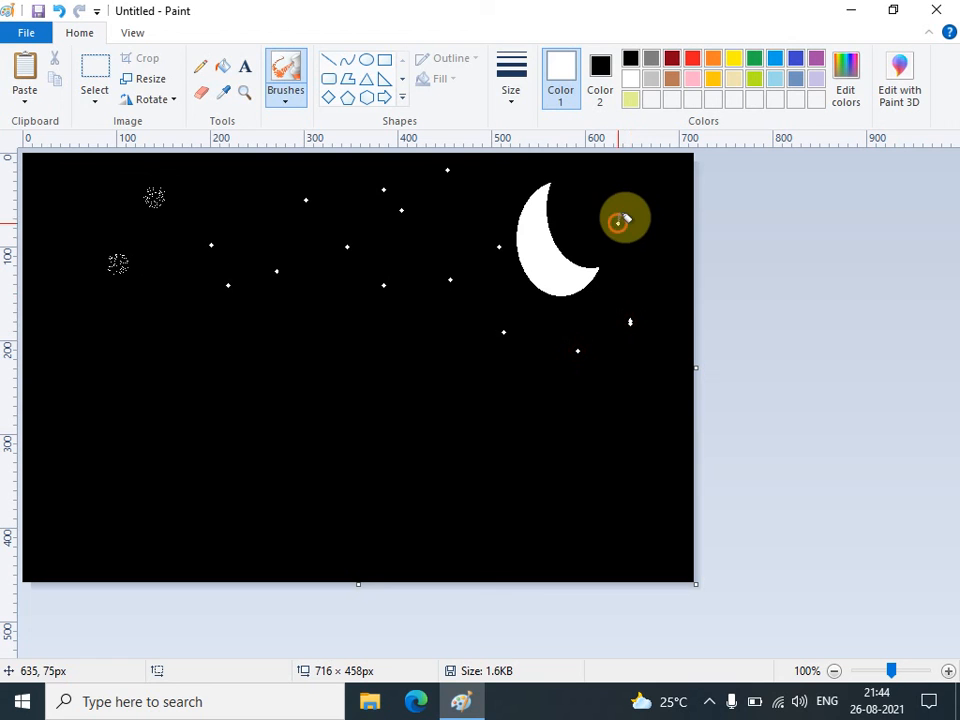
{"action": "left_click", "coordinate": [653, 201]}
{"action": "left_click", "coordinate": [676, 191]}
{"action": "left_click", "coordinate": [35, 343]}
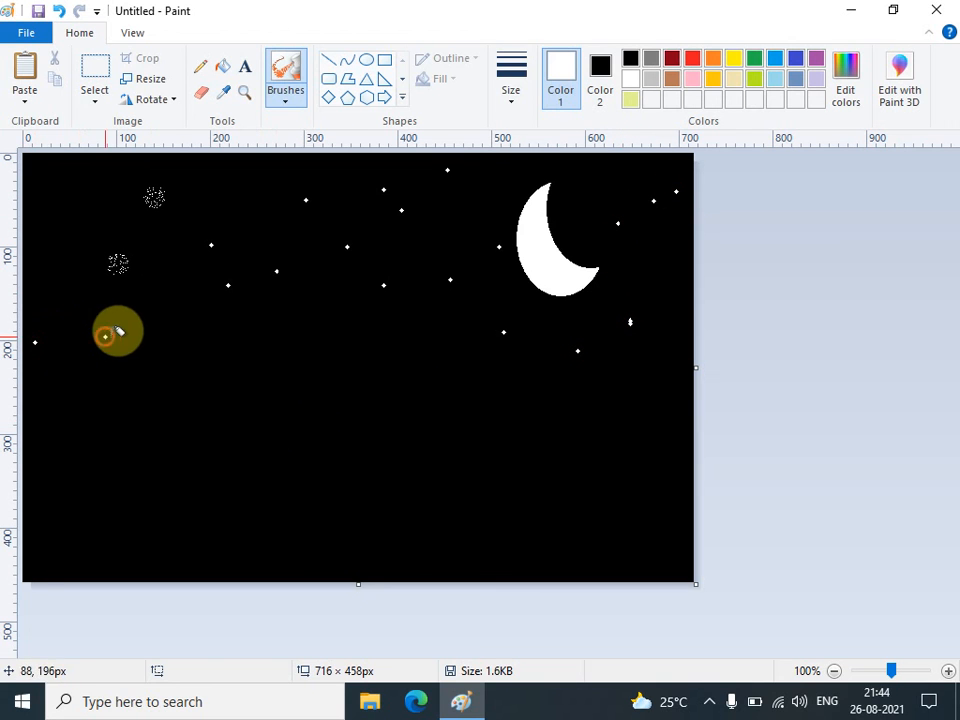
{"action": "left_click", "coordinate": [105, 337]}
{"action": "left_click", "coordinate": [162, 337]}
{"action": "left_click", "coordinate": [234, 341]}
{"action": "left_click", "coordinate": [265, 345]}
{"action": "left_click", "coordinate": [285, 346]}
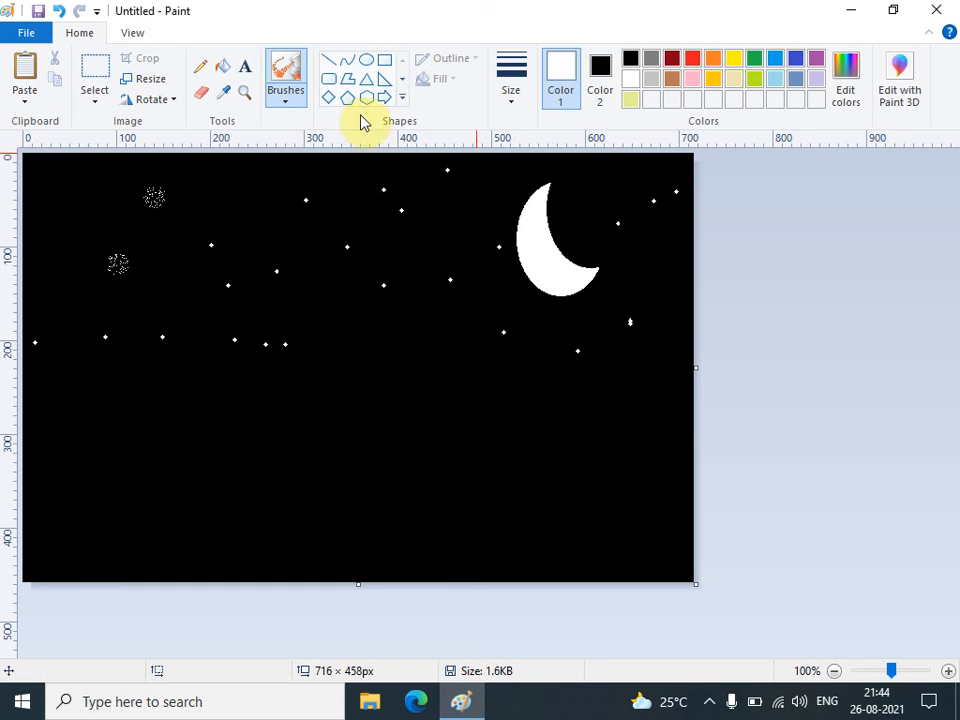
{"action": "left_click", "coordinate": [390, 60]}
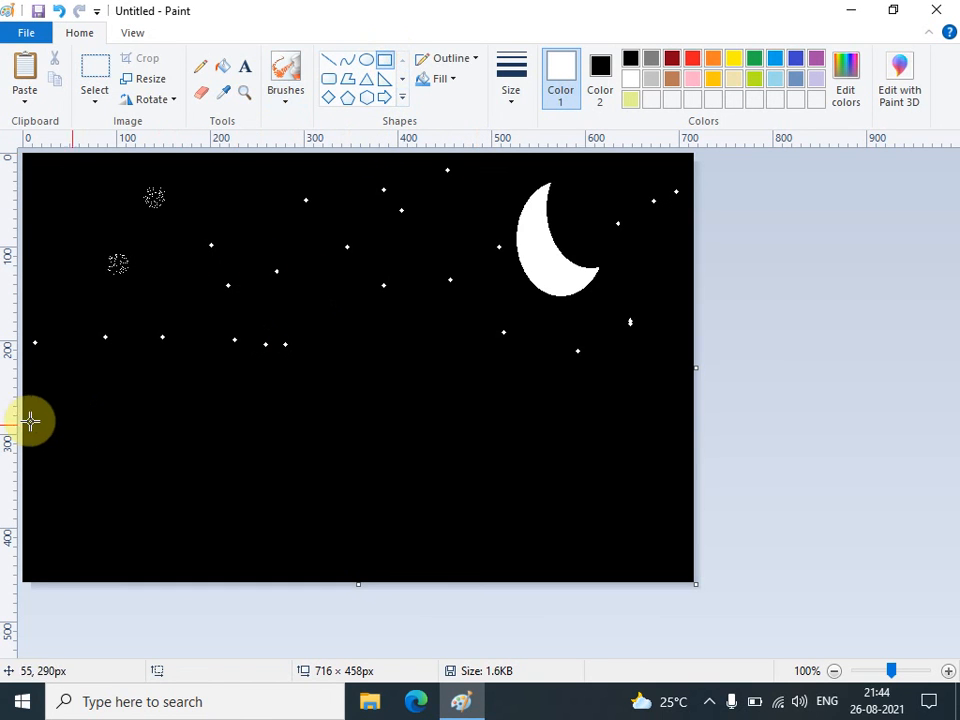
{"action": "left_click_drag", "start_coordinate": [23, 378], "coordinate": [691, 579]}
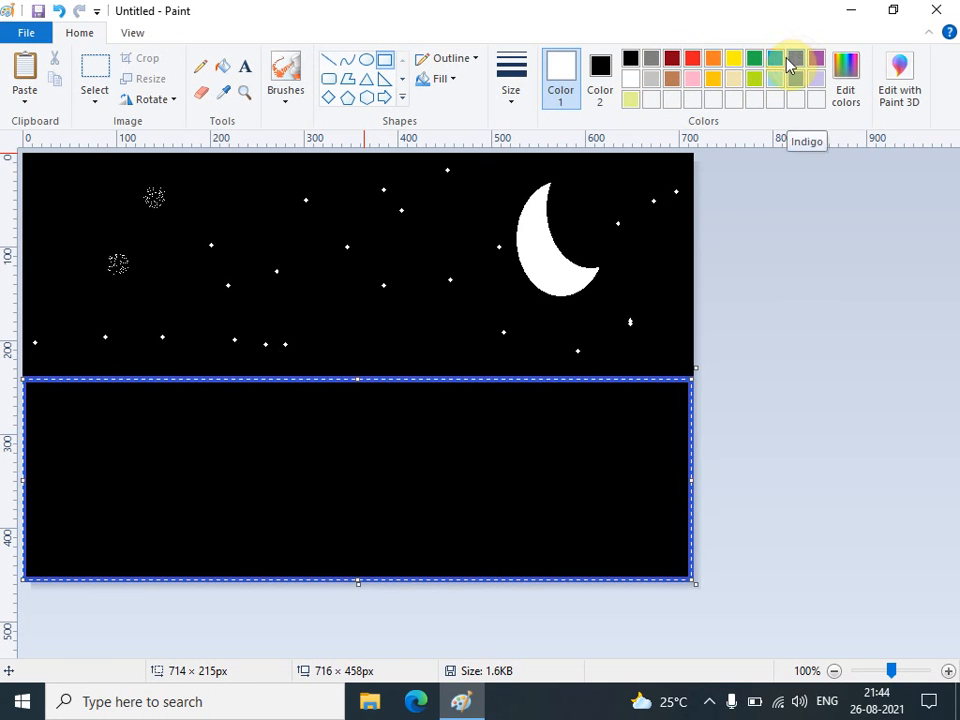
{"action": "left_click", "coordinate": [612, 69]}
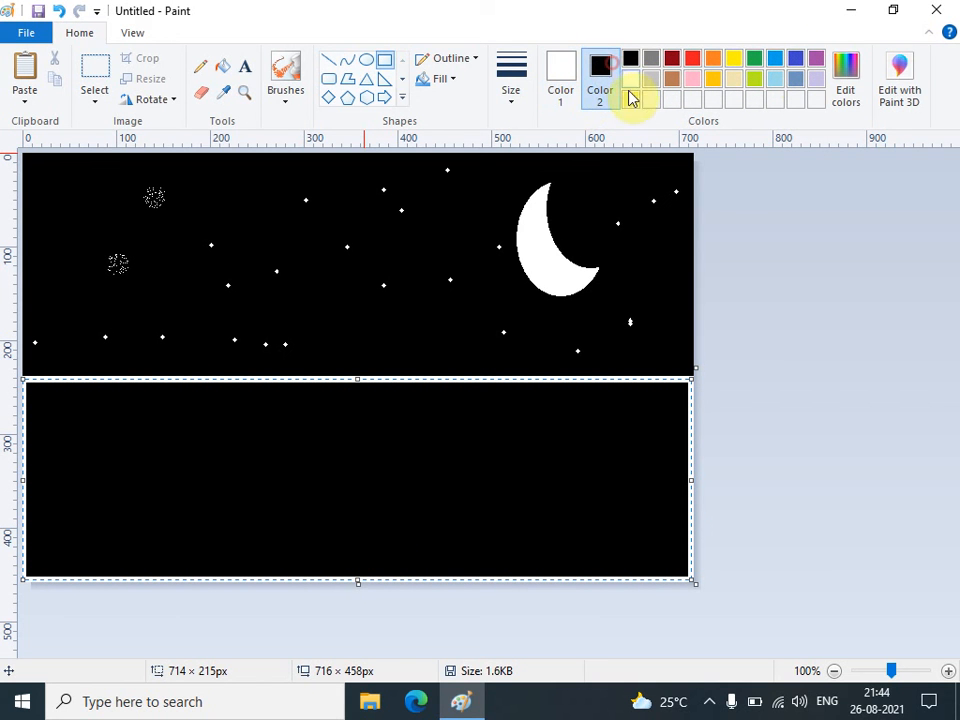
{"action": "left_click", "coordinate": [849, 72]}
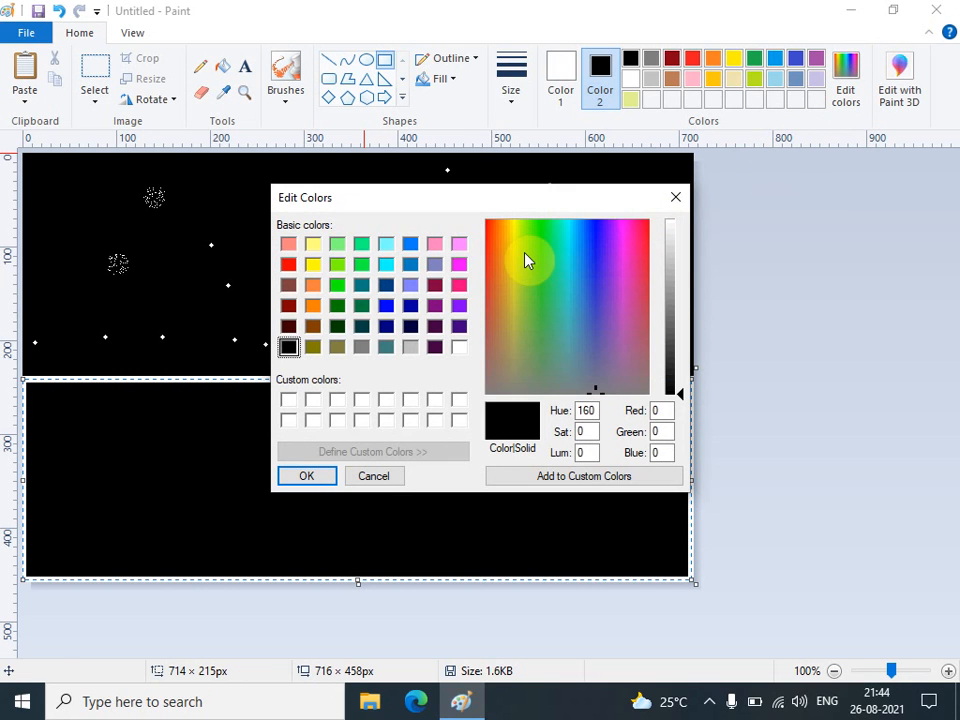
{"action": "left_click", "coordinate": [675, 197]}
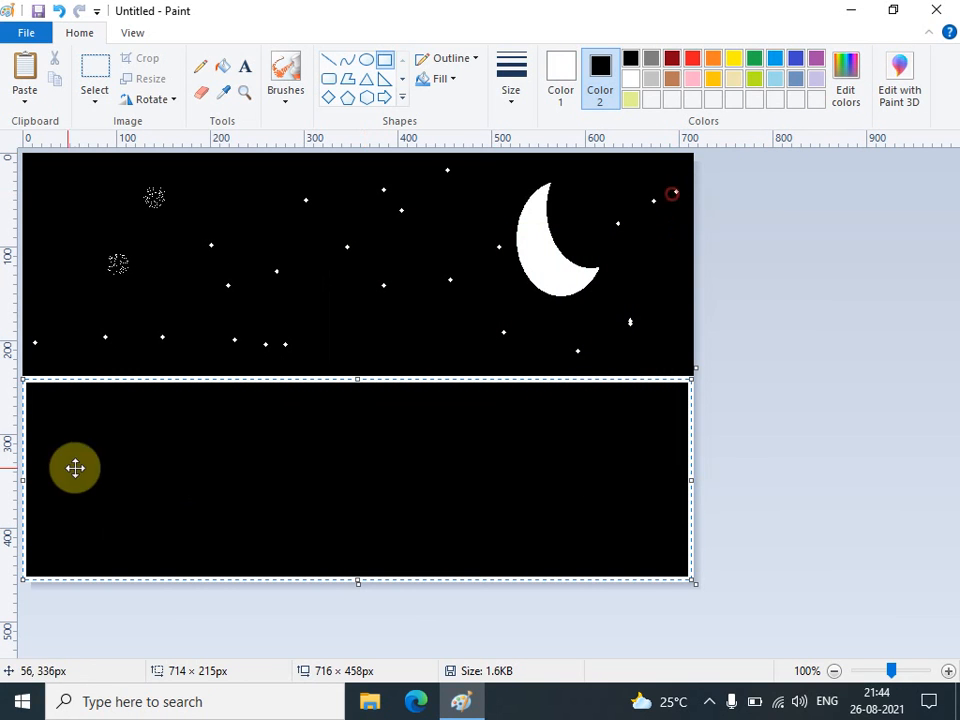
{"action": "left_click", "coordinate": [182, 405]}
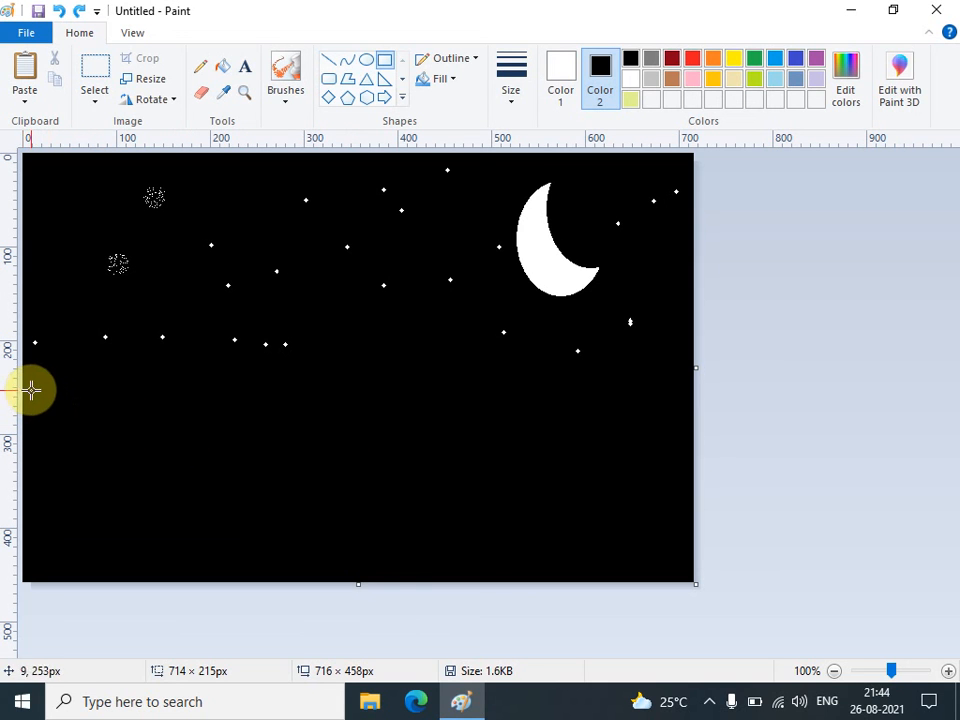
Draw a rectangle about 713 × 200 px across the canvas's lower part and set its outline colour to black
{"action": "left_click_drag", "start_coordinate": [23, 390], "coordinate": [691, 577]}
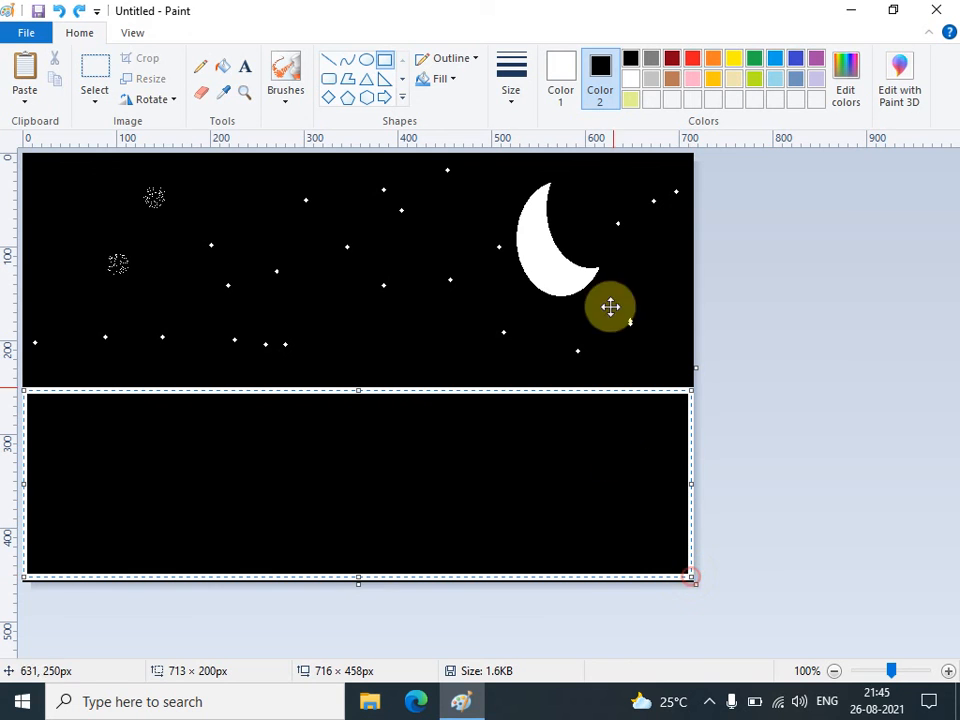
{"action": "left_click", "coordinate": [556, 66]}
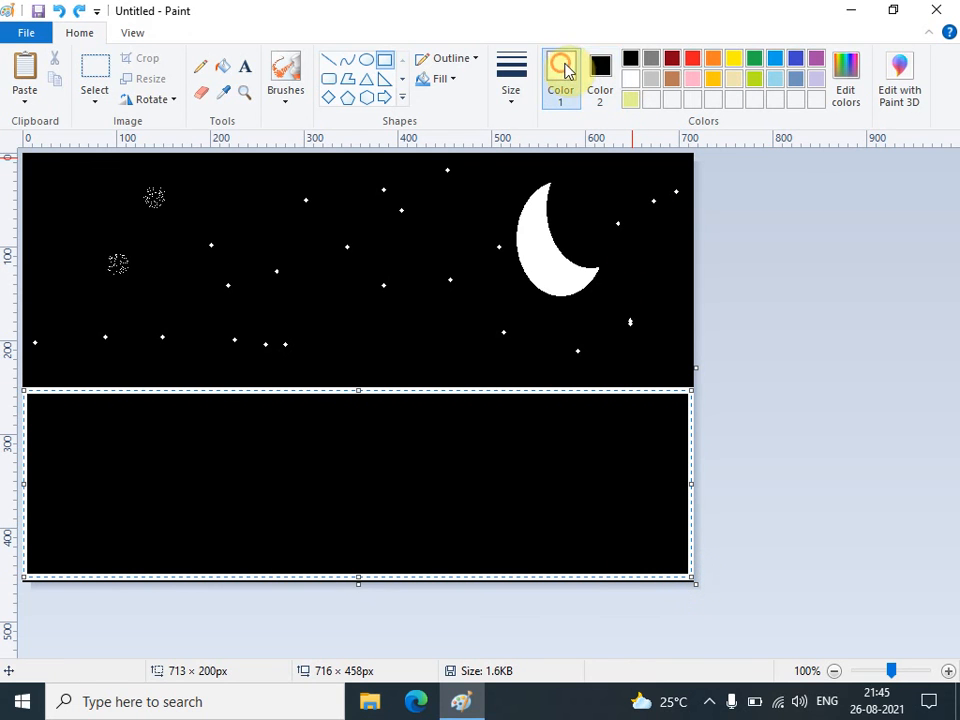
{"action": "left_click", "coordinate": [631, 60]}
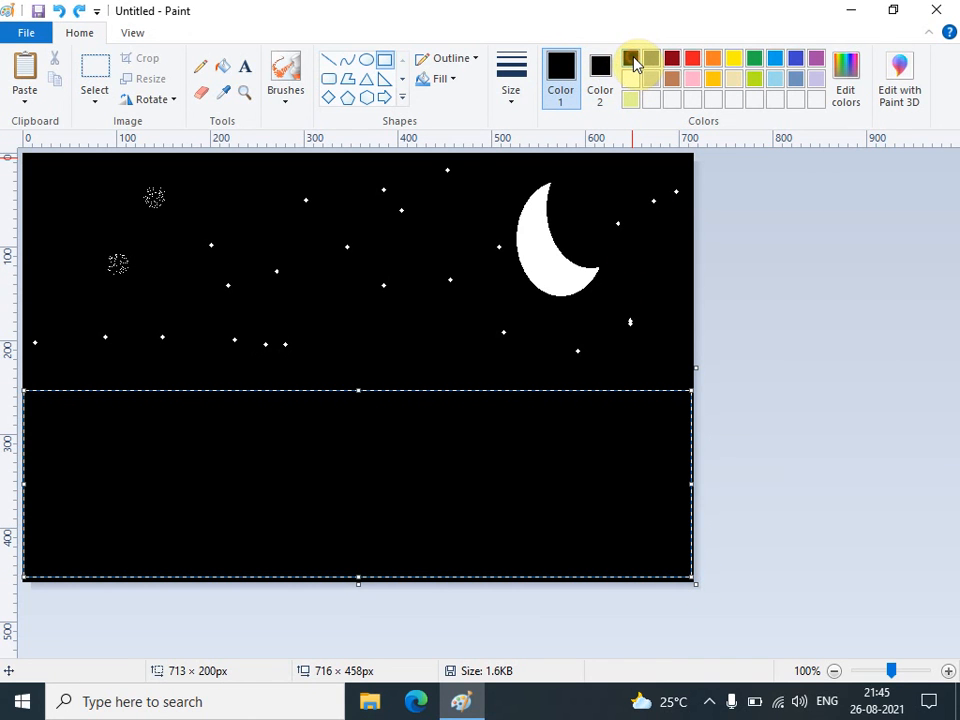
Define a custom dark grey for Color 2 with red, green and blue values of 102
{"action": "left_click", "coordinate": [594, 100]}
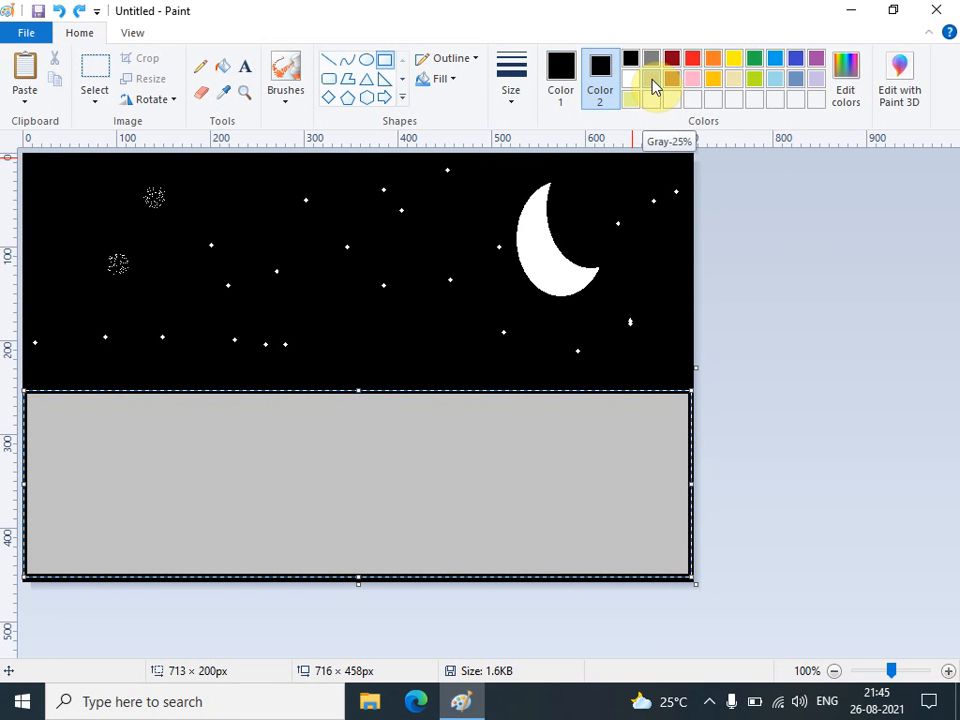
{"action": "left_click", "coordinate": [840, 70]}
{"action": "left_click_drag", "start_coordinate": [525, 366], "coordinate": [489, 399]}
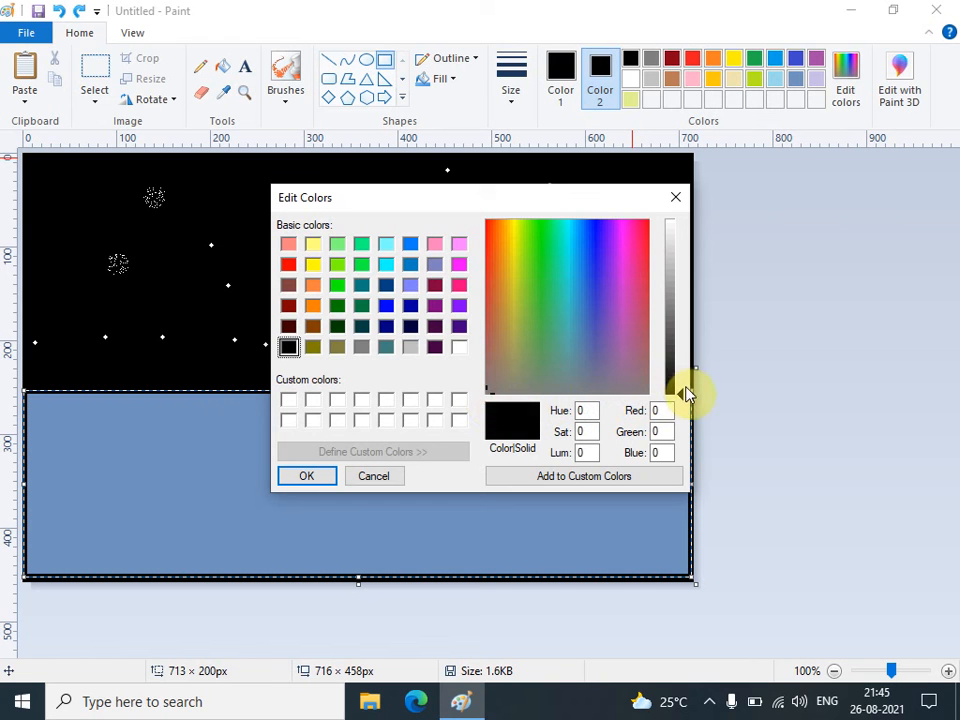
{"action": "left_click_drag", "start_coordinate": [686, 391], "coordinate": [681, 326]}
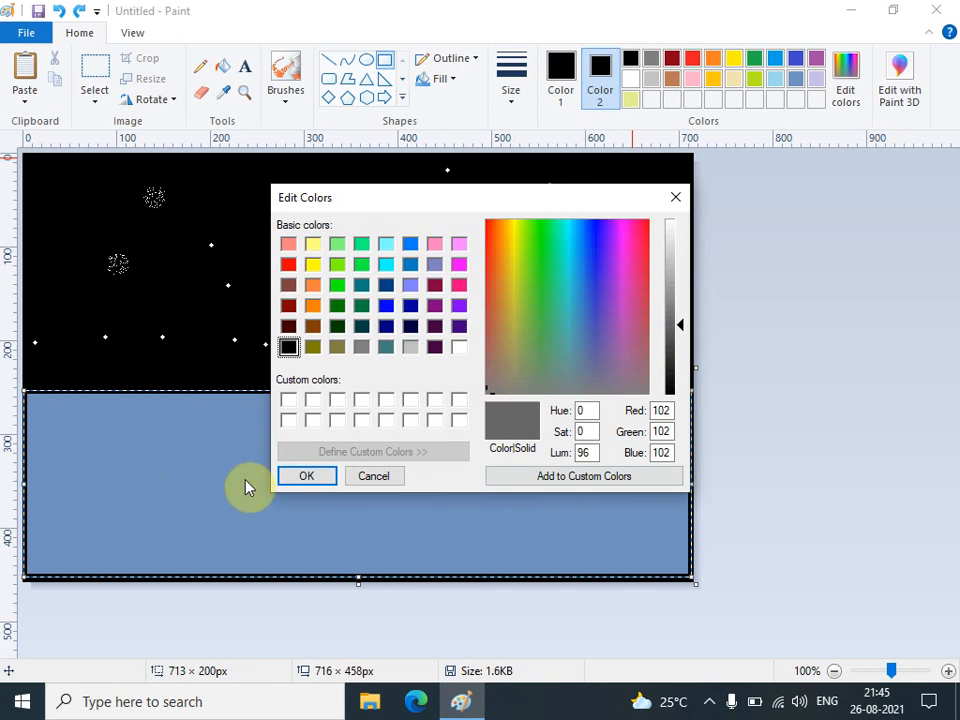
{"action": "left_click", "coordinate": [300, 477]}
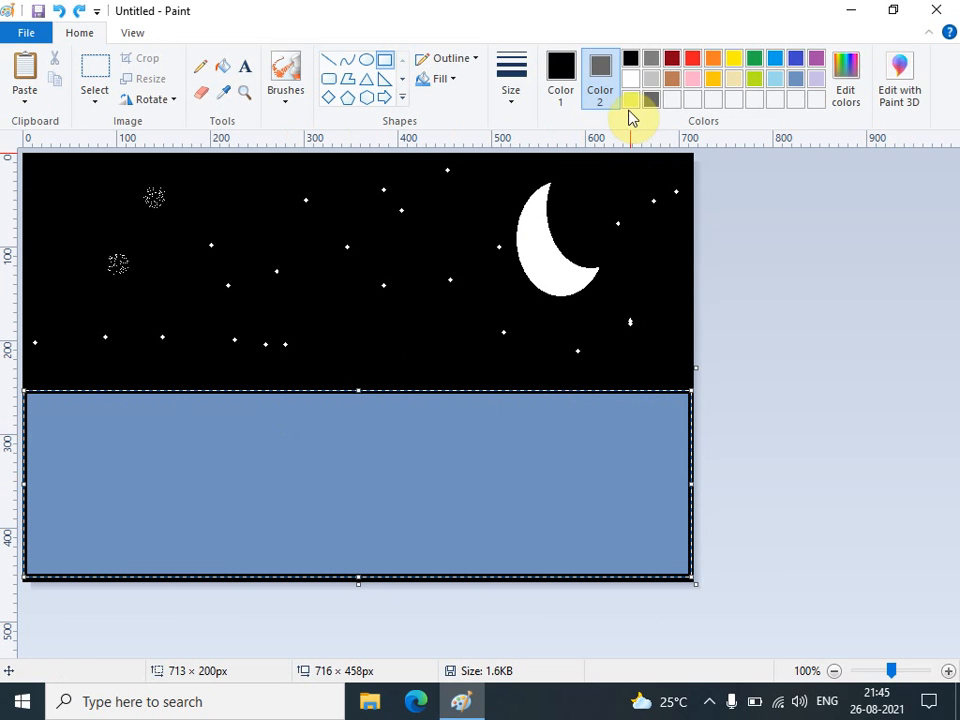
Fill the lower rectangle with the custom dark grey and commit the shape to the canvas
{"action": "left_click", "coordinate": [599, 65]}
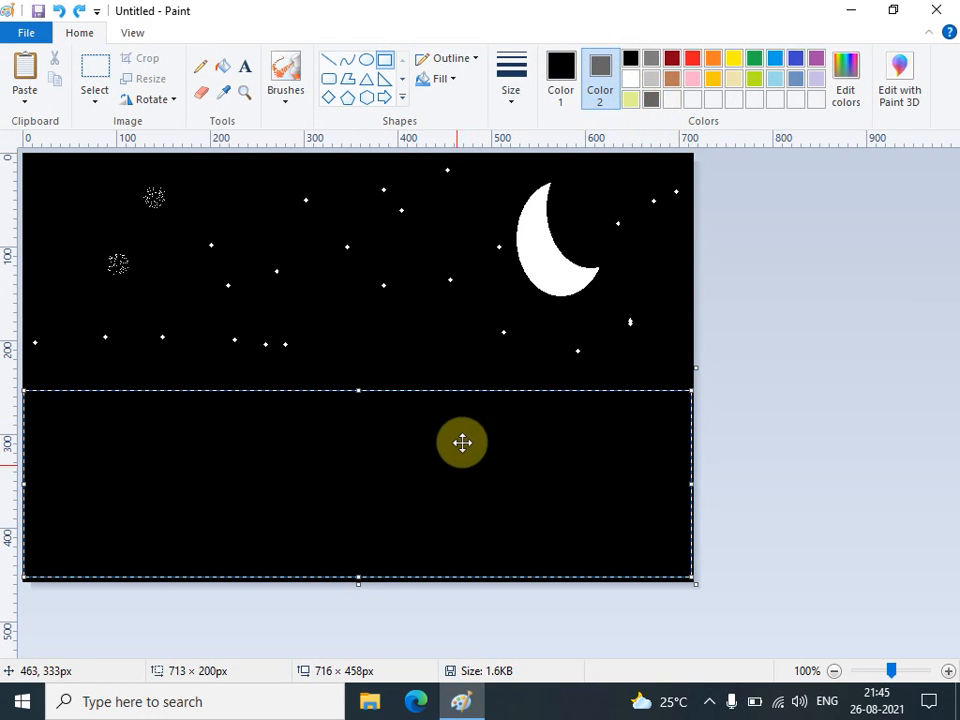
{"action": "left_click", "coordinate": [668, 62]}
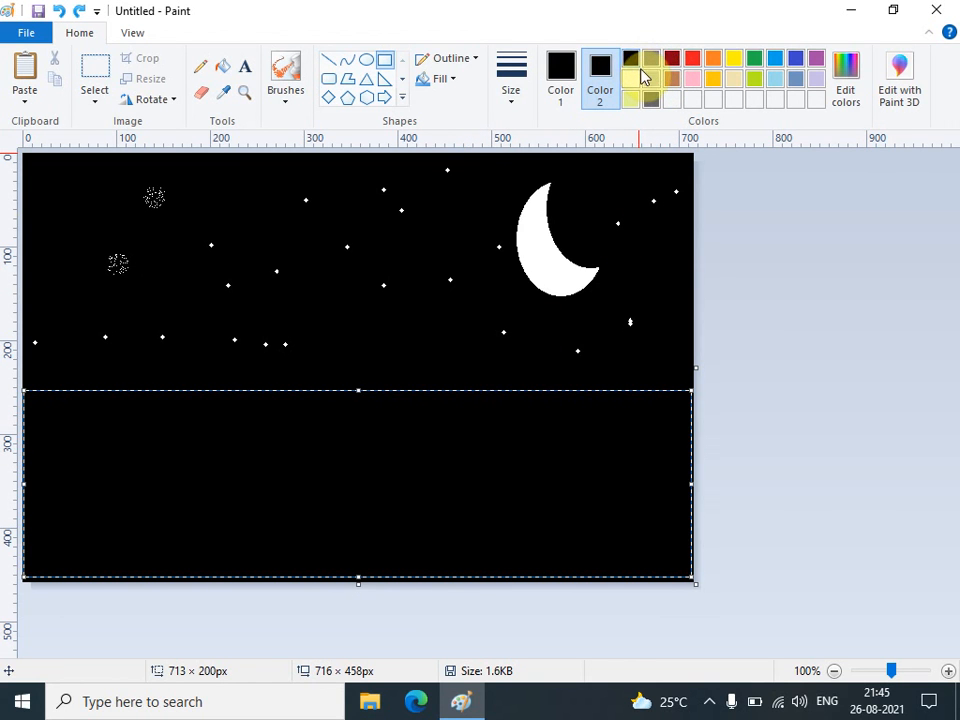
{"action": "left_click", "coordinate": [651, 80]}
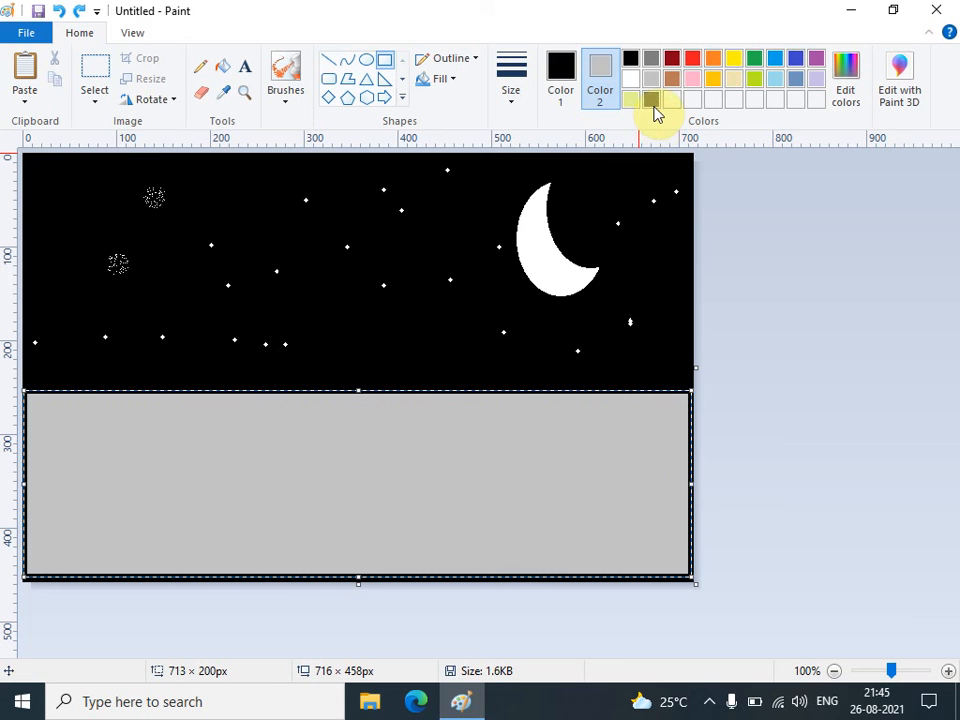
{"action": "left_click", "coordinate": [651, 101]}
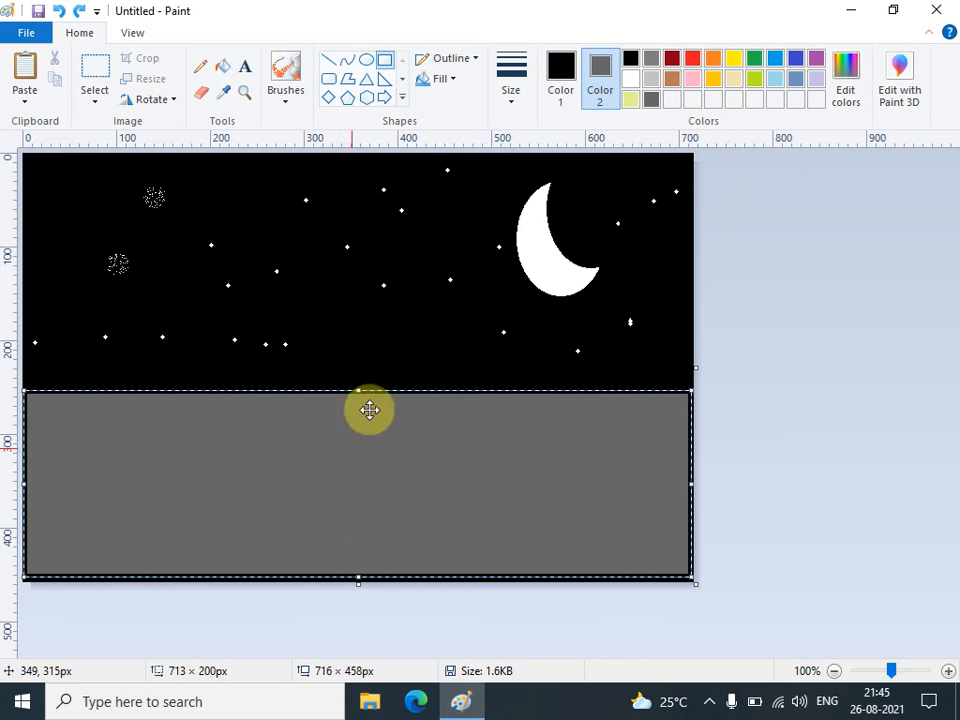
{"action": "left_click", "coordinate": [401, 332]}
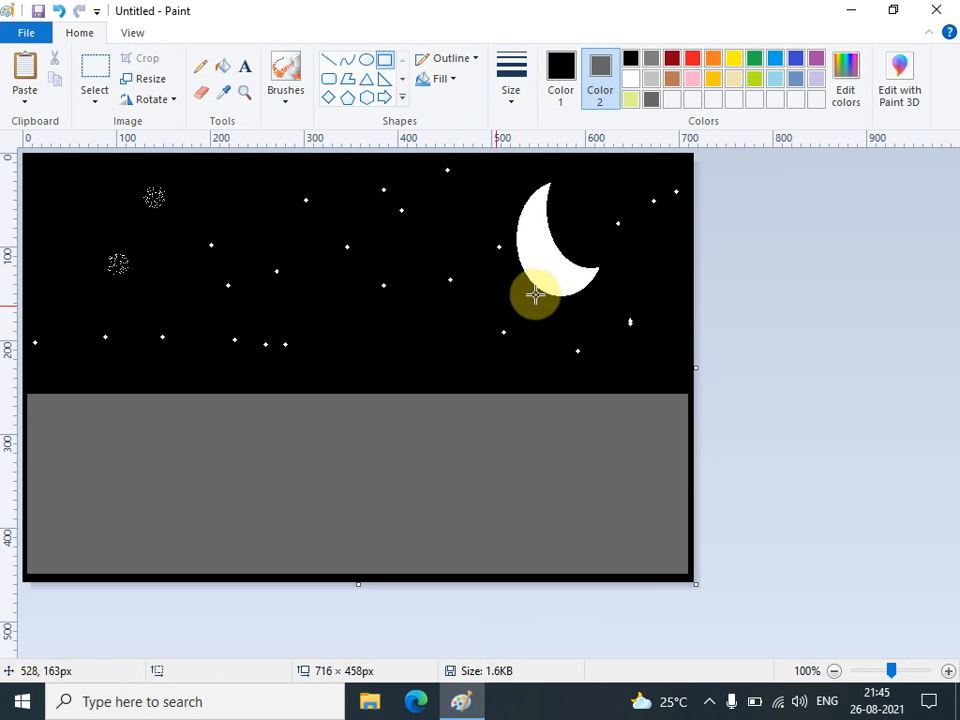
With a white Pencil, scribble horizontal reflections on the grey area and draw a winding shoreline from the canvas's left edge to its lower edge
{"action": "left_click", "coordinate": [203, 72]}
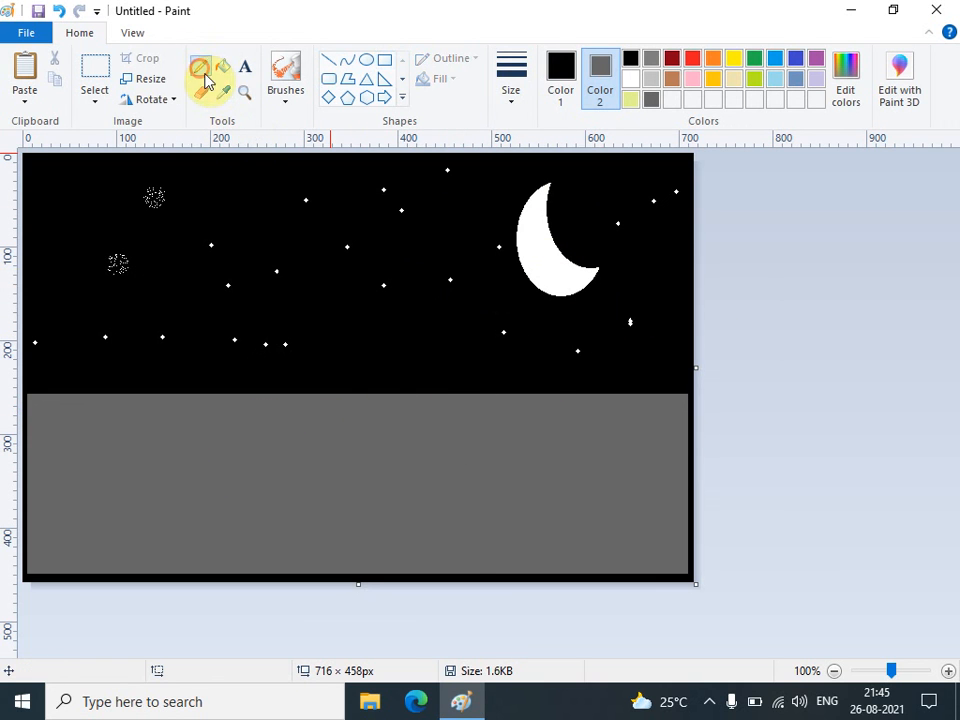
{"action": "left_click", "coordinate": [556, 75]}
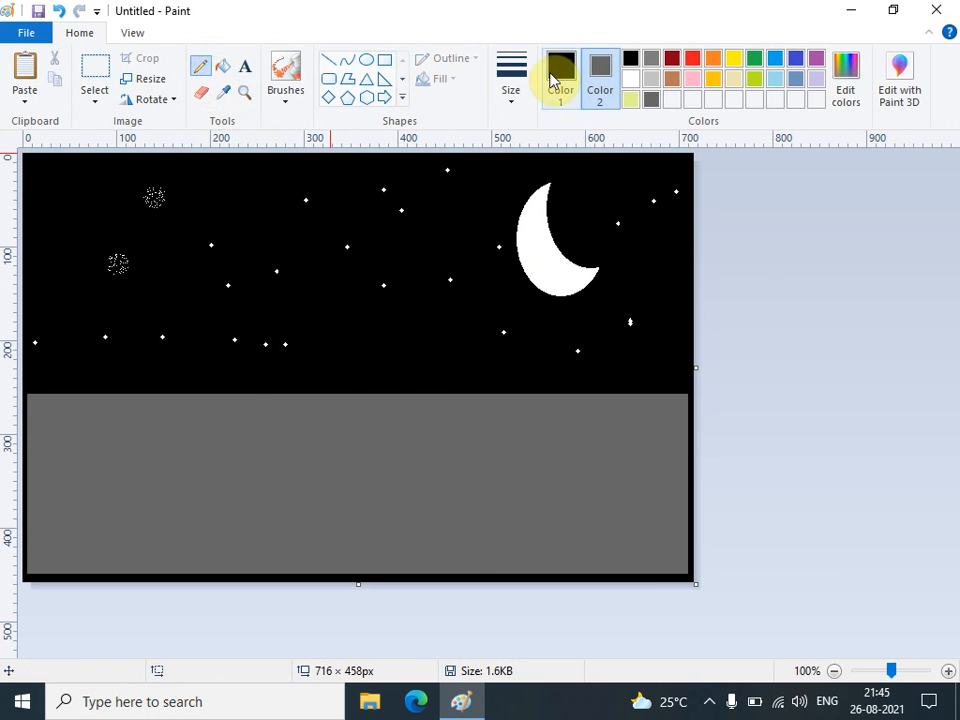
{"action": "left_click", "coordinate": [630, 79]}
{"action": "mouse_move", "coordinate": [428, 404]}
{"action": "left_mouse_down"}
{"action": "mouse_move", "coordinate": [380, 410]}
{"action": "mouse_move", "coordinate": [439, 391]}
{"action": "mouse_move", "coordinate": [415, 403]}
{"action": "mouse_move", "coordinate": [455, 413]}
{"action": "mouse_move", "coordinate": [369, 405]}
{"action": "mouse_move", "coordinate": [422, 405]}
{"action": "mouse_move", "coordinate": [306, 413]}
{"action": "mouse_move", "coordinate": [414, 409]}
{"action": "mouse_move", "coordinate": [435, 420]}
{"action": "mouse_move", "coordinate": [347, 431]}
{"action": "mouse_move", "coordinate": [534, 431]}
{"action": "mouse_move", "coordinate": [381, 414]}
{"action": "mouse_move", "coordinate": [426, 450]}
{"action": "mouse_move", "coordinate": [459, 435]}
{"action": "mouse_move", "coordinate": [250, 452]}
{"action": "left_mouse_up"}
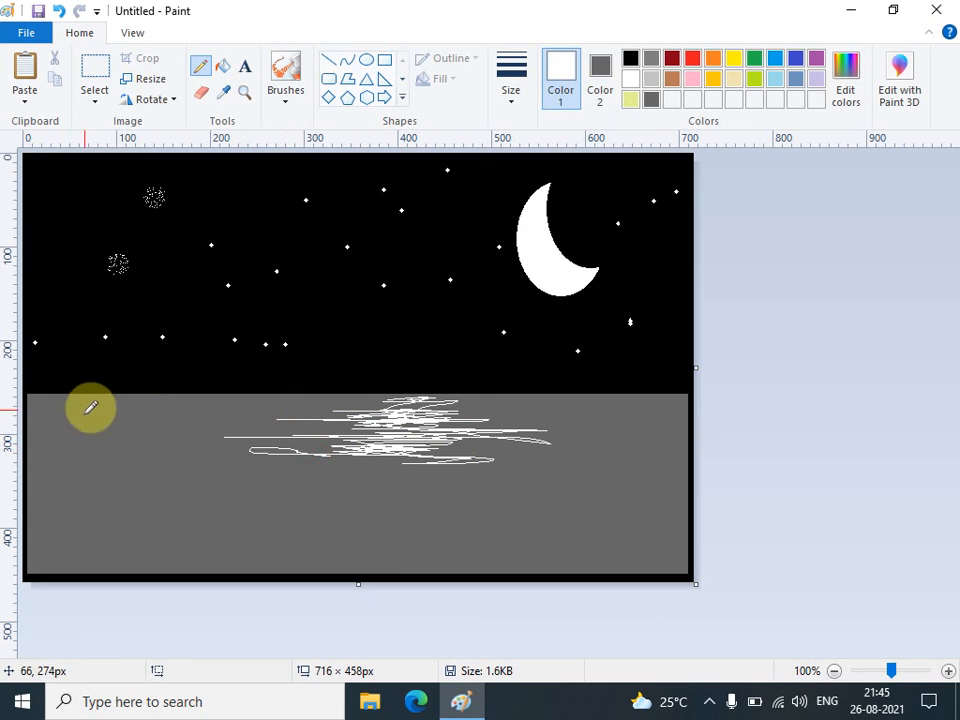
{"action": "mouse_move", "coordinate": [26, 372]}
{"action": "left_mouse_down"}
{"action": "mouse_move", "coordinate": [135, 396]}
{"action": "mouse_move", "coordinate": [158, 420]}
{"action": "mouse_move", "coordinate": [248, 452]}
{"action": "mouse_move", "coordinate": [261, 471]}
{"action": "mouse_move", "coordinate": [441, 575]}
{"action": "left_mouse_up"}
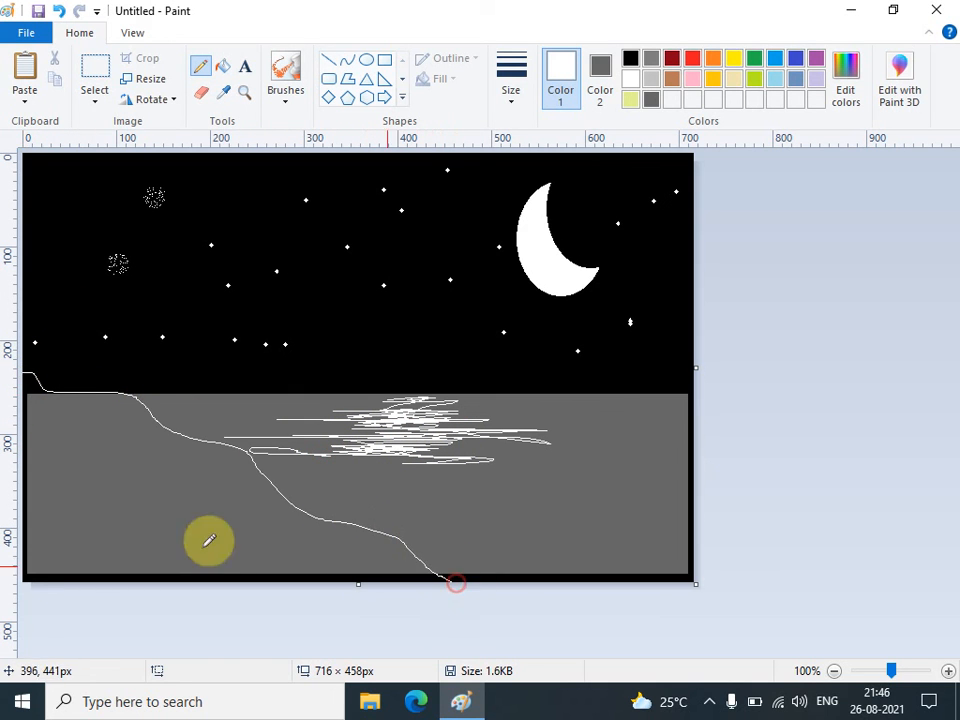